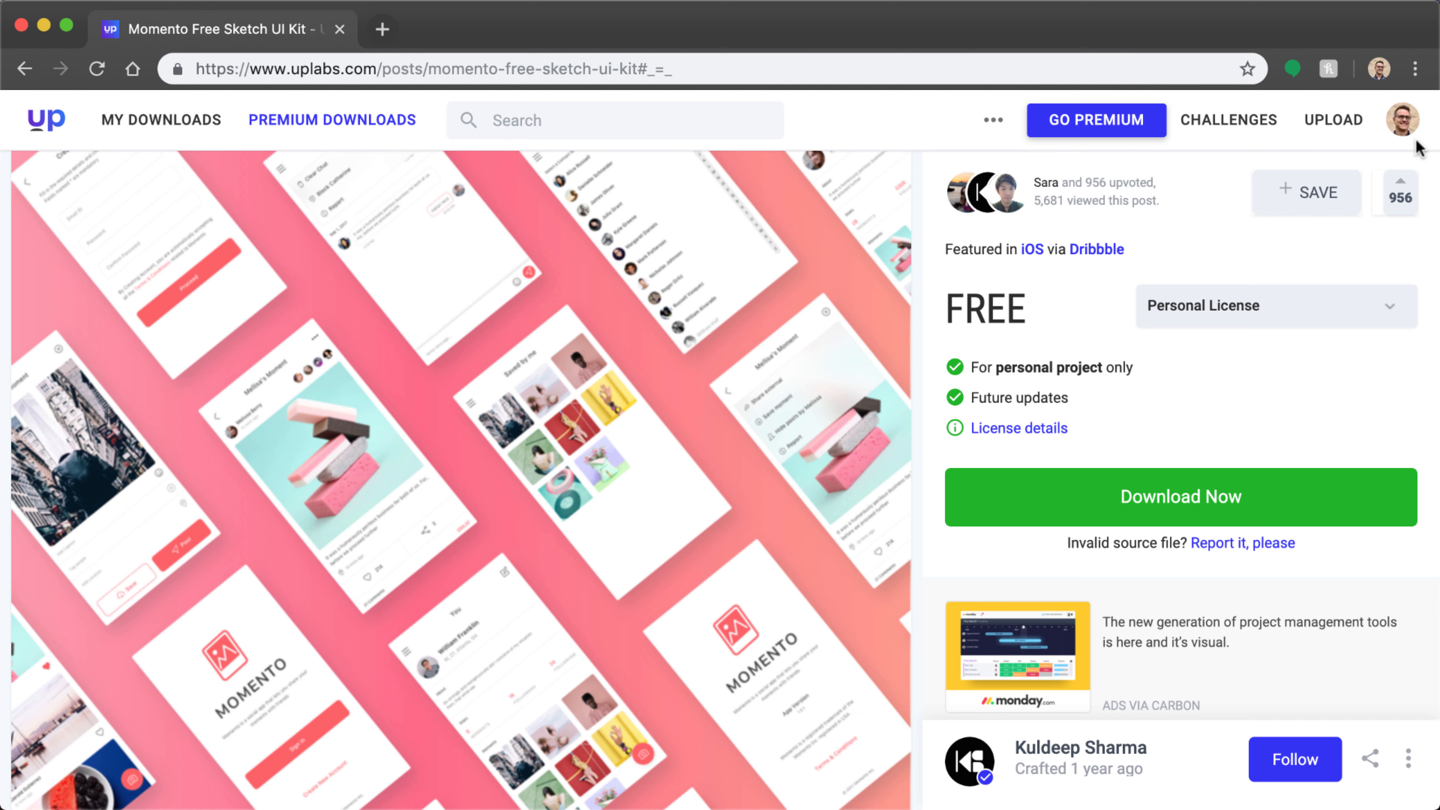
# Download the free Momento Sketch UI kit and open the downloaded .sketch file in Sketch
pyautogui.click(1175, 498)
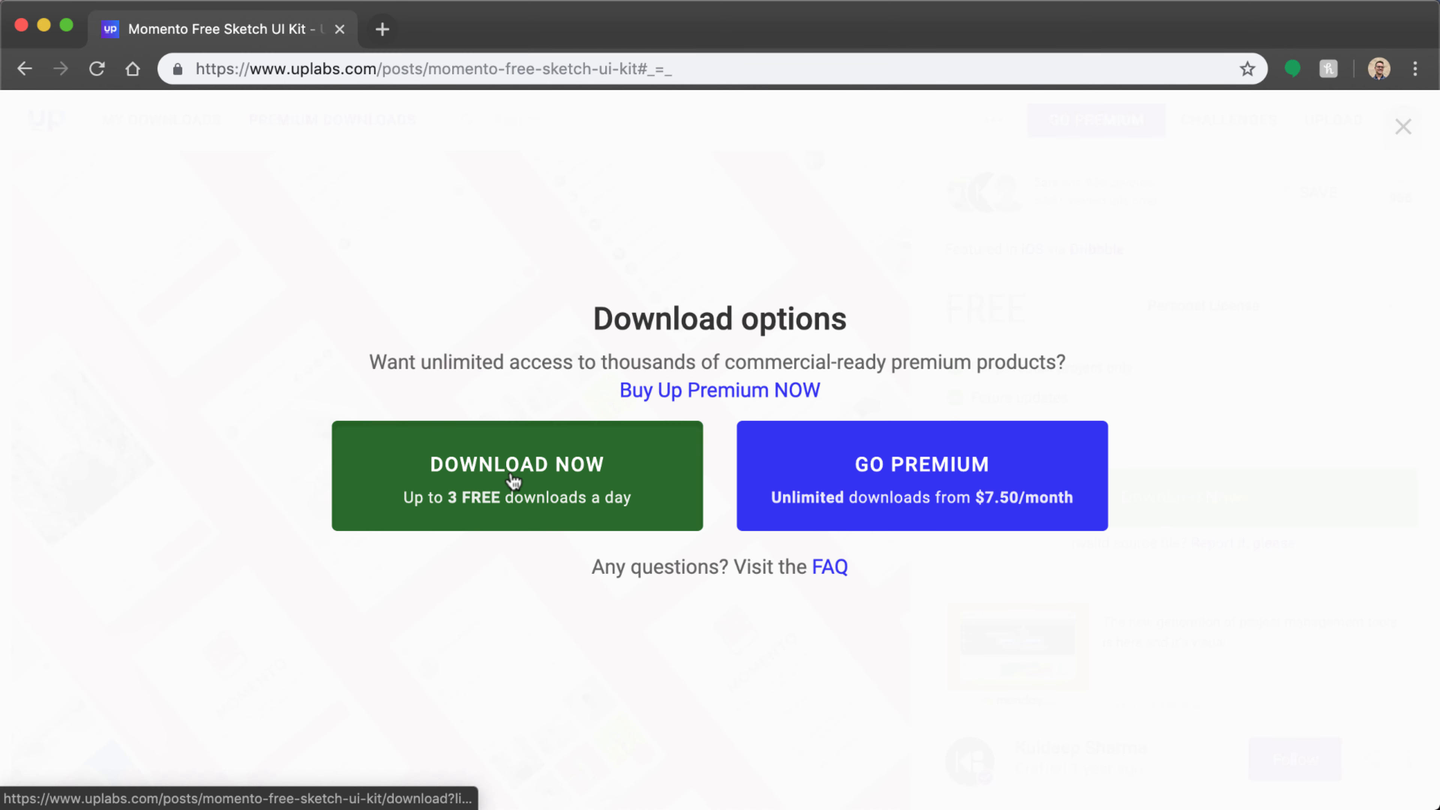
pyautogui.click(514, 480)
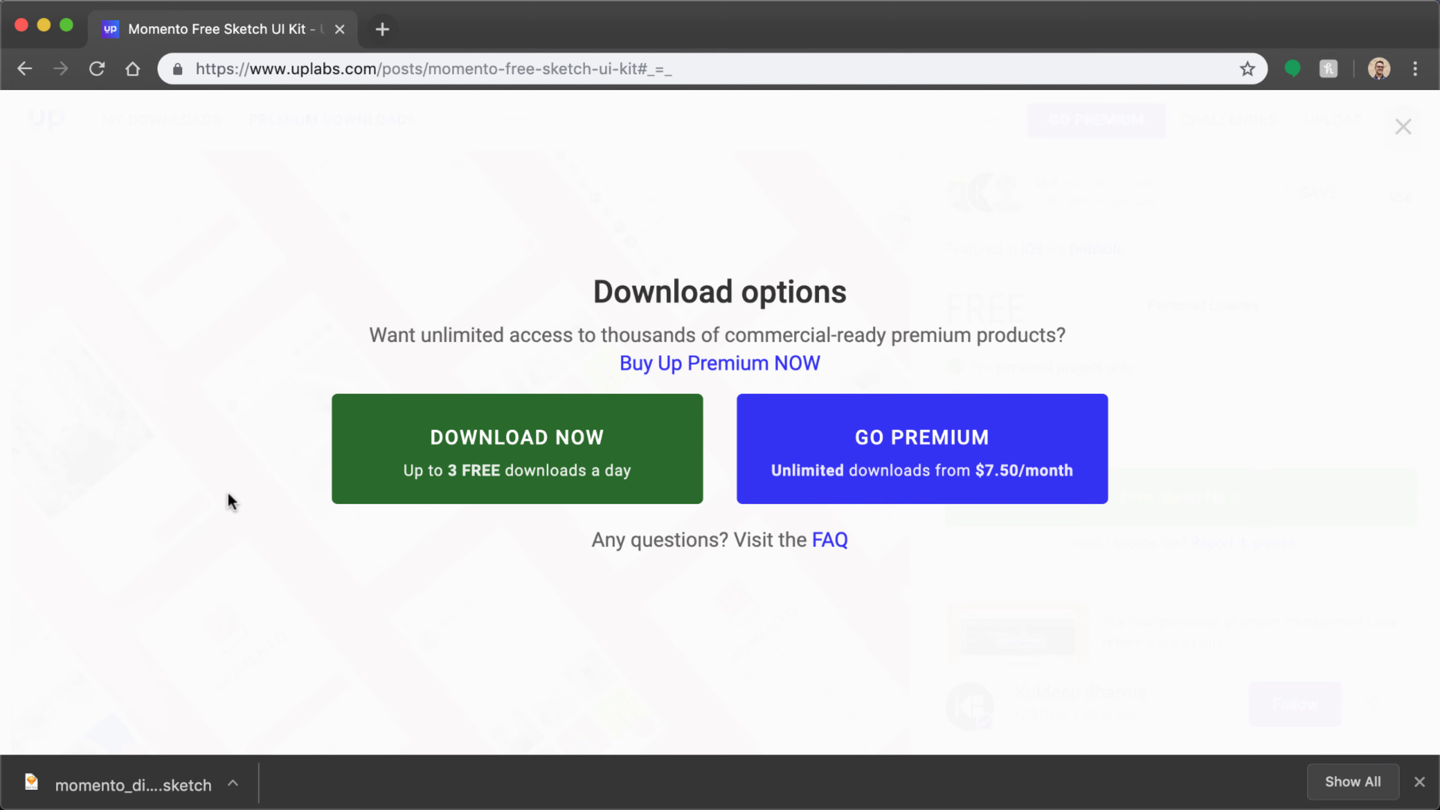
pyautogui.click(164, 793)
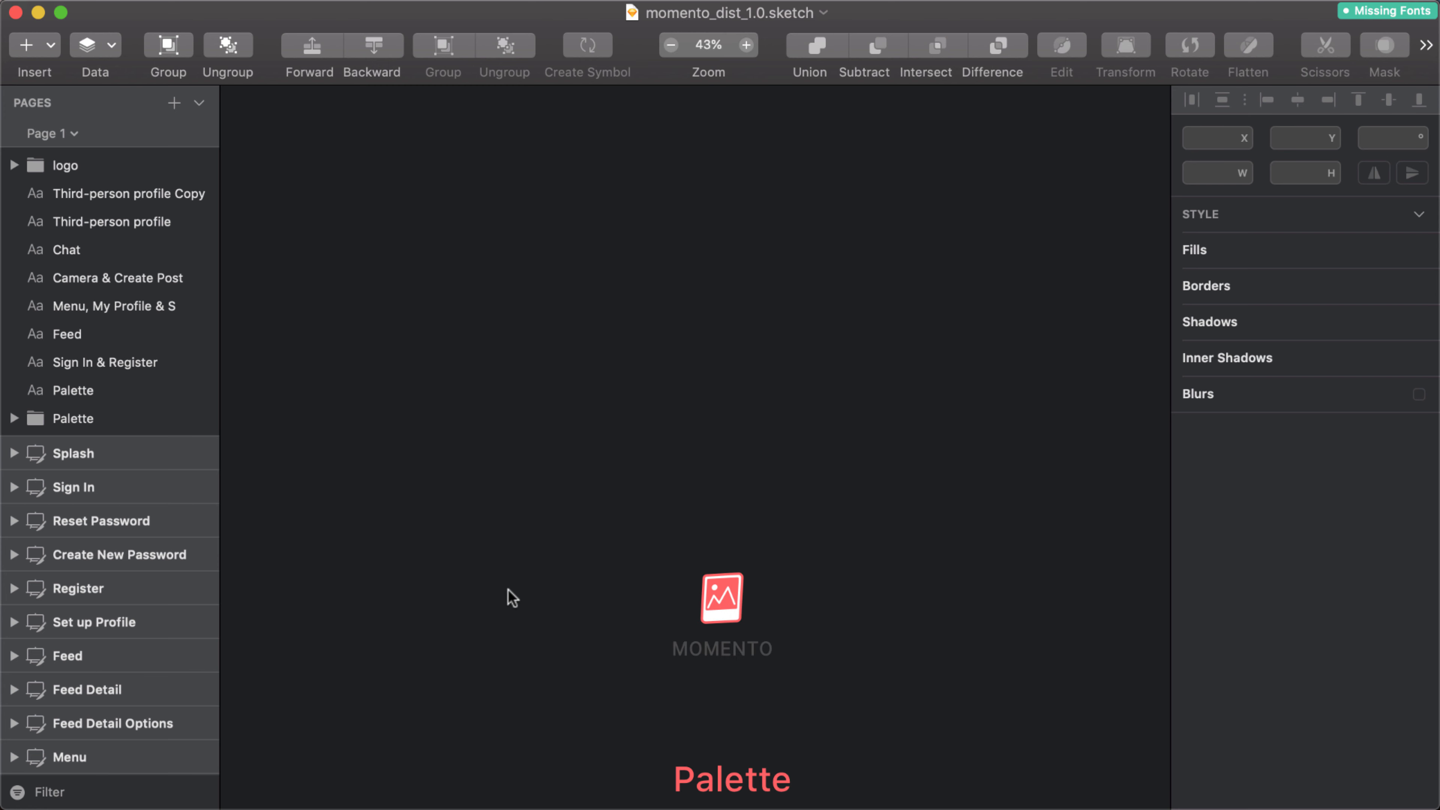
# Look over the kit's artboards and palette, and examine the Splash and Sign In screens up close
pyautogui.press('super+1')
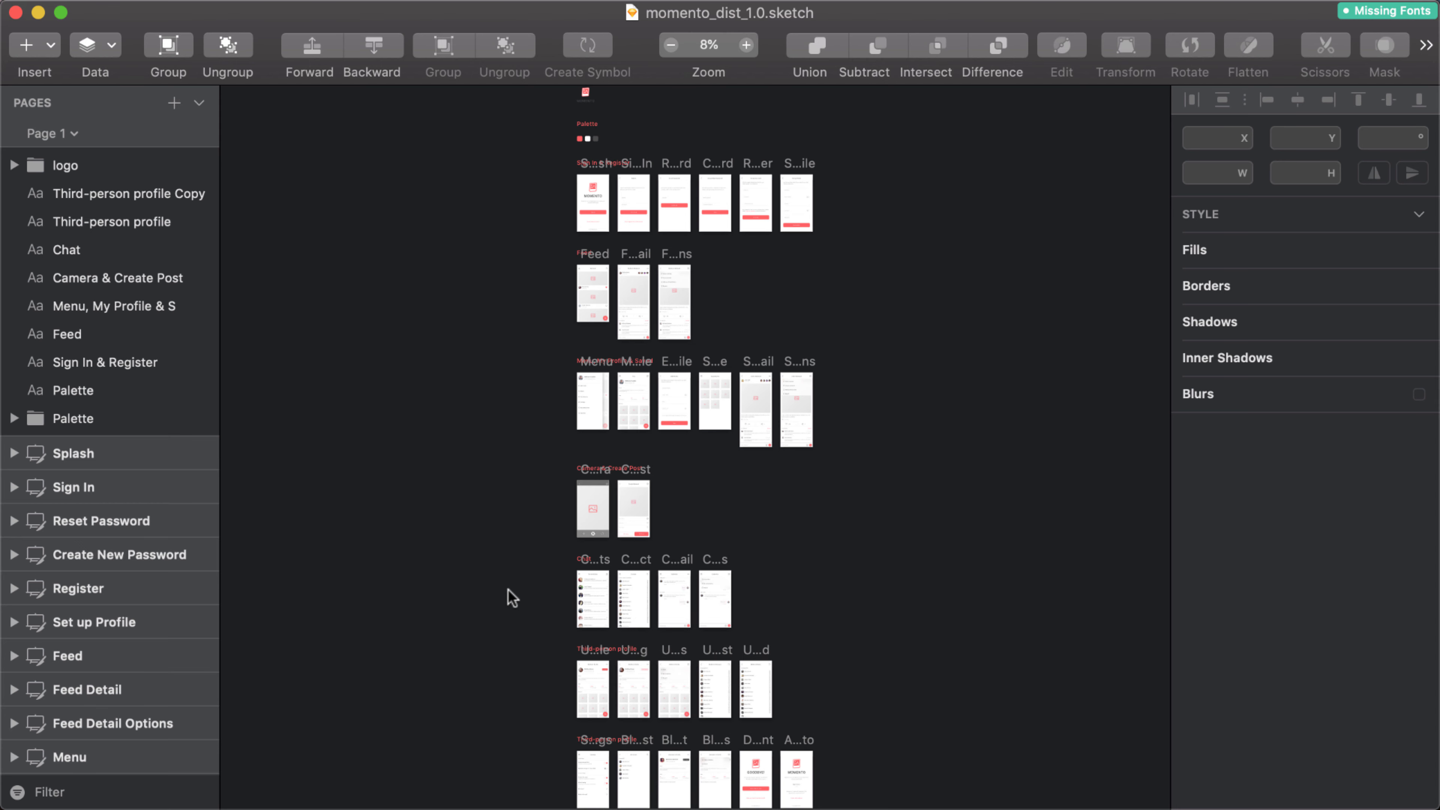
pyautogui.click(578, 284)
pyautogui.press('super+2')
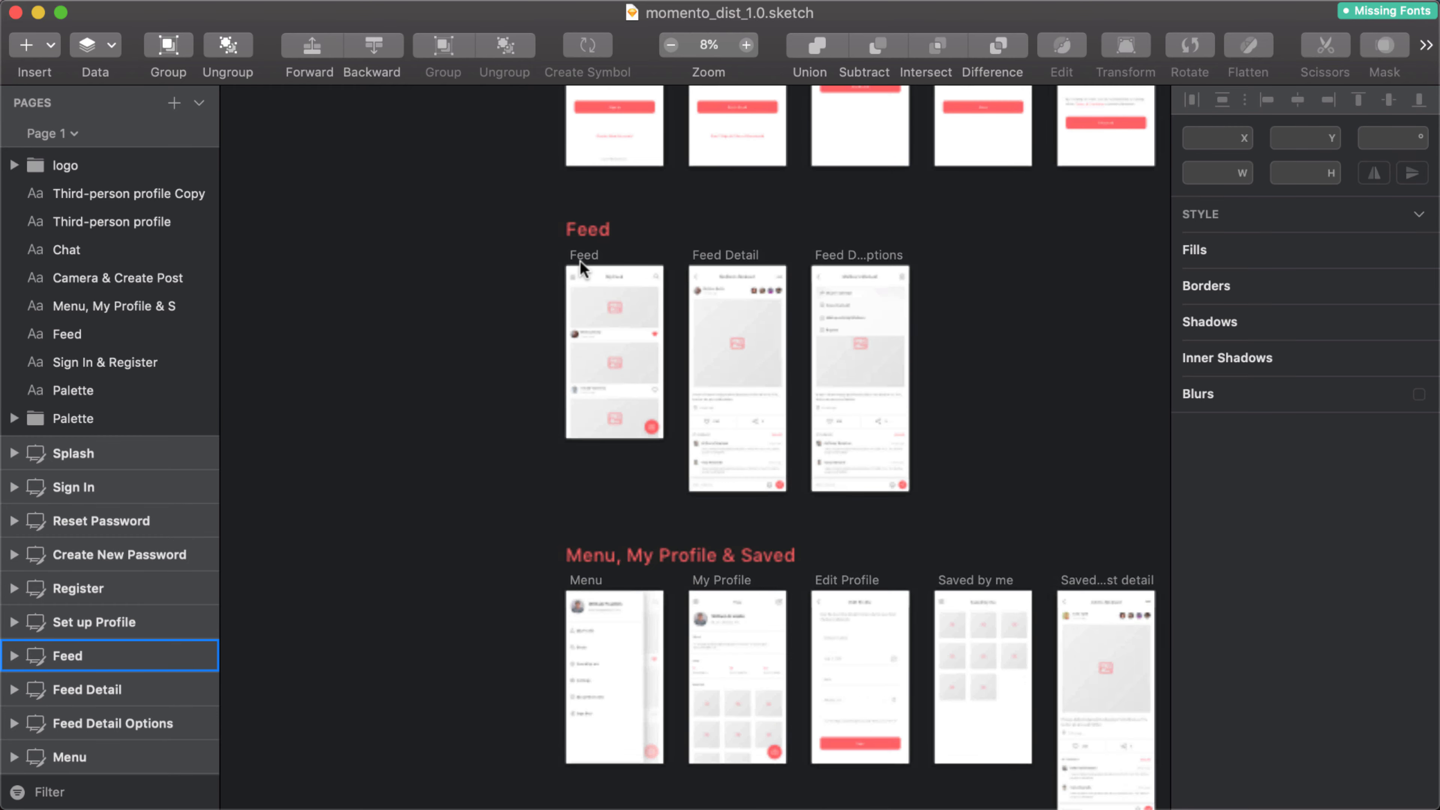
pyautogui.scroll(10, 579, 261)
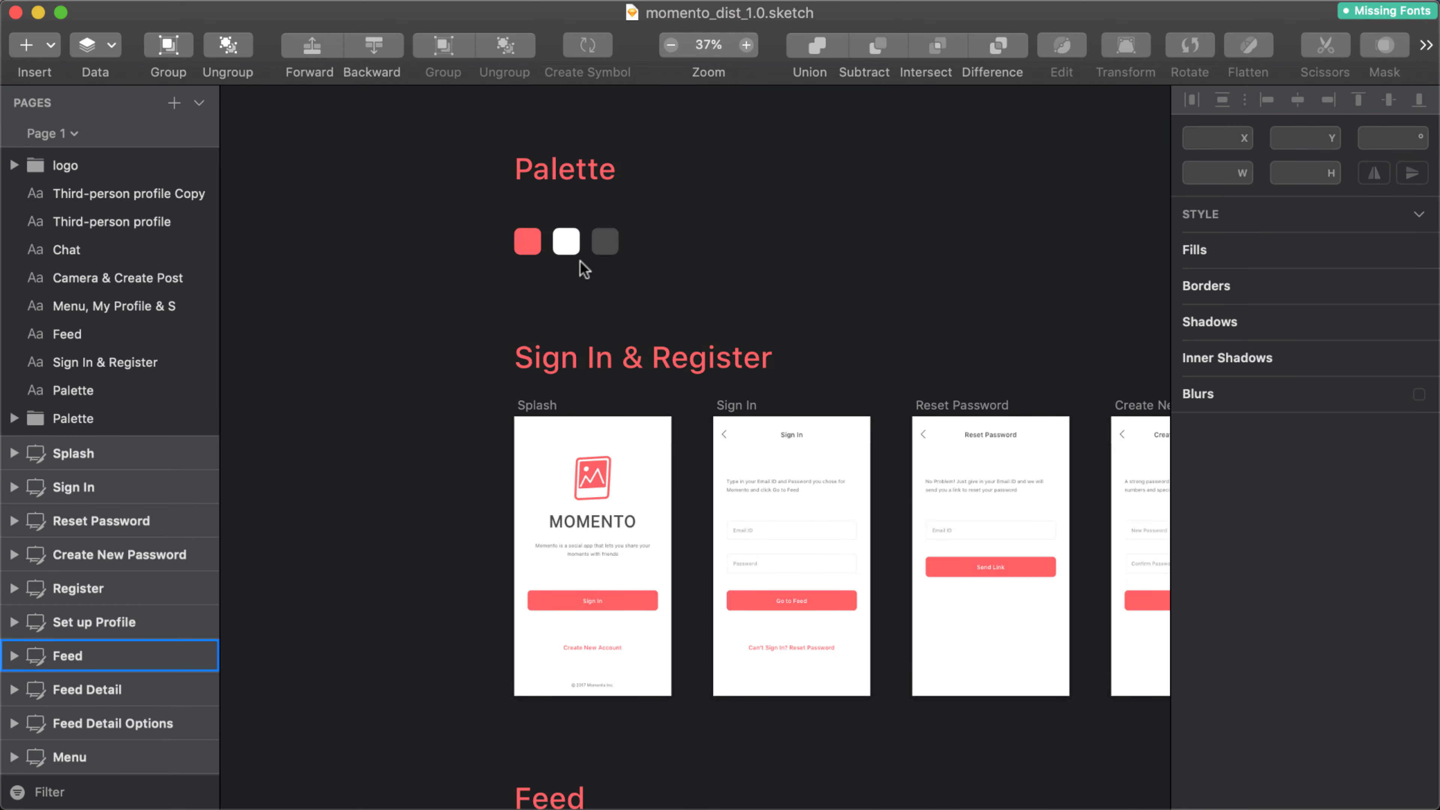
pyautogui.scroll(2, 579, 261)
pyautogui.scroll(5, 751, 288)
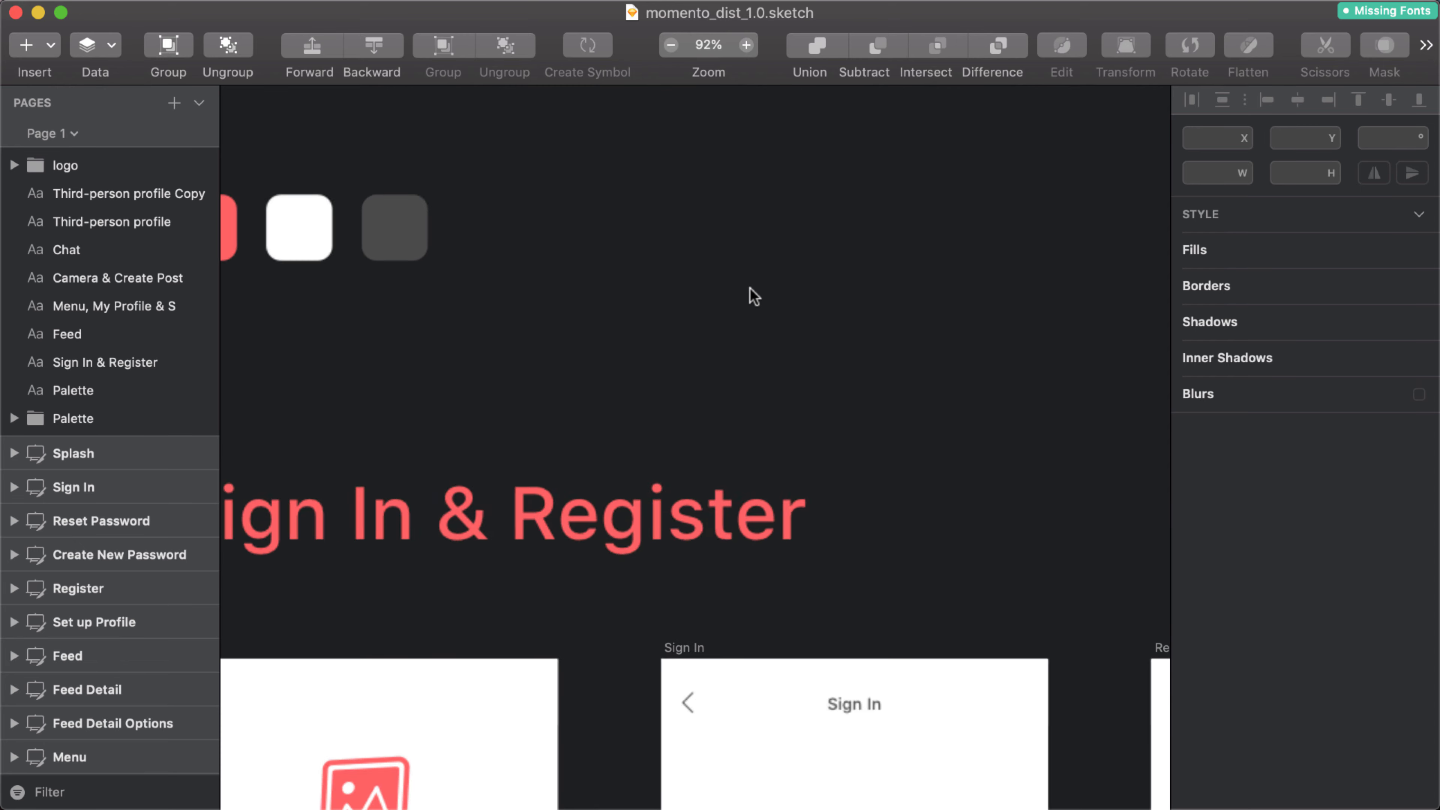
pyautogui.scroll(-5, 751, 288)
pyautogui.scroll(-10, 751, 288)
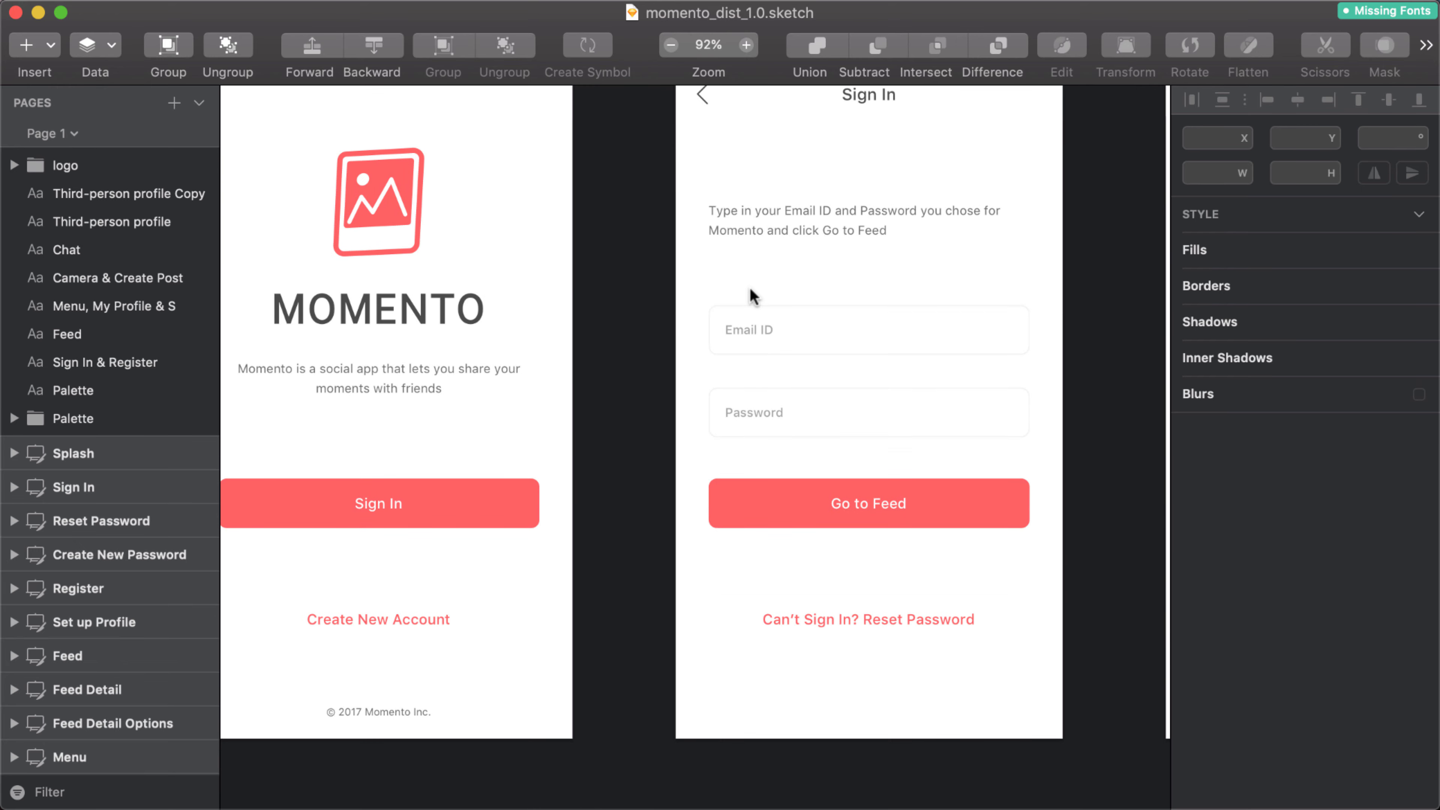
pyautogui.hscroll(-3, 751, 288)
pyautogui.hscroll(-3, 750, 285)
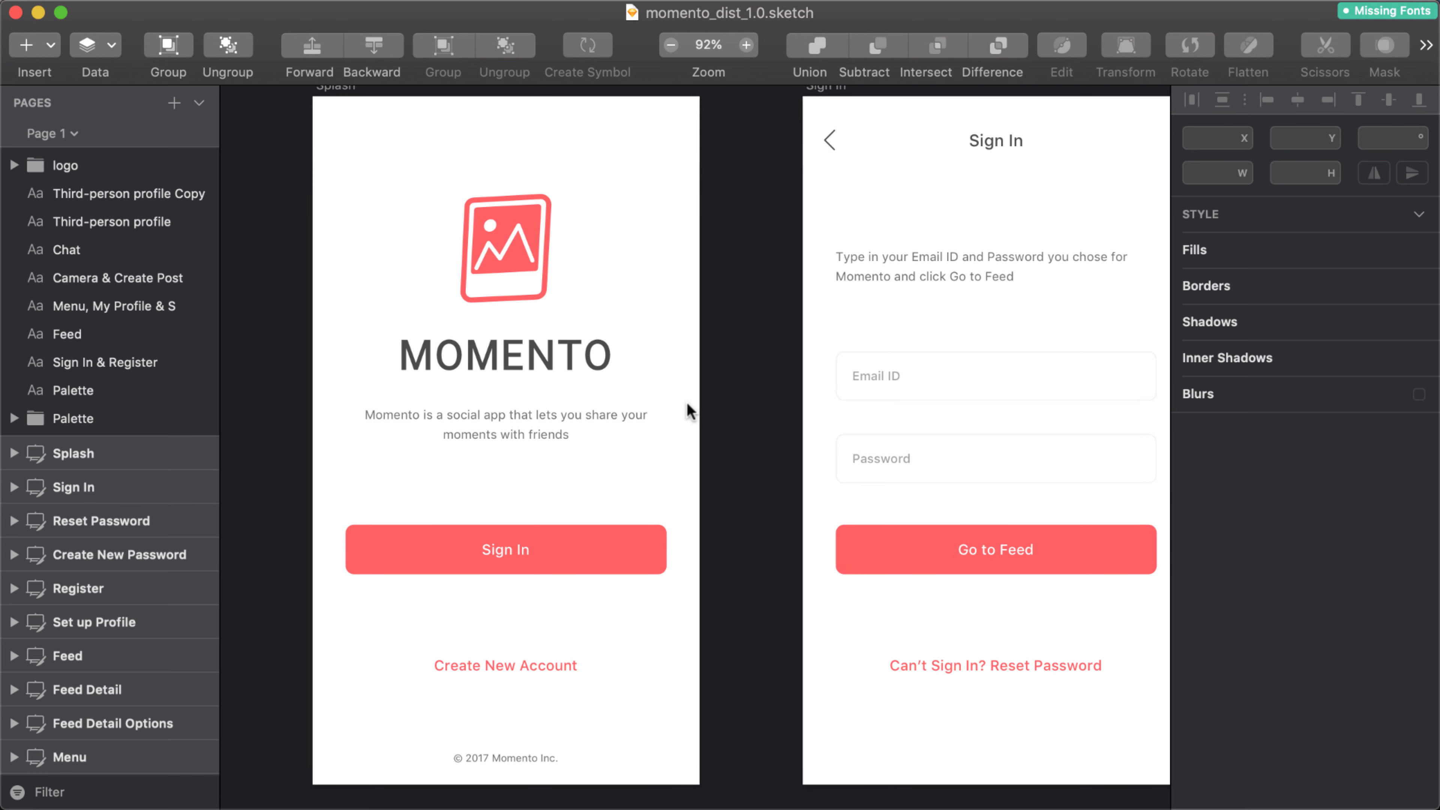
# Move the Sign In text out of the nested group in the Splash artboard's Group 5 and delete the emptied nested group
pyautogui.click(385, 552)
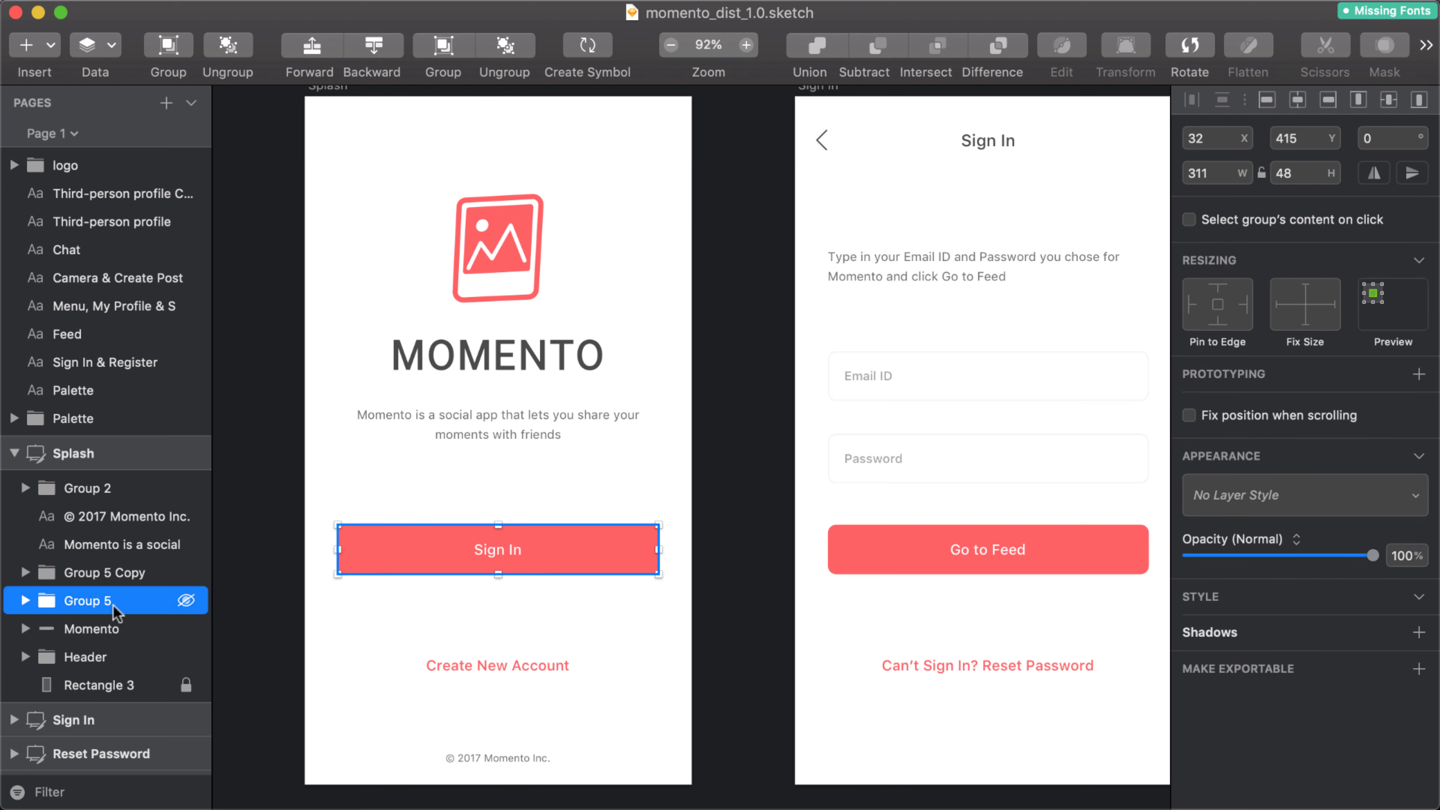
pyautogui.click(25, 600)
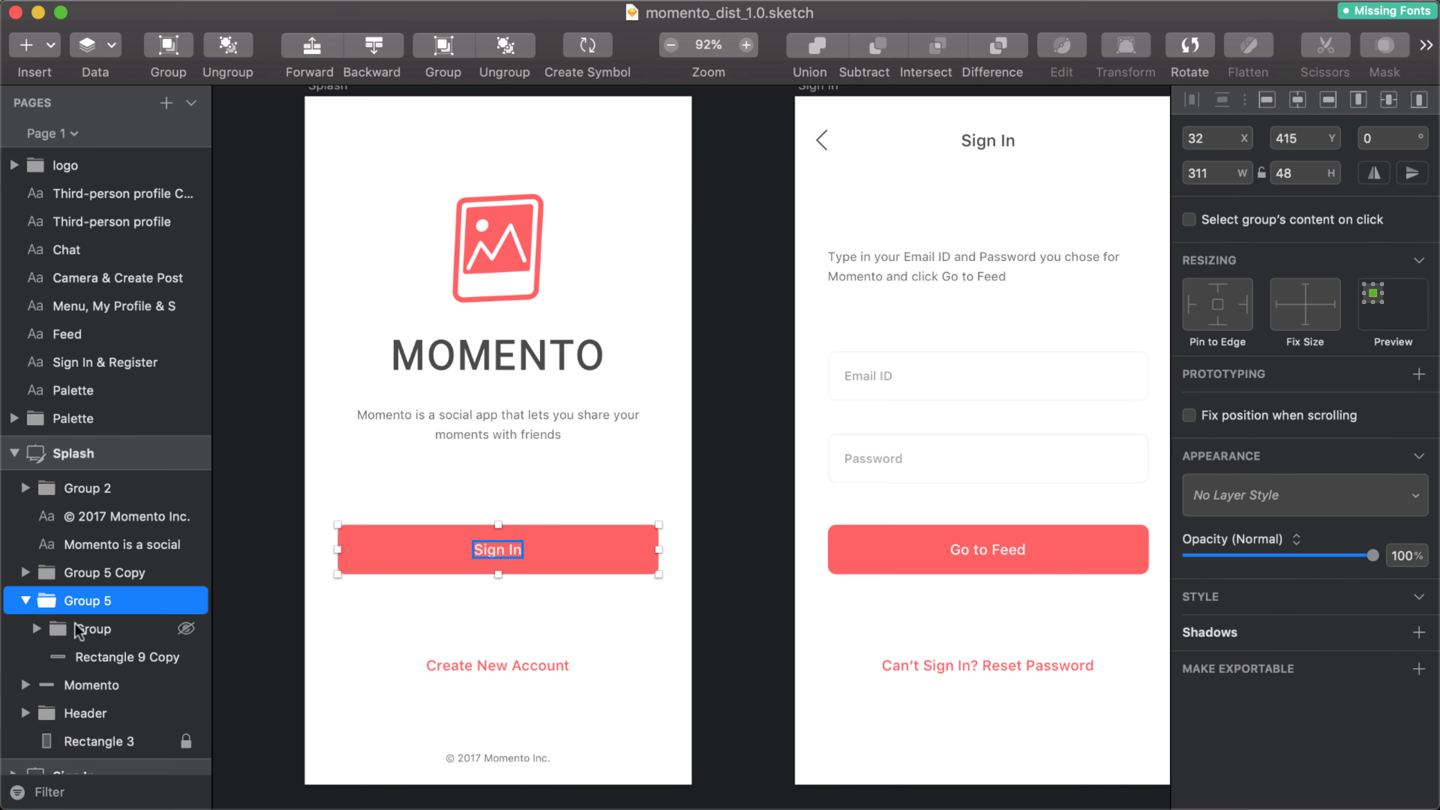
pyautogui.click(92, 633)
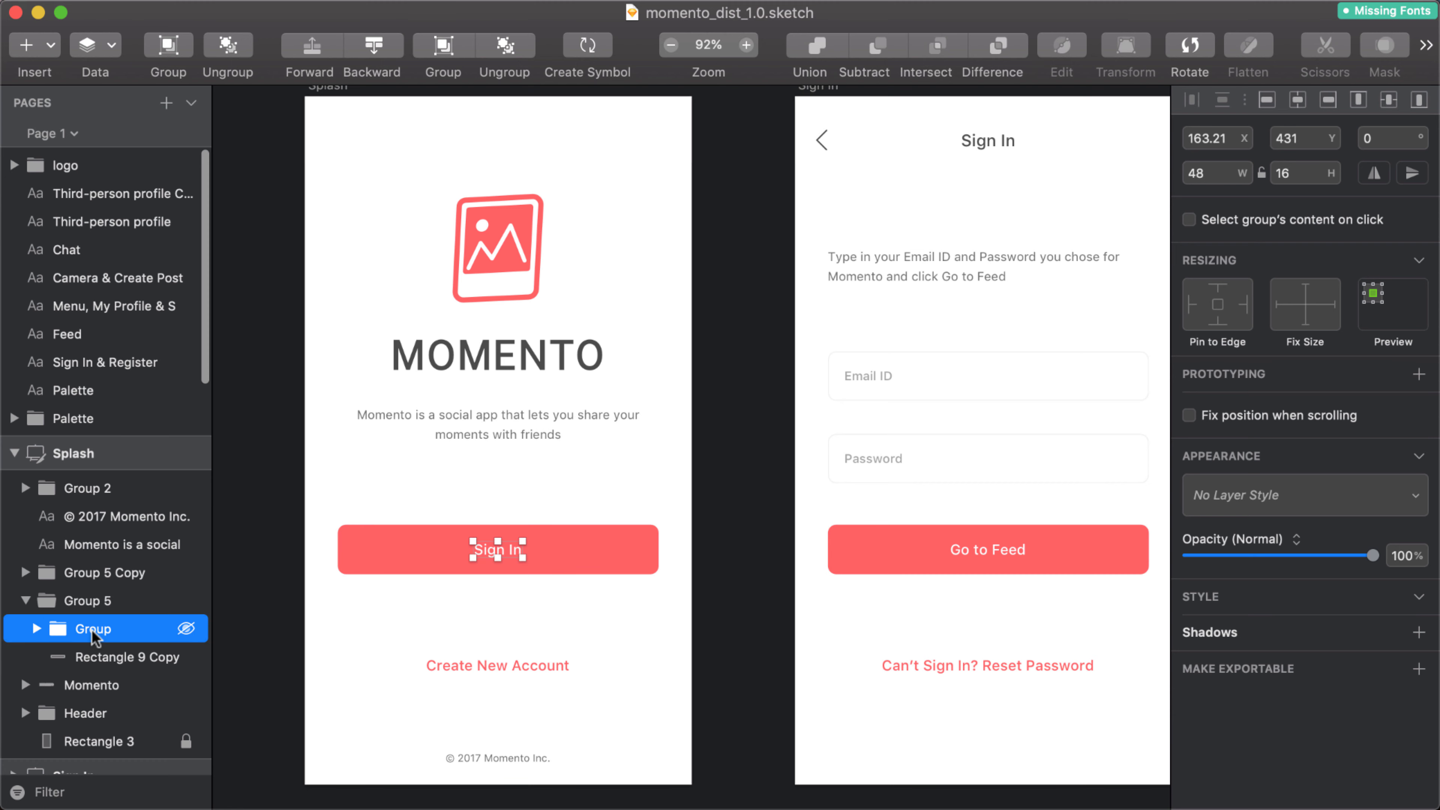
pyautogui.click(38, 628)
pyautogui.click(99, 657)
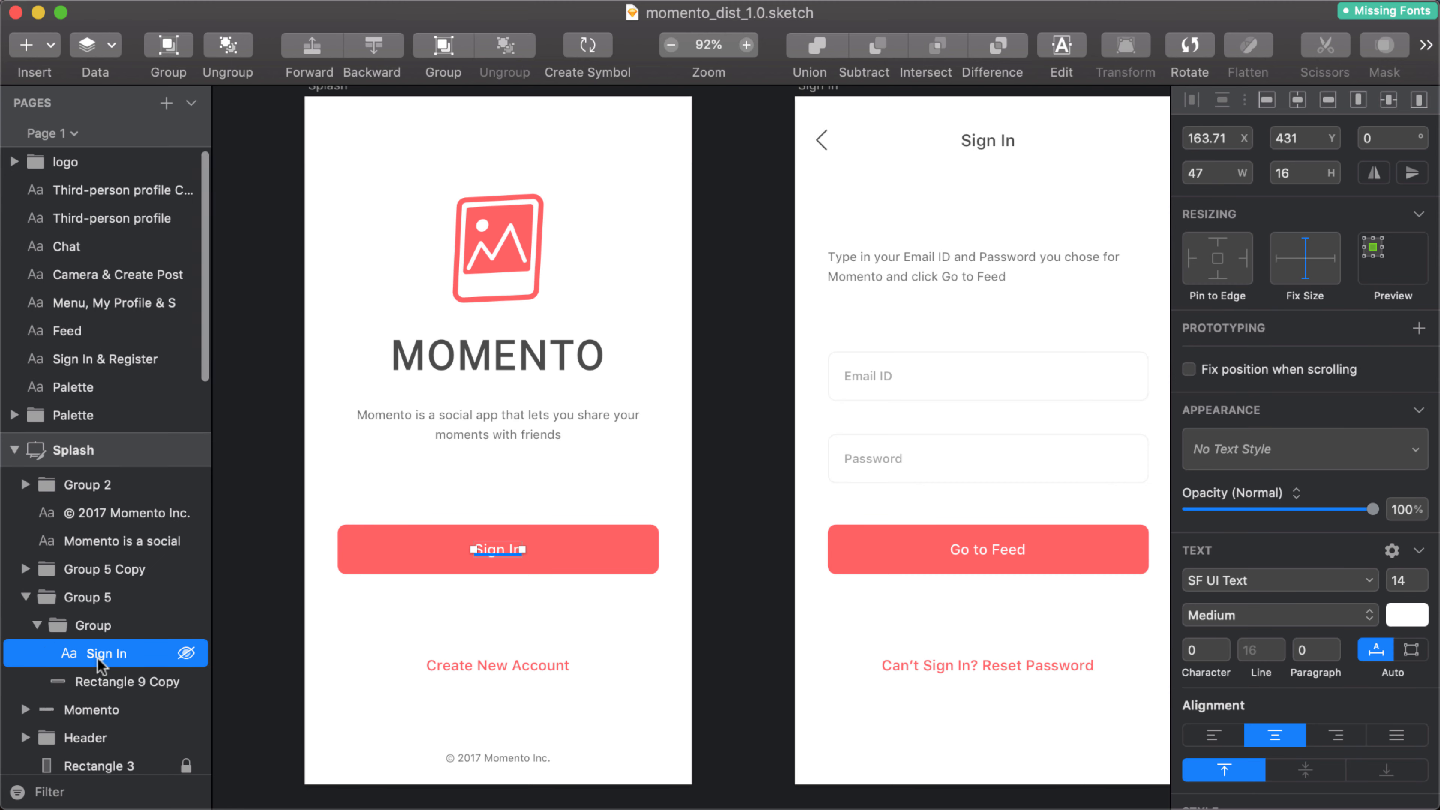
pyautogui.click(109, 684)
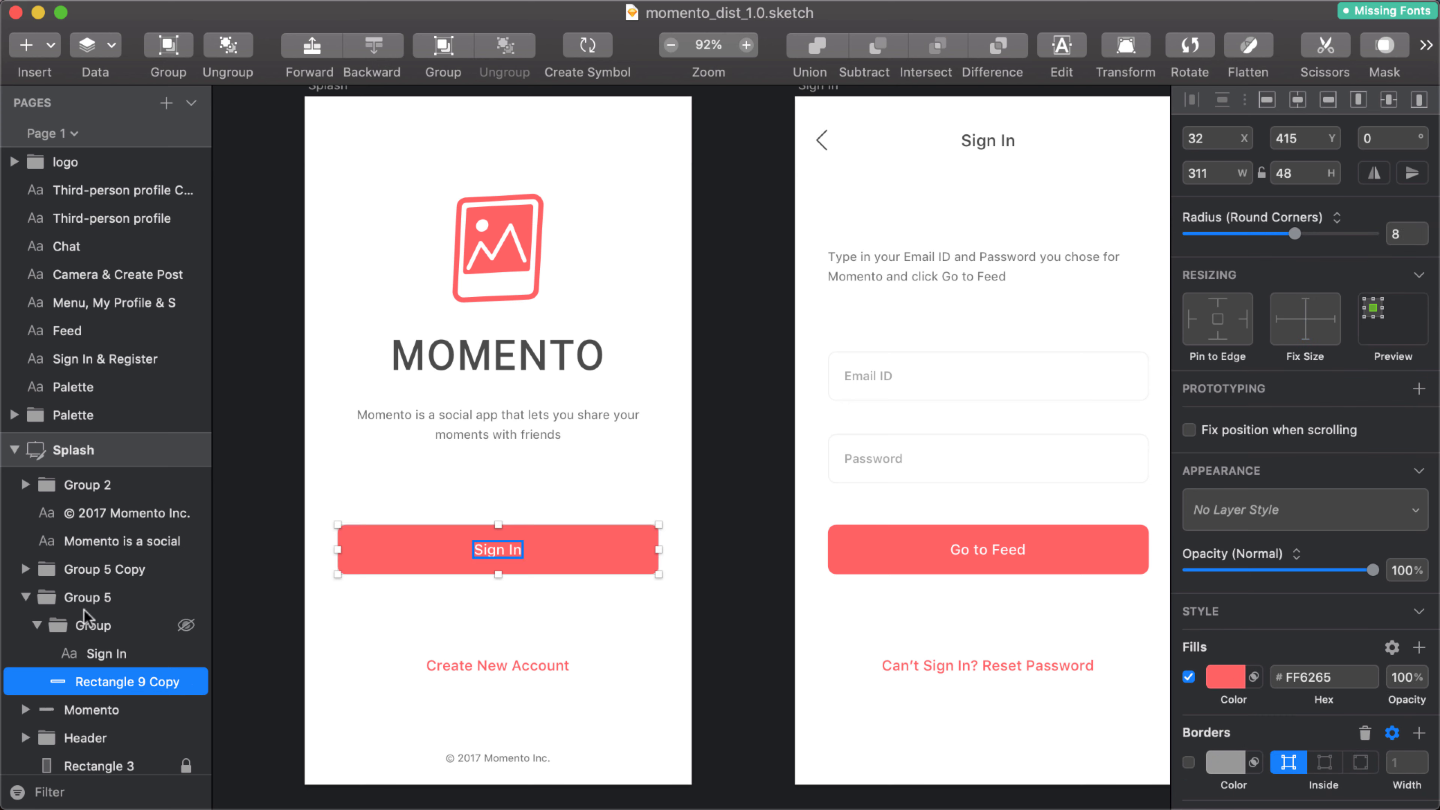
pyautogui.click(55, 626)
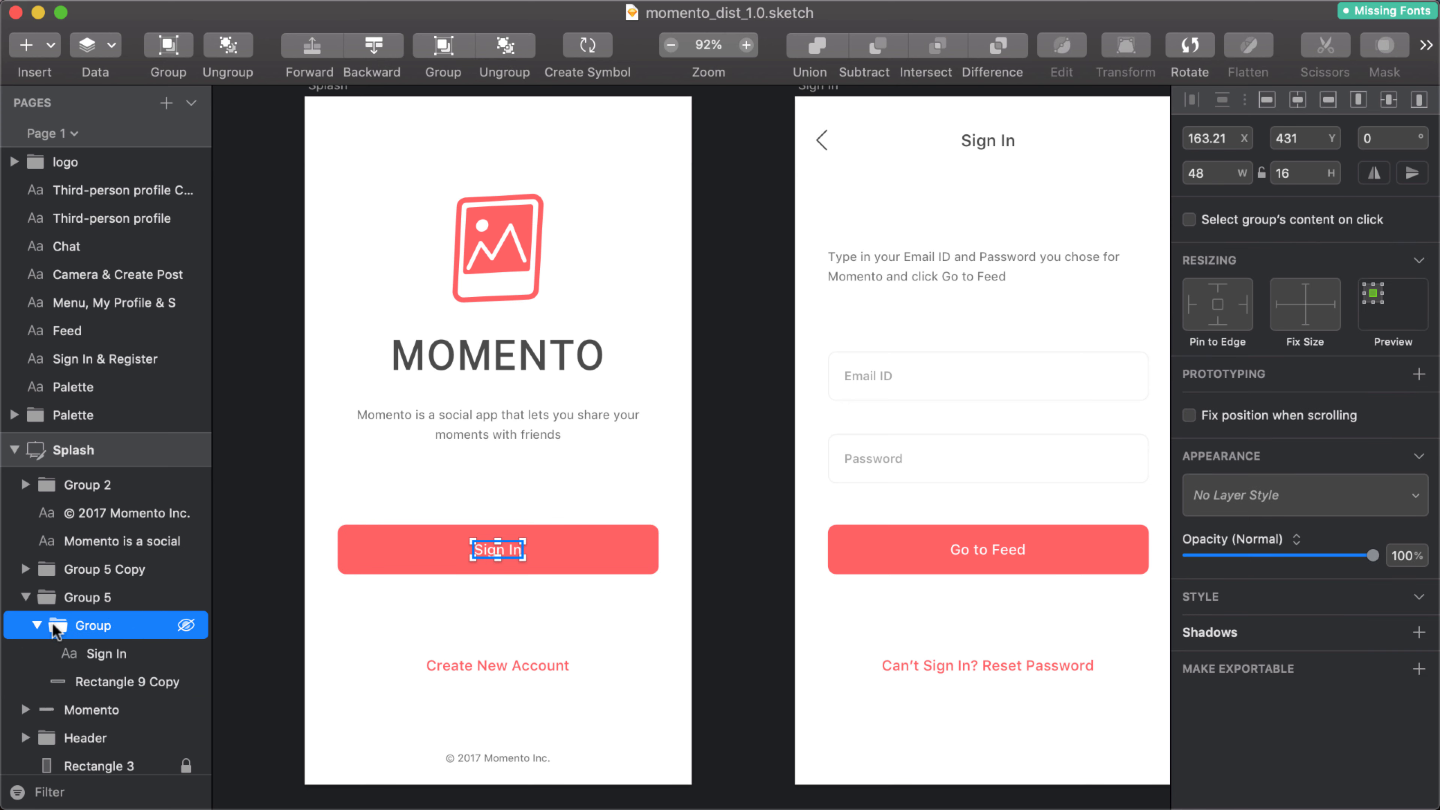
pyautogui.click(37, 626)
pyautogui.moveTo(93, 654); pyautogui.dragTo(92, 622)
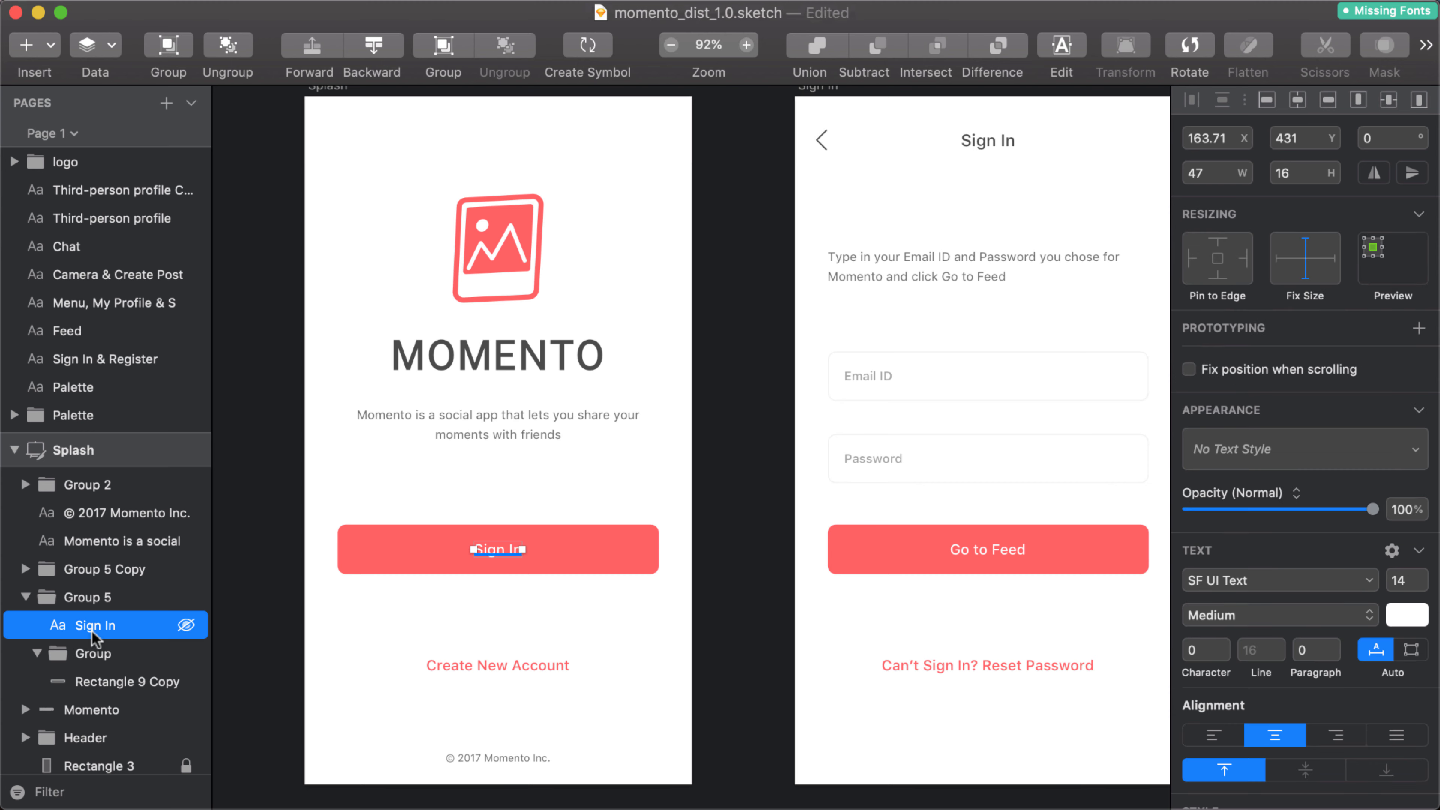
pyautogui.click(79, 652)
pyautogui.press('Delete')
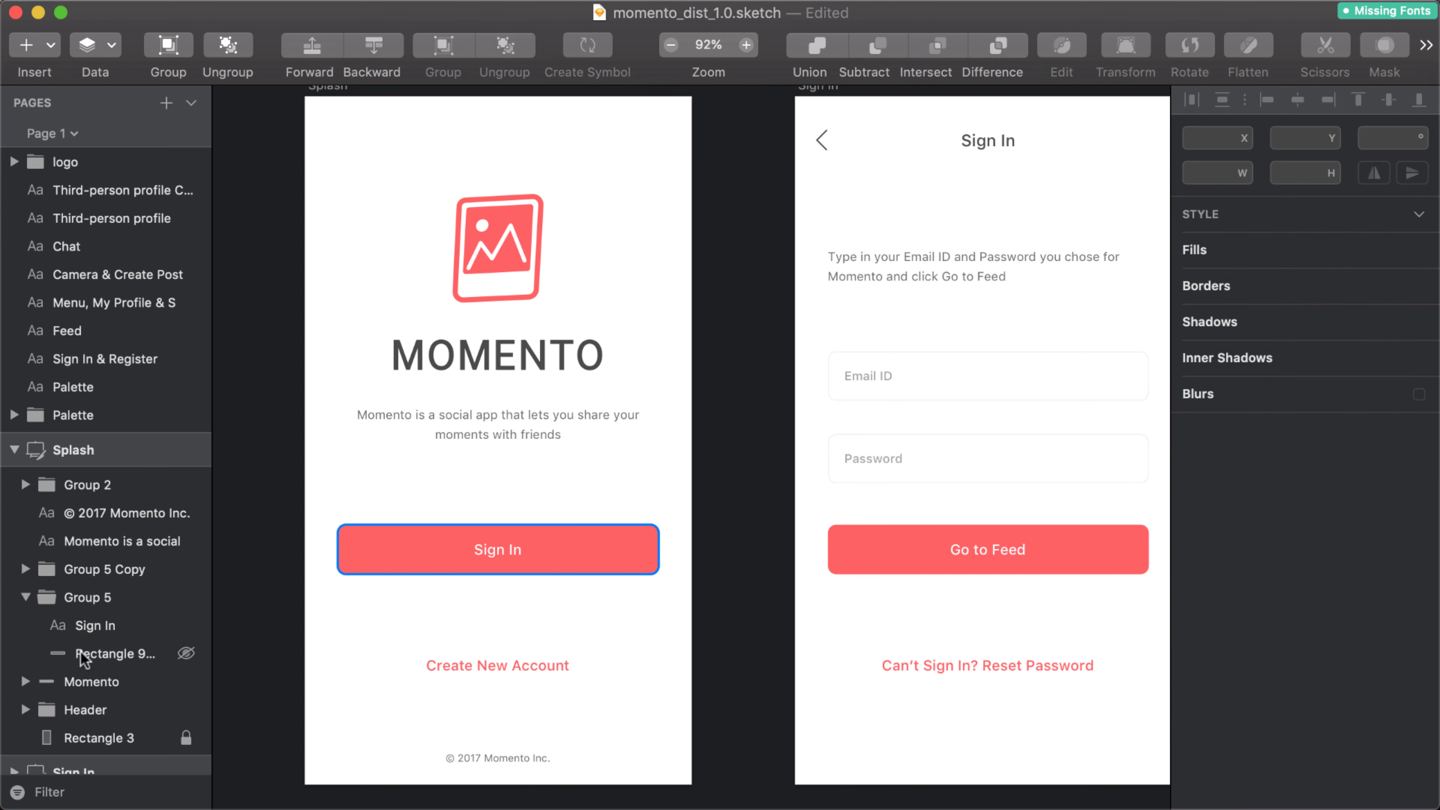
# Rename the Splash artboard's Group 5, which holds the Sign In button, as SignIn
pyautogui.click(80, 604)
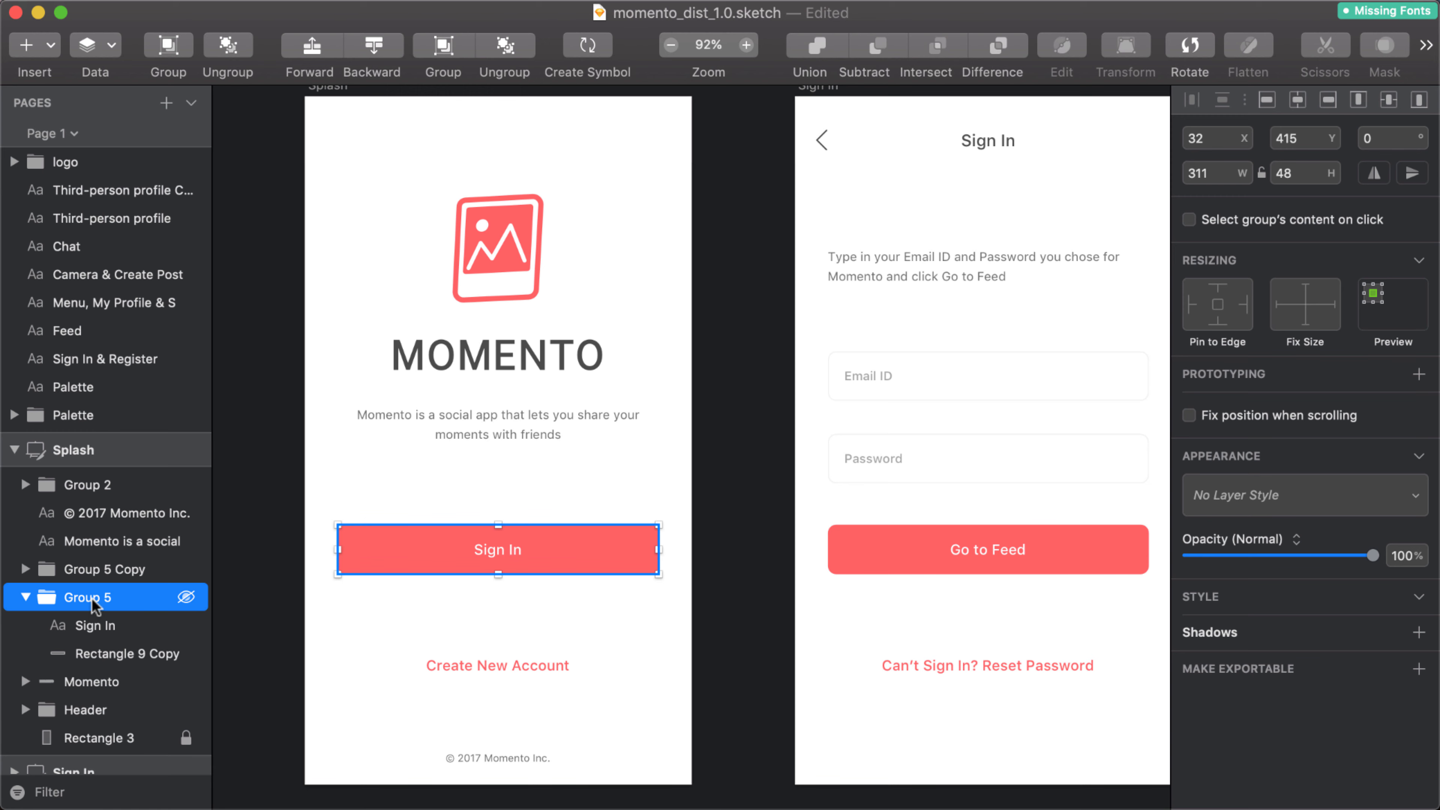
pyautogui.doubleClick(91, 601)
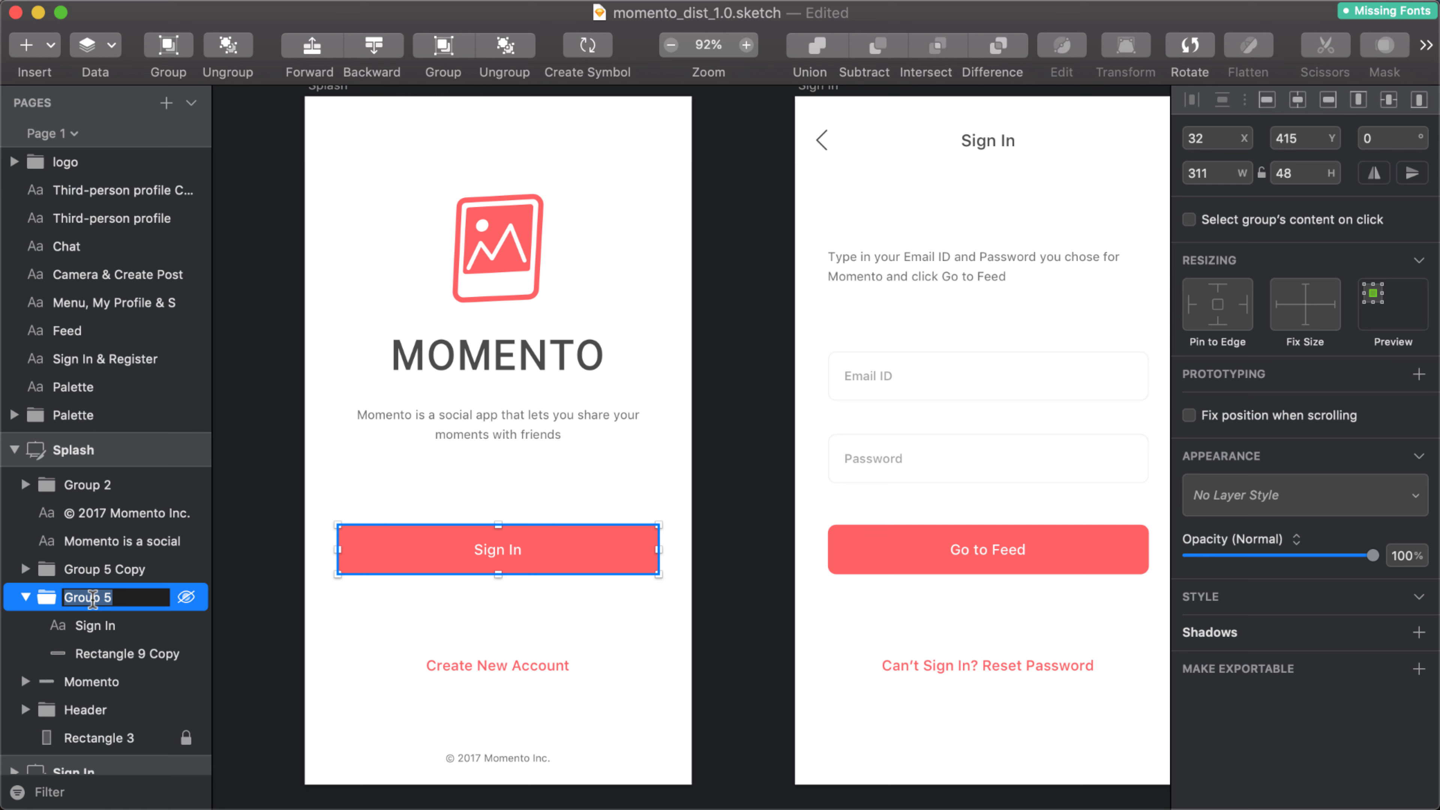
pyautogui.write('Sigh')
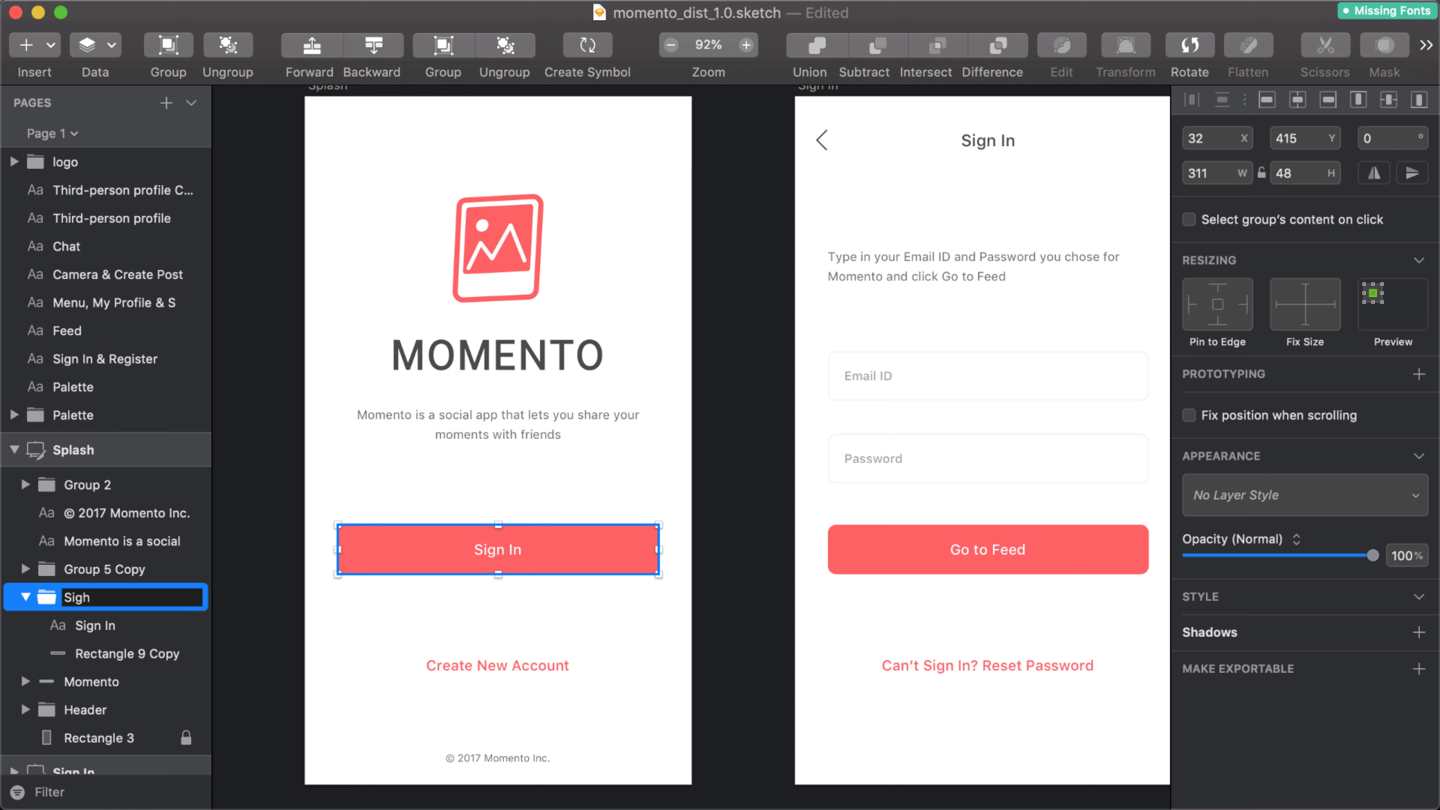
pyautogui.press('BackSpace')
pyautogui.write('nIn')
pyautogui.press('Return')
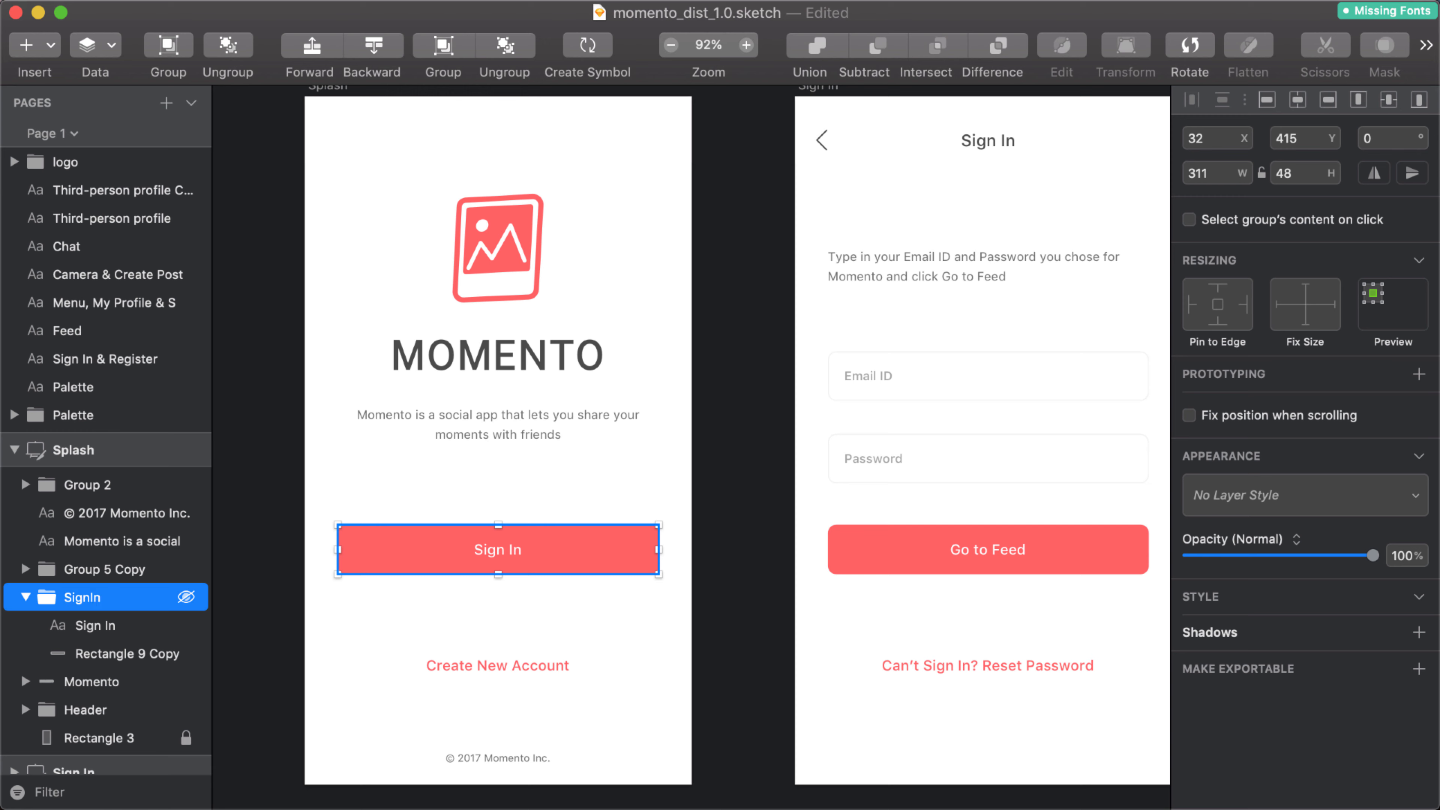
# Move the Create New Account text out of its nested groups to the Splash artboard's own level and delete the emptied Group 5 Copy
pyautogui.click(448, 664)
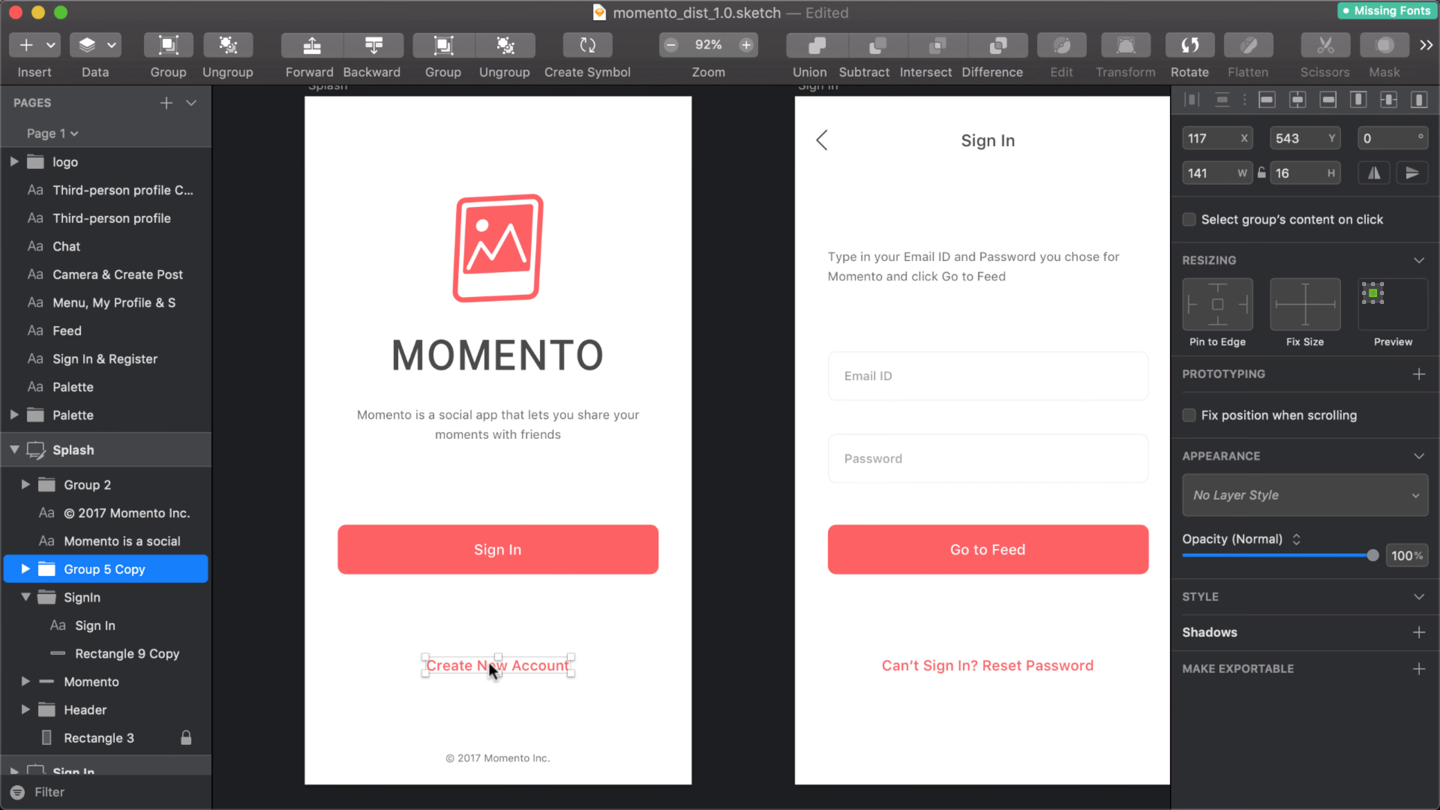
pyautogui.click(25, 568)
pyautogui.click(36, 597)
pyautogui.click(98, 625)
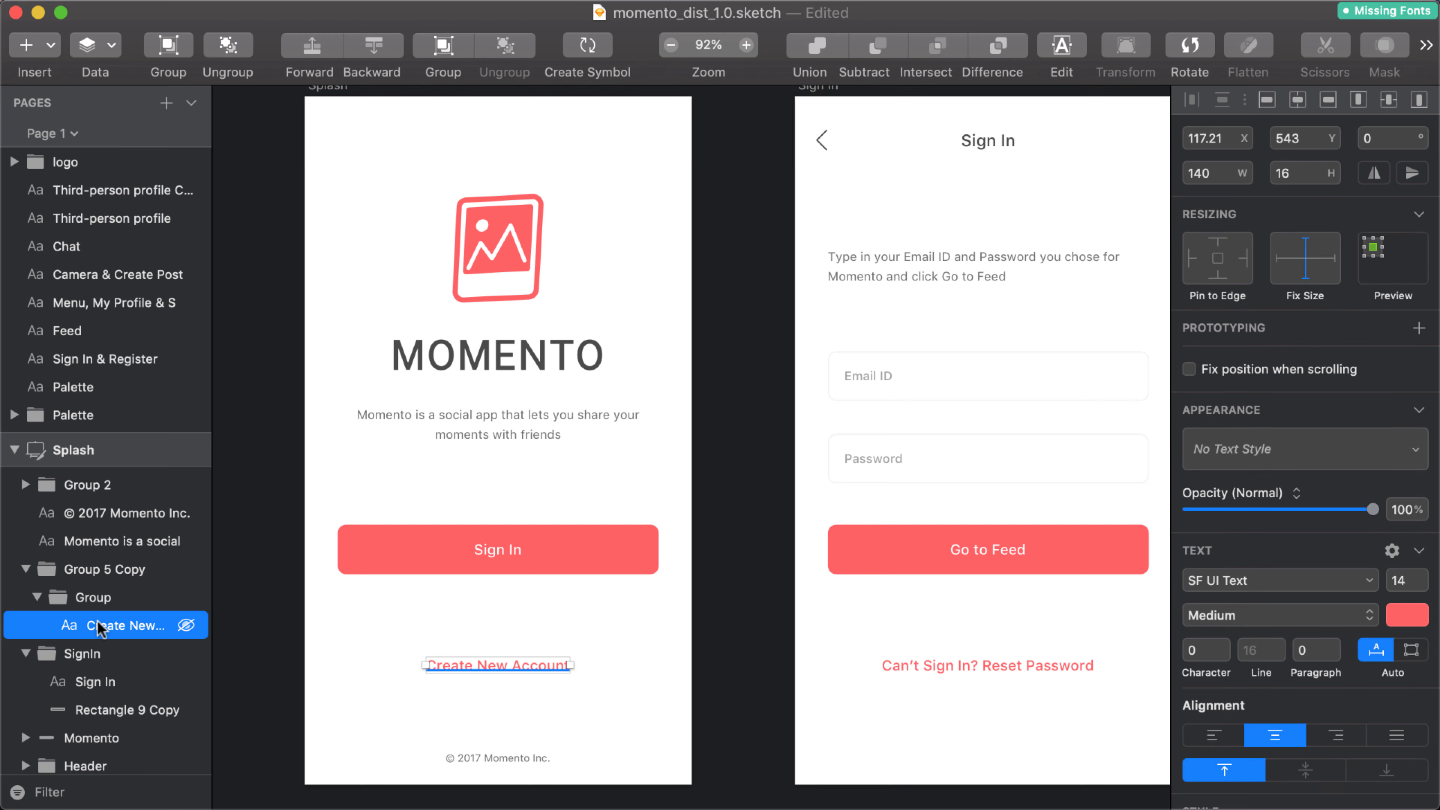
pyautogui.moveTo(99, 622); pyautogui.dragTo(75, 555)
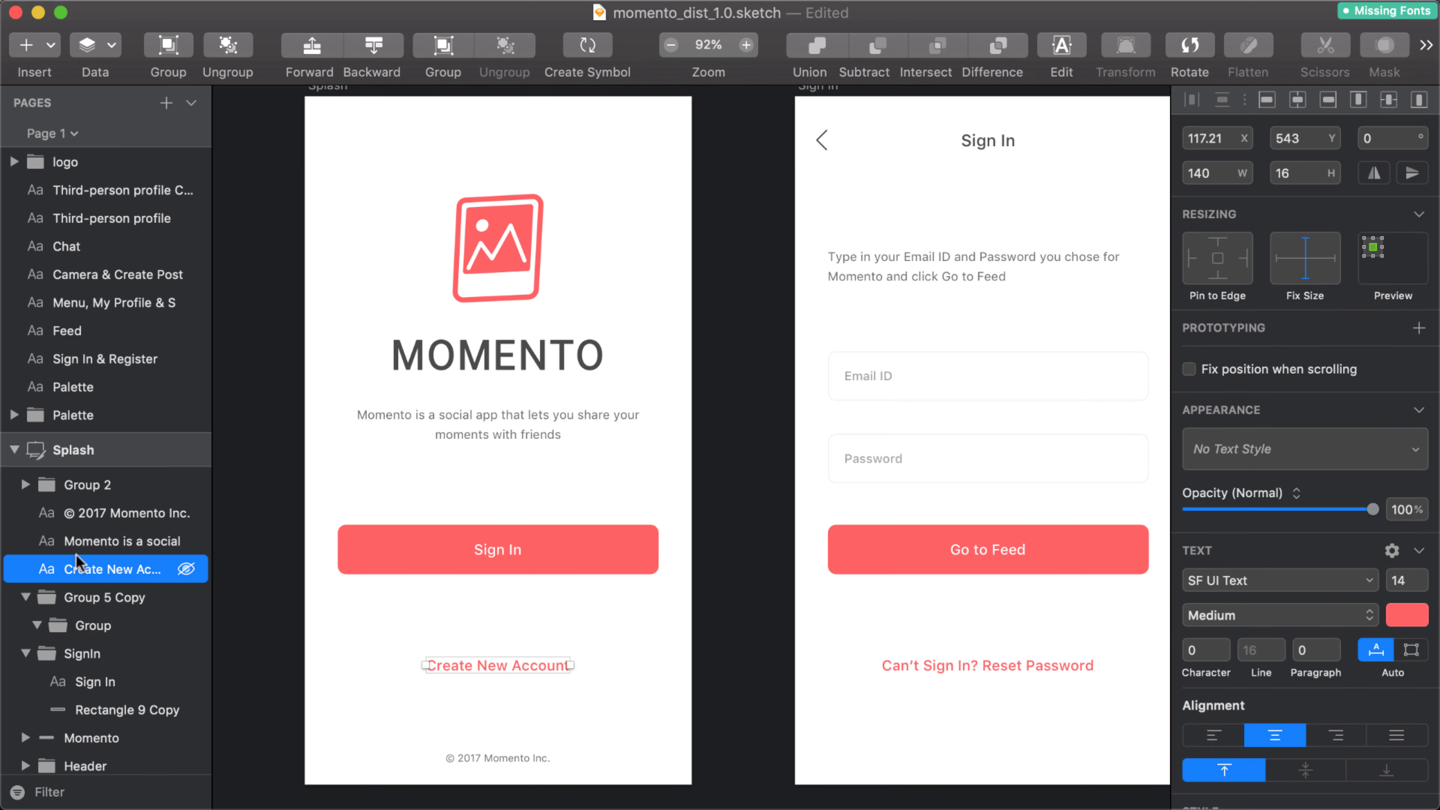
pyautogui.click(82, 593)
pyautogui.press('BackSpace')
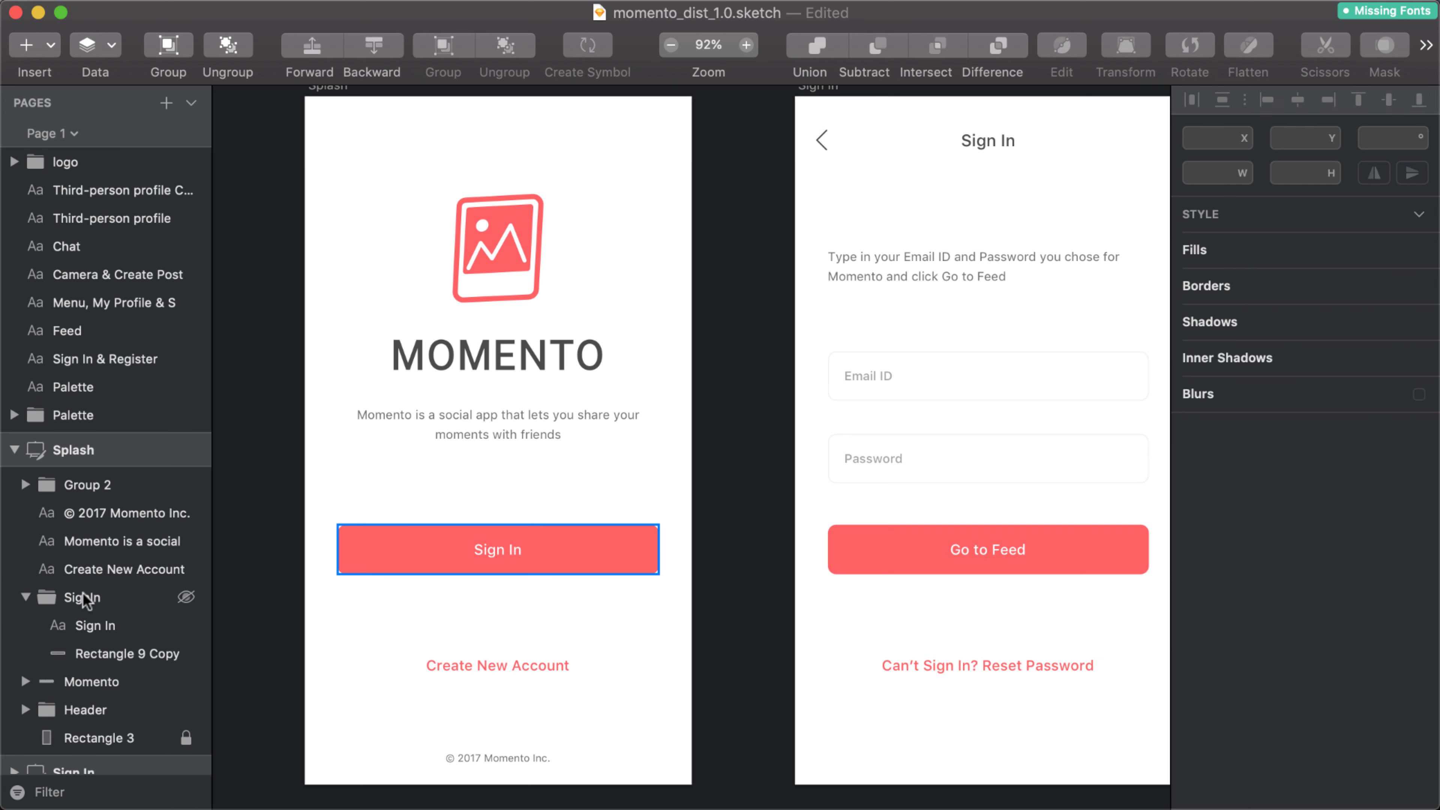
pyautogui.click(93, 572)
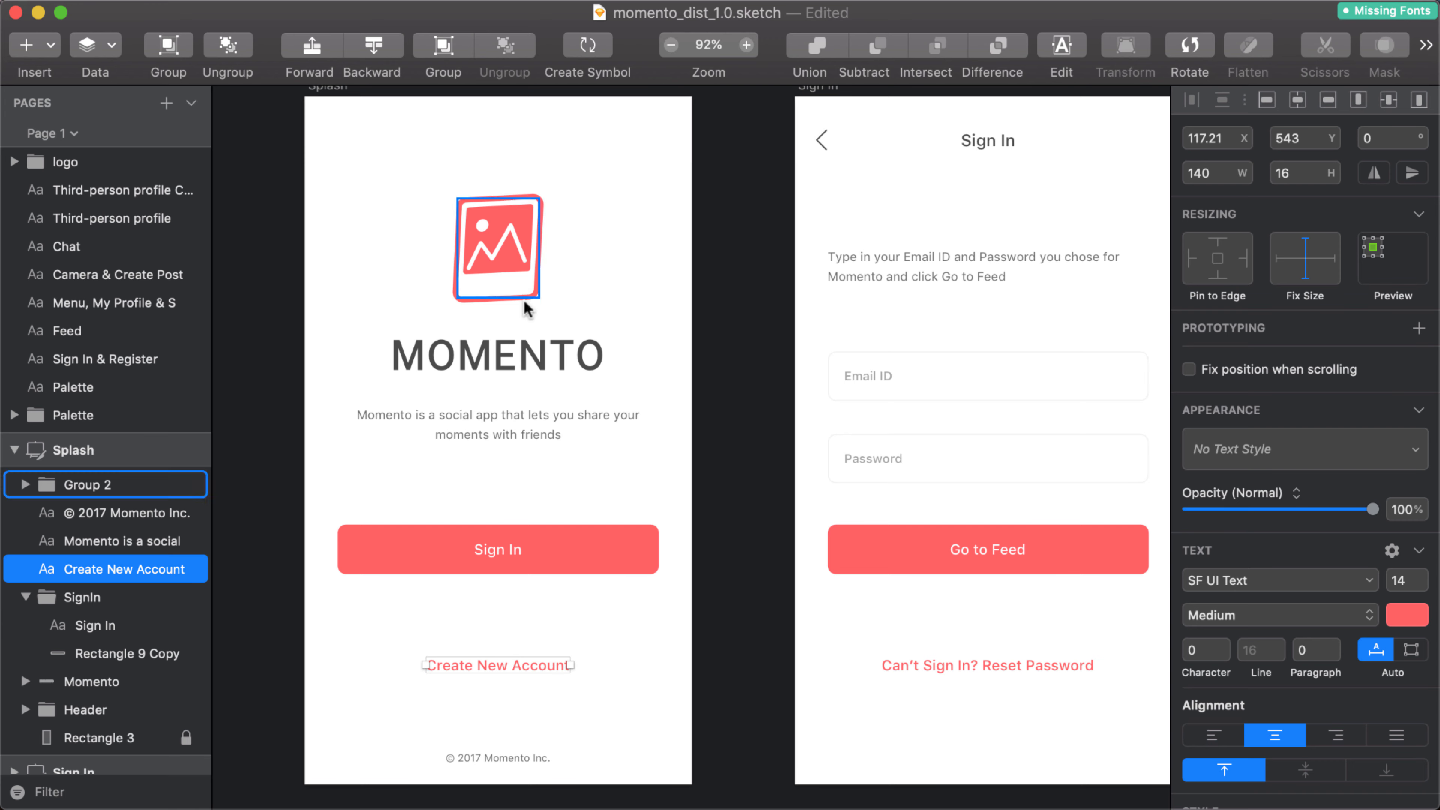
# Inspect the paths that make up the MOMENTO wordmark on the Splash artboard
pyautogui.click(508, 356)
pyautogui.click(510, 422)
pyautogui.click(507, 392)
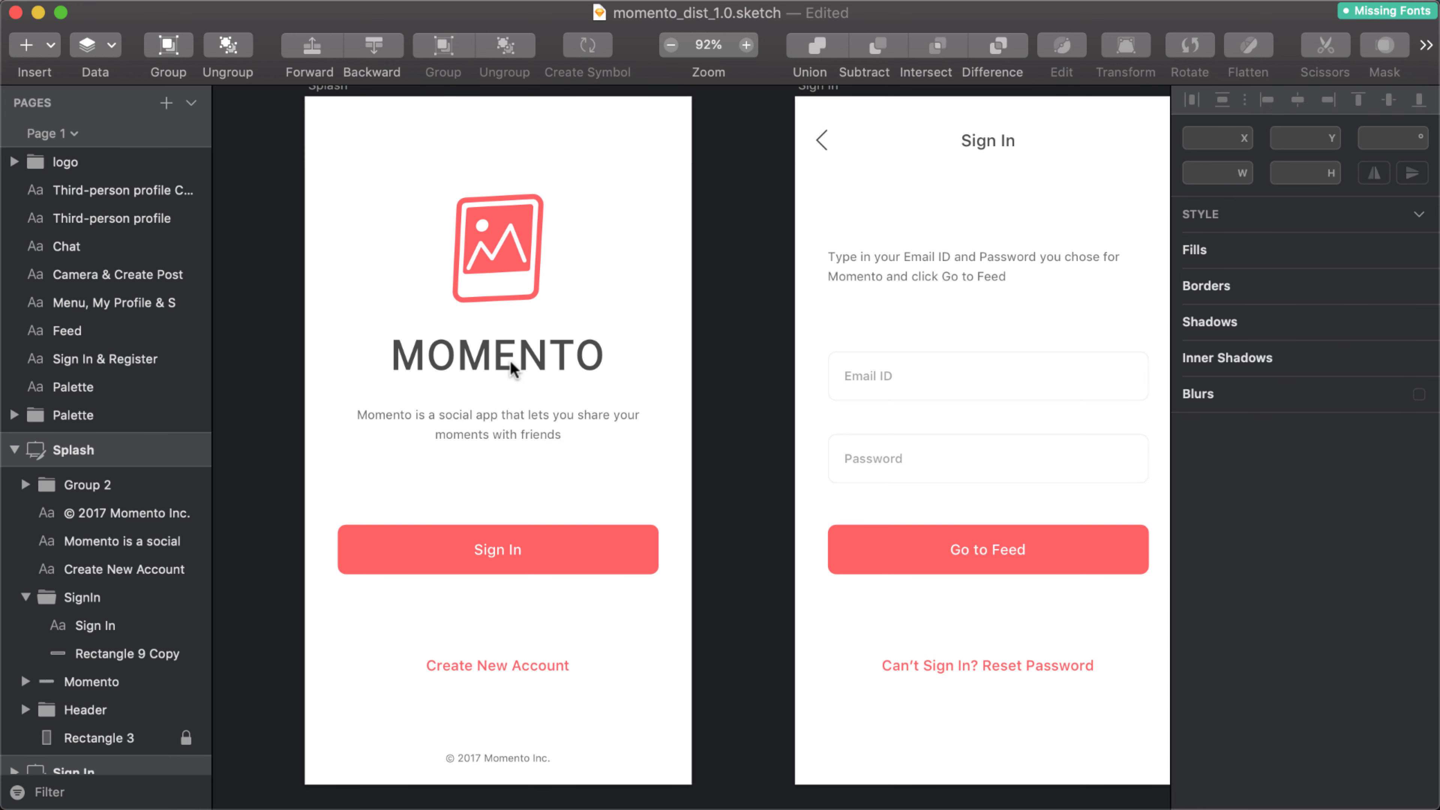
pyautogui.click(490, 353)
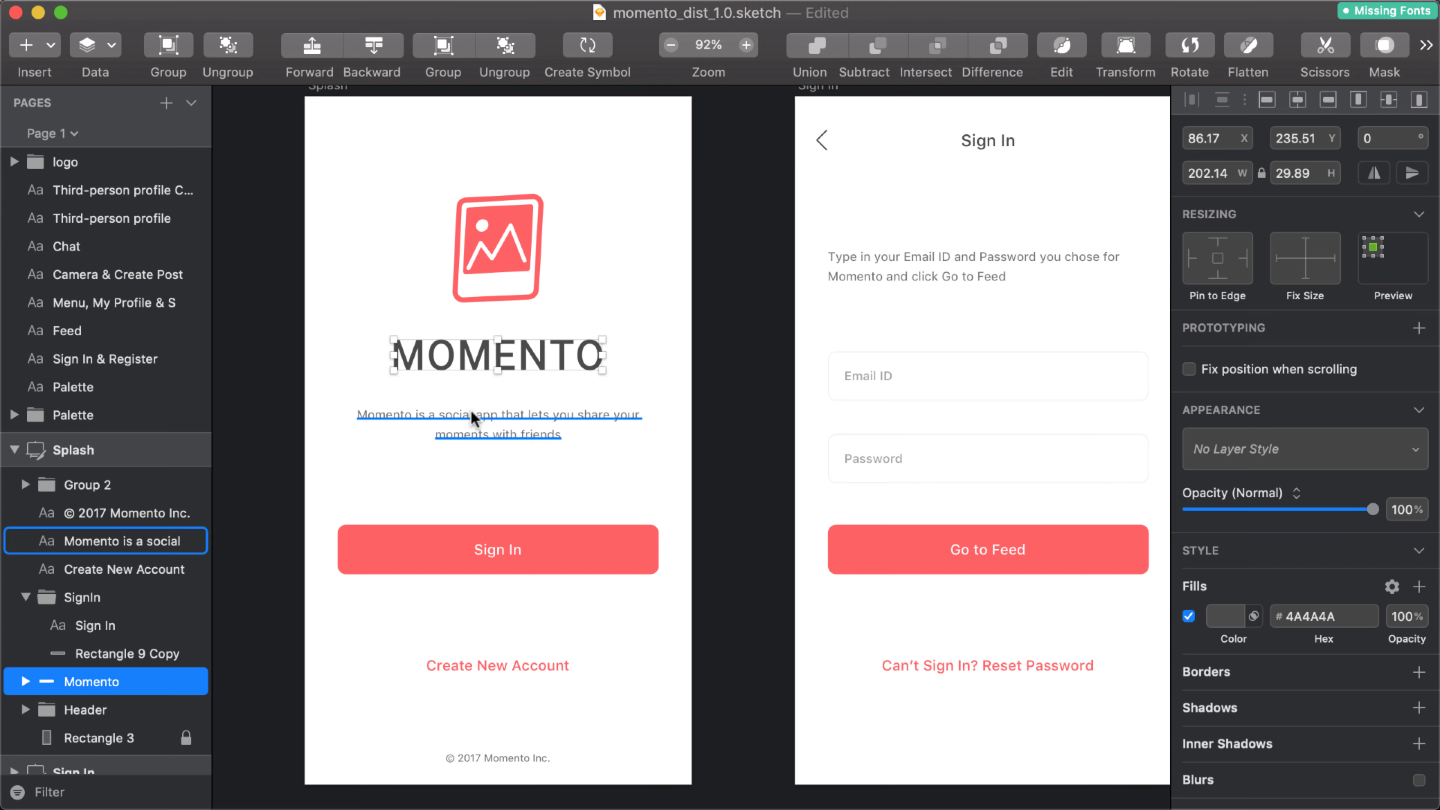
pyautogui.click(25, 681)
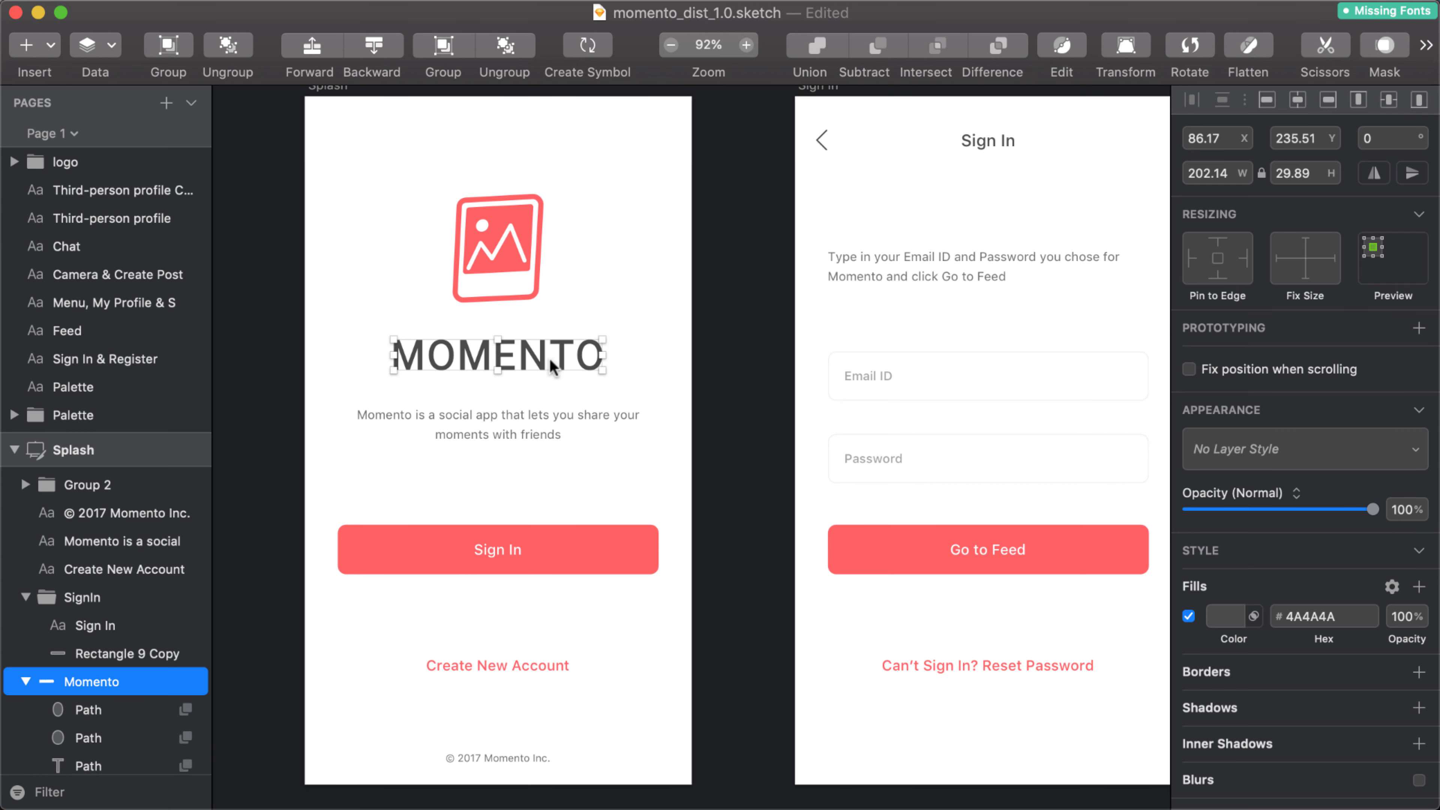
pyautogui.click(25, 681)
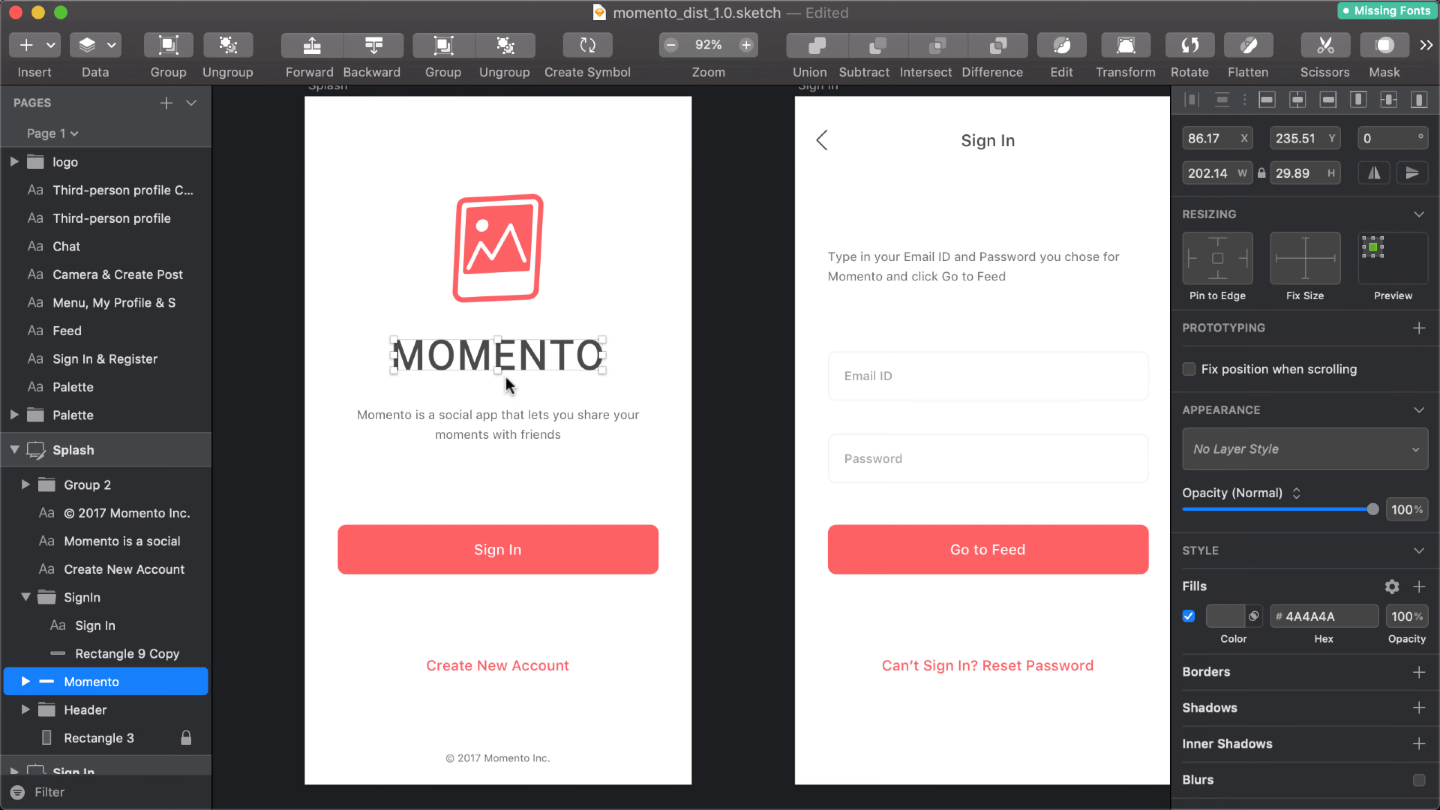
# Rename the Splash artboard's Group 2, which holds the picture icon above the wordmark, as MementoLogo
pyautogui.click(514, 275)
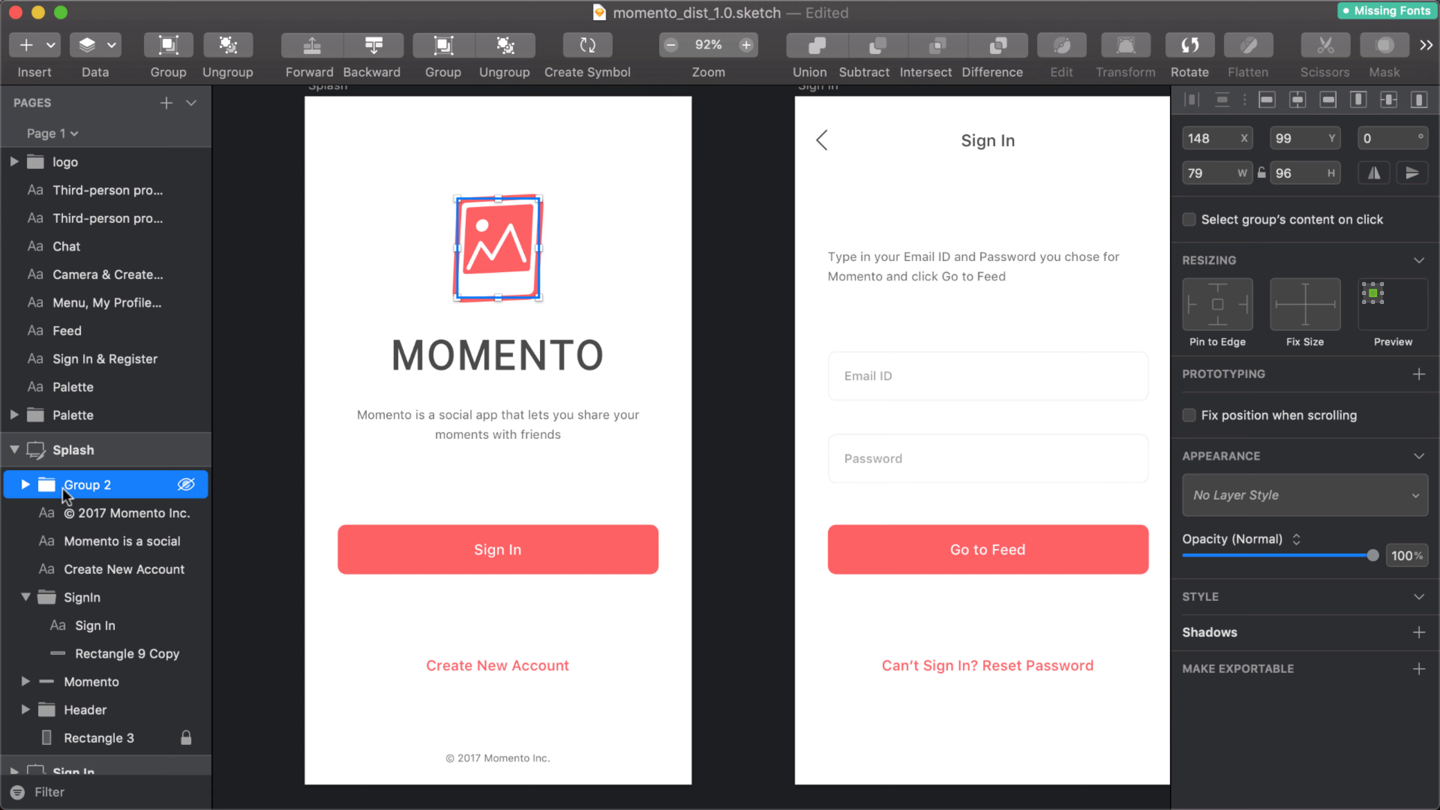
pyautogui.click(25, 486)
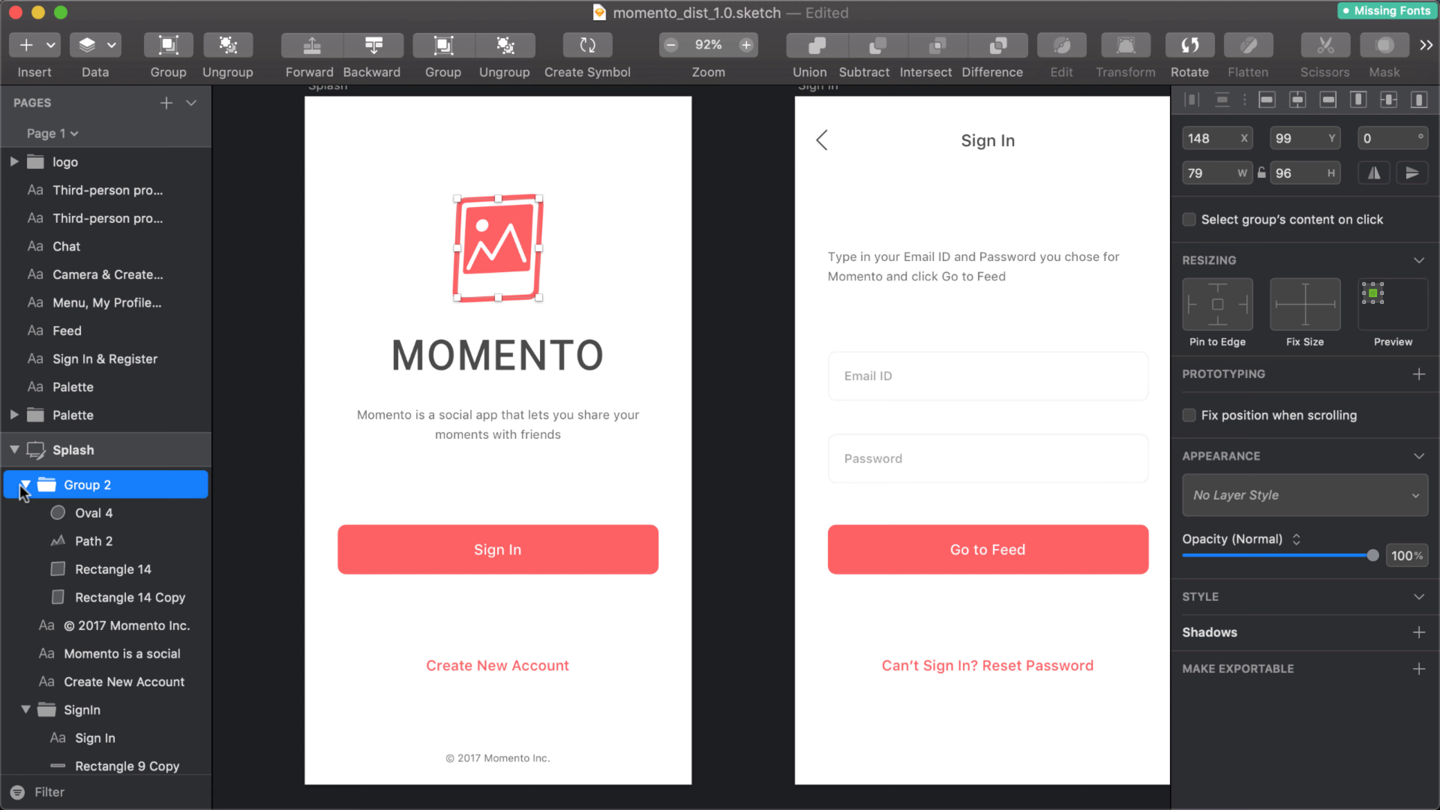
pyautogui.click(25, 485)
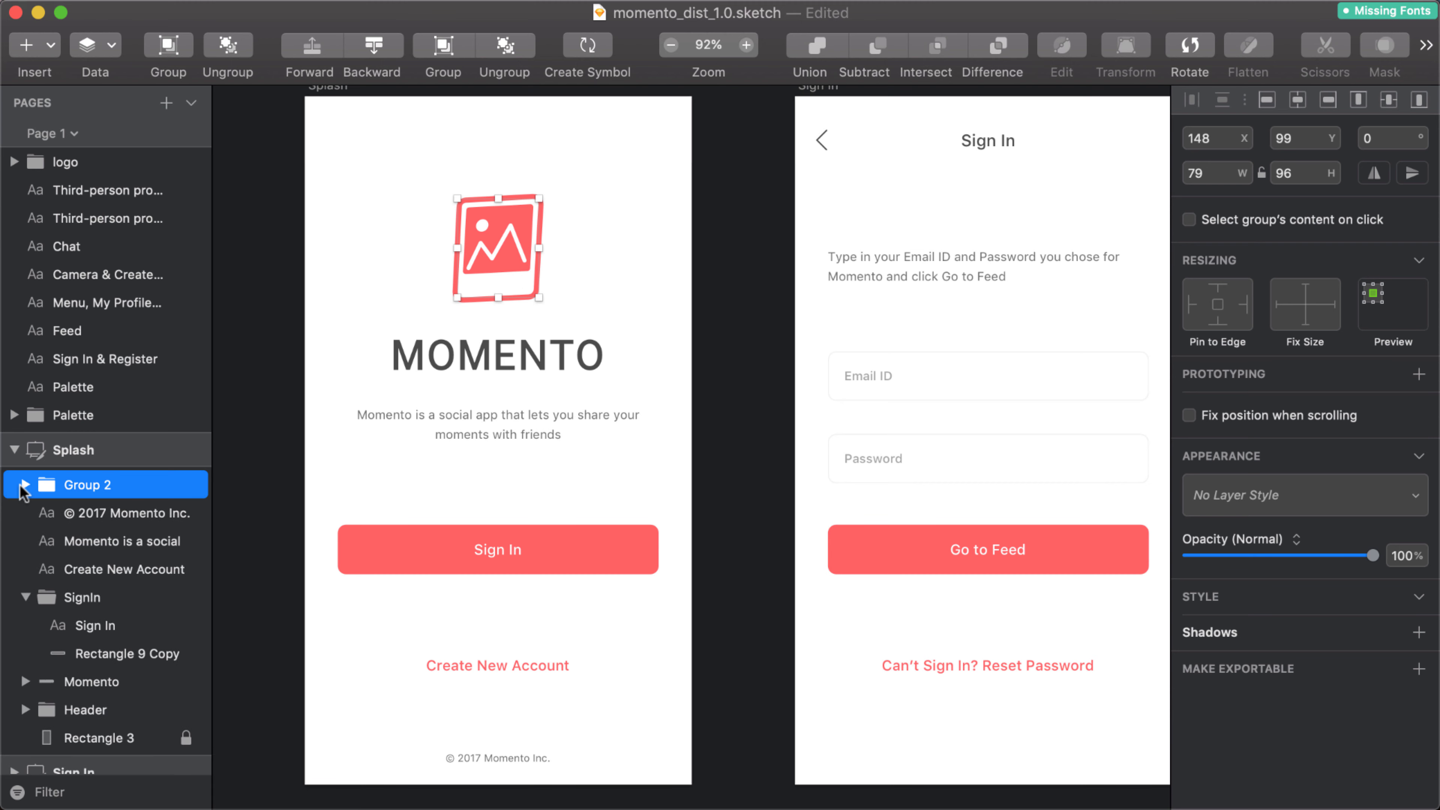
pyautogui.doubleClick(80, 485)
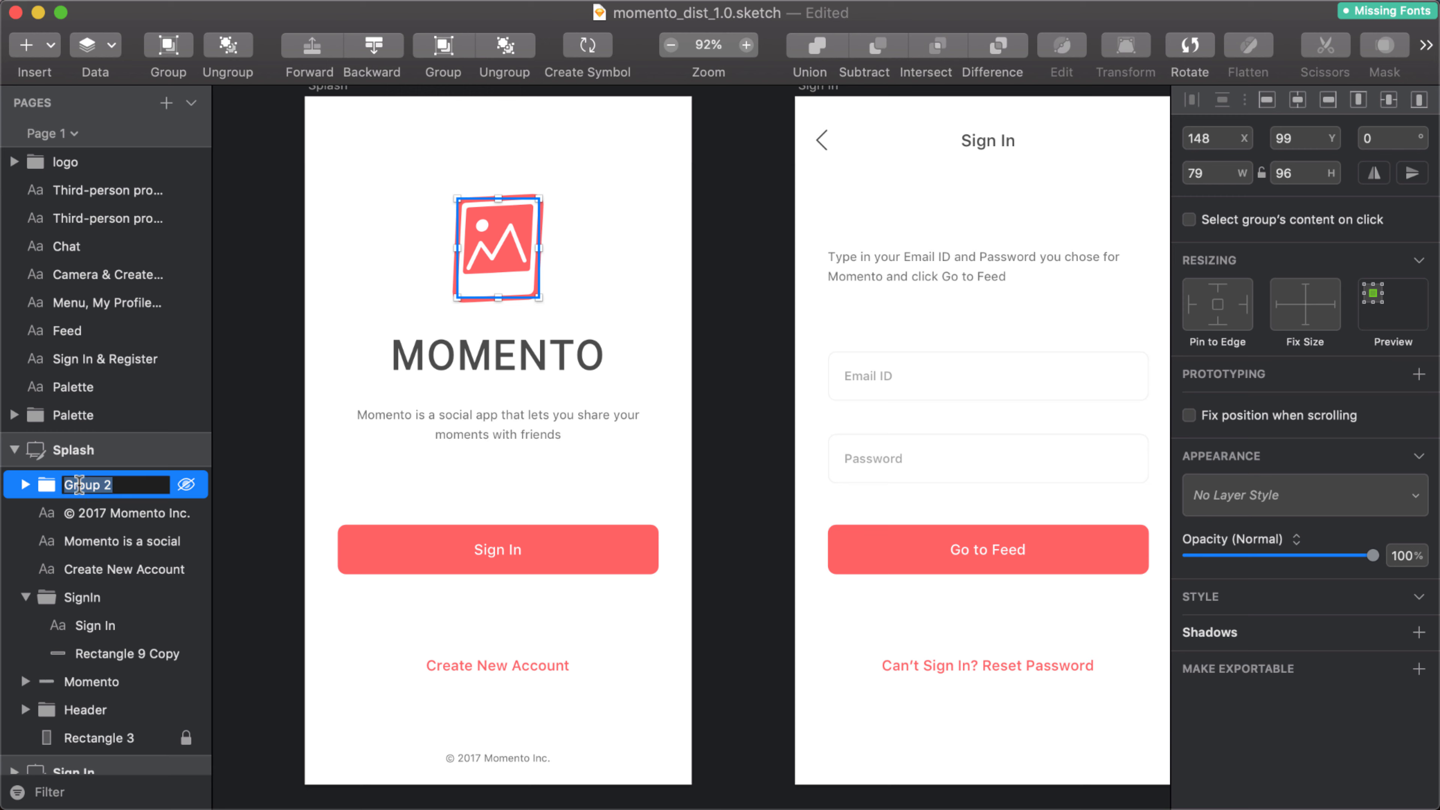
pyautogui.write('MementoLogo')
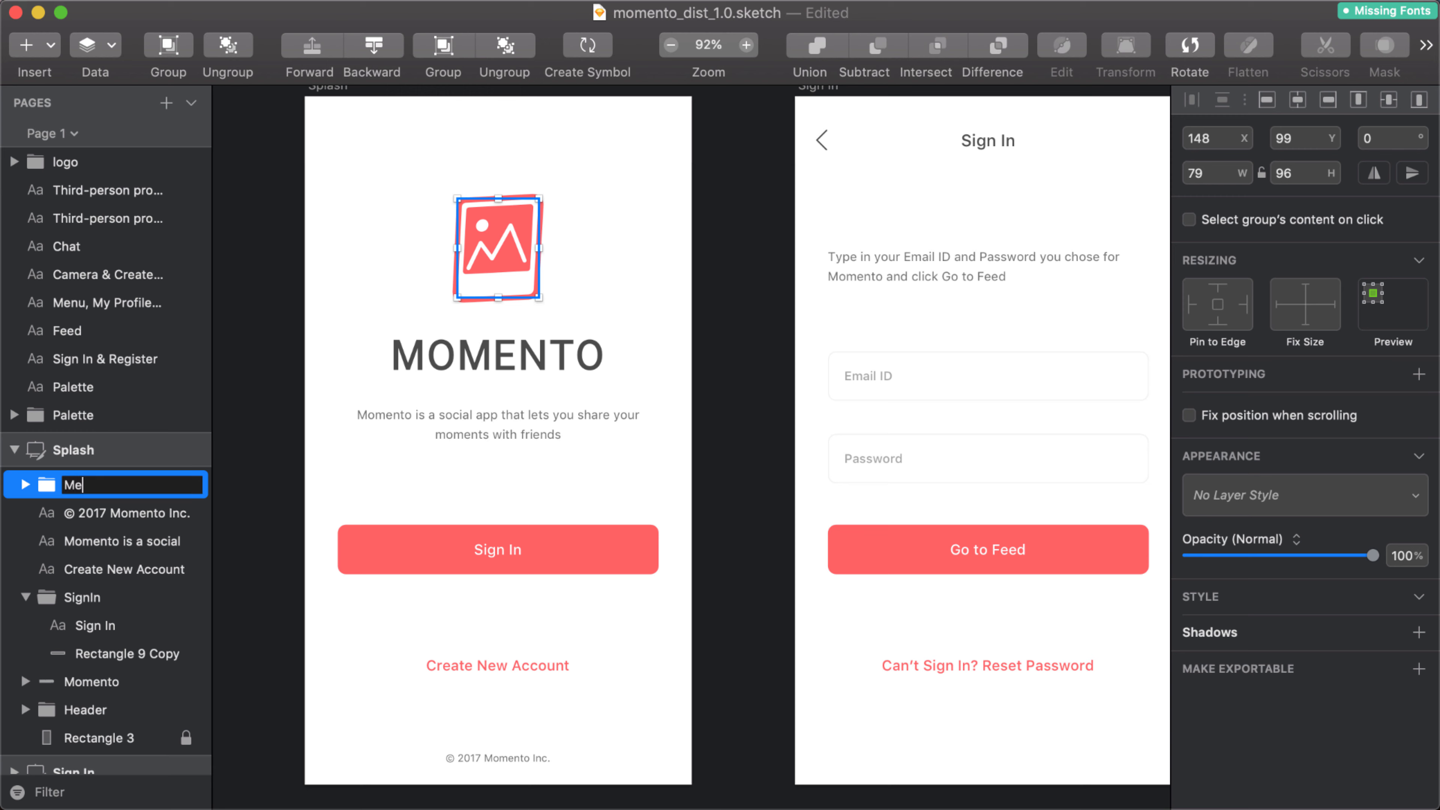
pyautogui.press('Return')
pyautogui.click(371, 474)
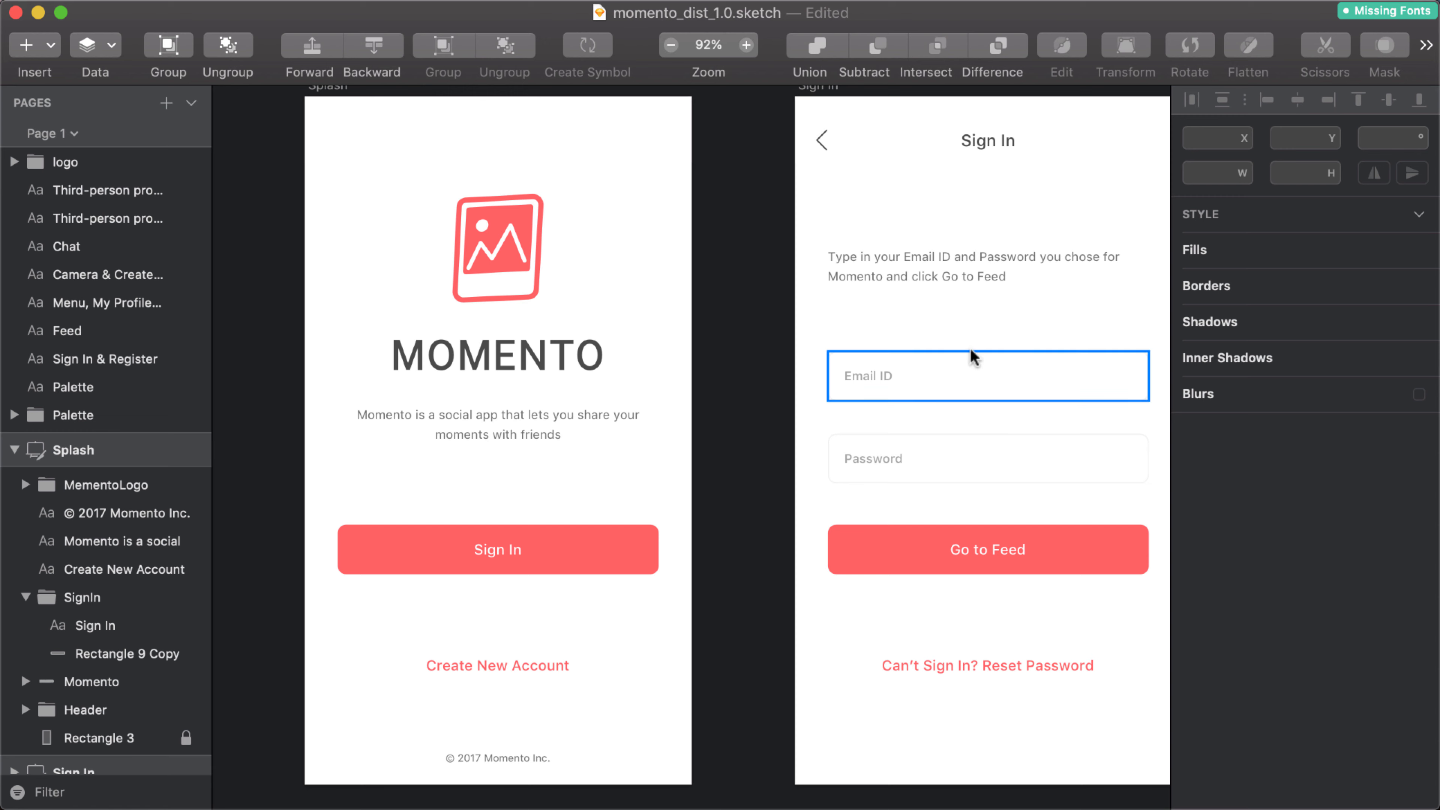
# Rename the Sign In artboard's Header group, which holds the back arrow and the Sign In title, as NavBar
pyautogui.hscroll(3, 989, 315)
pyautogui.hscroll(2, 989, 315)
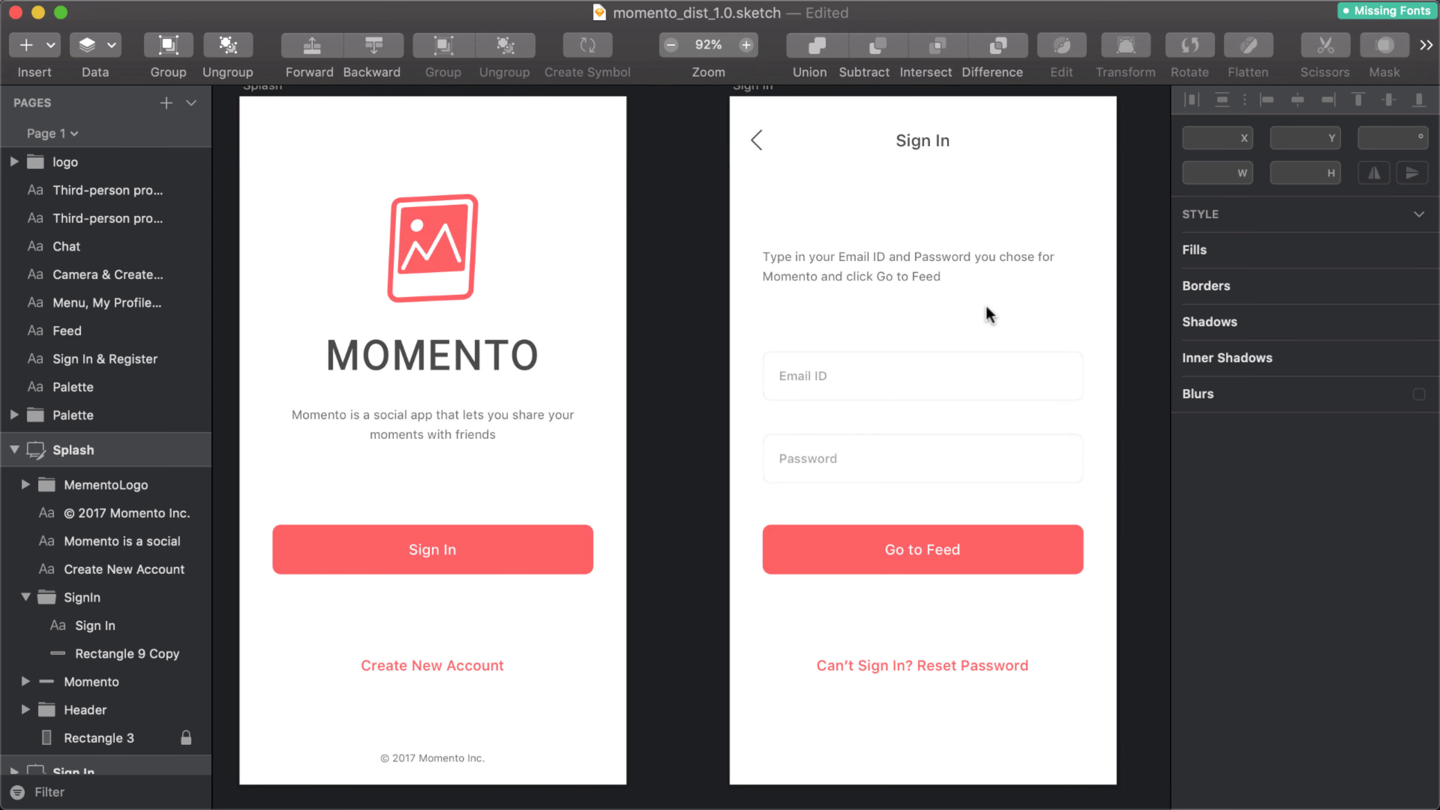
pyautogui.click(827, 134)
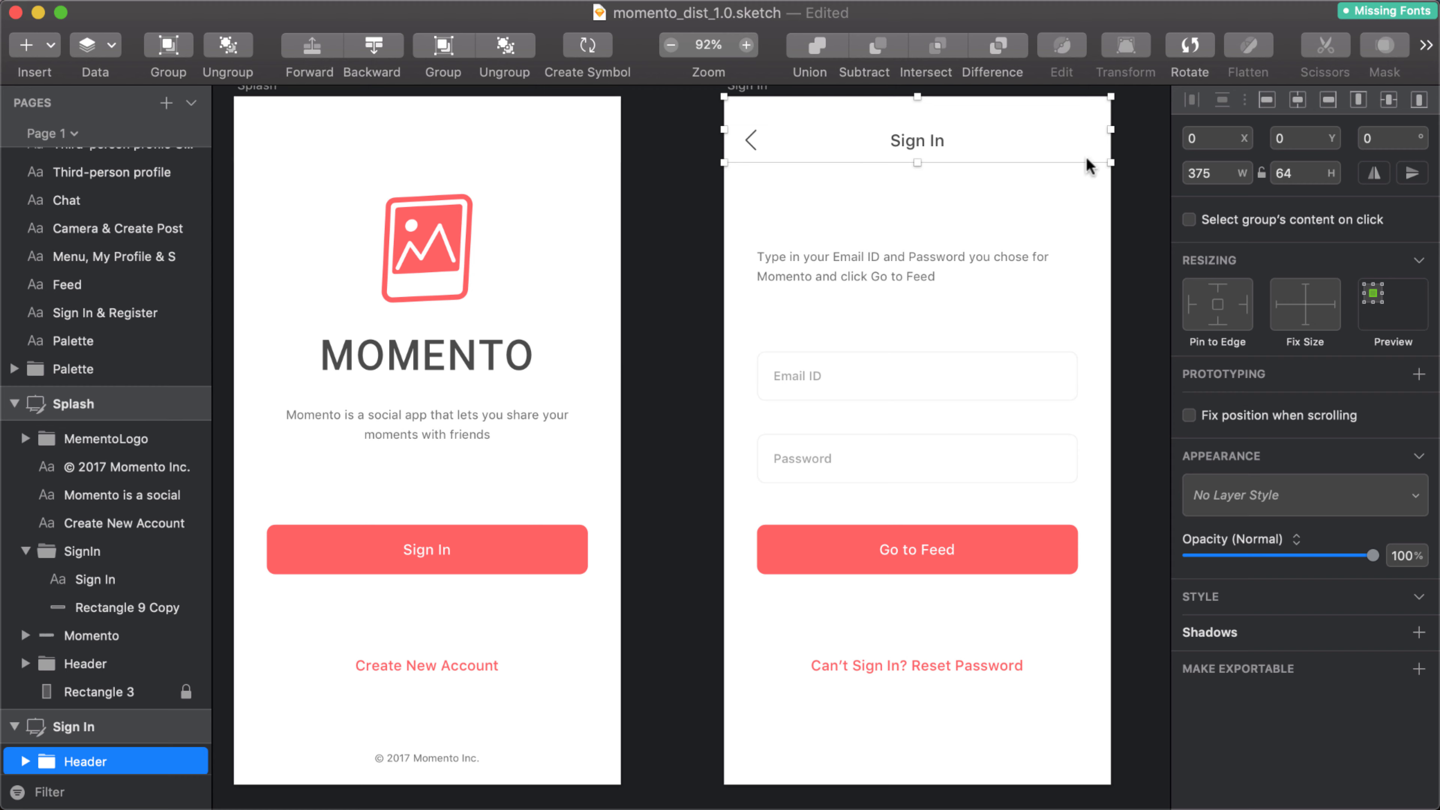
pyautogui.scroll(-6, 86, 694)
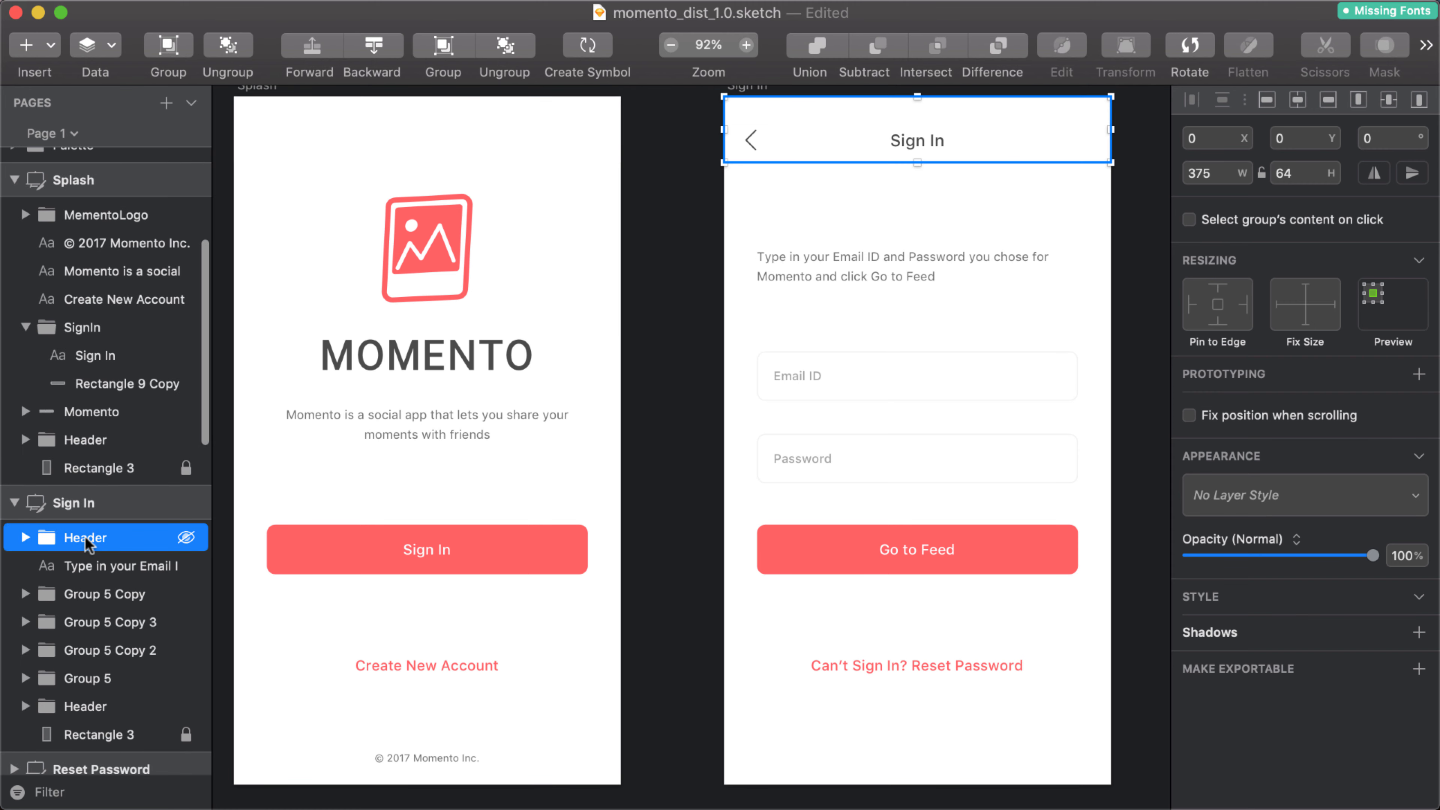
pyautogui.doubleClick(85, 538)
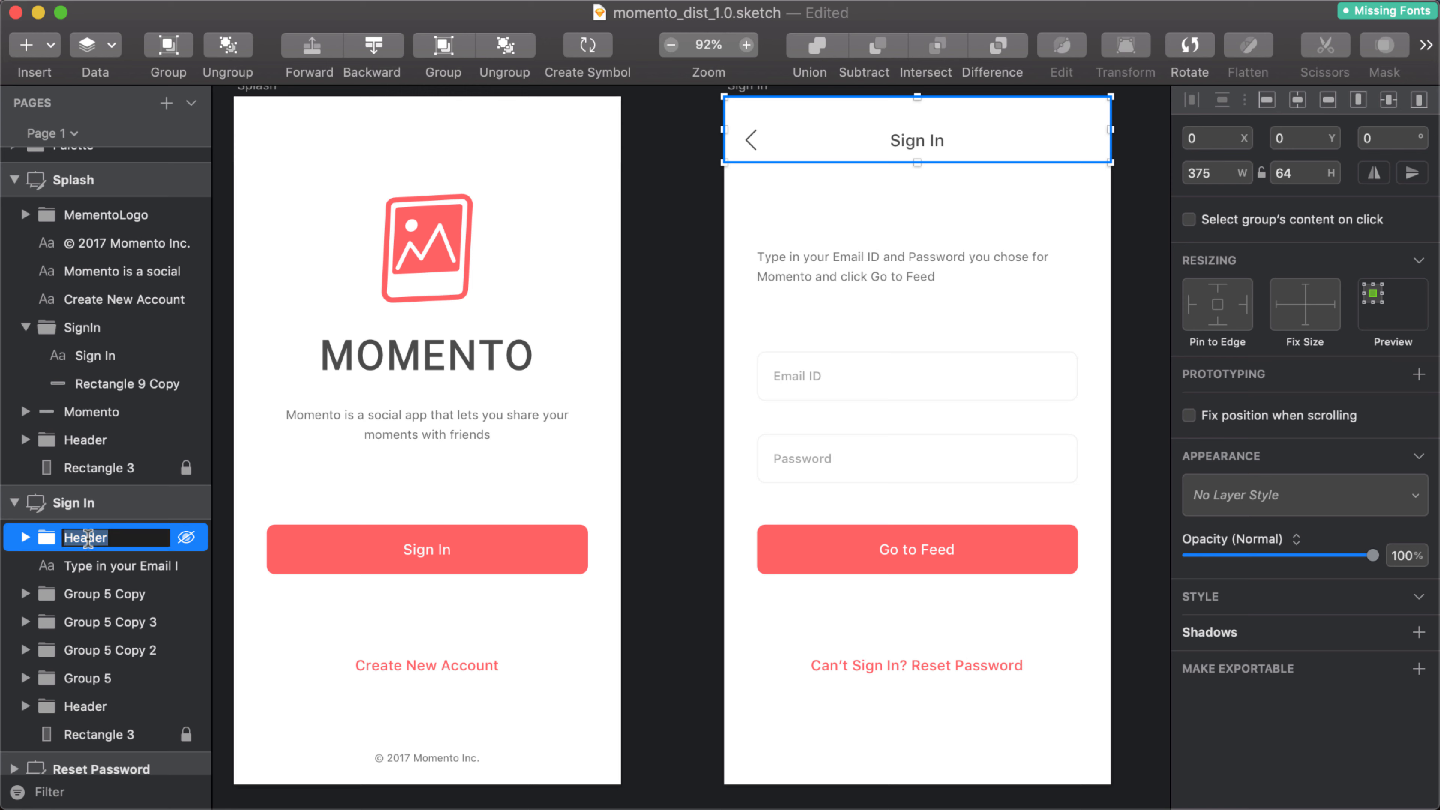
pyautogui.write('Nav')
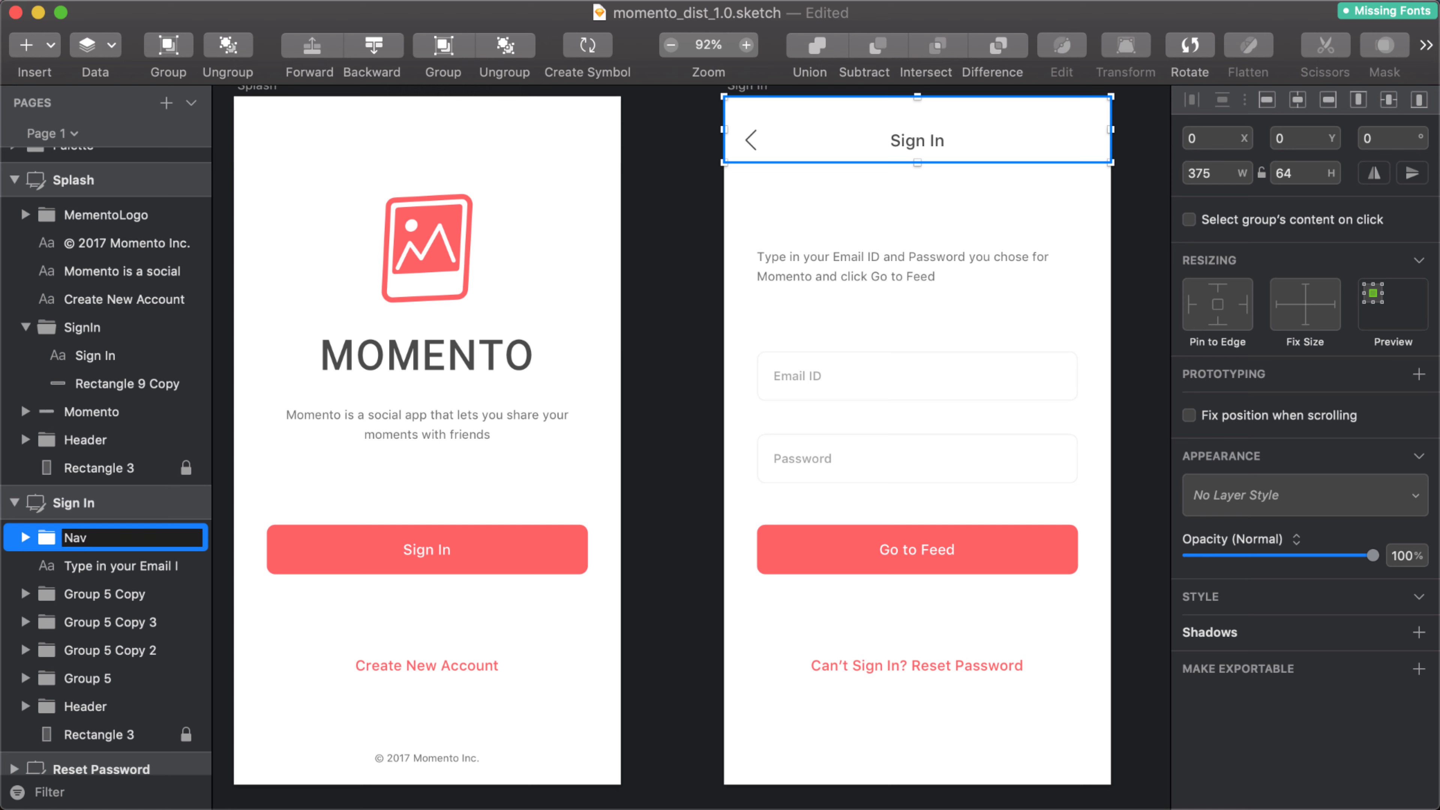
pyautogui.write('Bar')
pyautogui.press('Return')
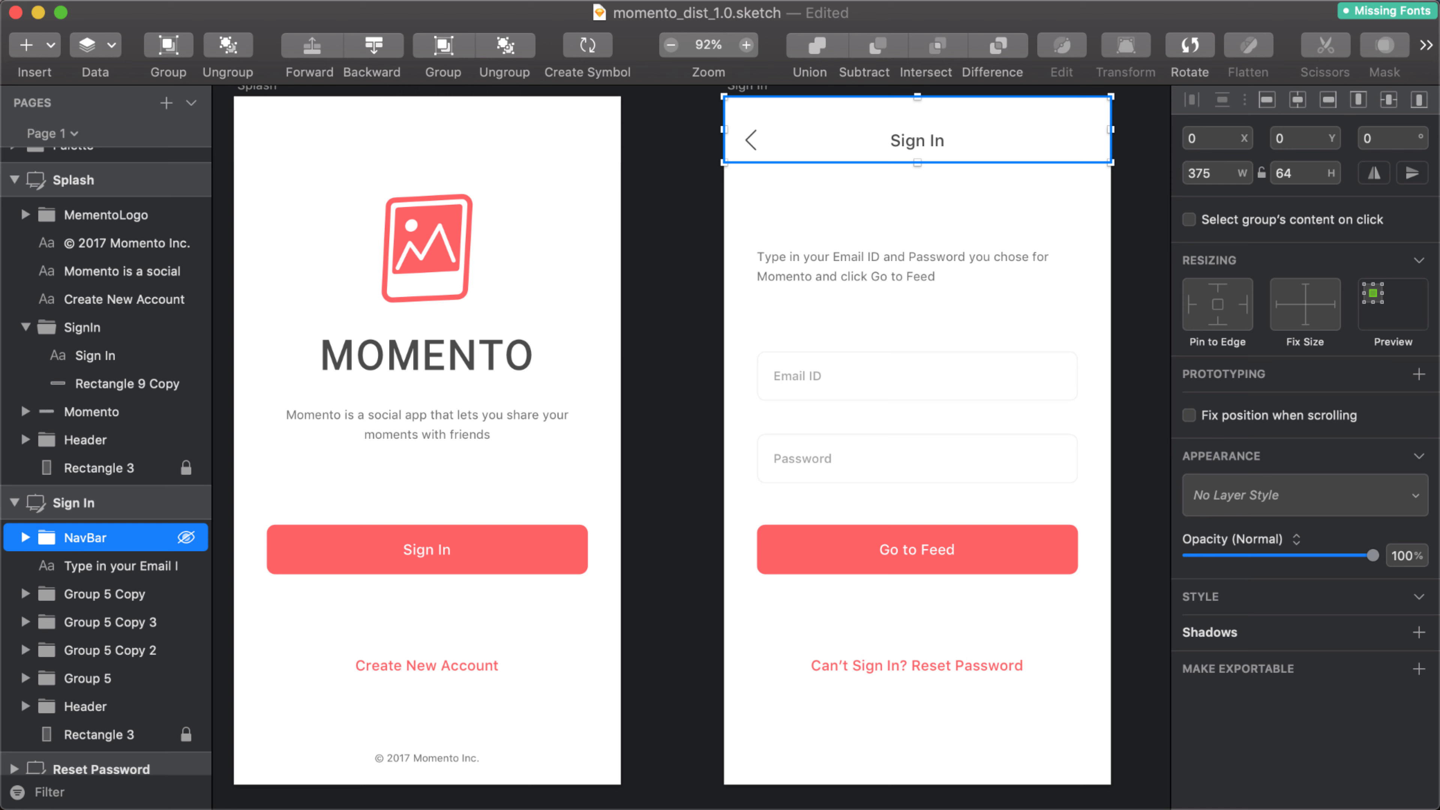
# Check the contents of the Sign In artboard's Email ID field group, Group 5 Copy 3, and rename it as Username
pyautogui.click(816, 357)
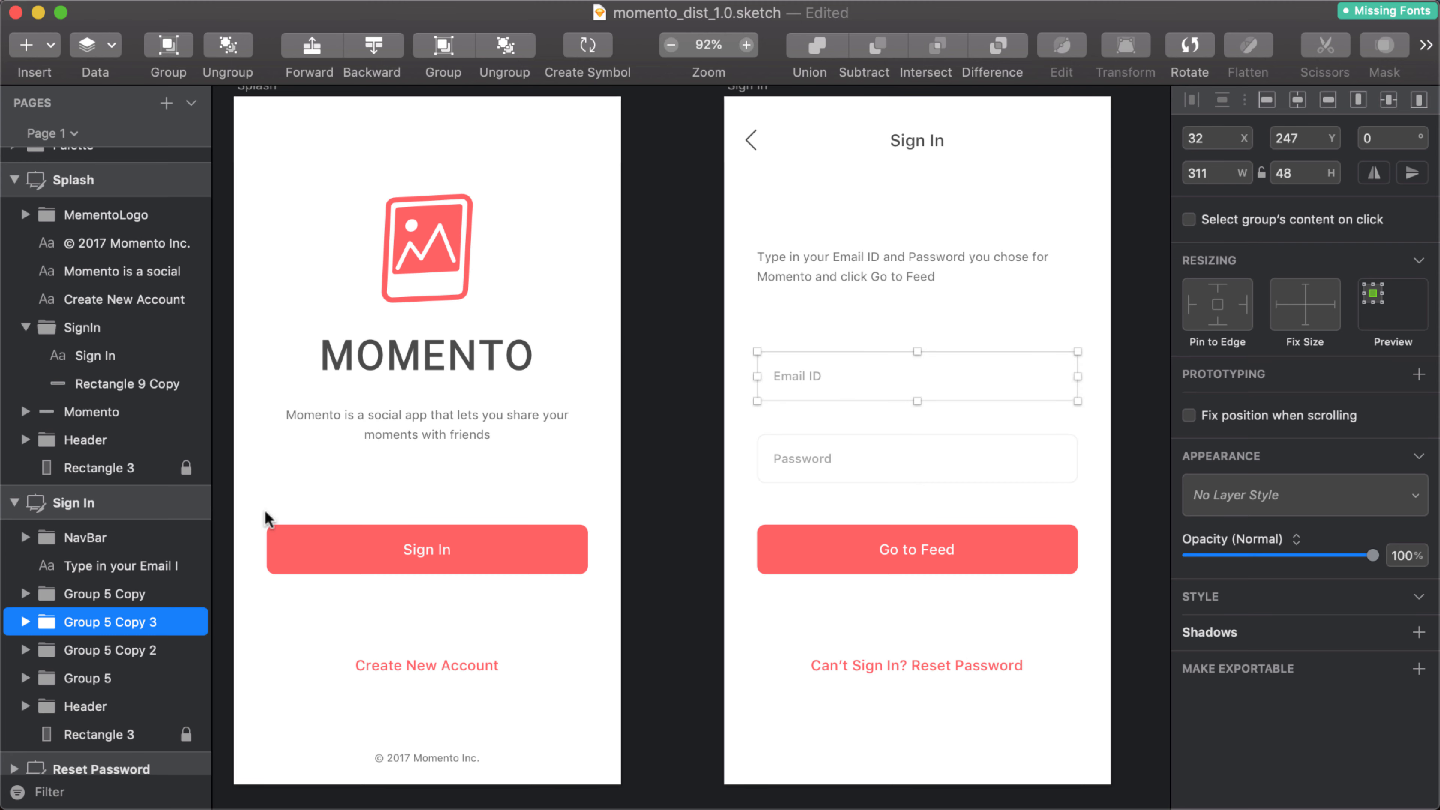
pyautogui.scroll(-1, 21, 617)
pyautogui.click(25, 620)
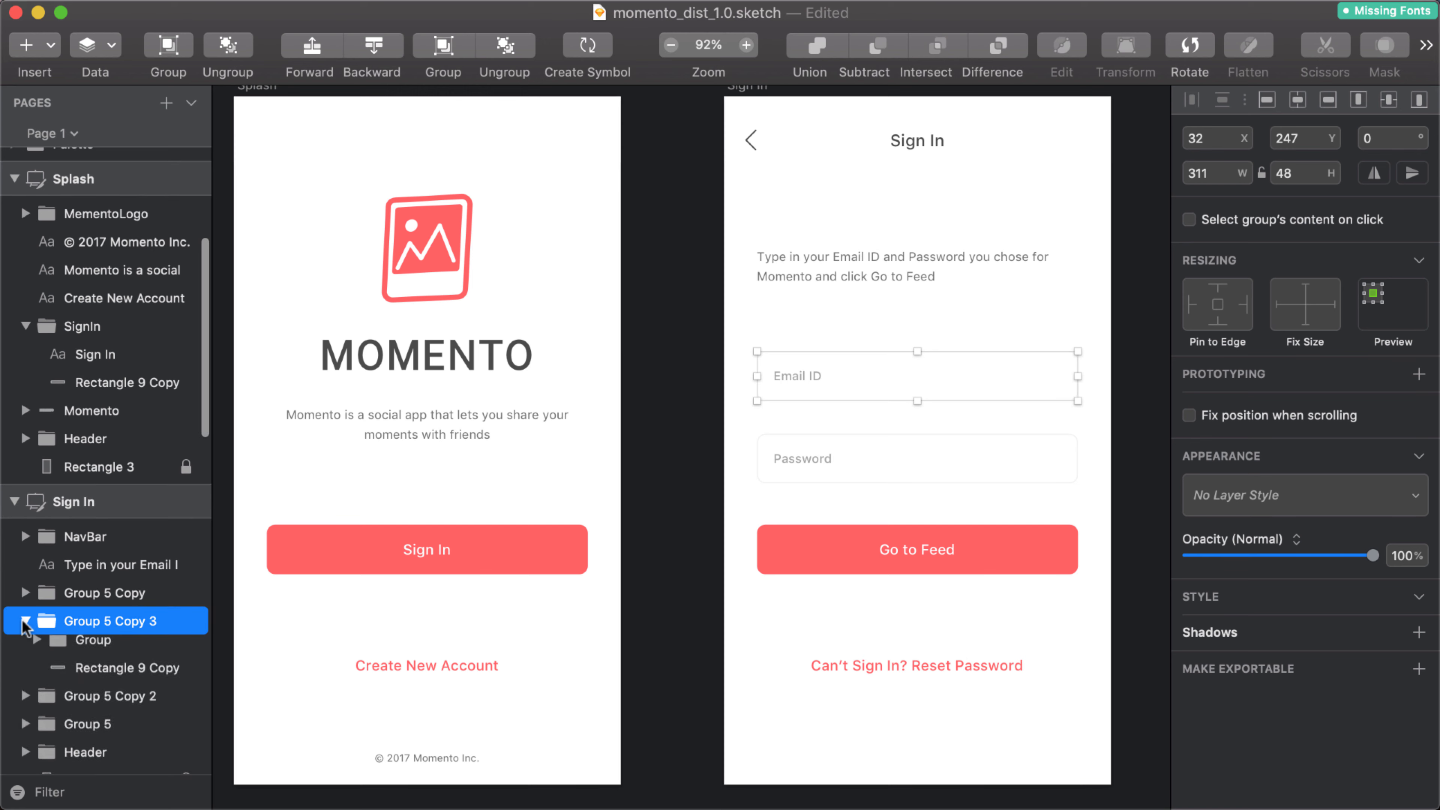
pyautogui.click(36, 649)
pyautogui.click(77, 651)
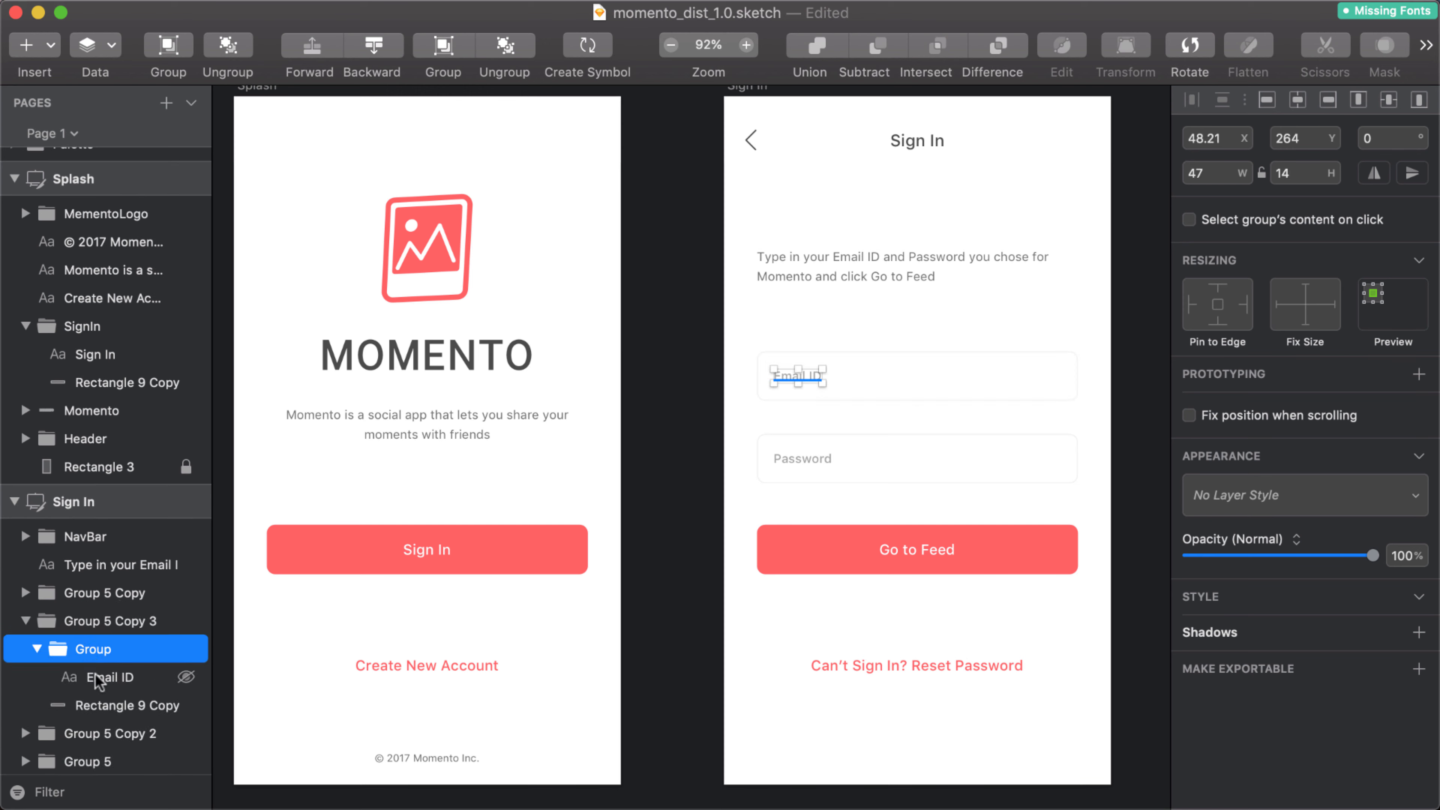
pyautogui.click(95, 677)
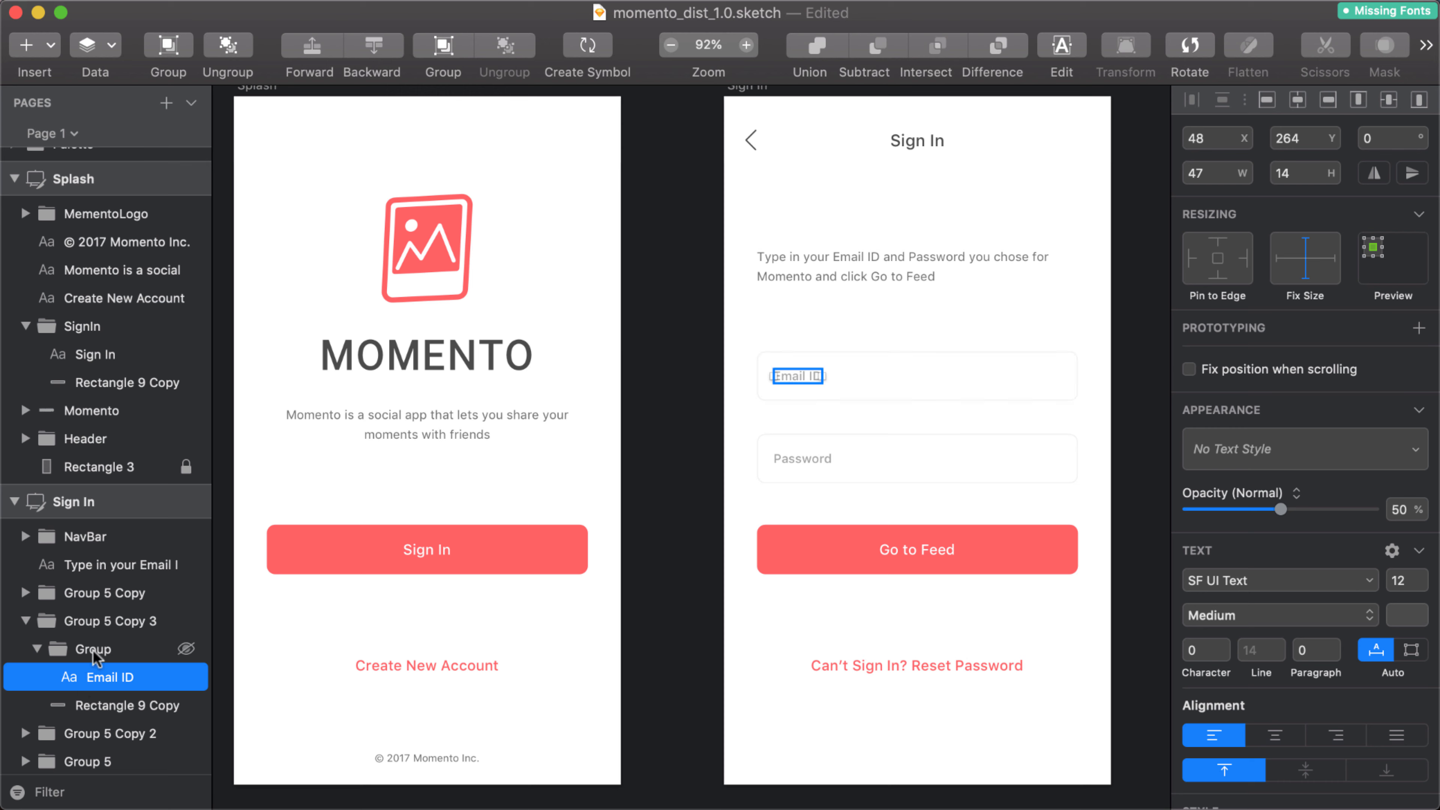
pyautogui.doubleClick(91, 624)
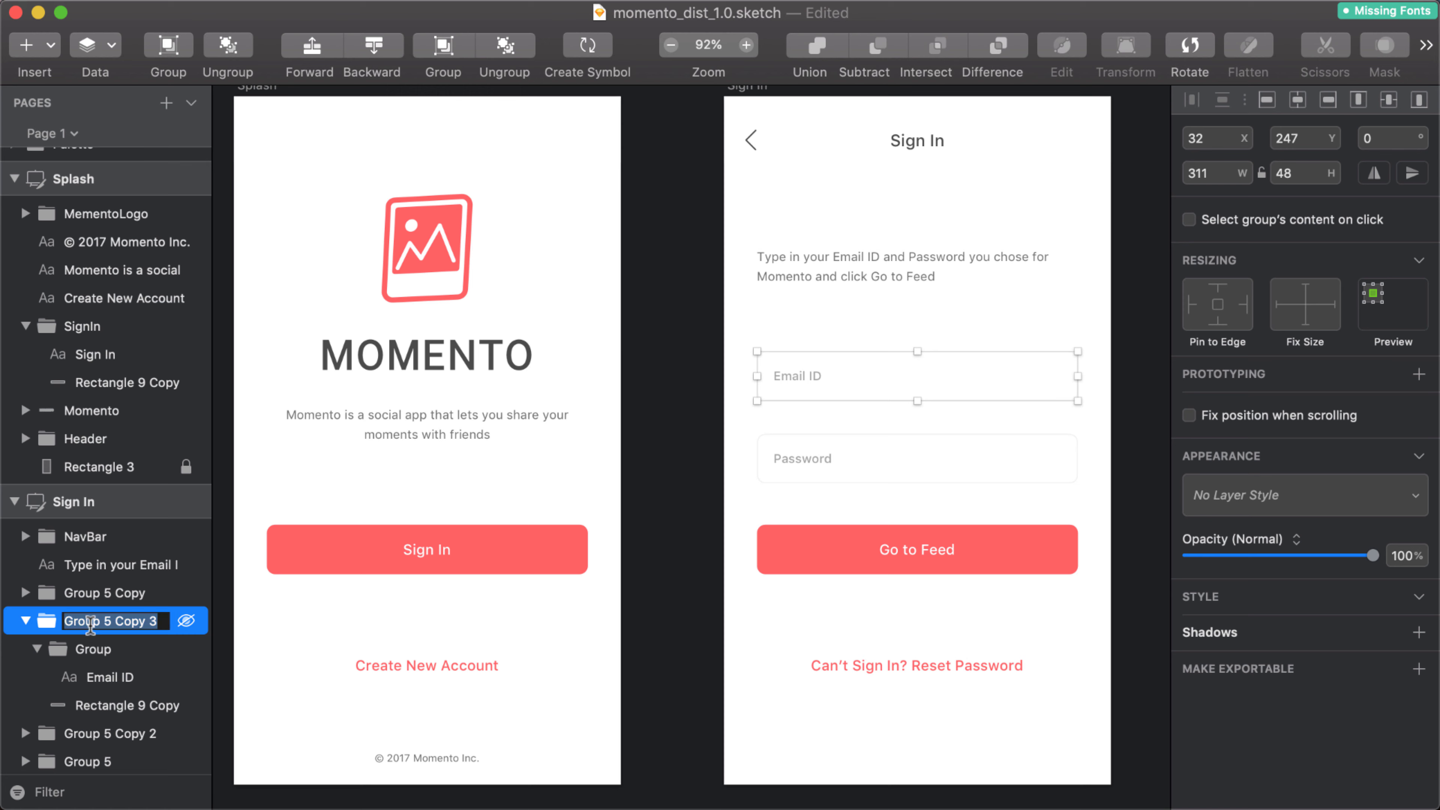
pyautogui.write('Username')
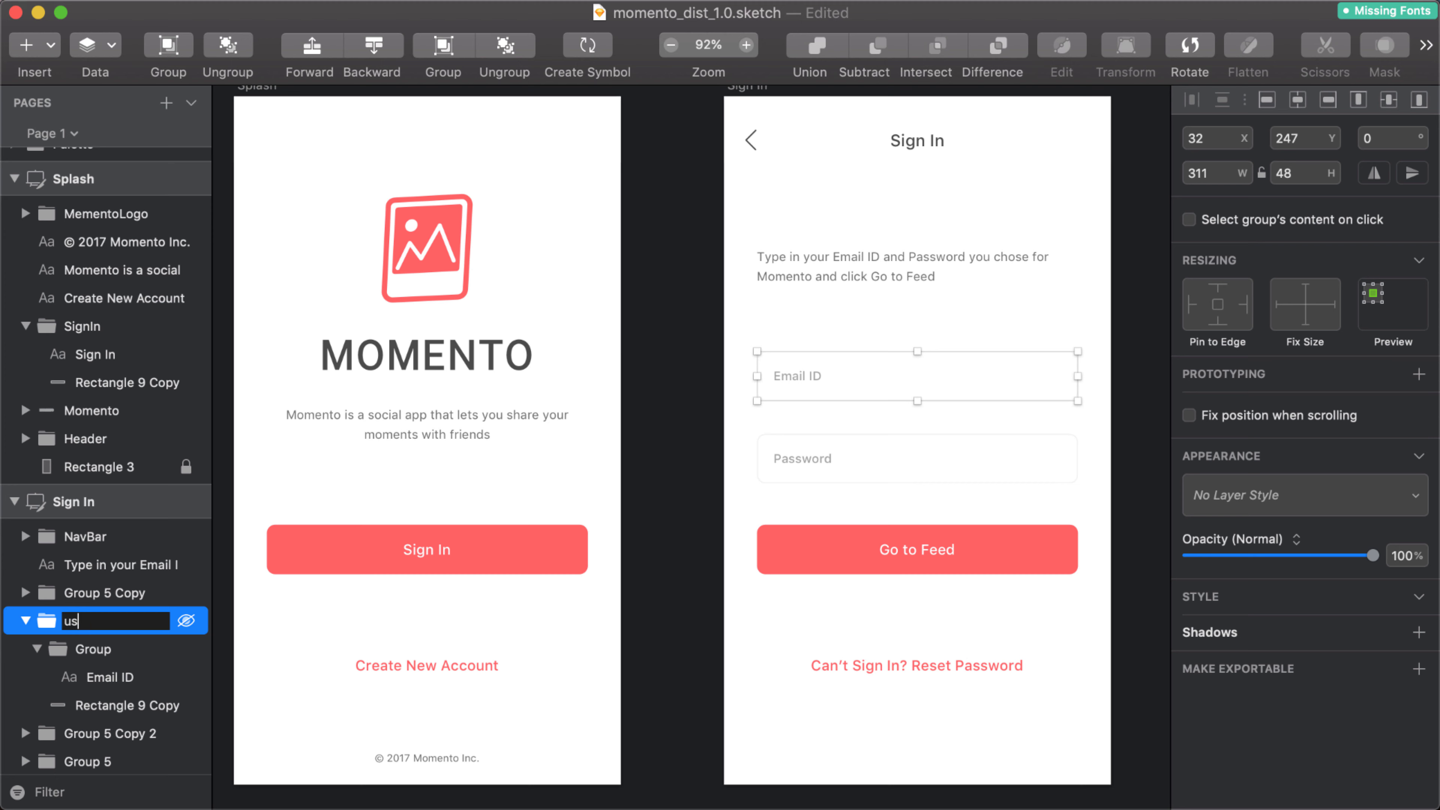
pyautogui.press('Return')
# Rename the Sign In artboard's Group 5 Copy 2, which holds the password field, as Password
pyautogui.click(96, 733)
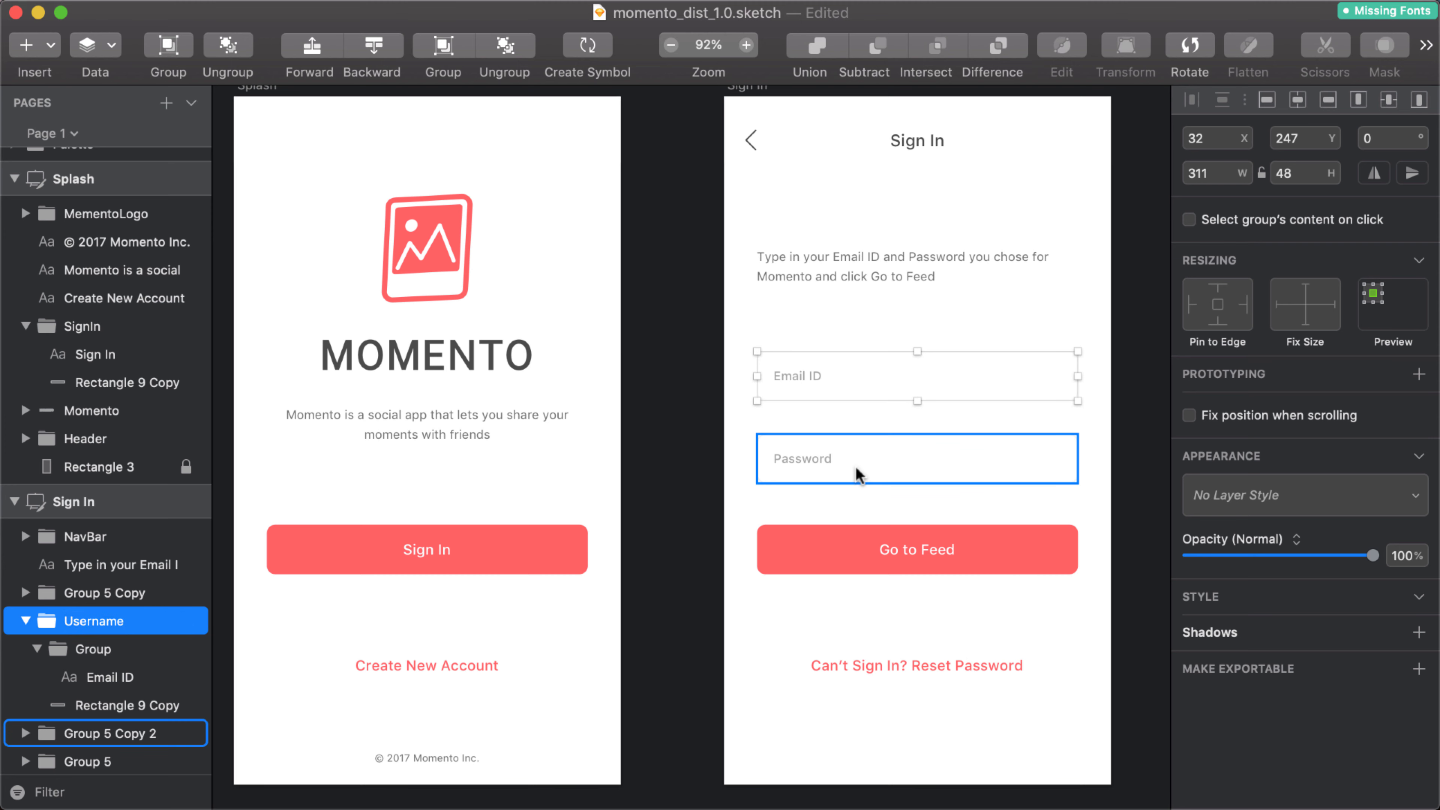
pyautogui.doubleClick(96, 738)
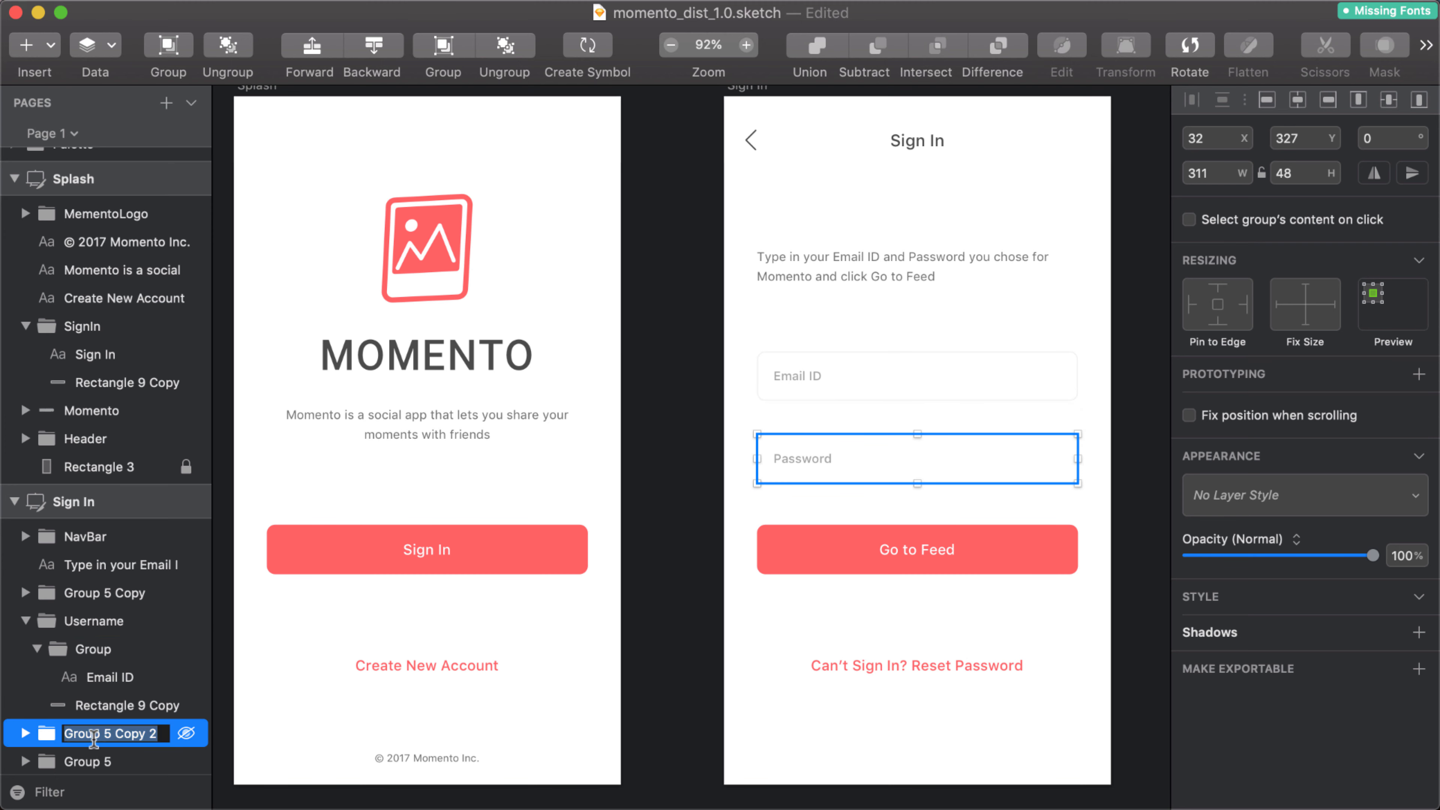
pyautogui.write('Password')
pyautogui.press('Return')
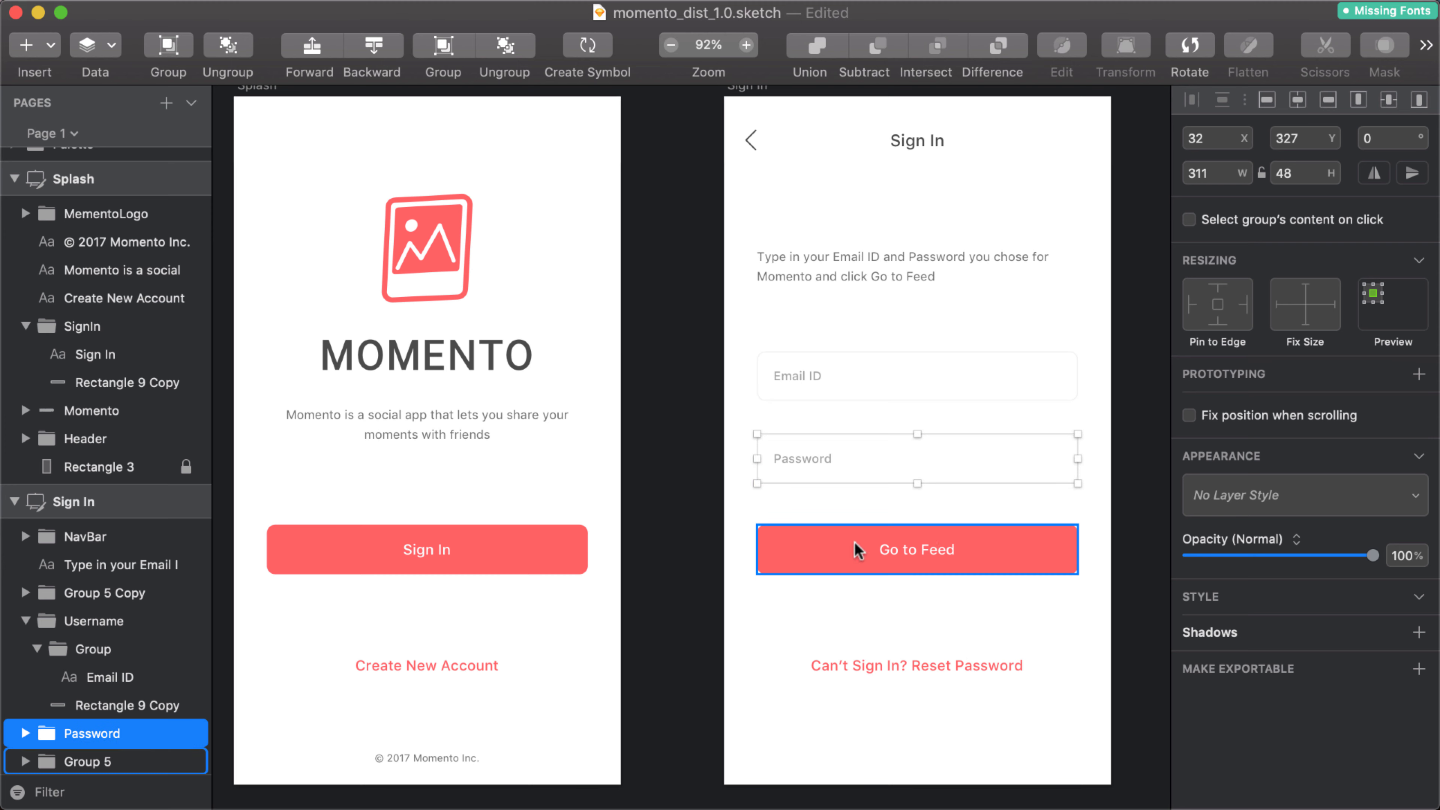
# Rename the Sign In artboard's Group 5, which holds the red button, as Go To Feed
pyautogui.click(825, 546)
pyautogui.scroll(-5, 110, 648)
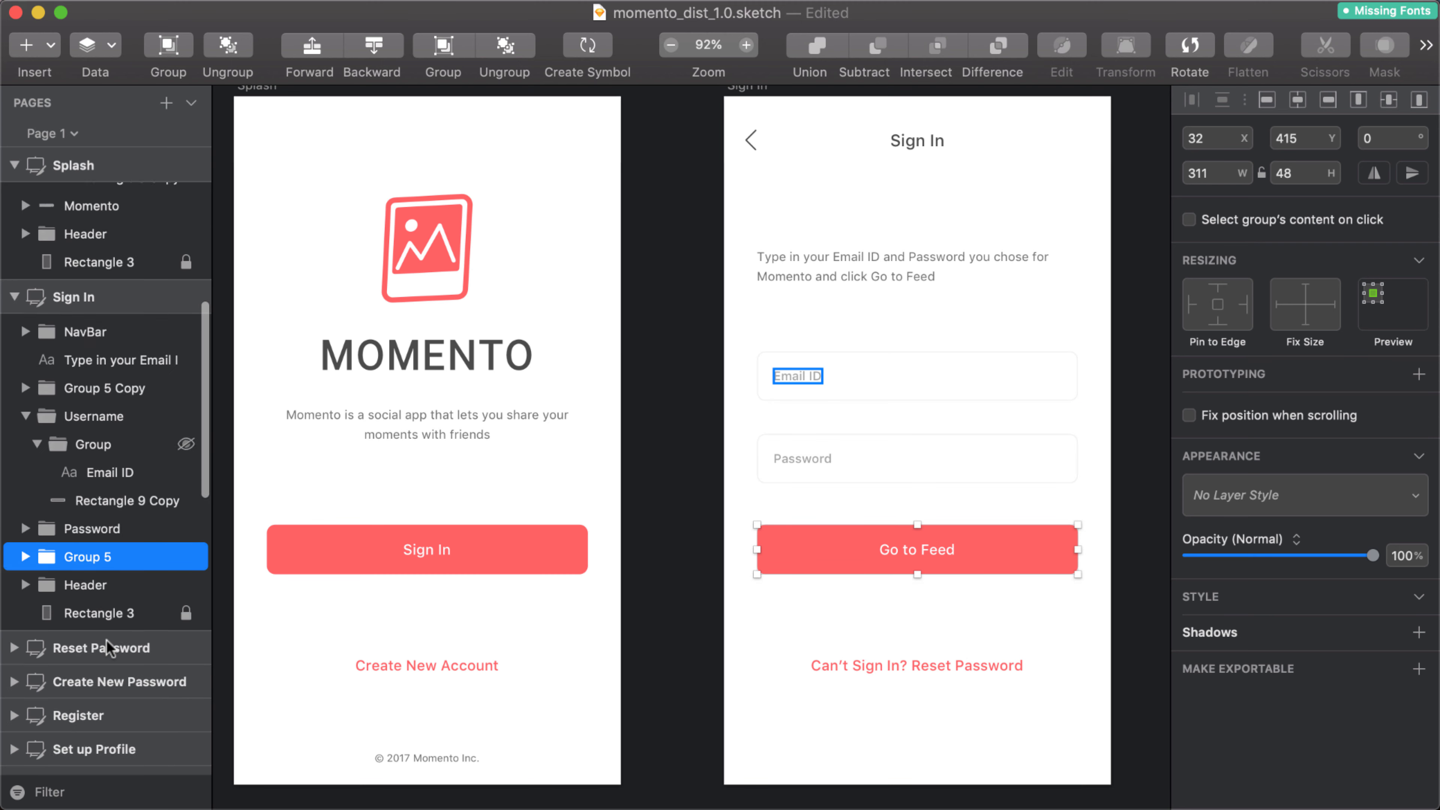
pyautogui.doubleClick(105, 555)
pyautogui.write('Go To Feed')
pyautogui.press('Return')
# Rename the Sign In artboard's Group 5 Copy, which holds the Can't Sign In? link, as ResetPassword
pyautogui.click(891, 668)
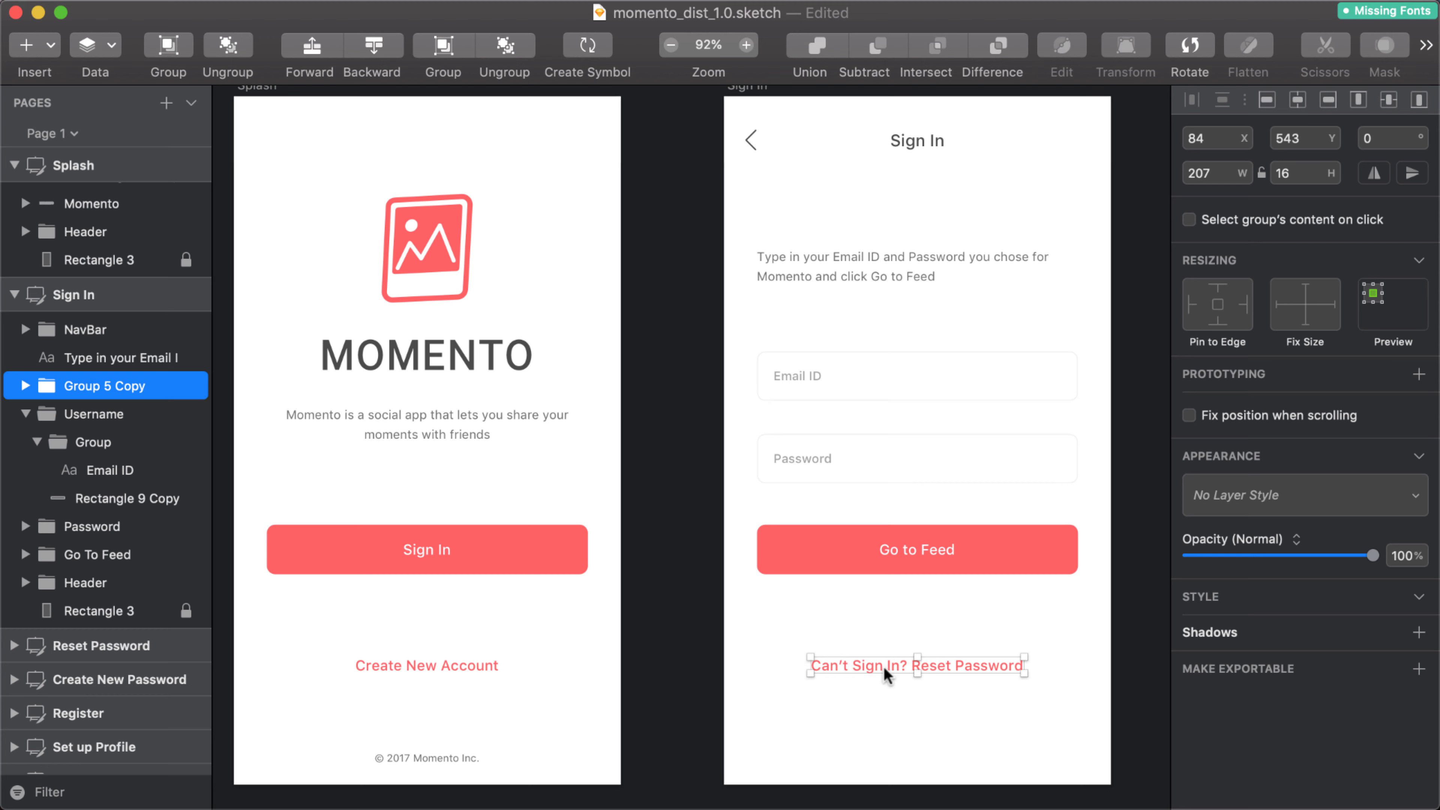
pyautogui.press('super+r')
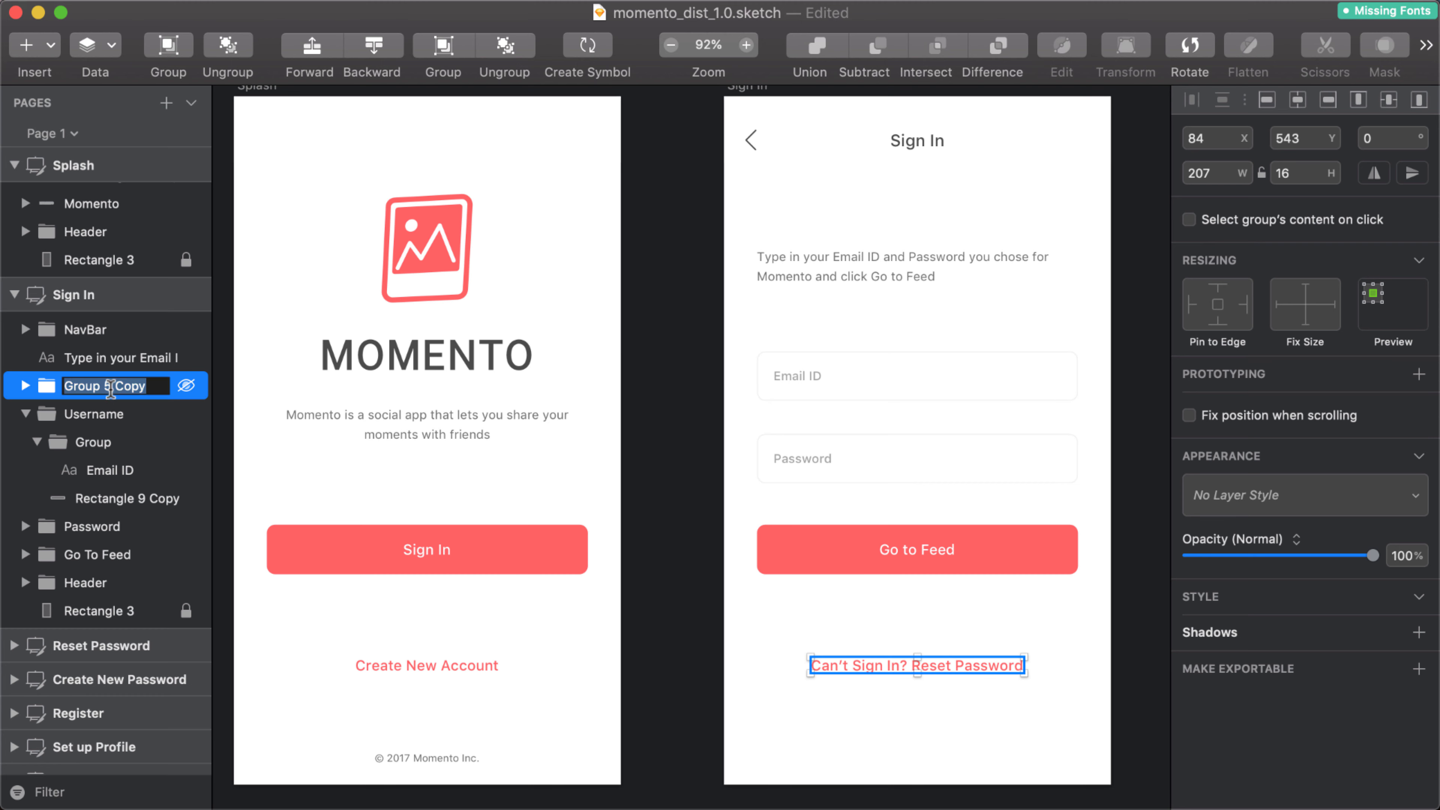
pyautogui.write('ResetPassword')
pyautogui.press('Return')
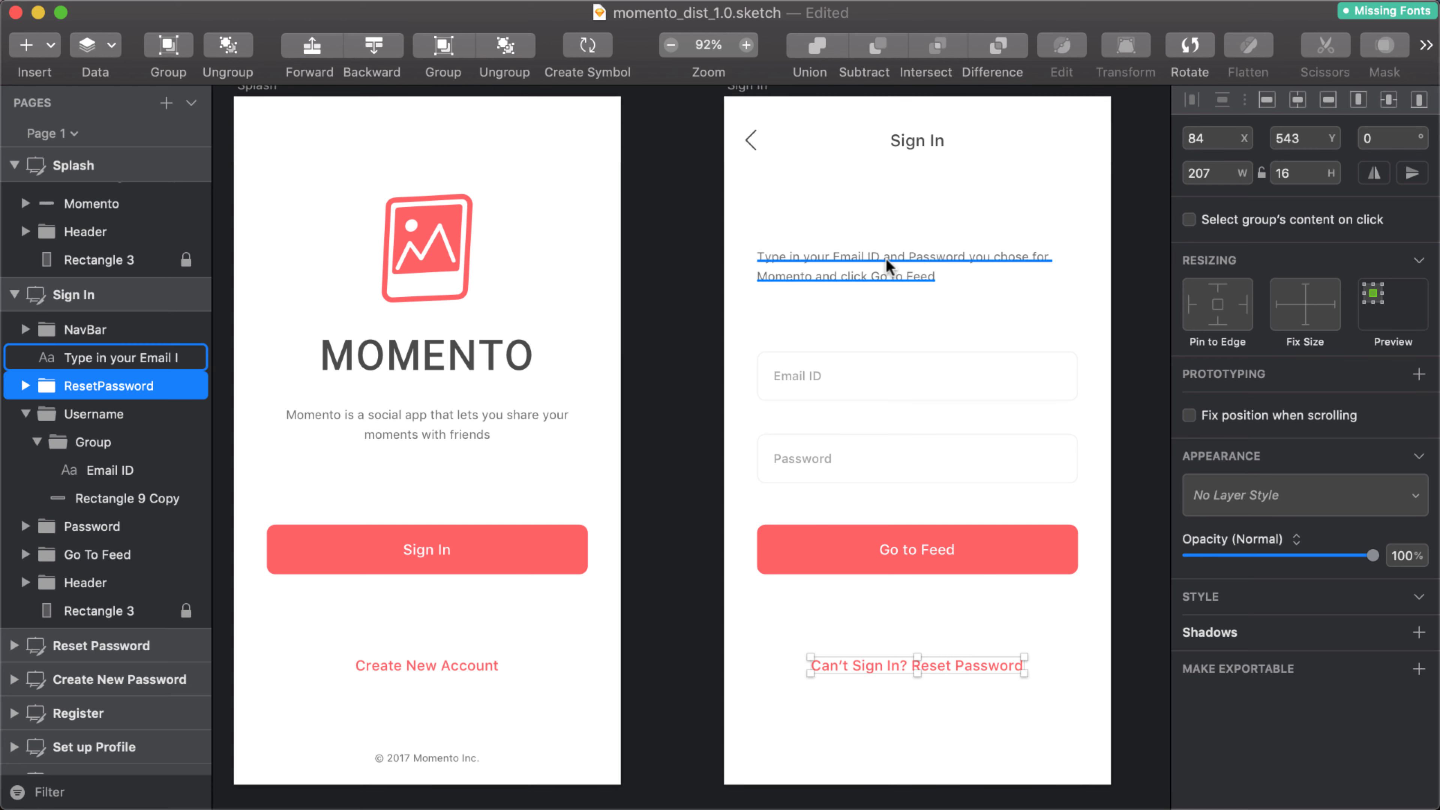
# Save the document and review its missing fonts, leaving simple-line-icons set to Don't Replace
pyautogui.click(686, 281)
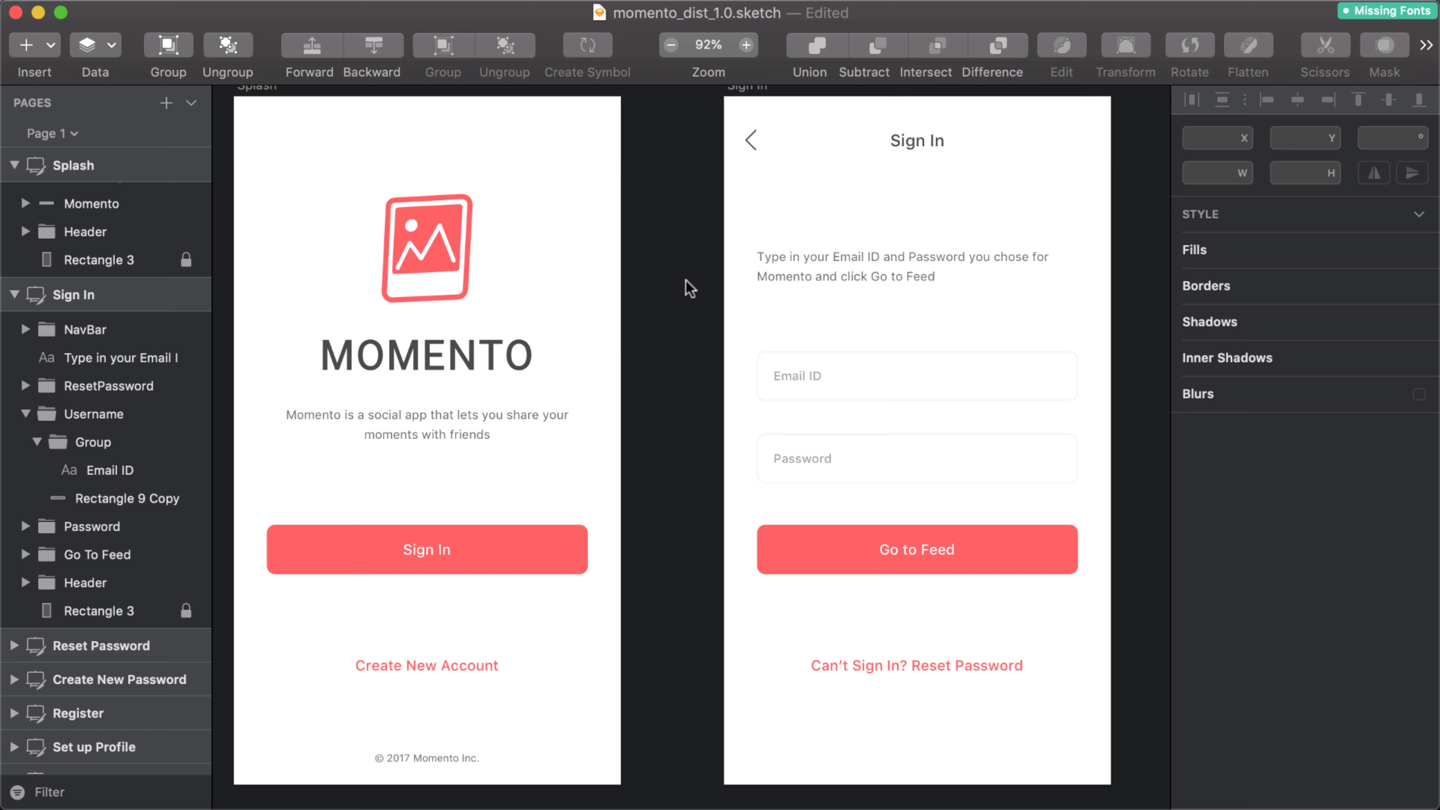
pyautogui.press('super+s')
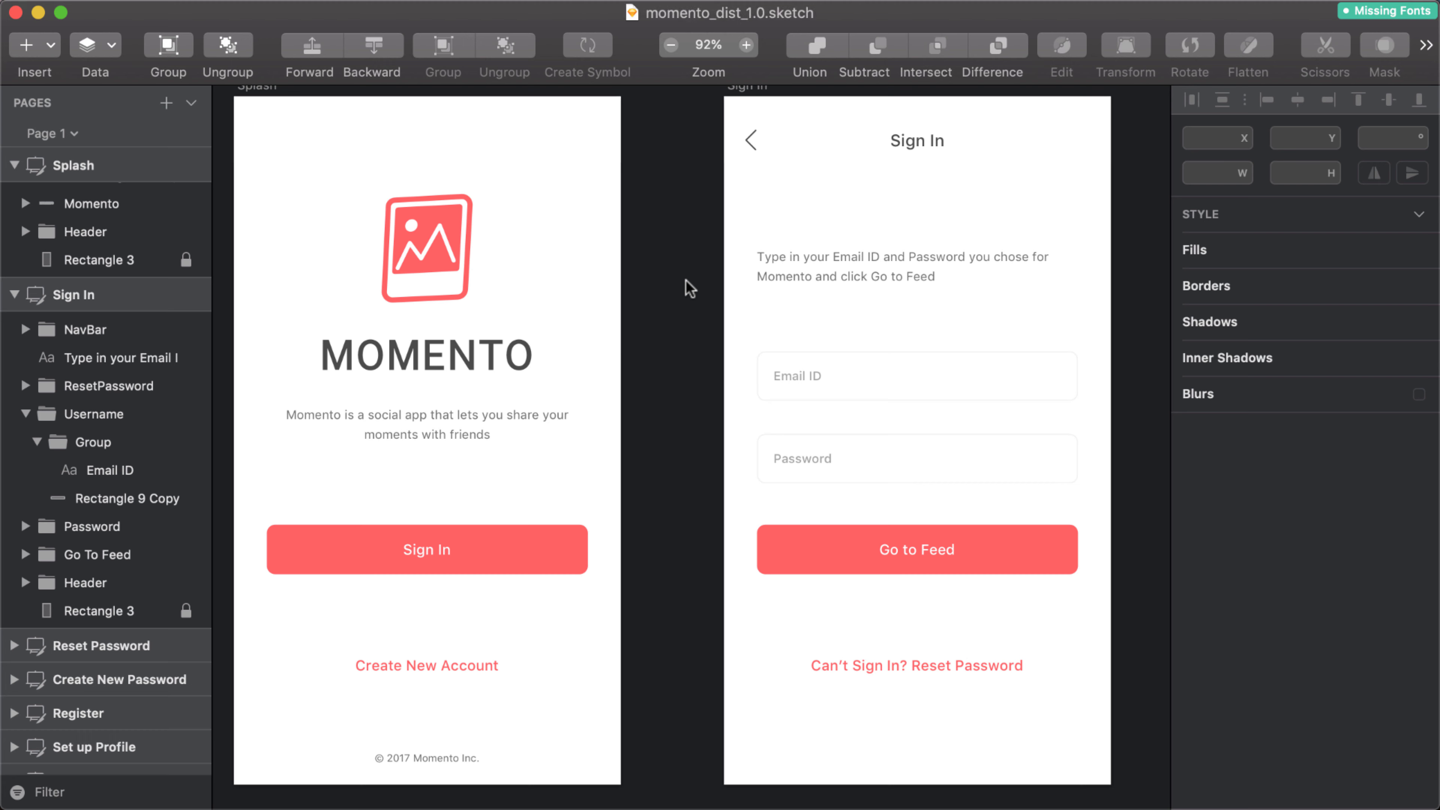
pyautogui.click(1389, 11)
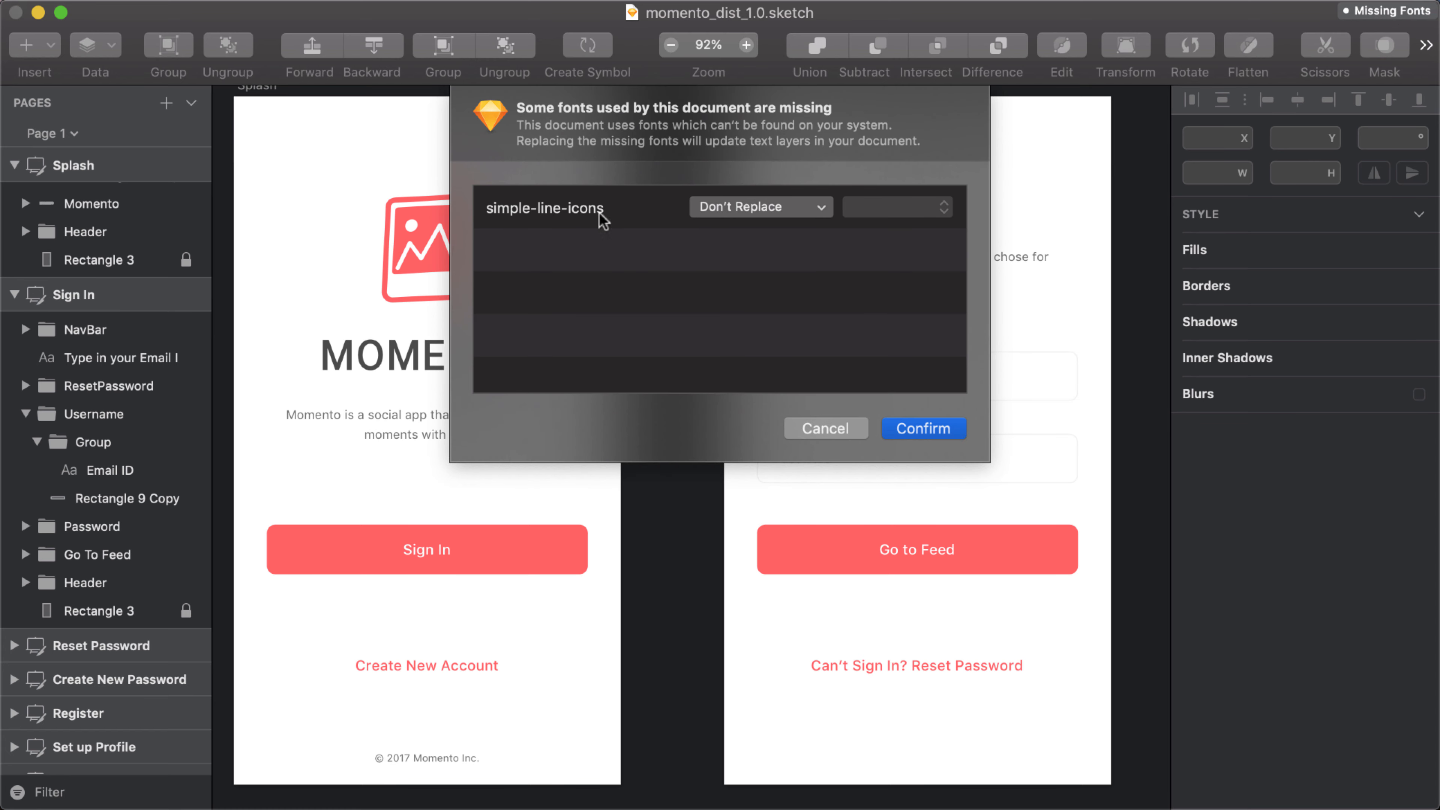
pyautogui.click(941, 429)
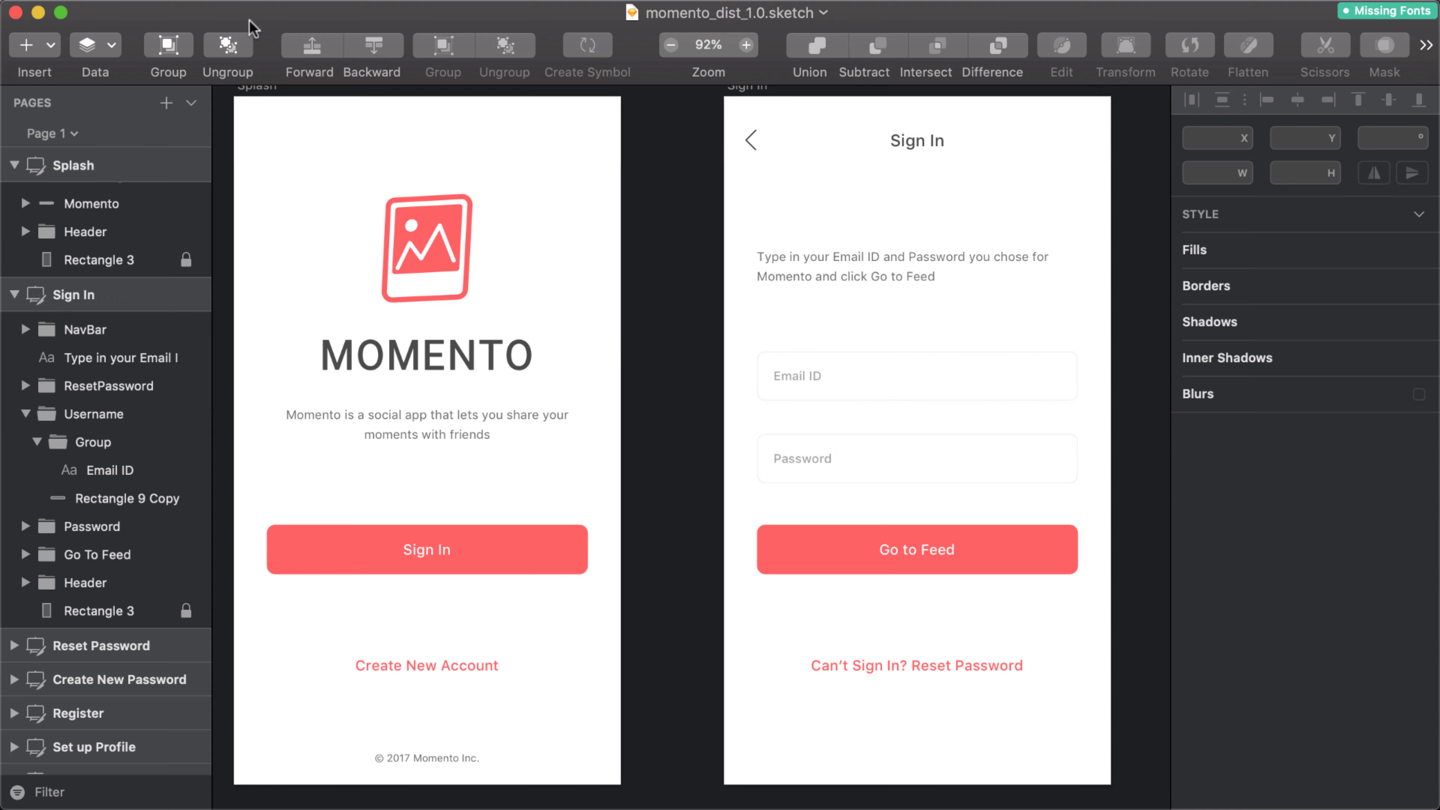
# Launch Supernova Studio
pyautogui.press('super+space')
pyautogui.write('sup')
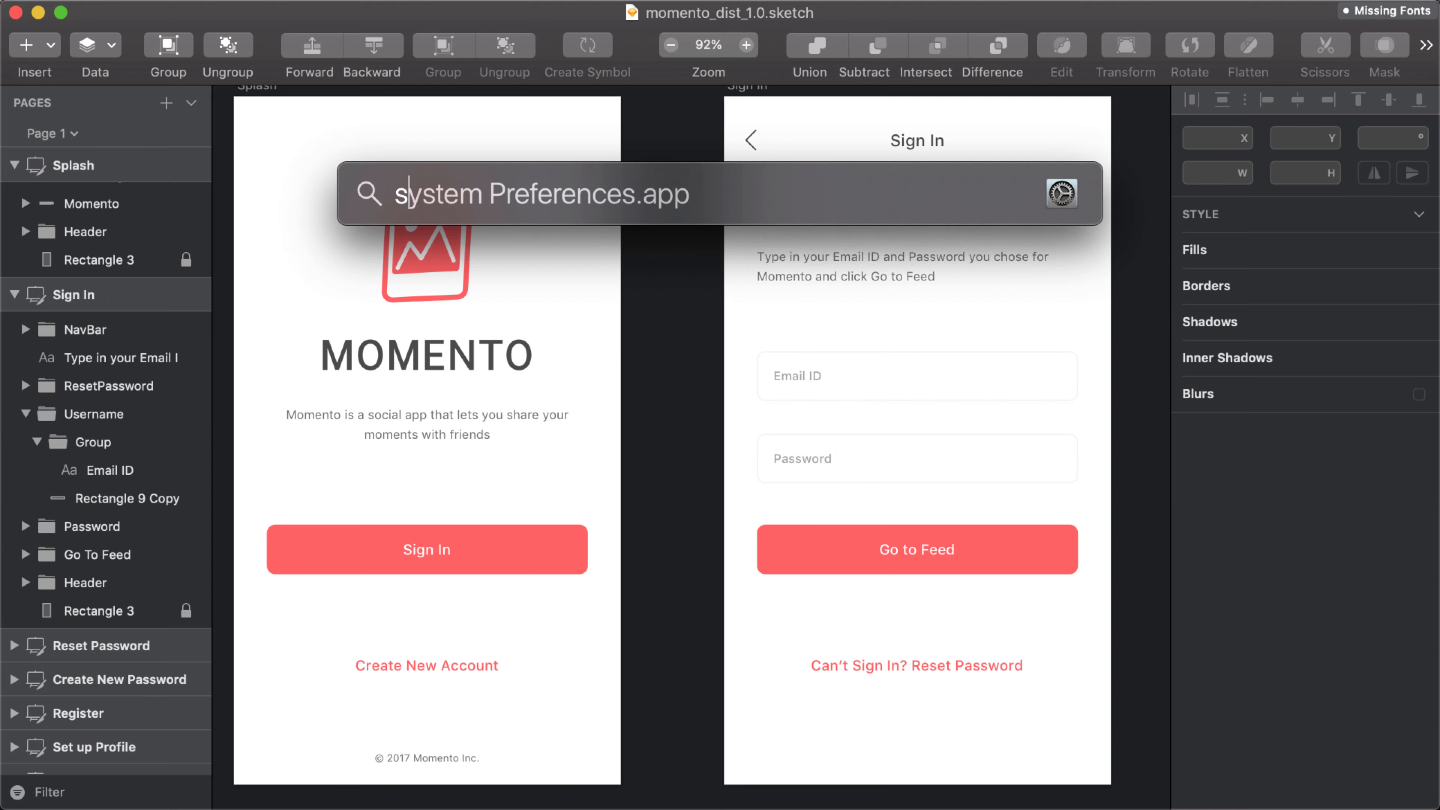
pyautogui.press('Return')
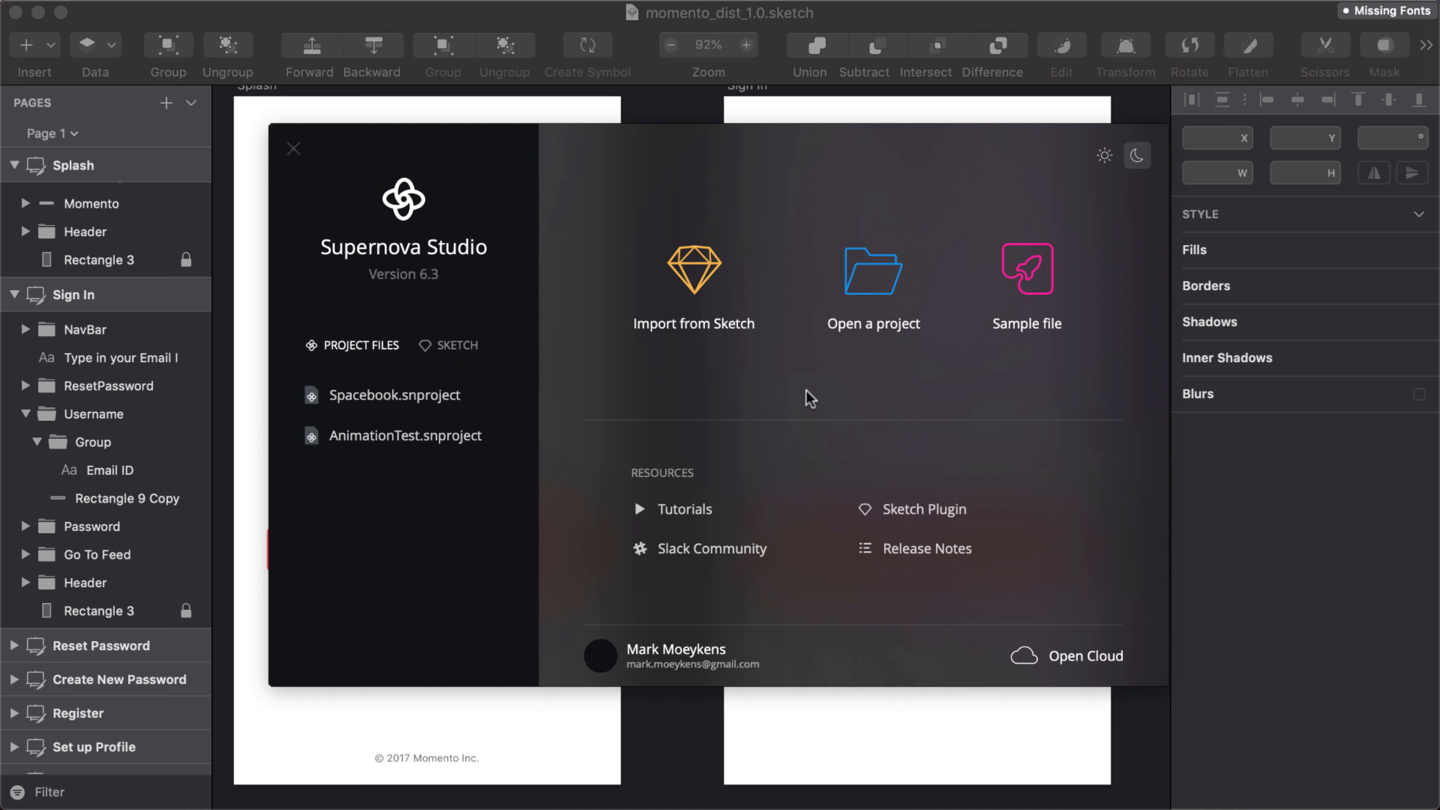
# Start a Sketch import in Supernova Studio with momento_dist_1.0.sketch from the Downloads folder
pyautogui.click(732, 332)
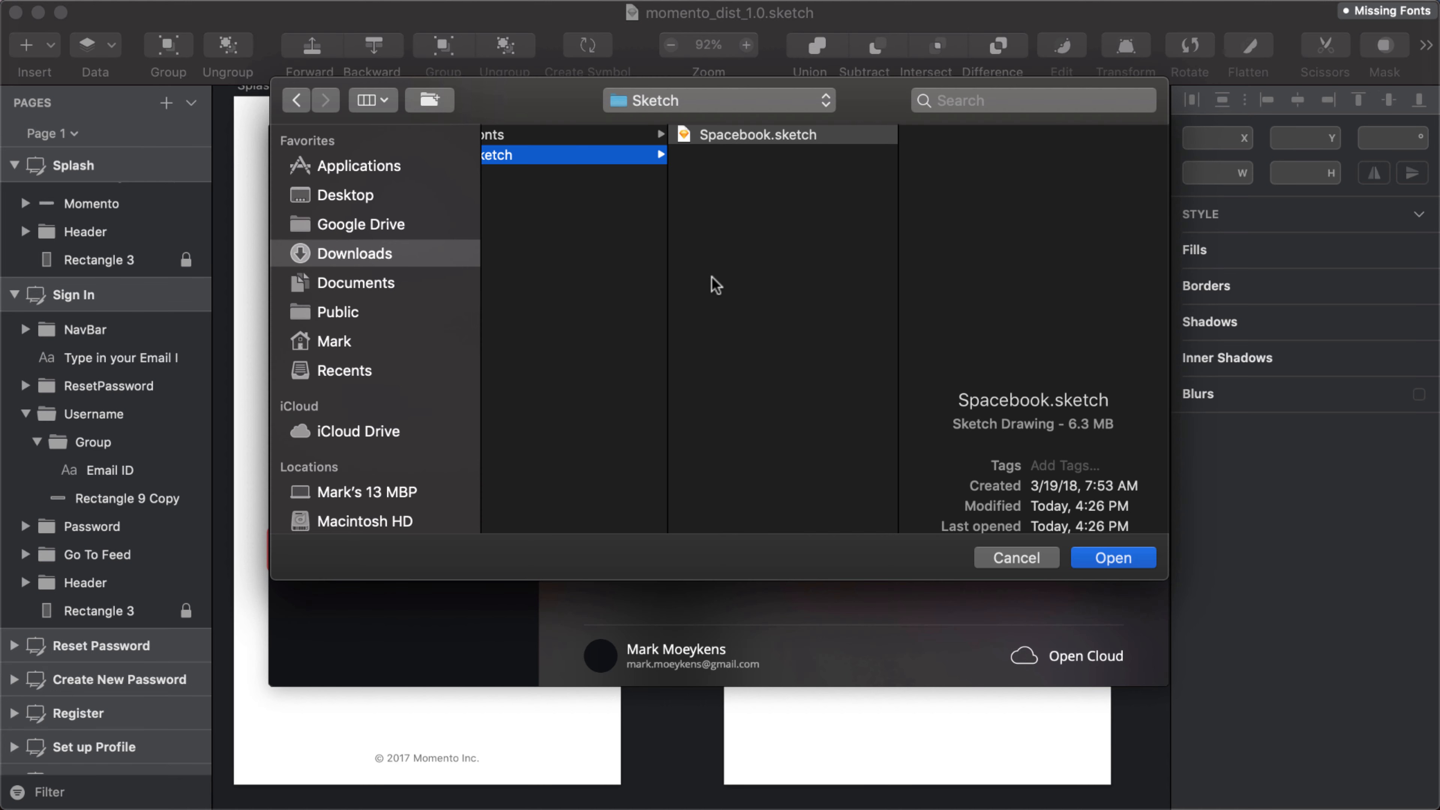
pyautogui.hscroll(-5, 564, 224)
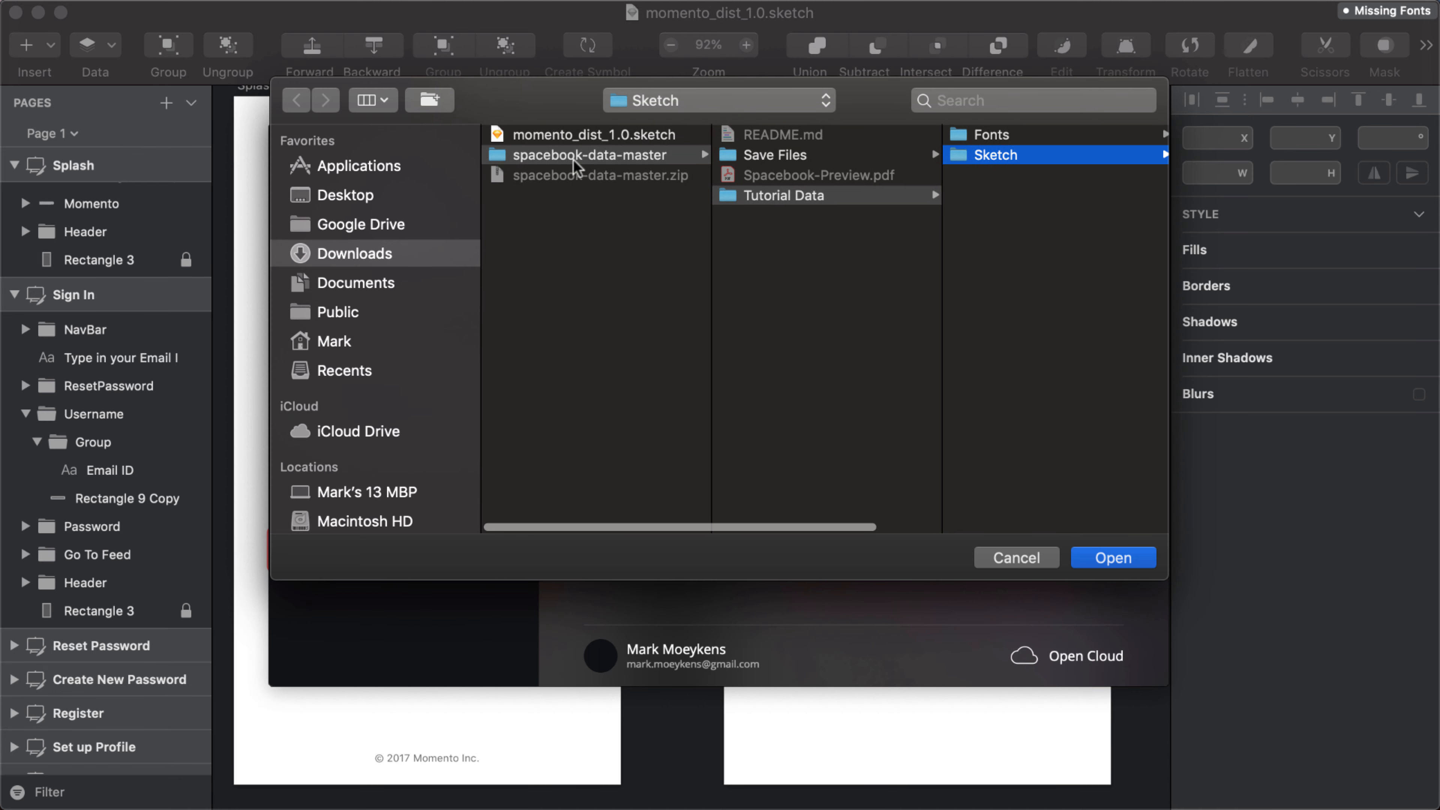
pyautogui.click(580, 134)
pyautogui.click(1114, 558)
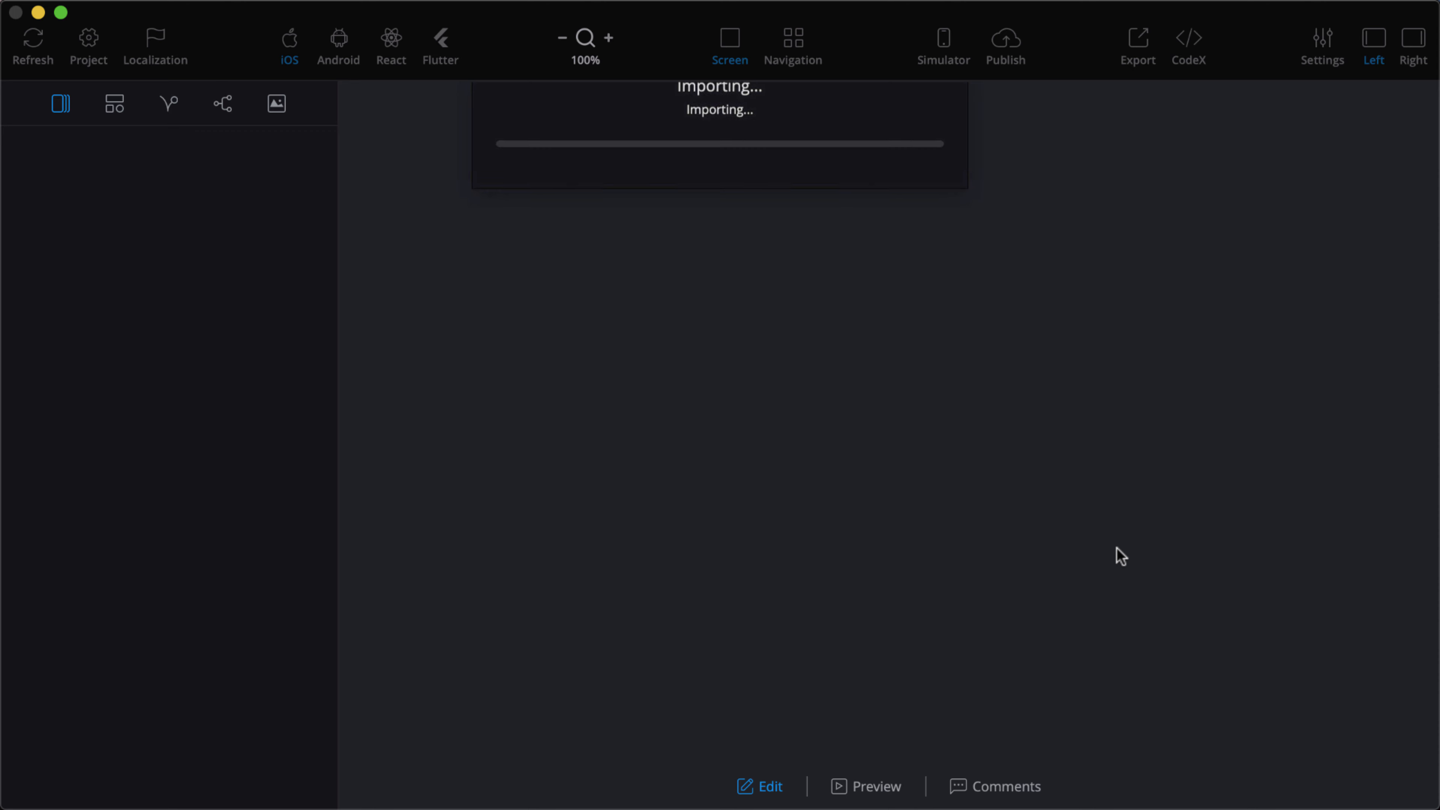
# Import only the Splash and Sign In screens from the Momento Sketch file
pyautogui.scroll(-15, 572, 319)
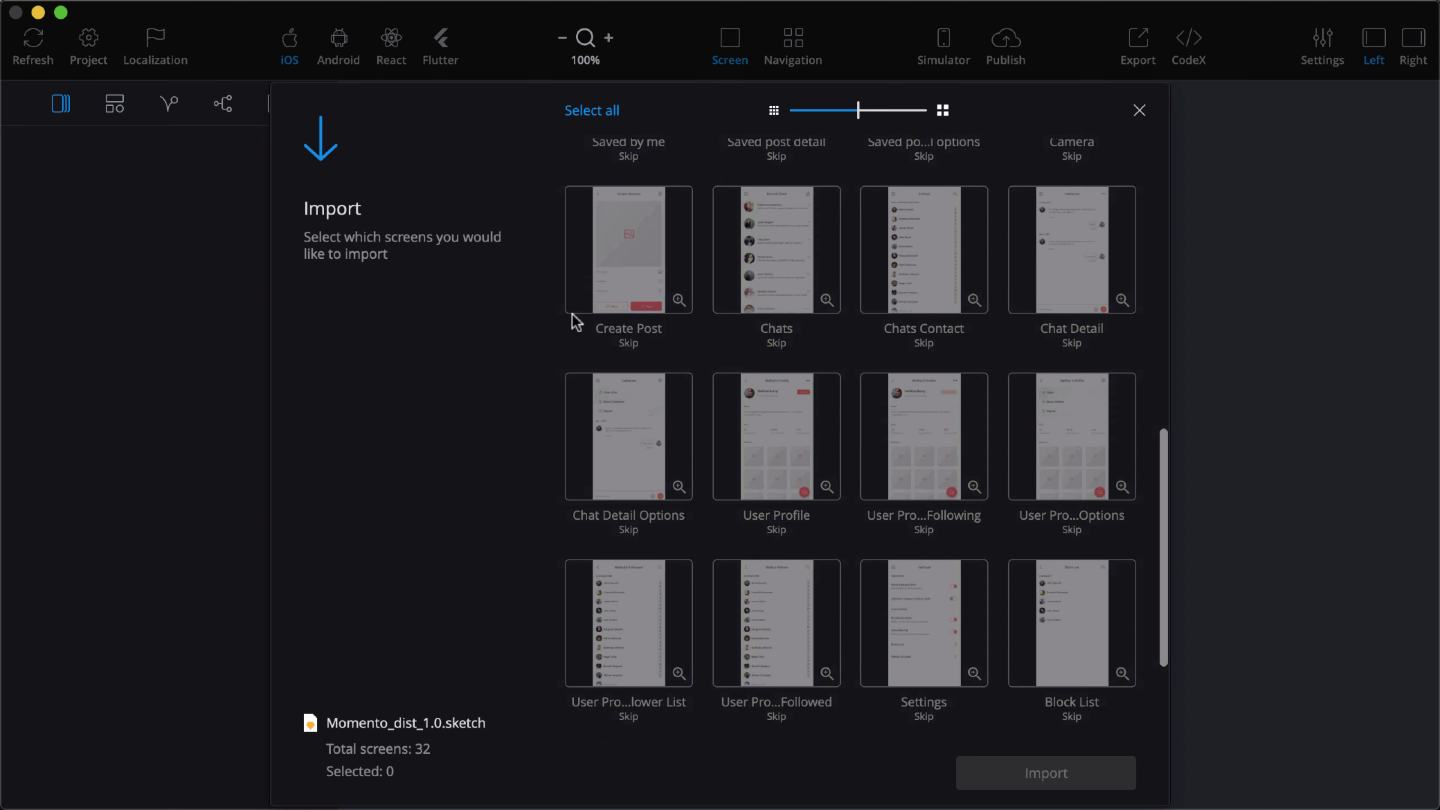
pyautogui.scroll(-3, 571, 321)
pyautogui.scroll(15, 572, 322)
pyautogui.click(597, 260)
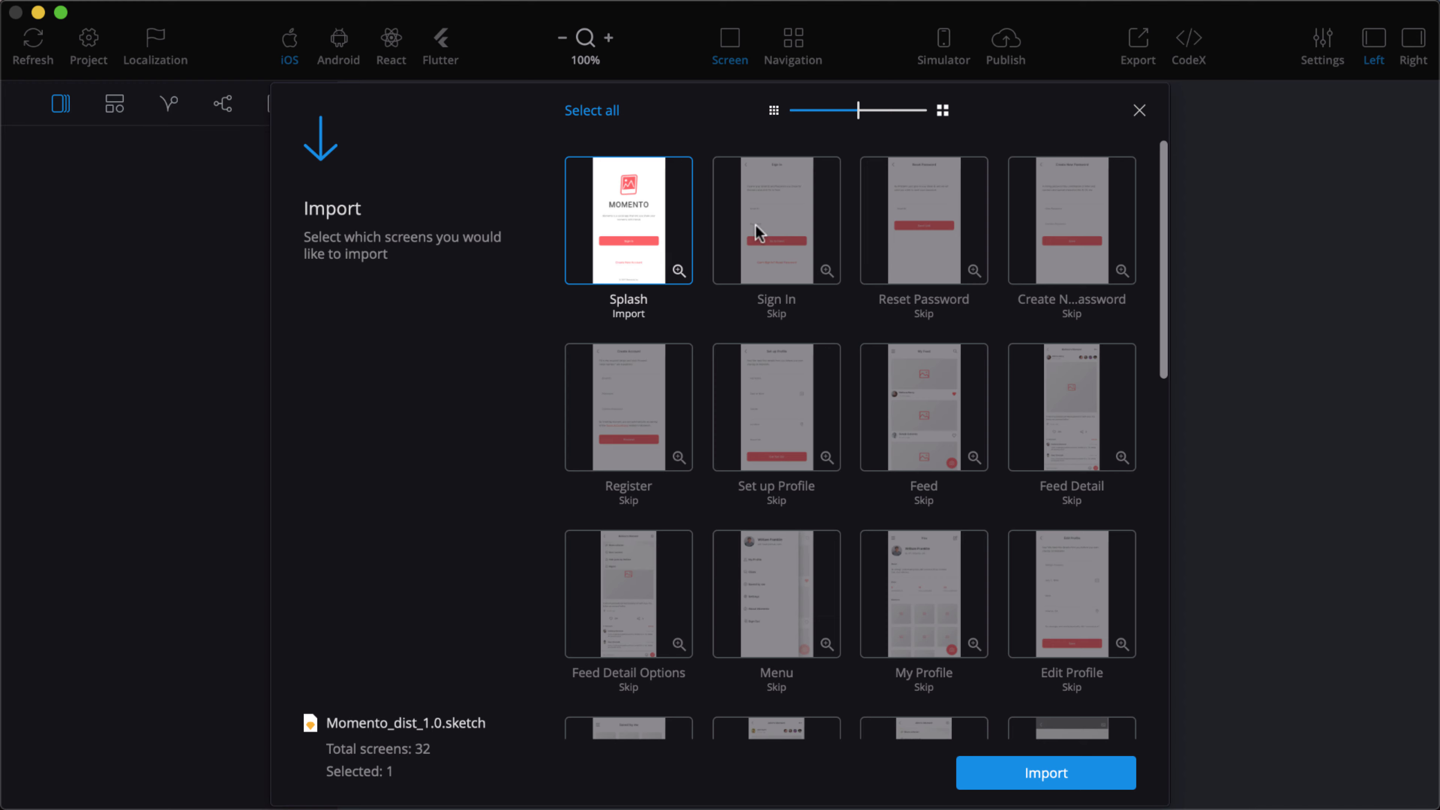
pyautogui.click(757, 232)
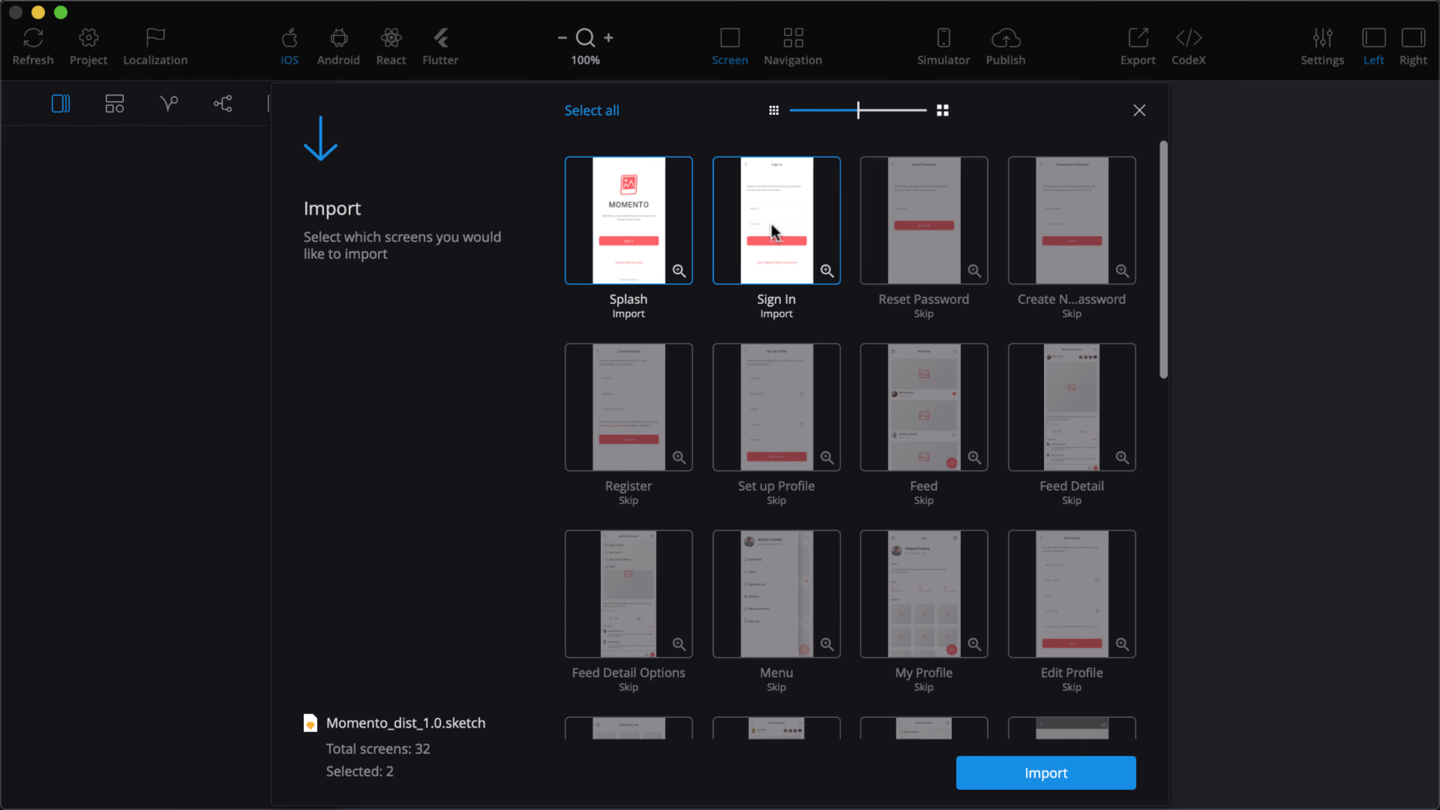
pyautogui.click(1062, 775)
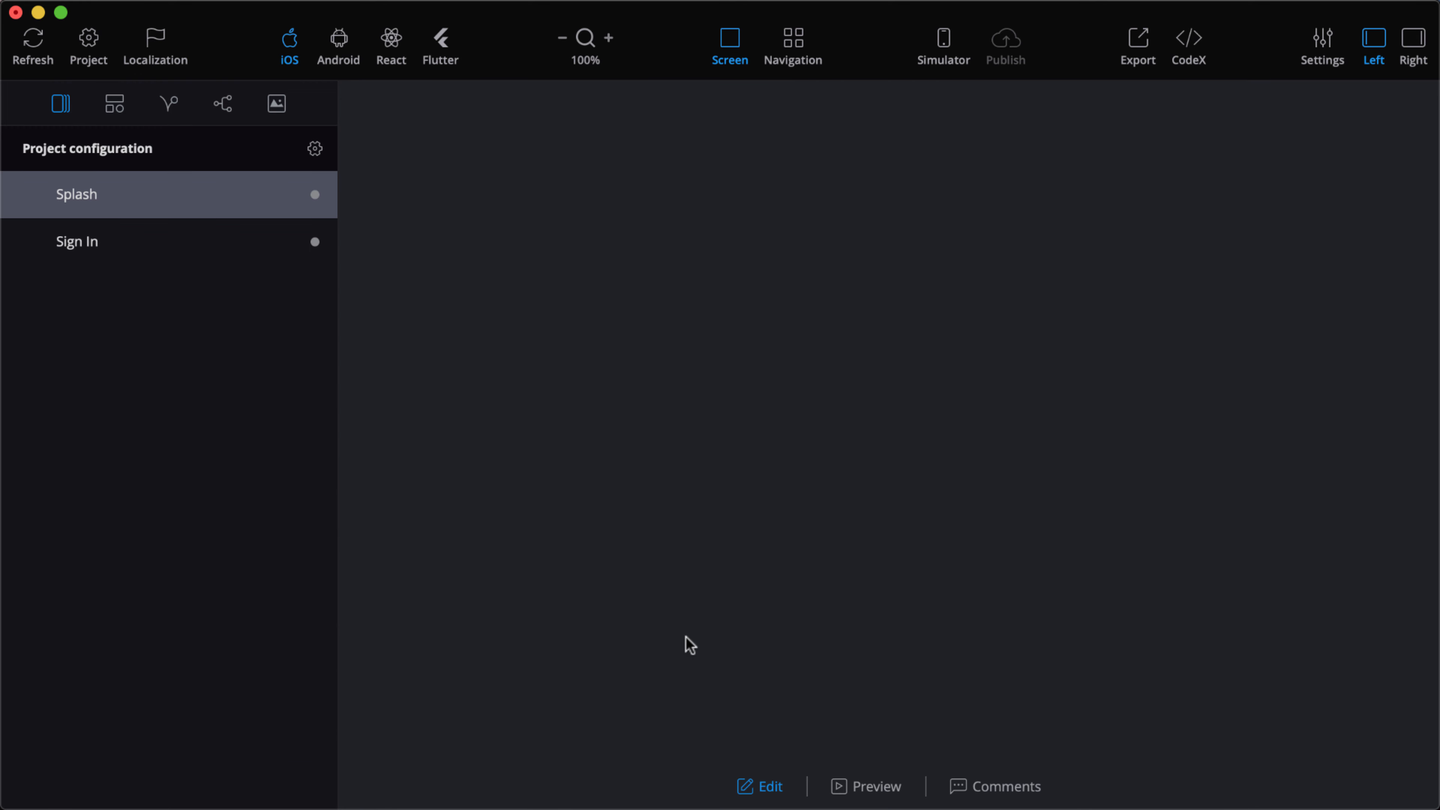
# Convert the Splash screen's SignIn view into a Button component
pyautogui.click(105, 240)
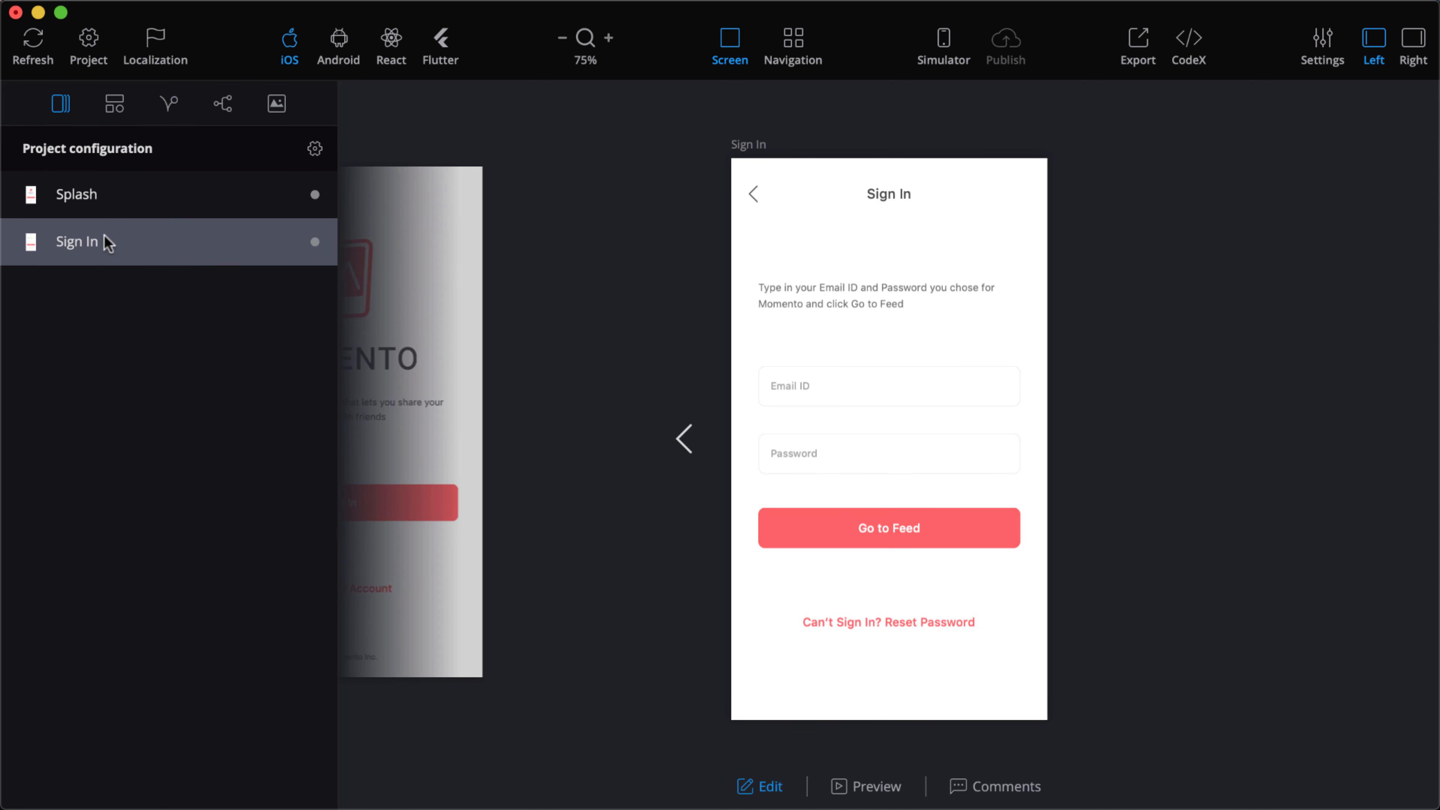
pyautogui.click(119, 195)
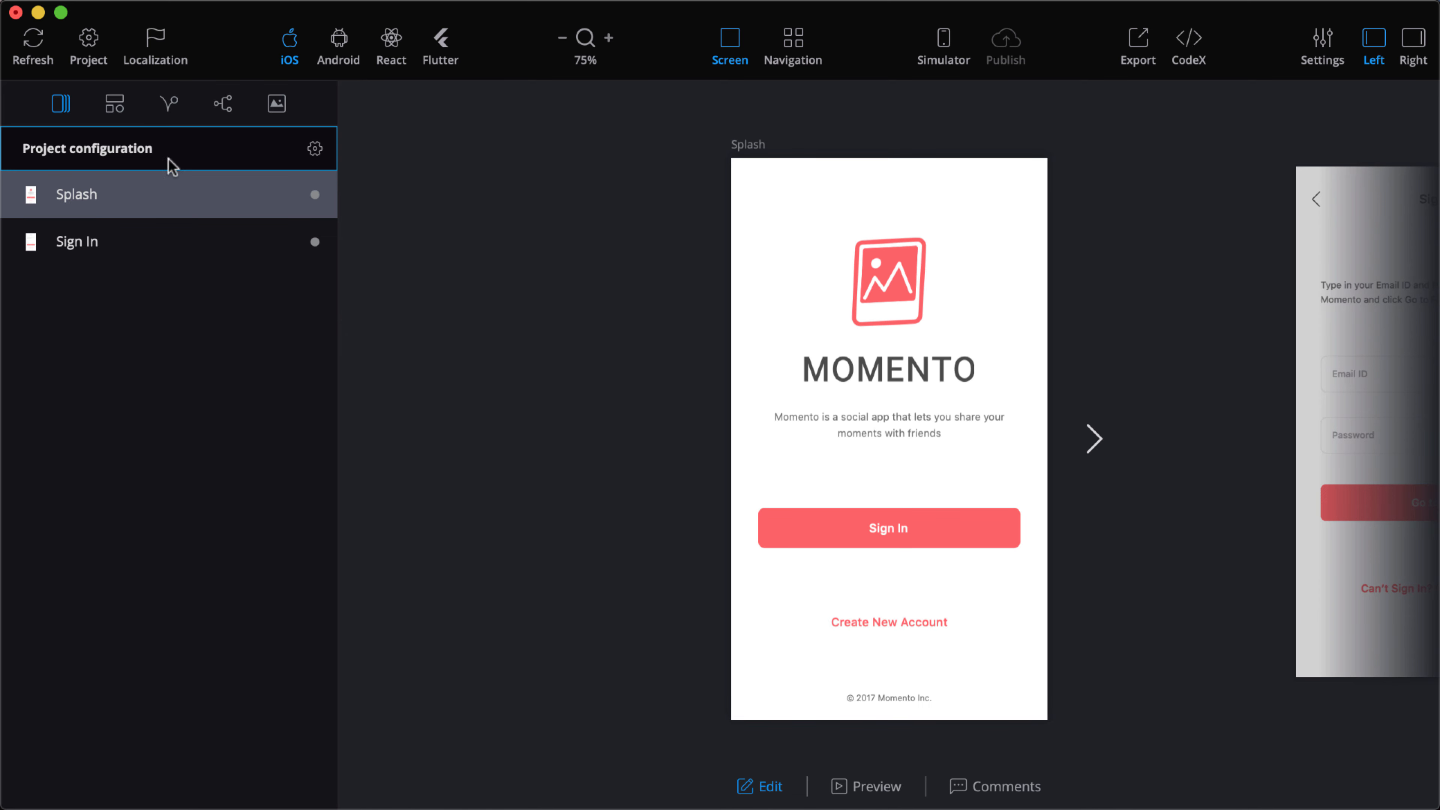
pyautogui.click(115, 103)
pyautogui.click(823, 536)
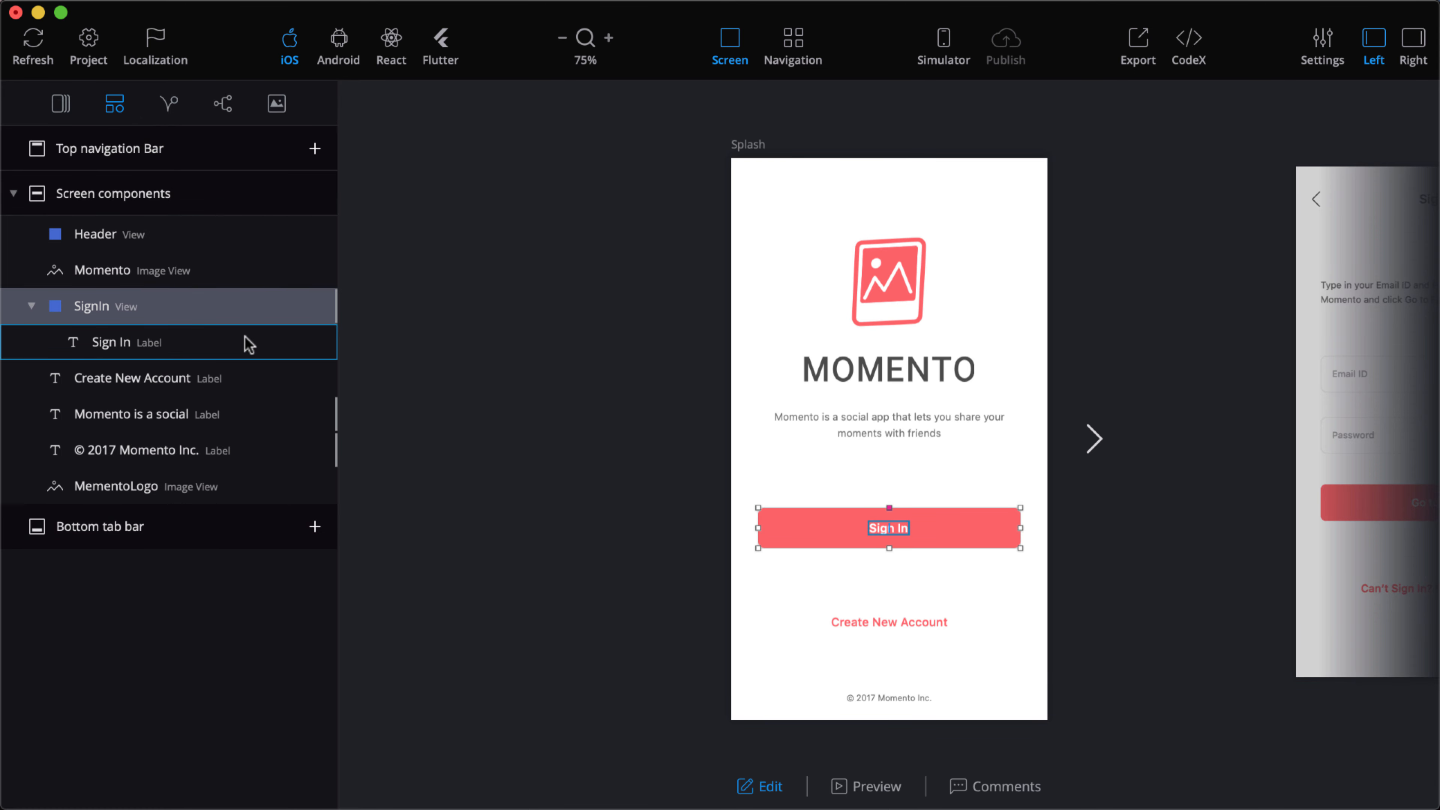
pyautogui.rightClick(152, 312)
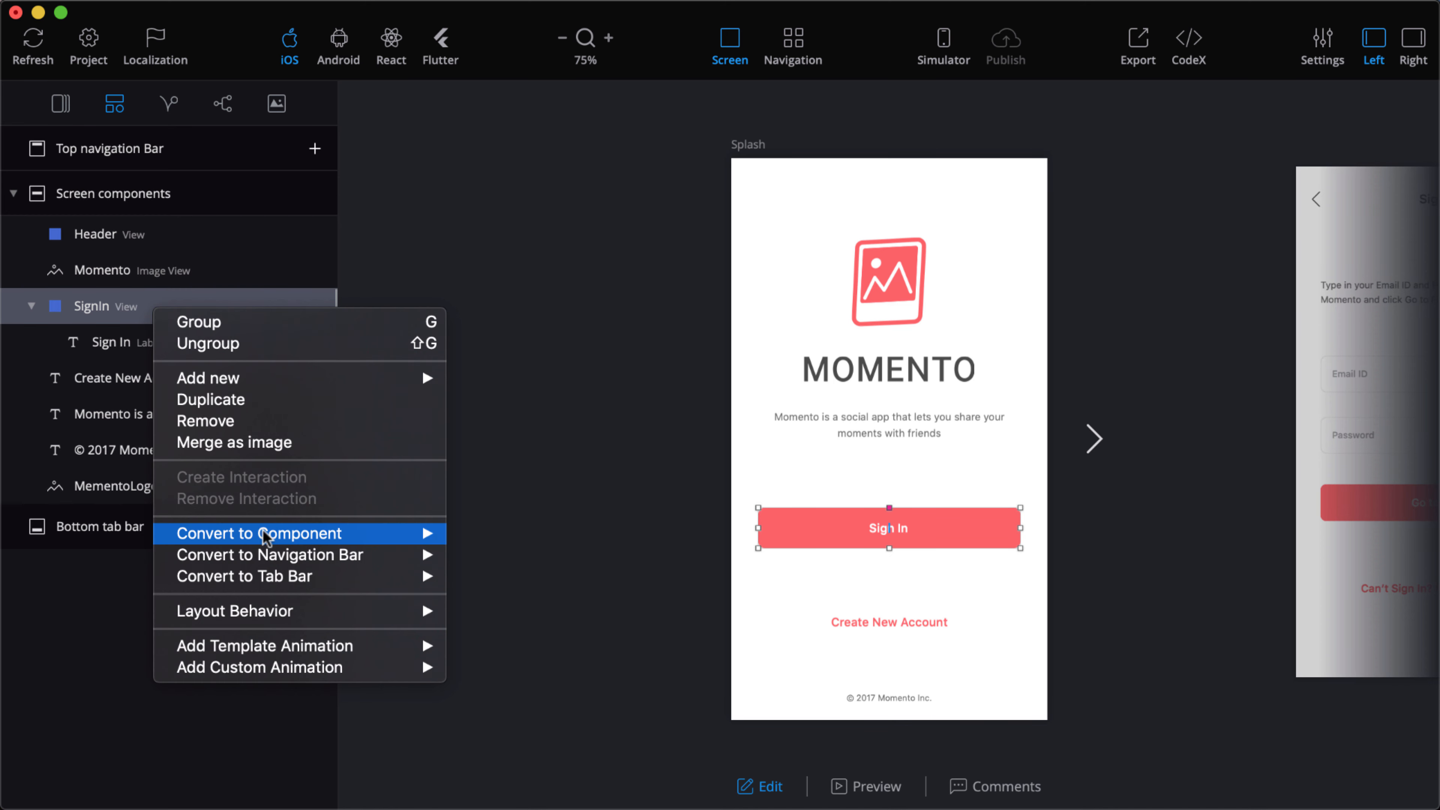
pyautogui.moveTo(267, 536)
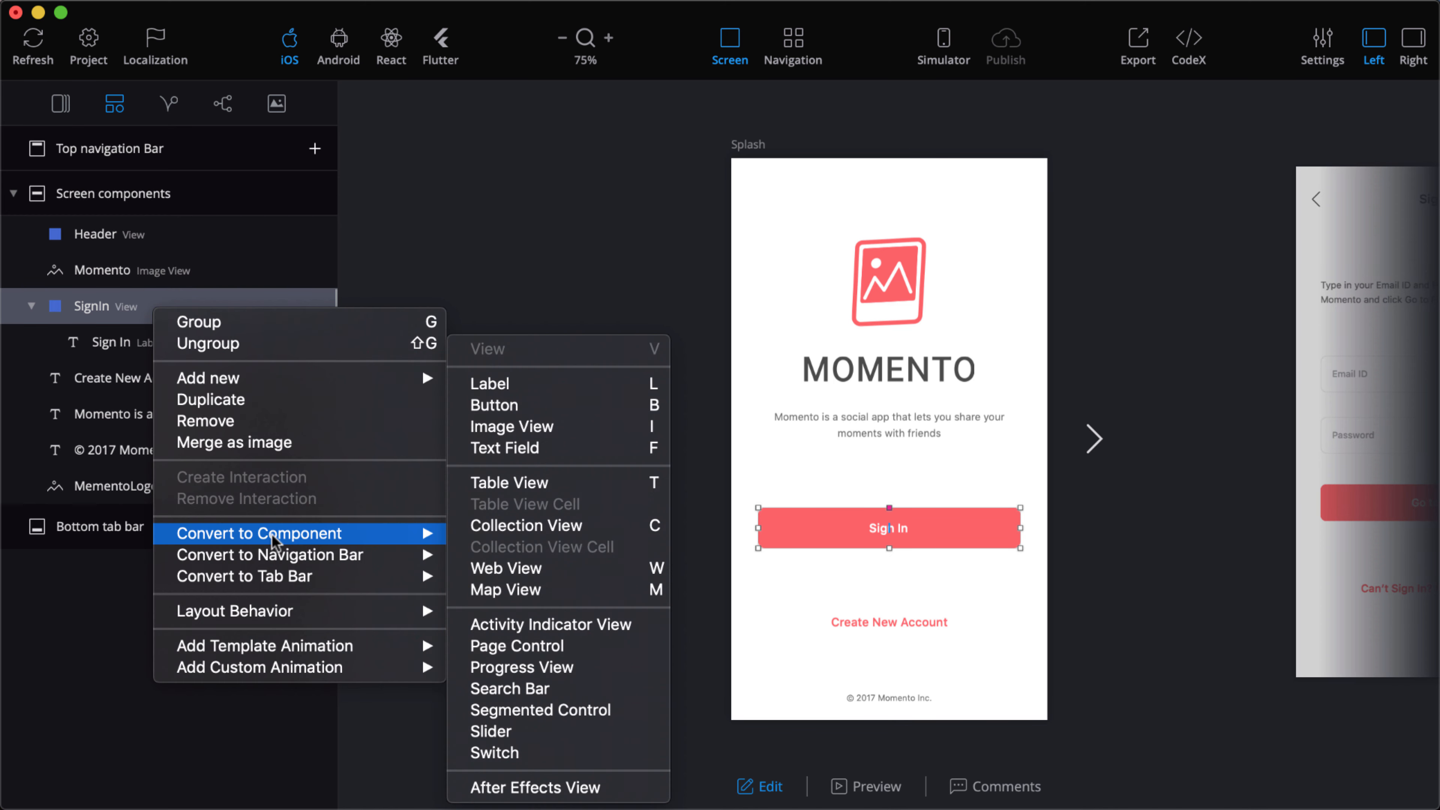
pyautogui.click(539, 406)
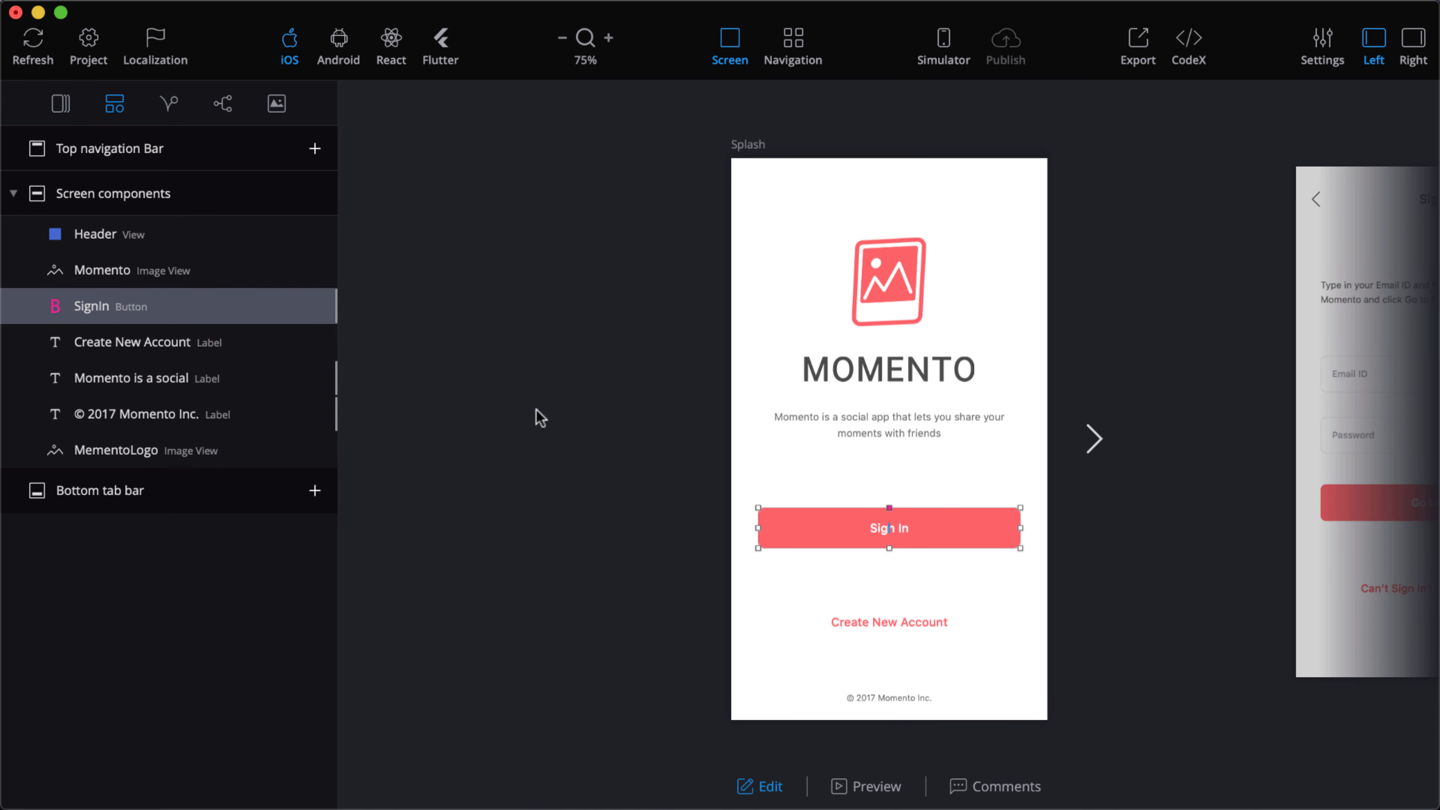
pyautogui.click(862, 622)
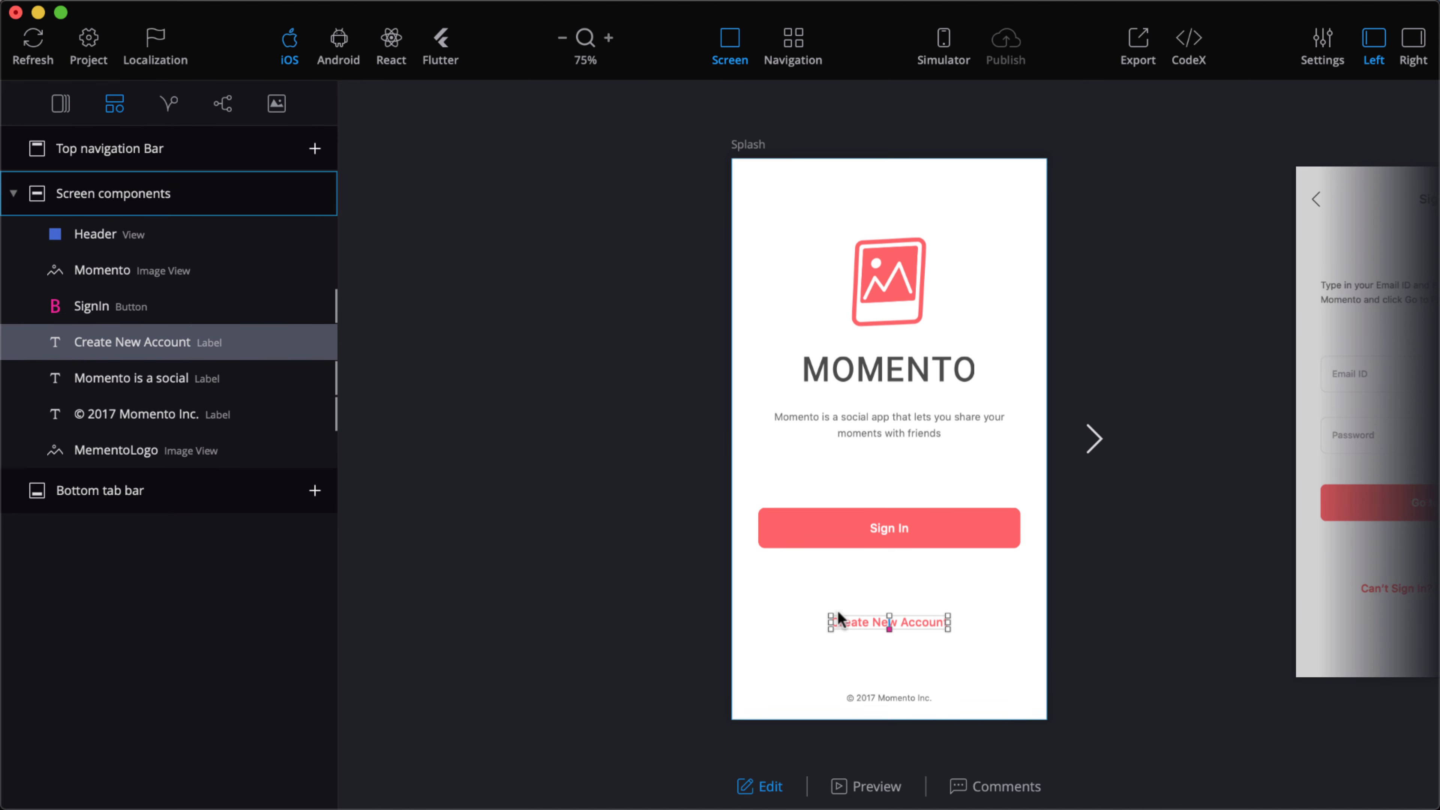
pyautogui.rightClick(184, 339)
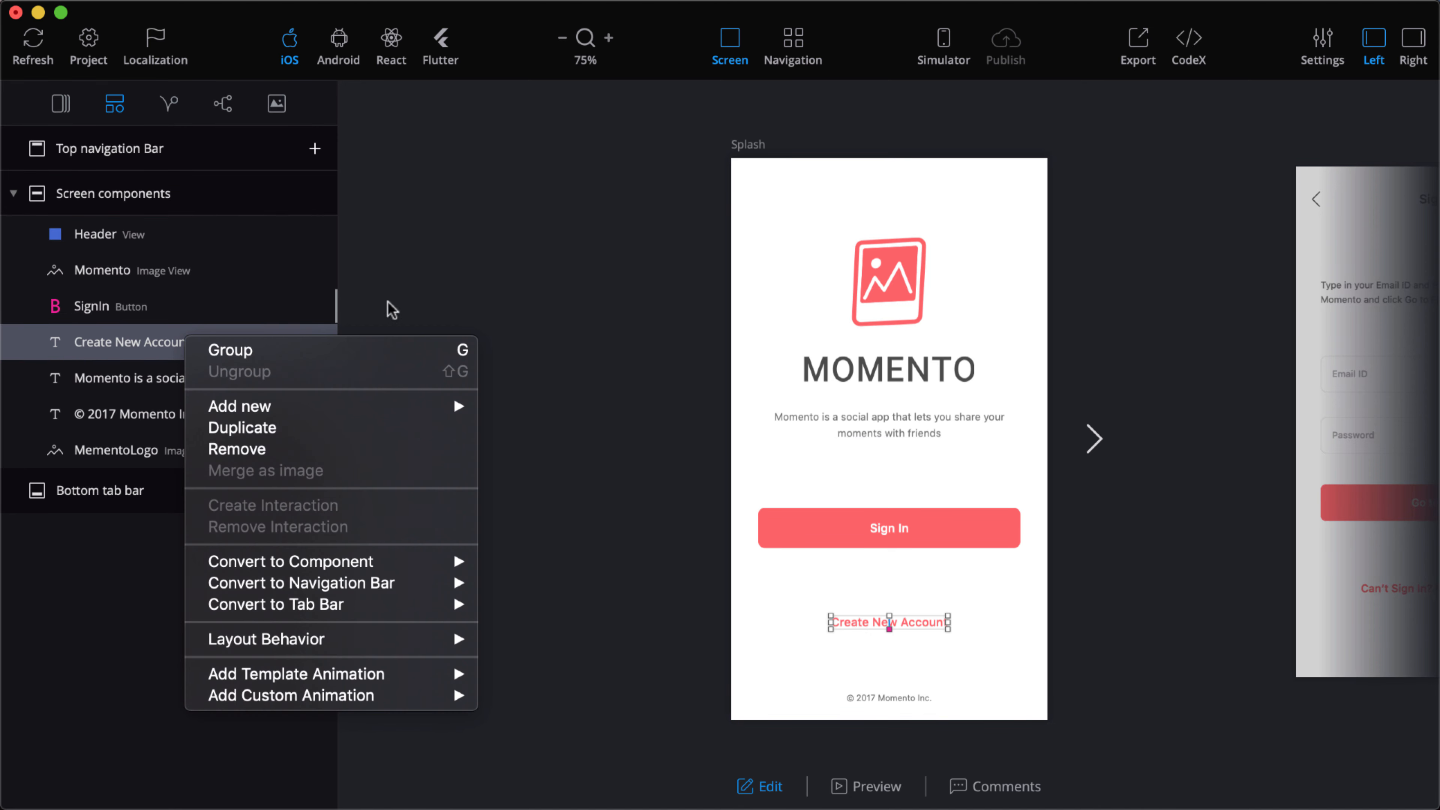
pyautogui.click(593, 332)
pyautogui.rightClick(865, 621)
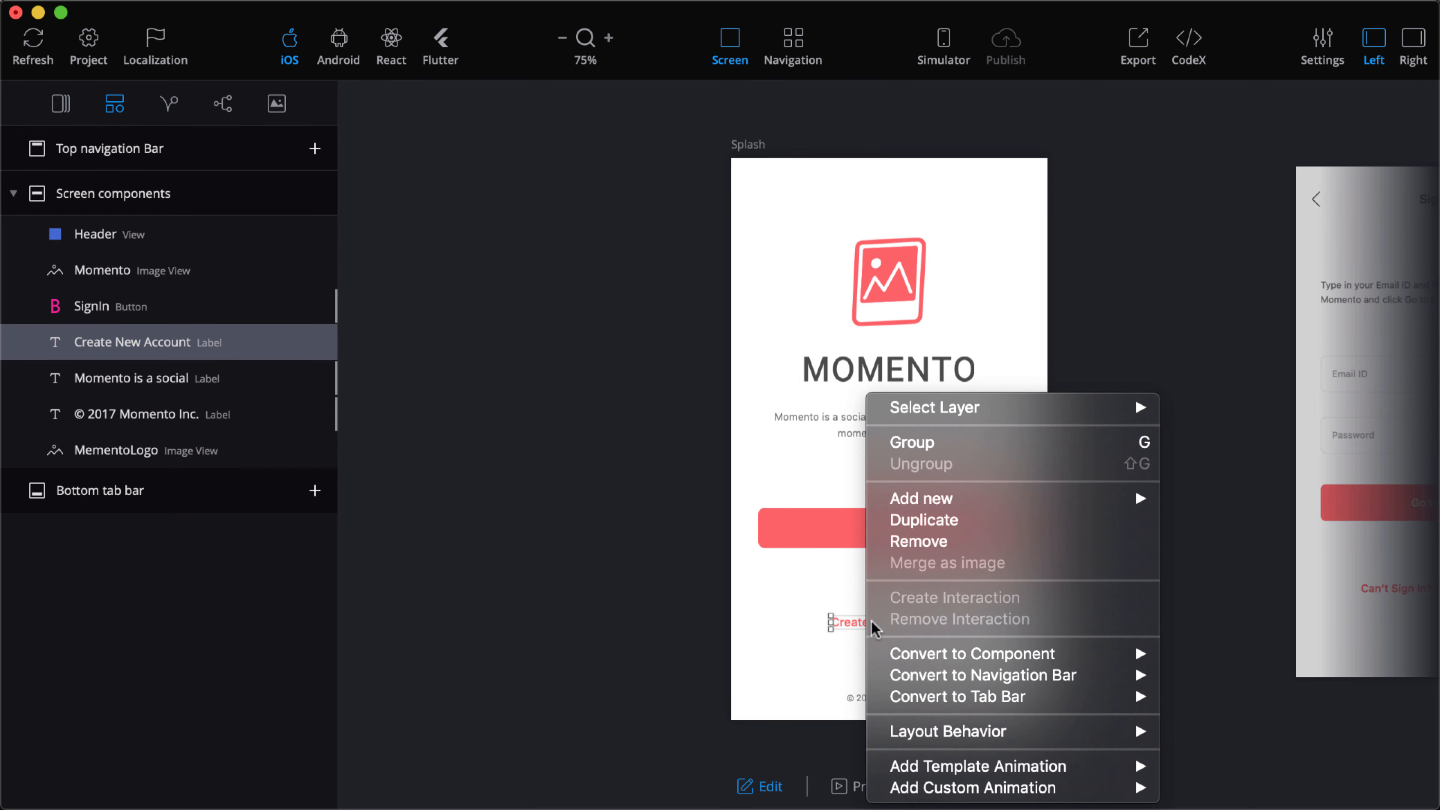
pyautogui.moveTo(966, 674)
pyautogui.click(685, 560)
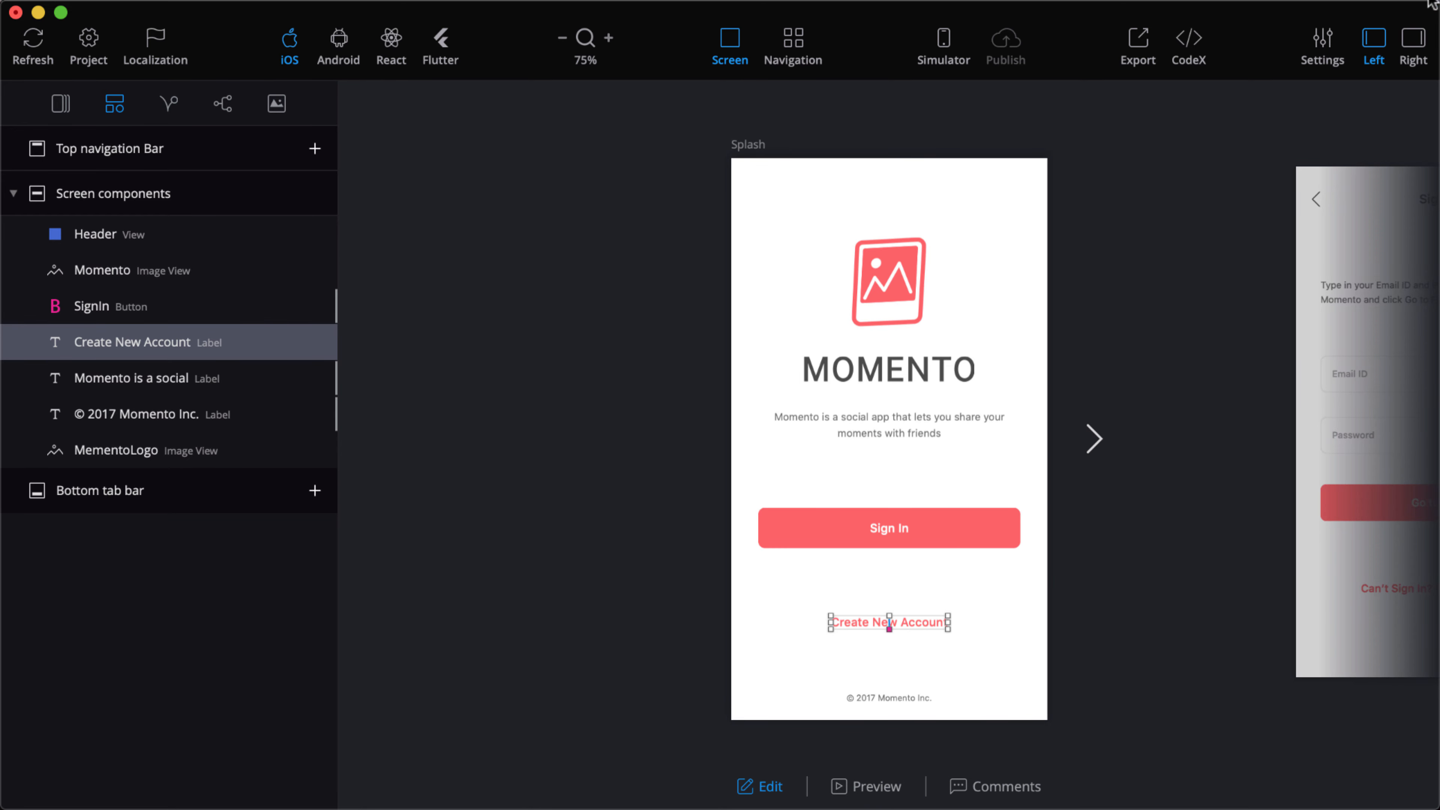
# Change the component type of the Splash screen's Create New Account label to Button
pyautogui.click(1413, 48)
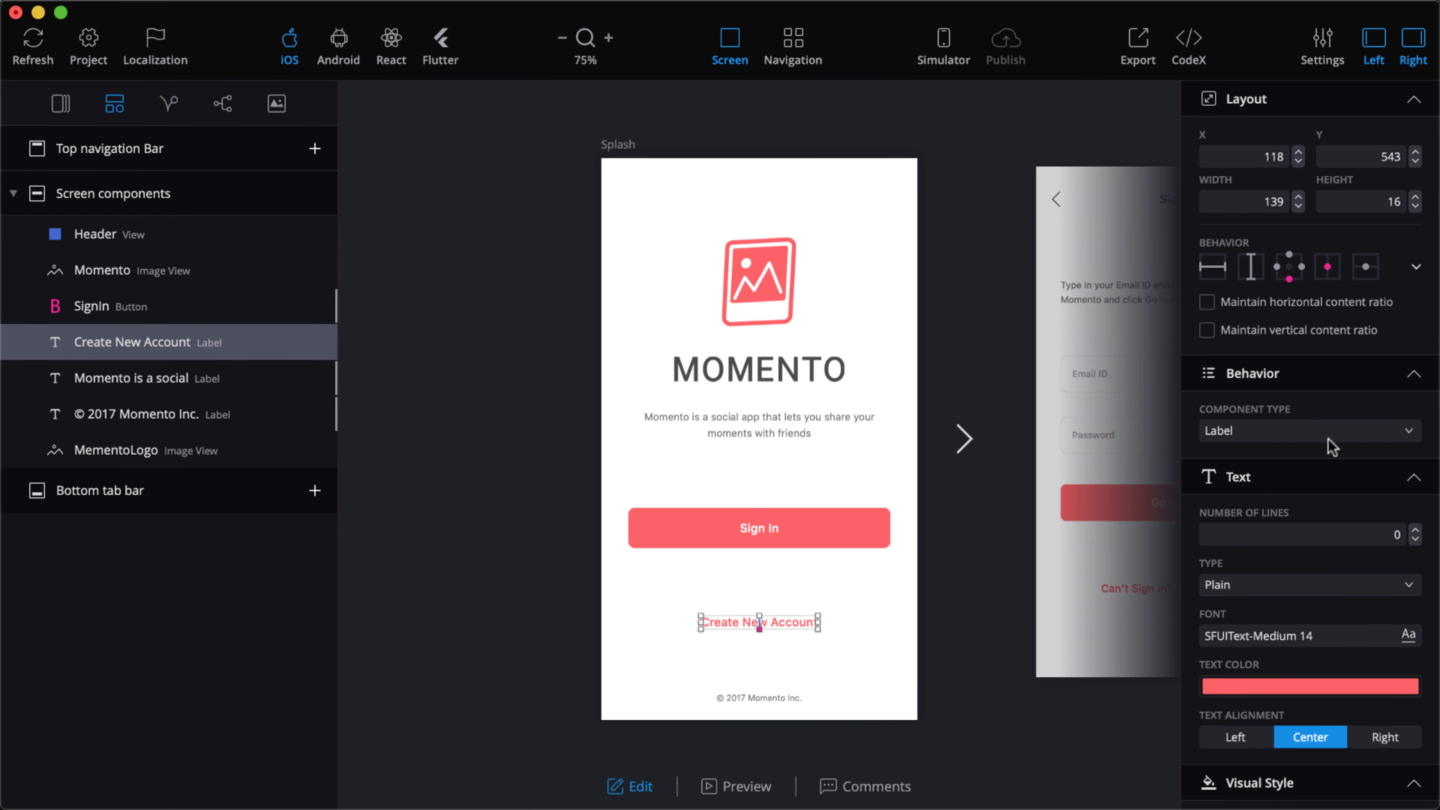
pyautogui.click(1405, 433)
pyautogui.click(1295, 452)
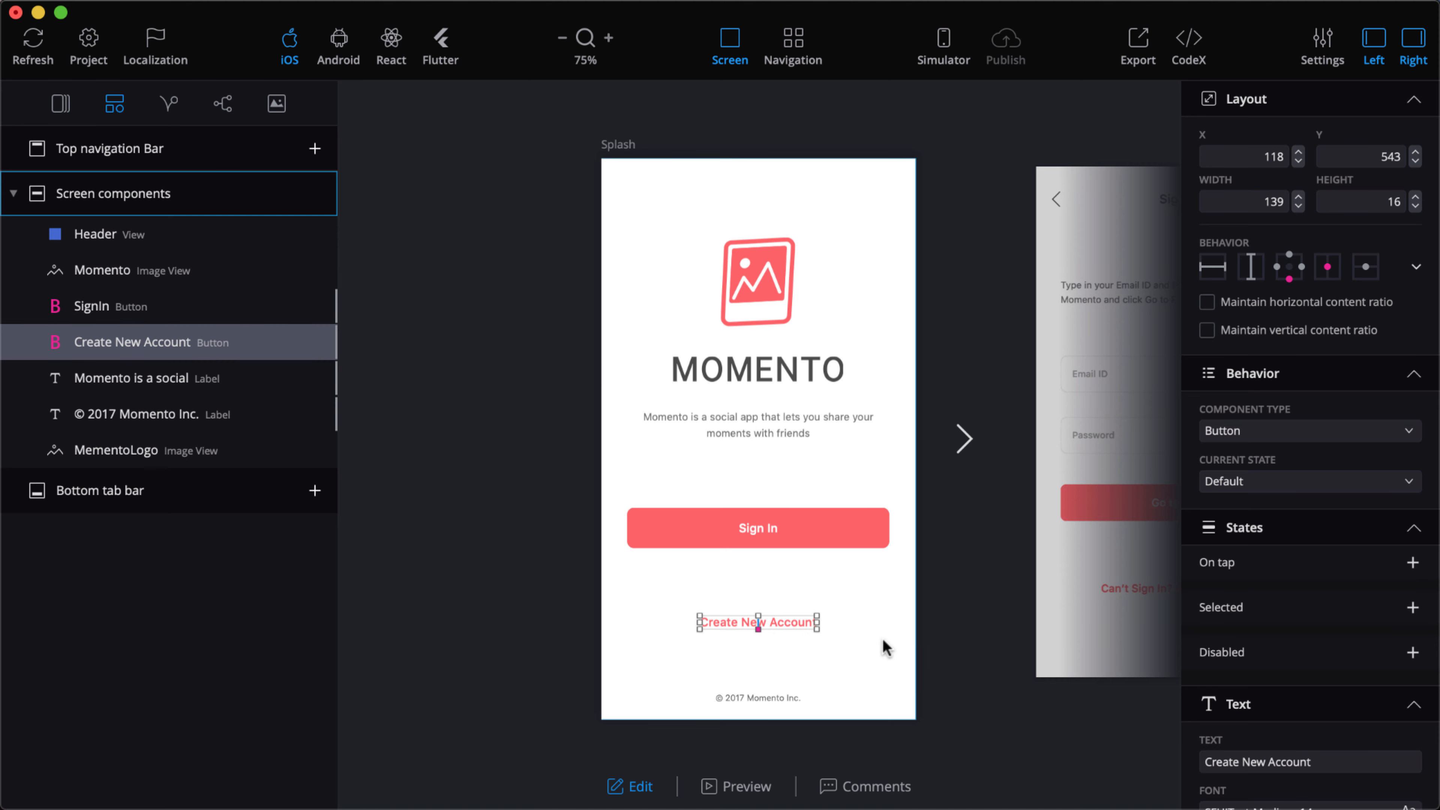
# Resize the Create New Account button to 311 by 48 like Sign In, and reposition it at about X 27, Y 527
pyautogui.click(816, 614)
pyautogui.click(856, 522)
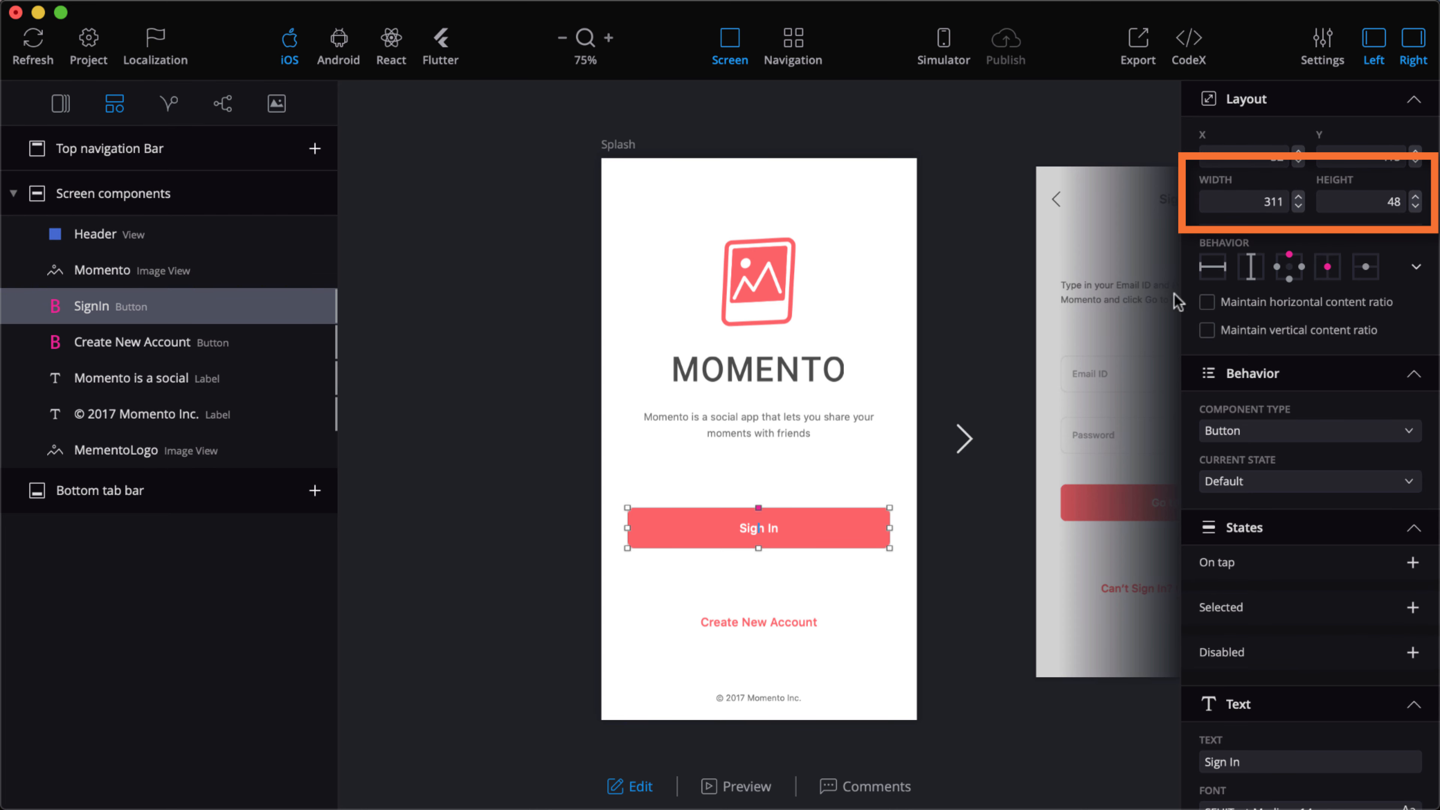
pyautogui.click(800, 616)
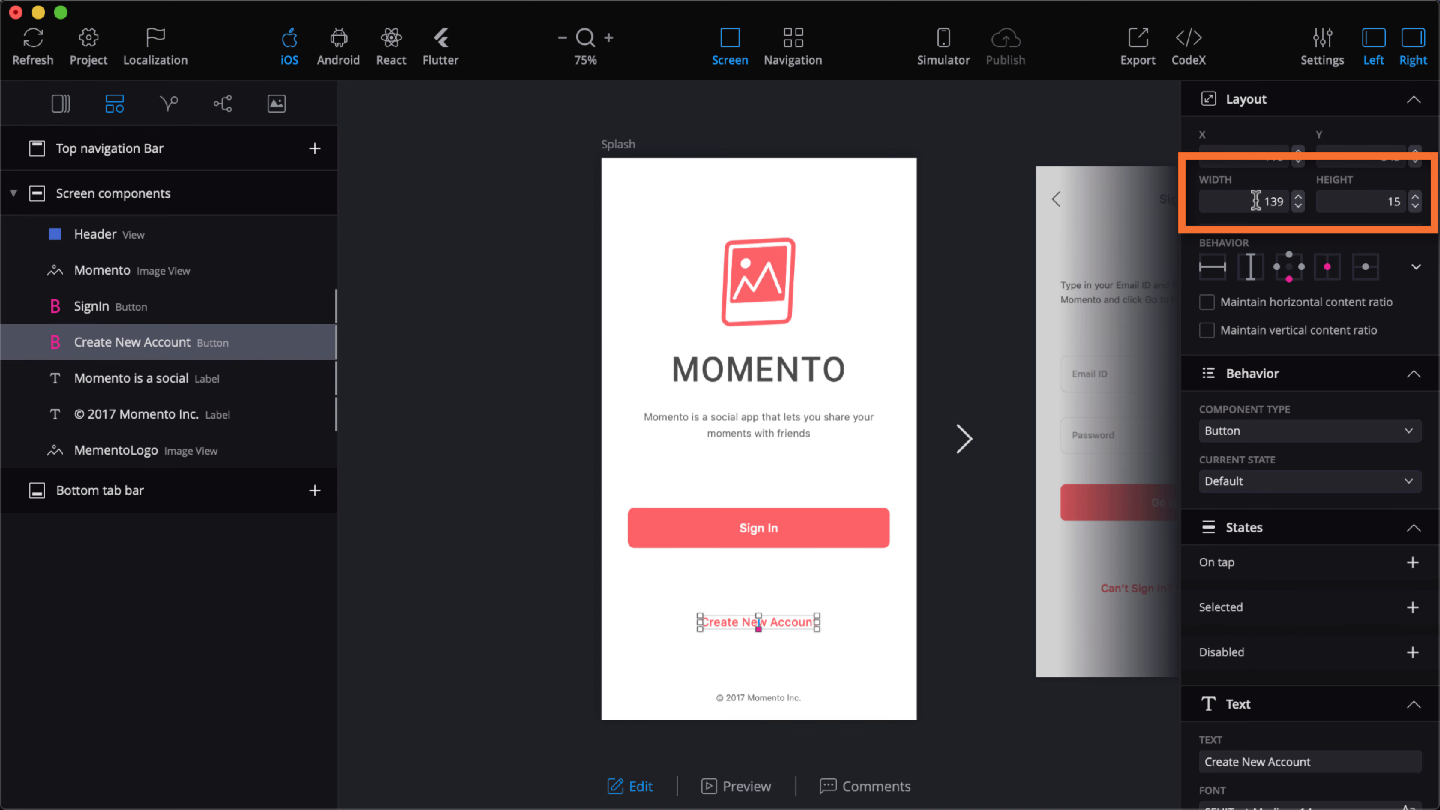
pyautogui.click(1260, 201)
pyautogui.write('311')
pyautogui.press('Tab')
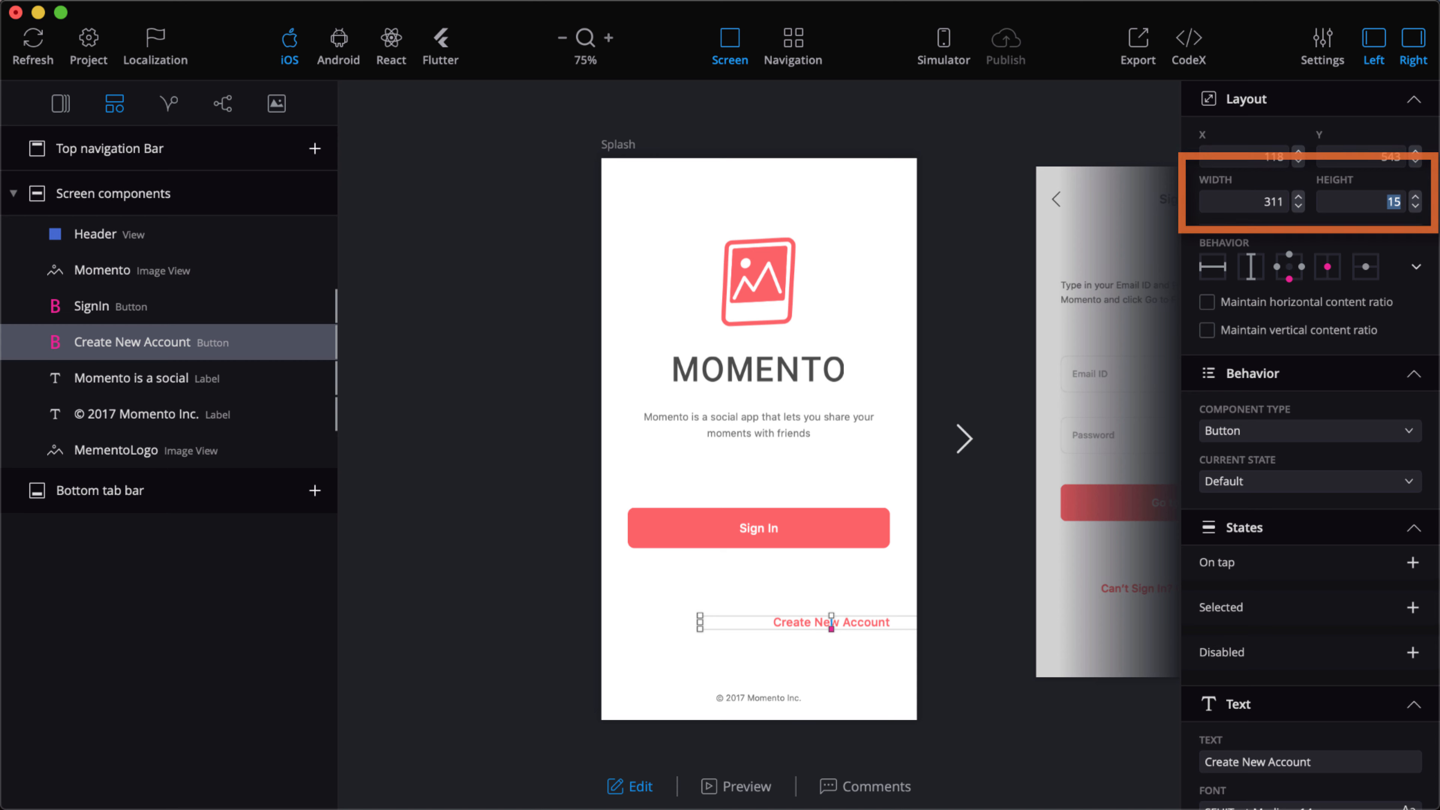
pyautogui.write('48')
pyautogui.press('Tab')
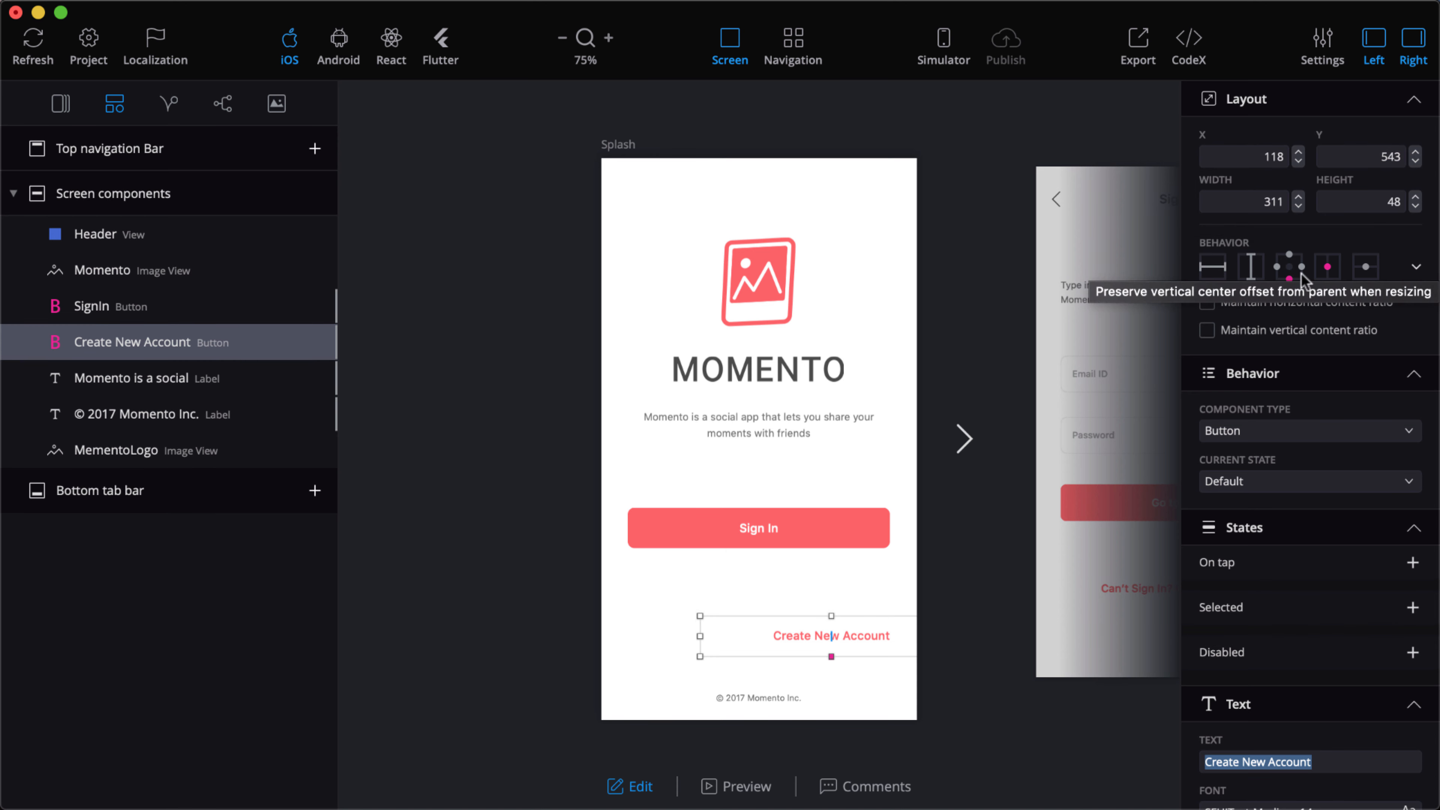
pyautogui.moveTo(856, 627); pyautogui.dragTo(780, 614)
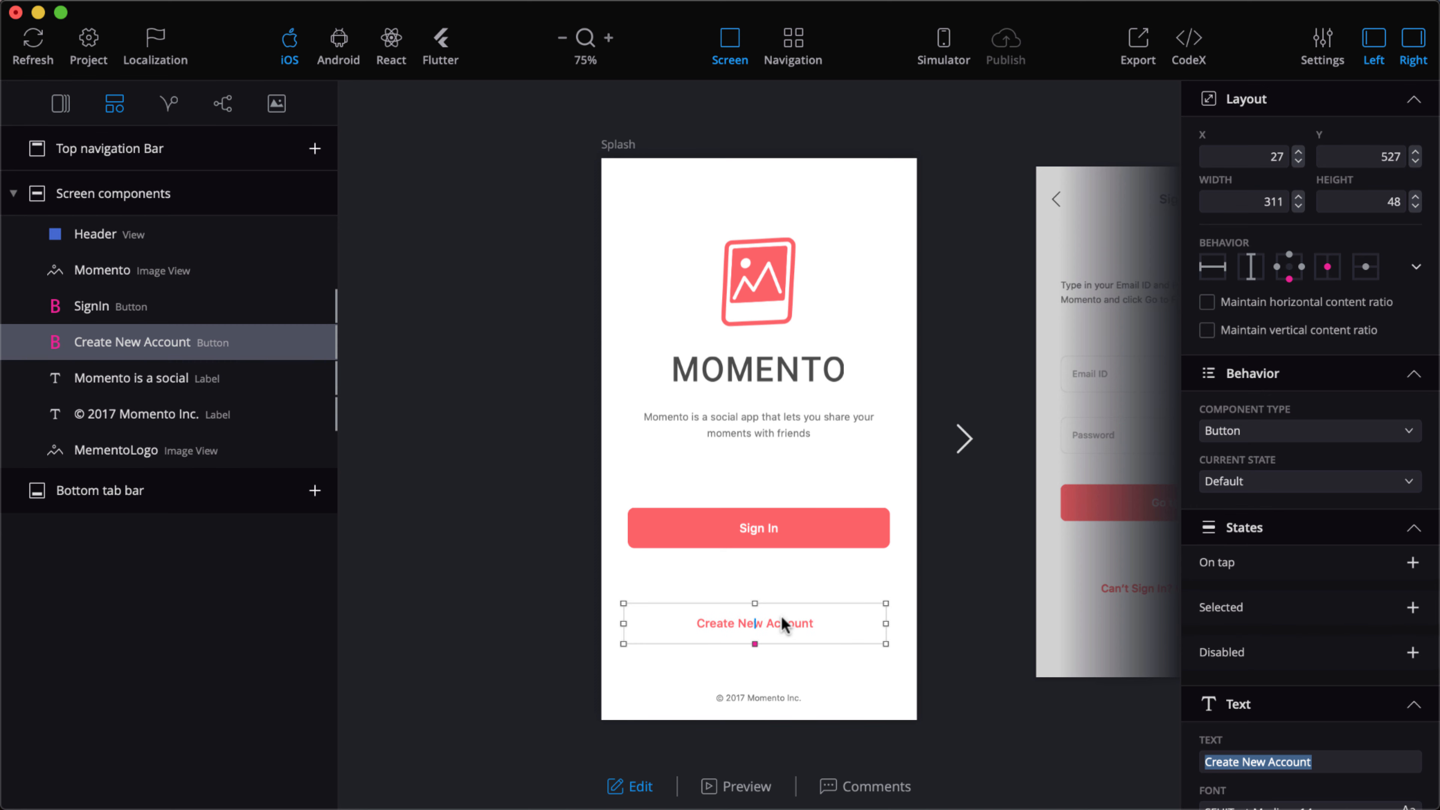
pyautogui.click(771, 526)
pyautogui.click(865, 584)
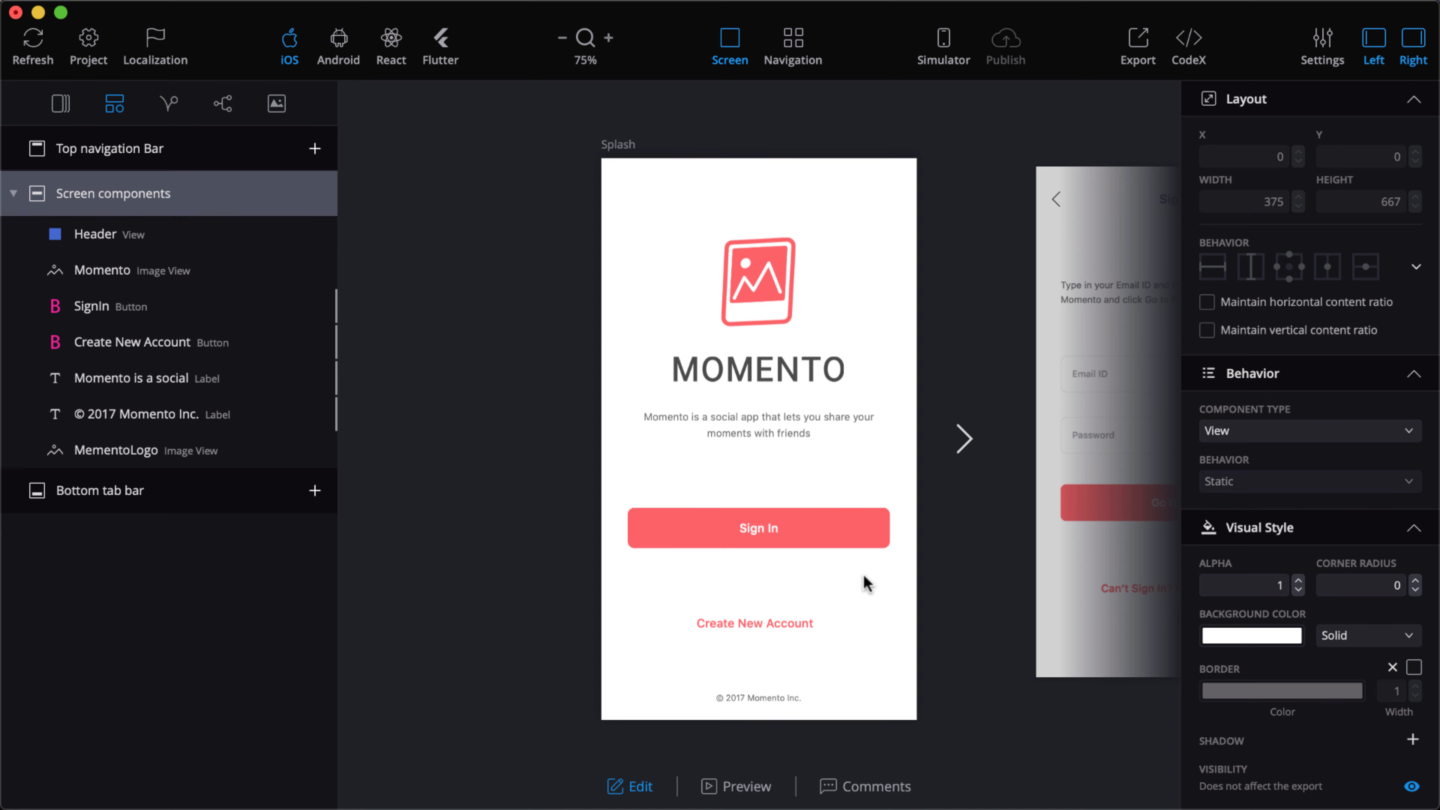
# Preview the Splash layout on iPhone SE, iPhone X and iPhone 8, and return to editing
pyautogui.click(744, 788)
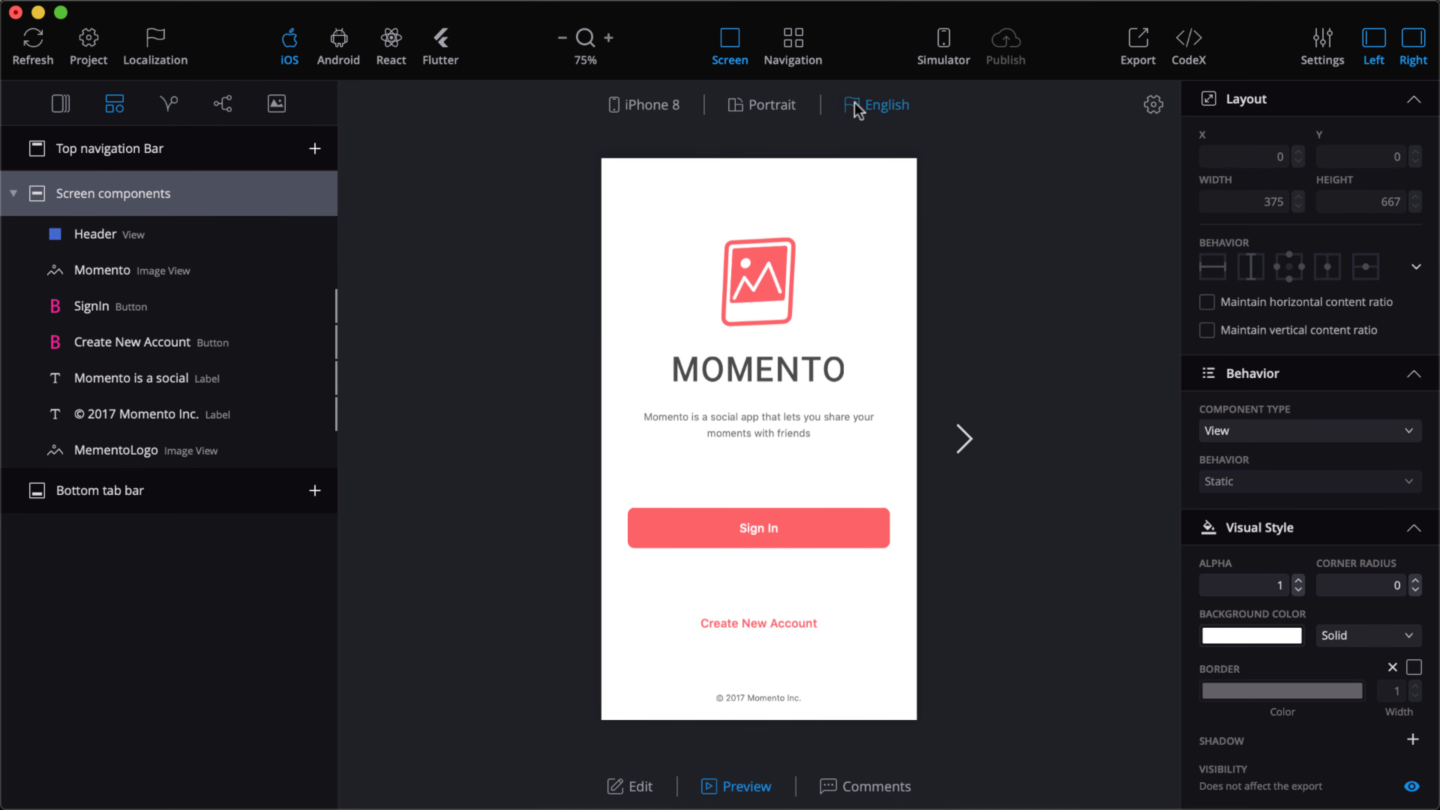
pyautogui.click(647, 101)
pyautogui.click(728, 124)
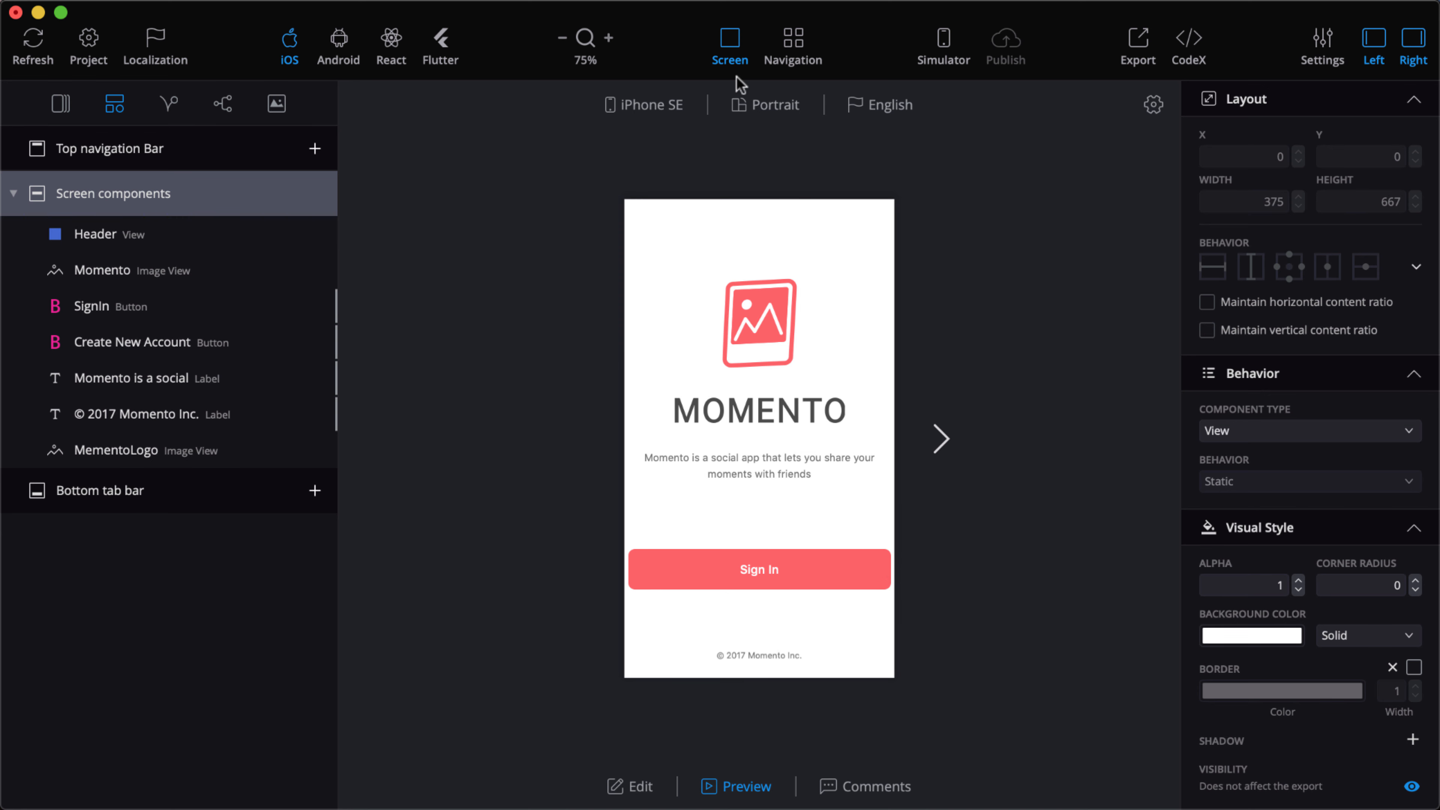
pyautogui.click(642, 105)
pyautogui.click(684, 237)
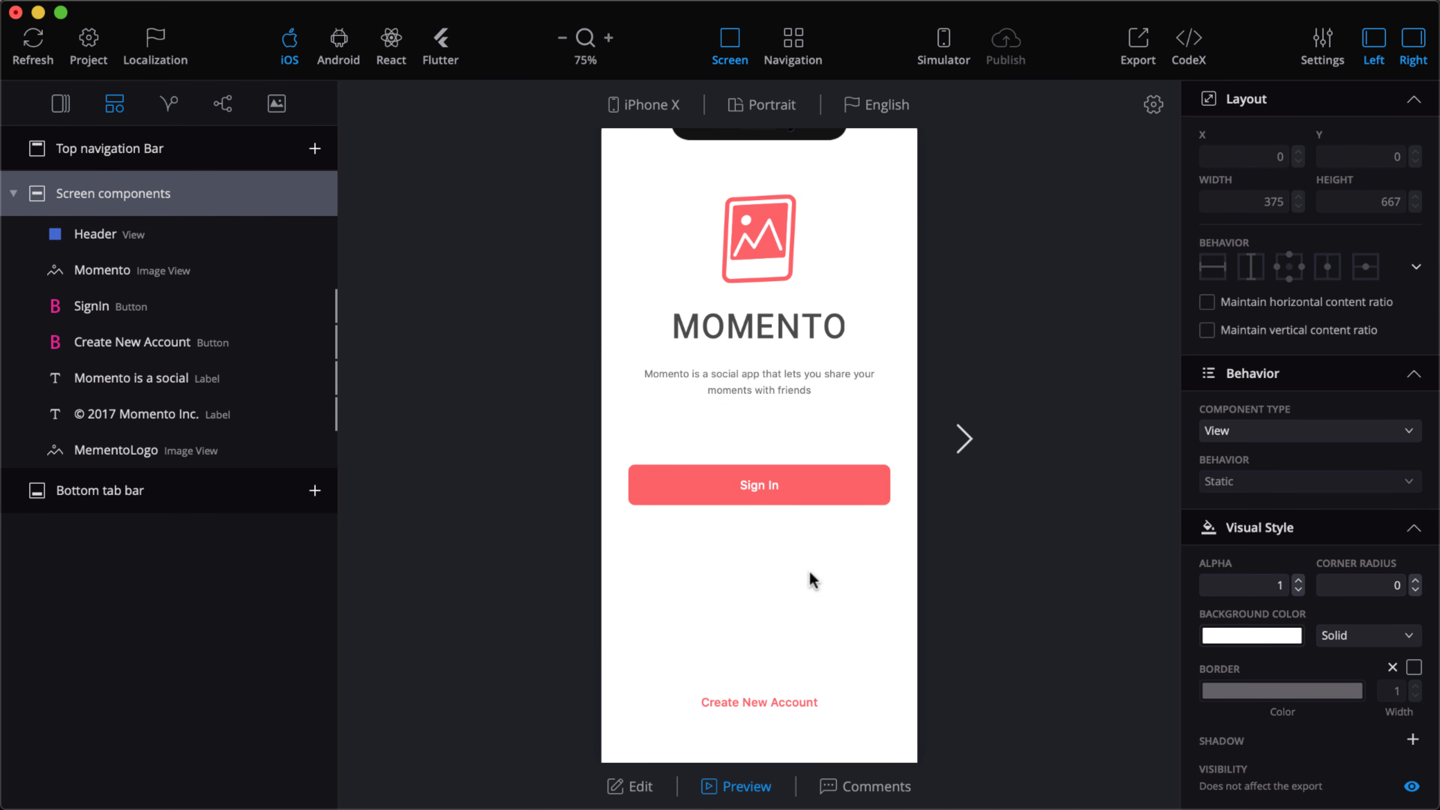
pyautogui.click(668, 109)
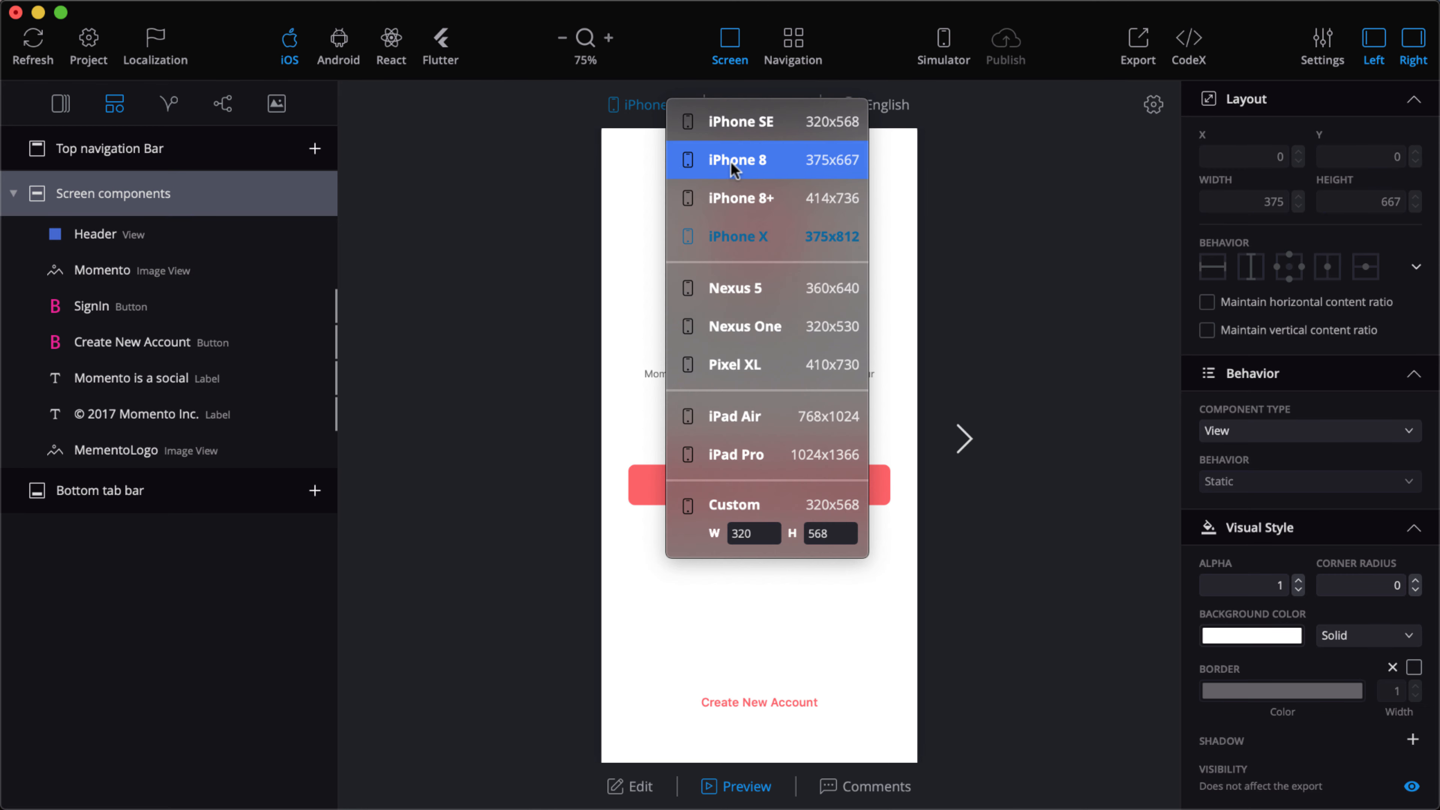
pyautogui.click(730, 160)
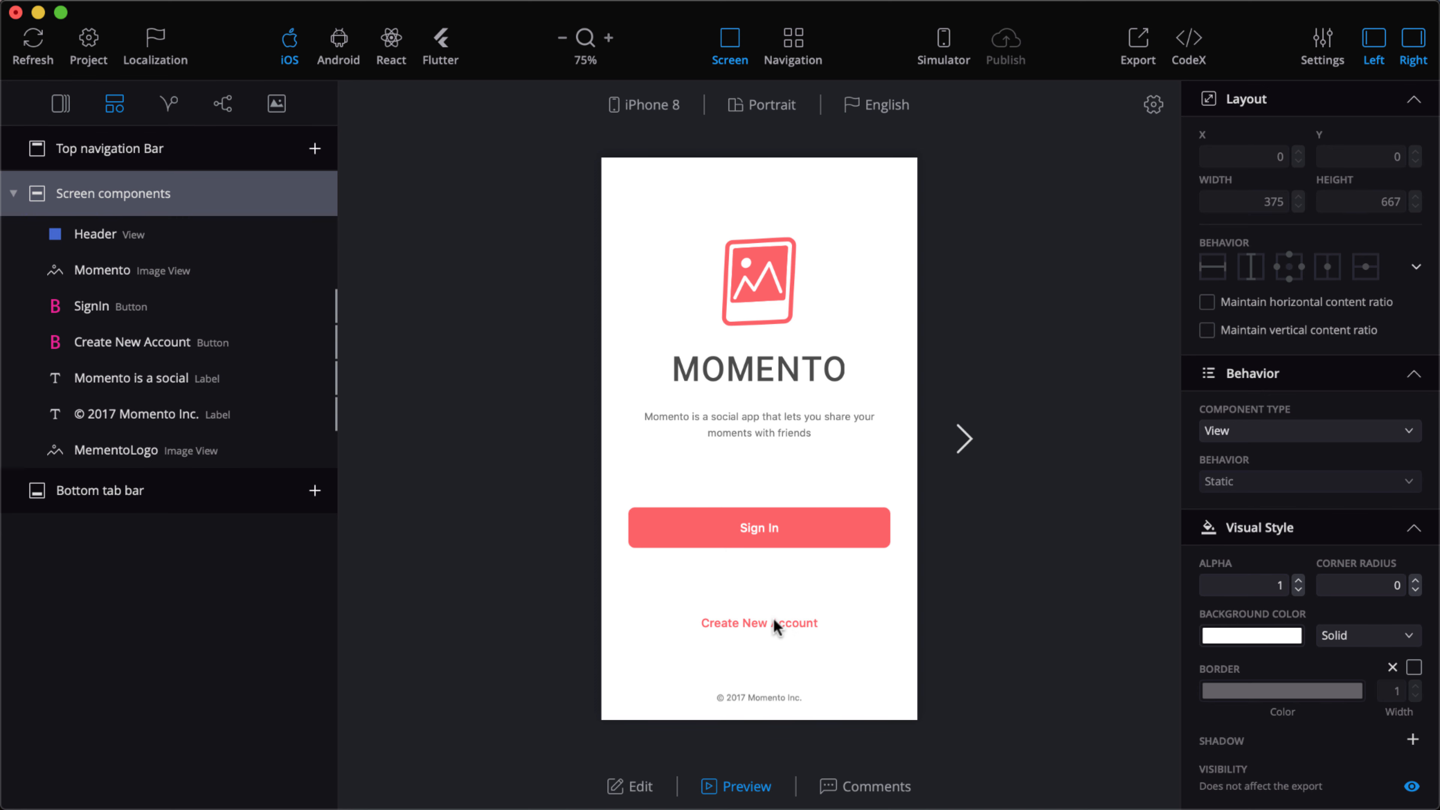
pyautogui.click(641, 784)
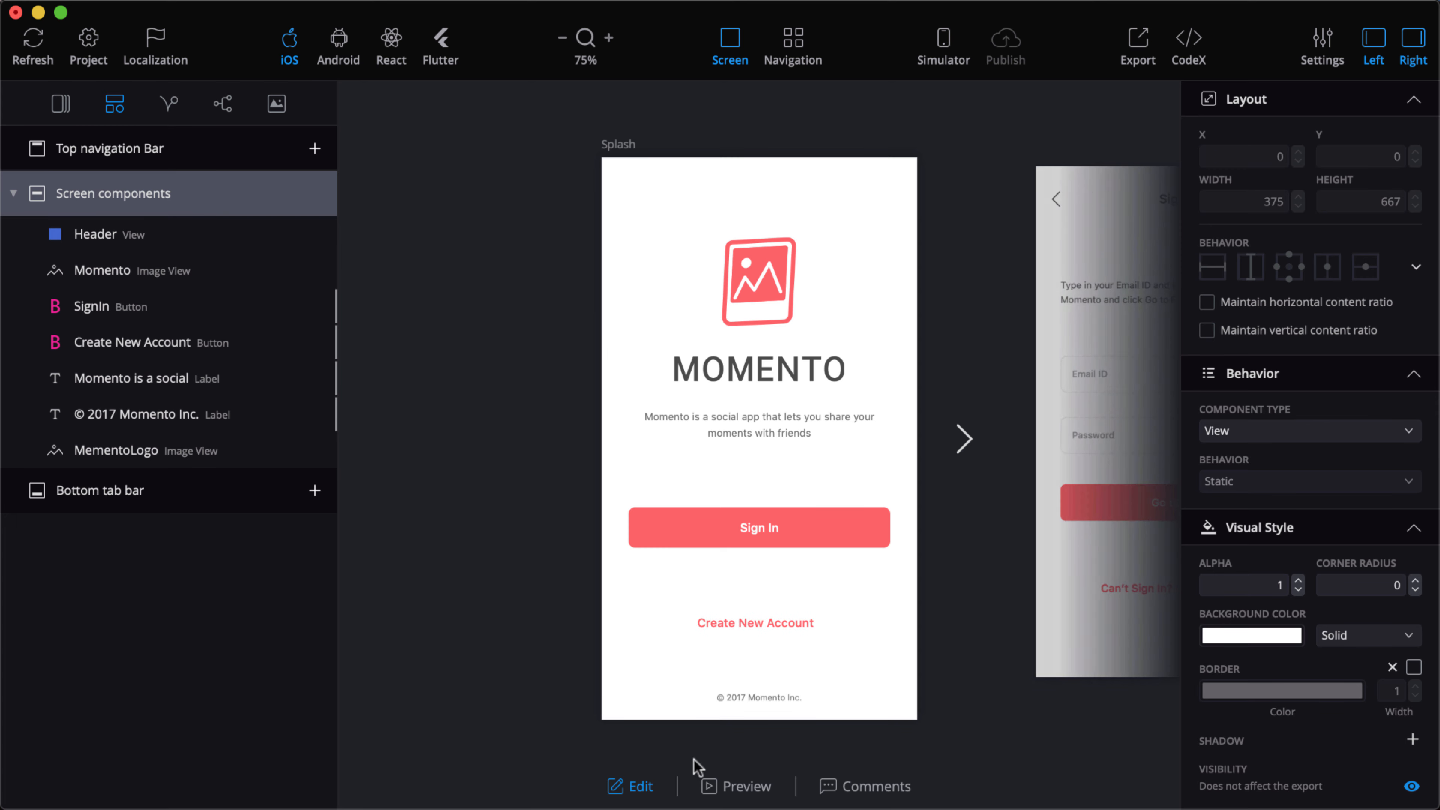
# Move the Create New Account button to about X 32, Y 556 and pin it to its parent's left and right edges
pyautogui.click(768, 618)
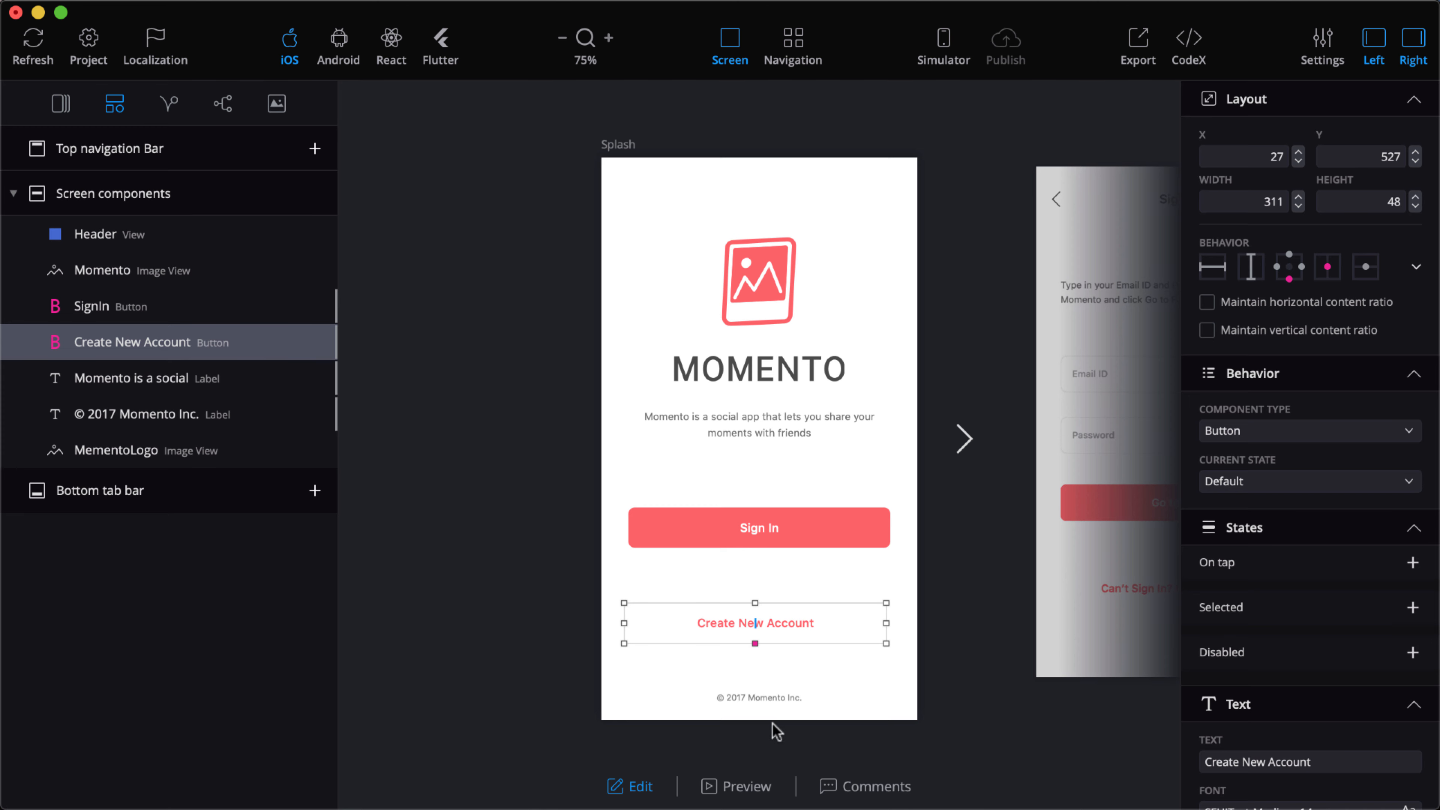
pyautogui.click(769, 700)
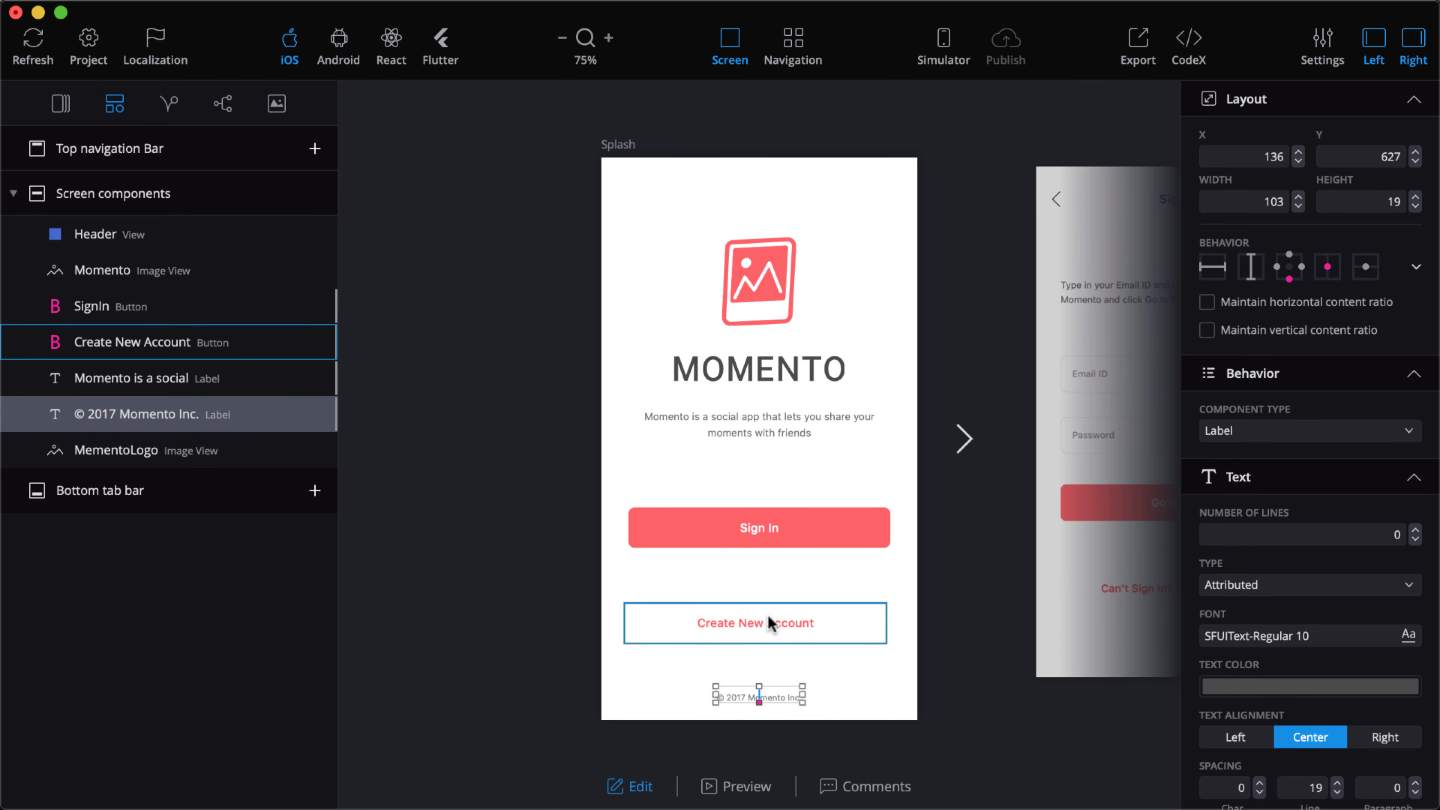
pyautogui.click(785, 624)
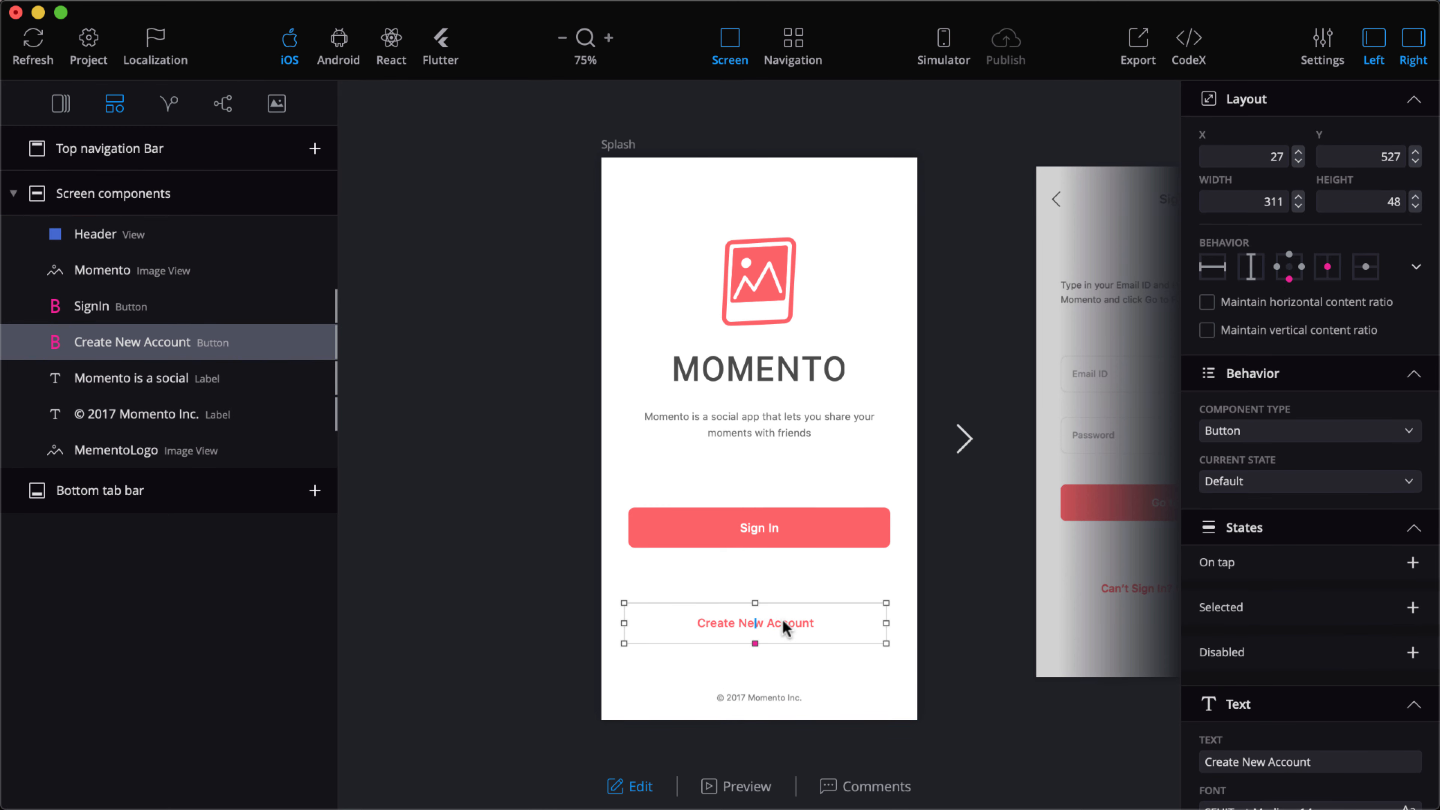
pyautogui.moveTo(783, 620); pyautogui.dragTo(786, 642)
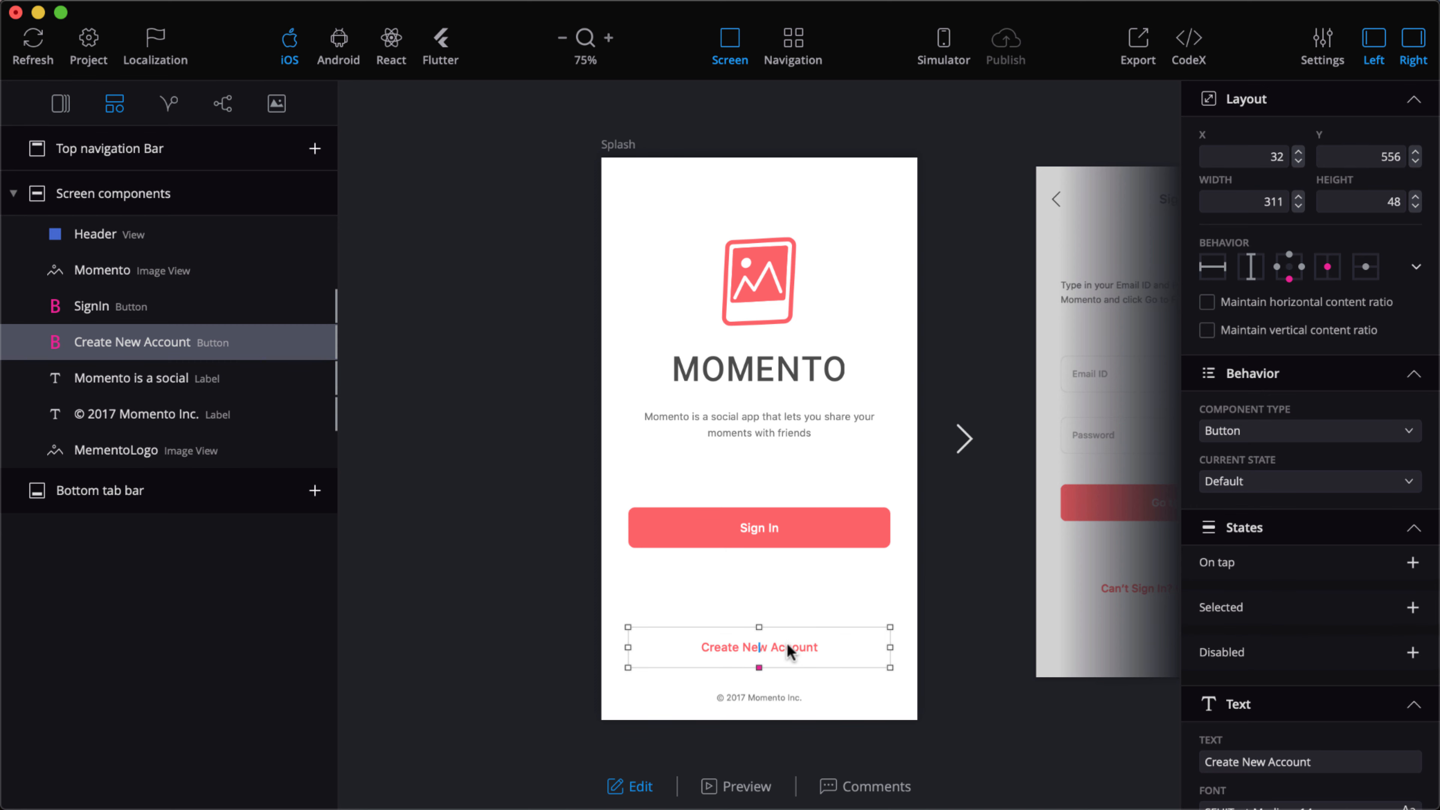
pyautogui.click(1301, 266)
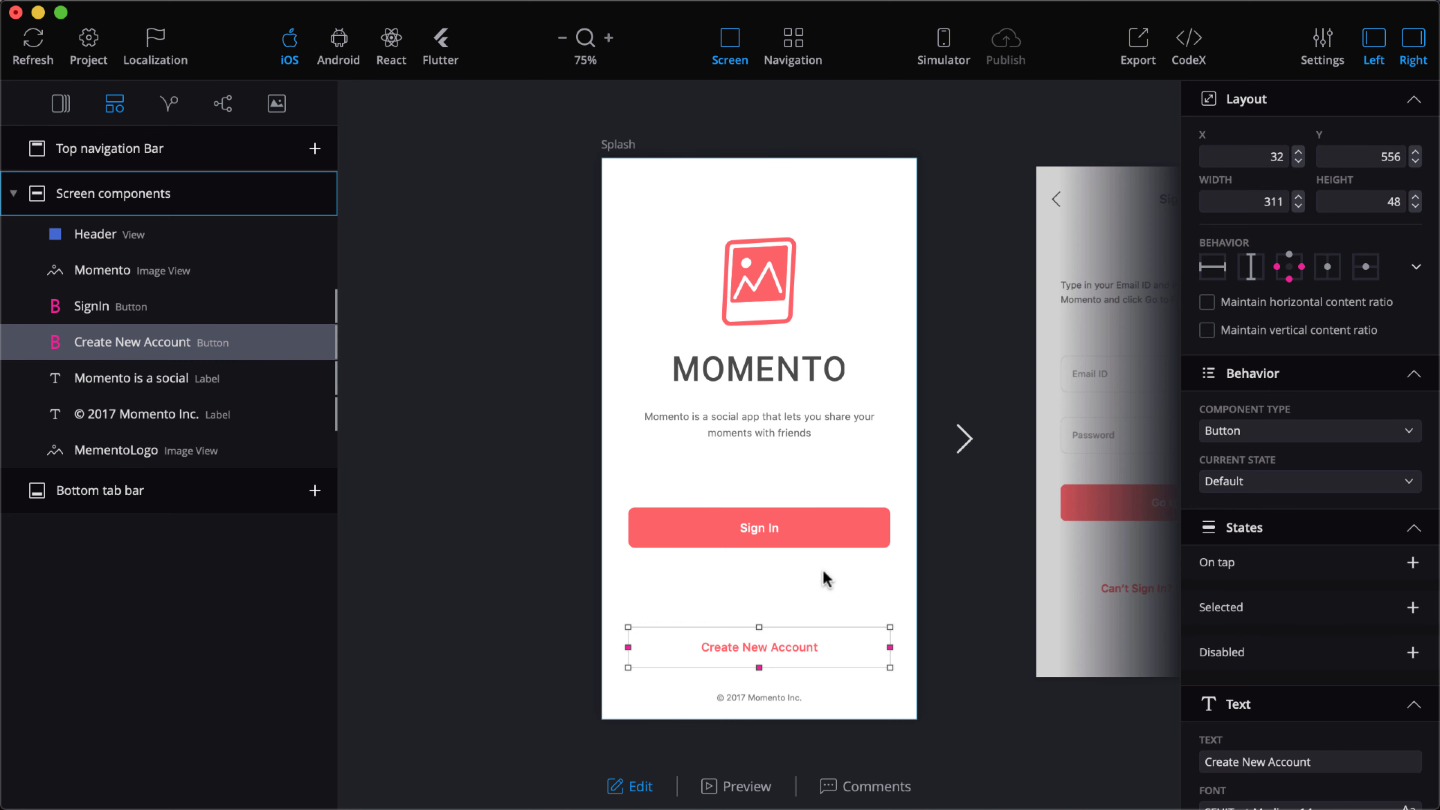
# Move the Sign In button down to about X 32, Y 481, just above Create New Account
pyautogui.click(802, 541)
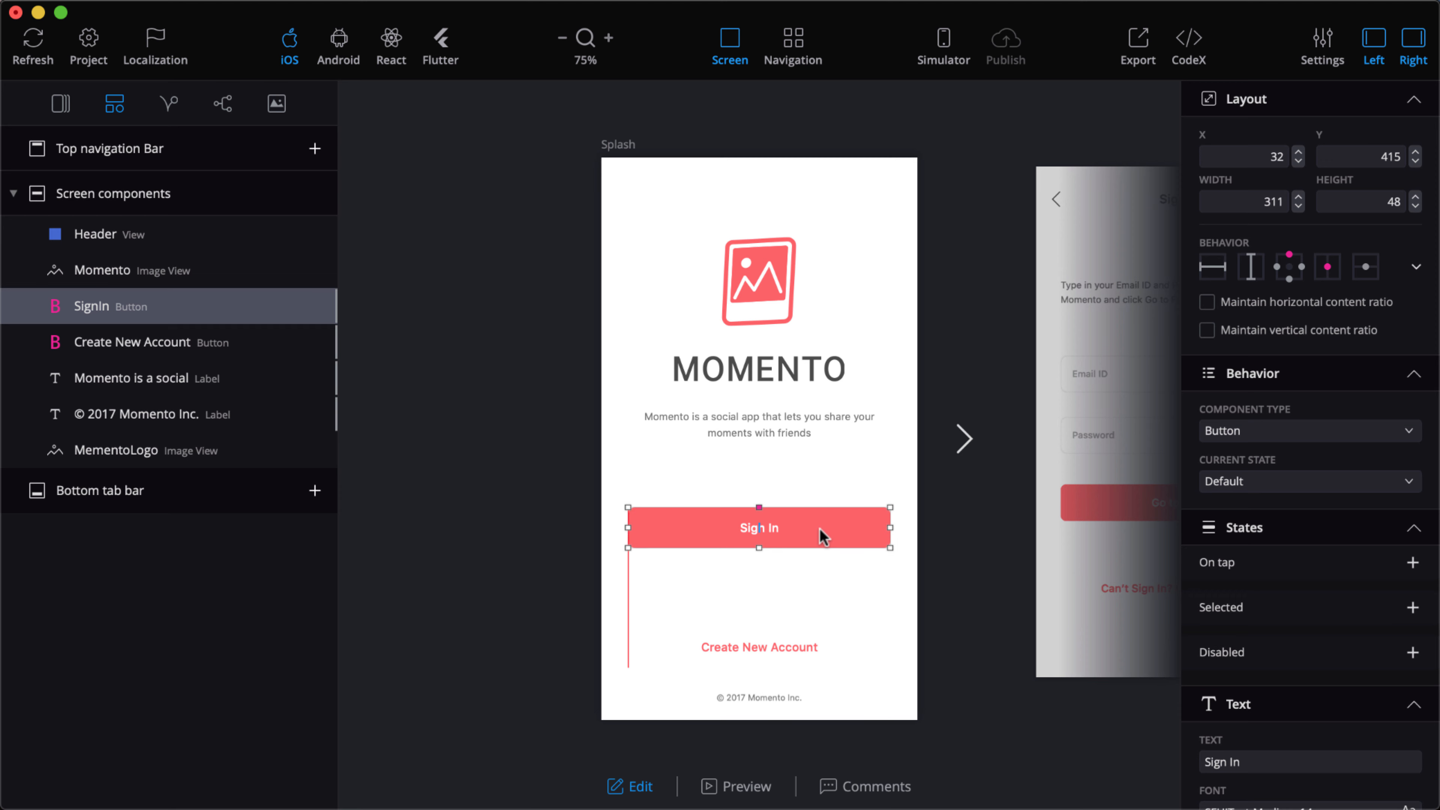
pyautogui.moveTo(819, 528); pyautogui.dragTo(821, 585)
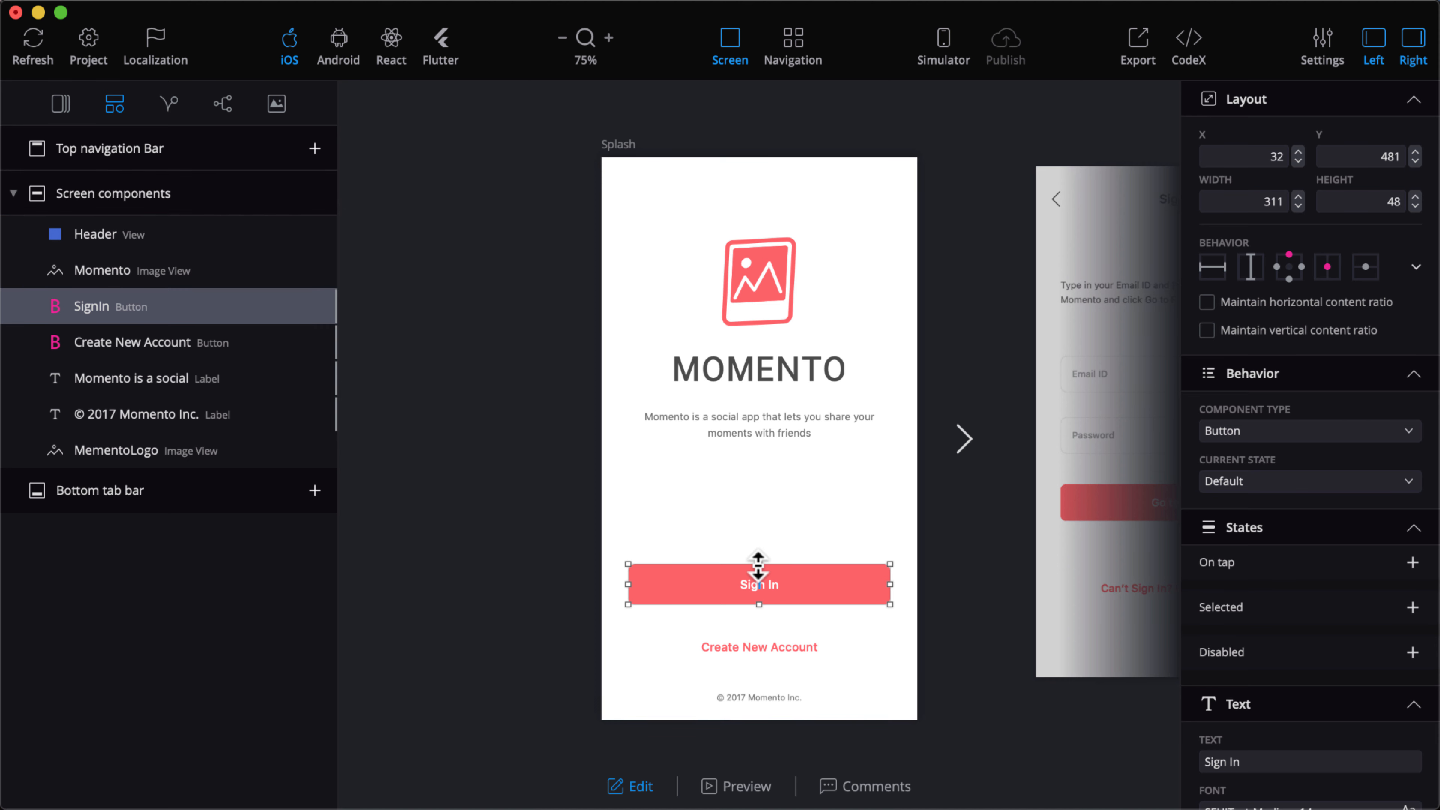
# Pin the Sign In button to its parent's bottom, left and right edges
pyautogui.click(1289, 278)
pyautogui.click(1302, 267)
pyautogui.click(1277, 267)
# Check the Splash artboard's Header group in Sketch, return to Supernova Studio, and remove the Header view from the Splash screen
pyautogui.click(759, 287)
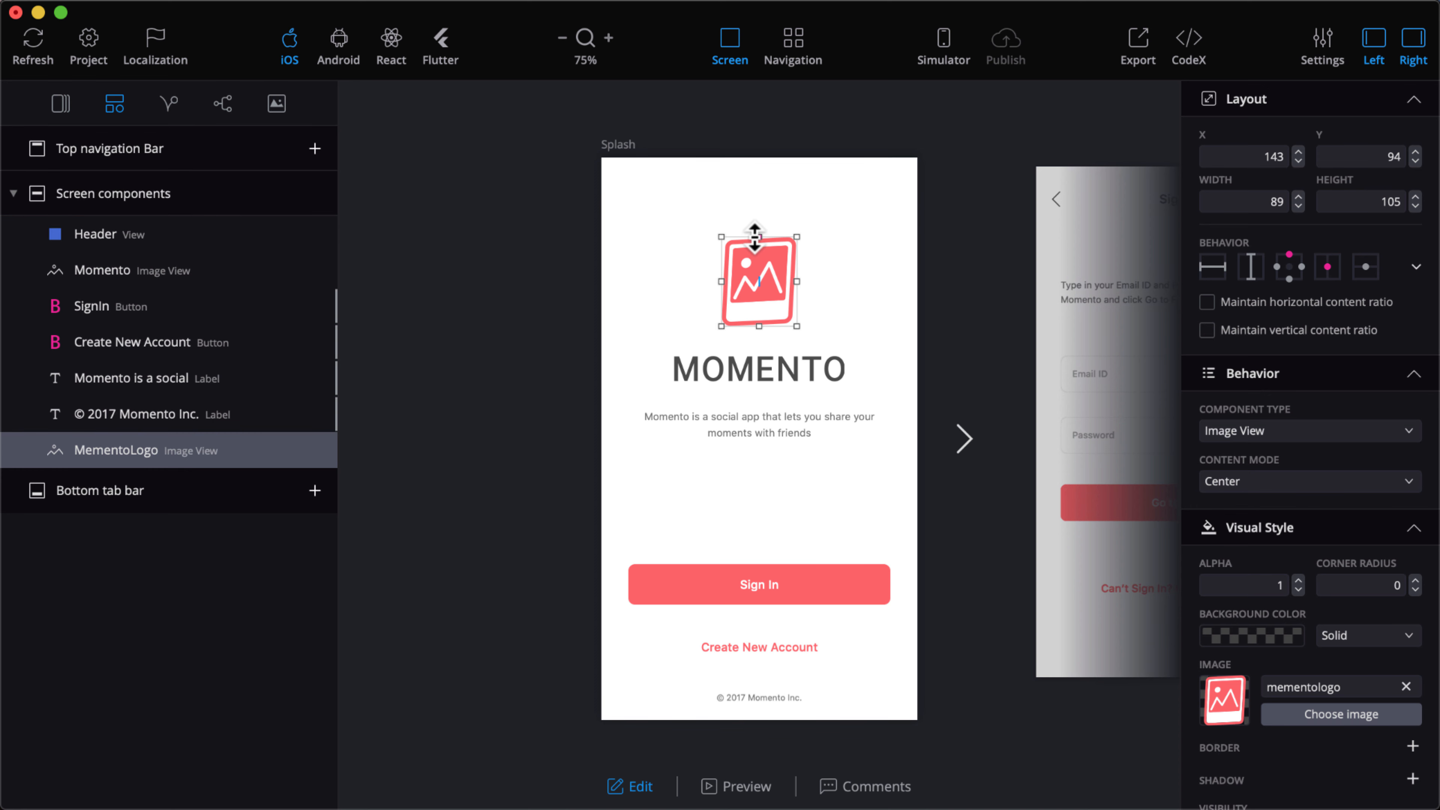
pyautogui.click(846, 200)
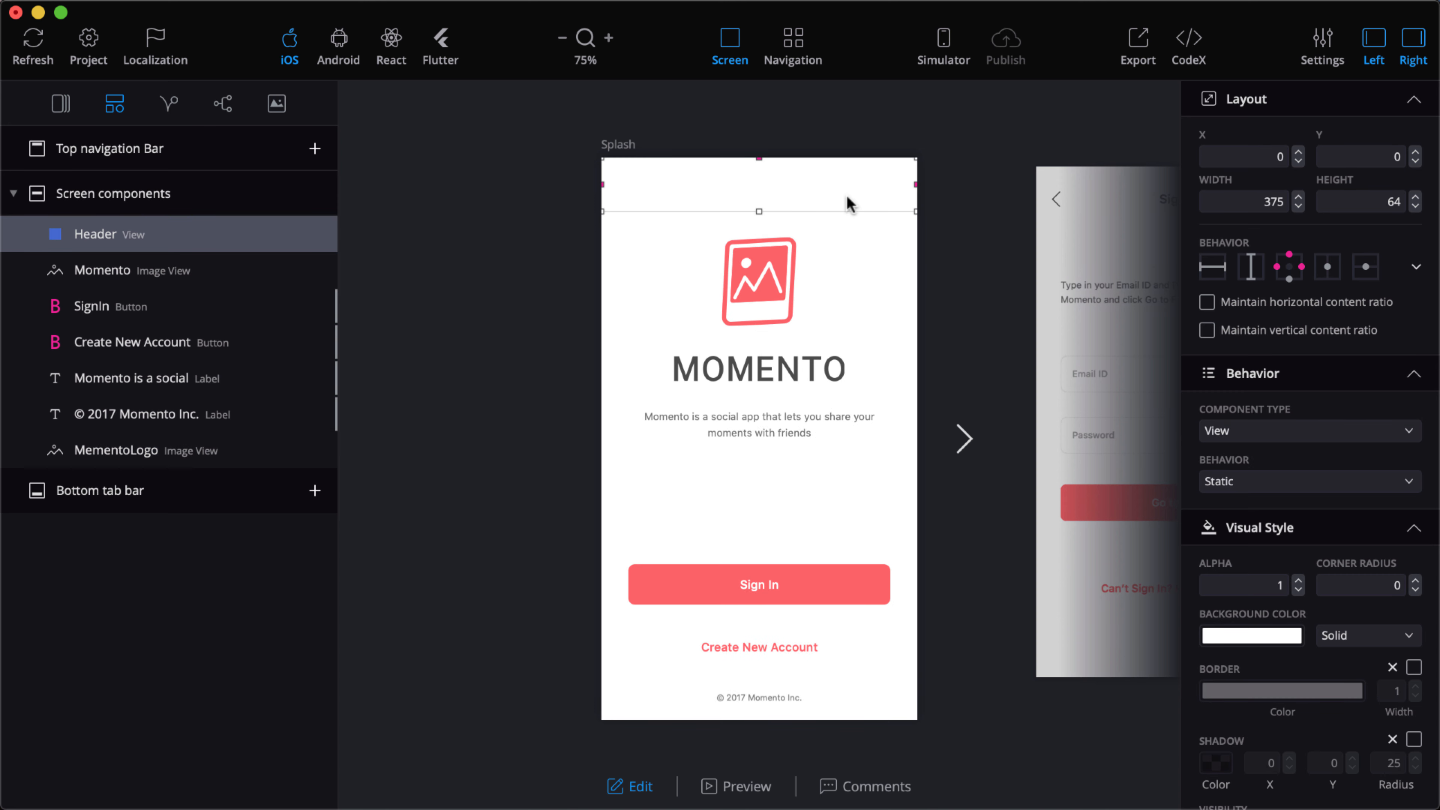
pyautogui.press('super+Tab')
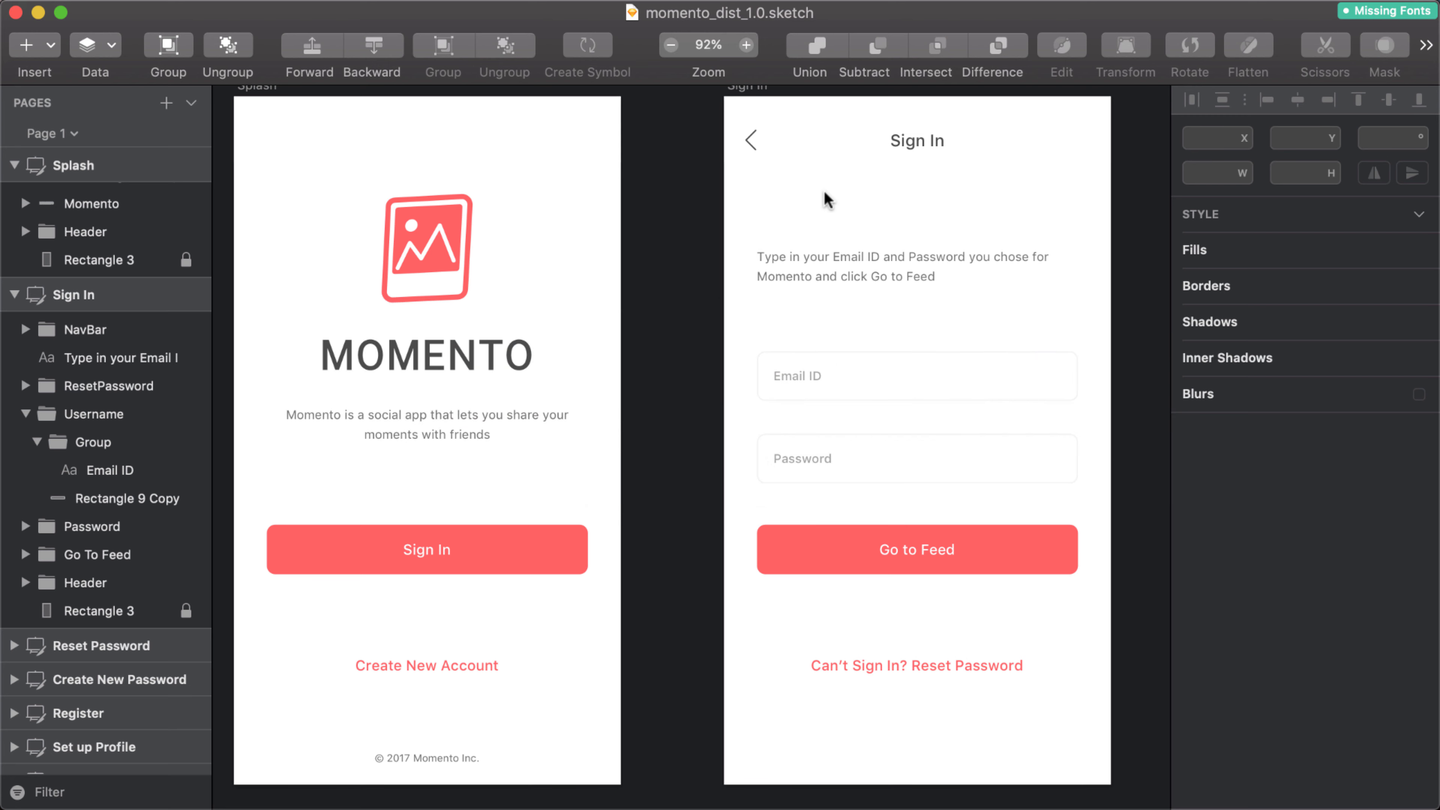
pyautogui.click(526, 136)
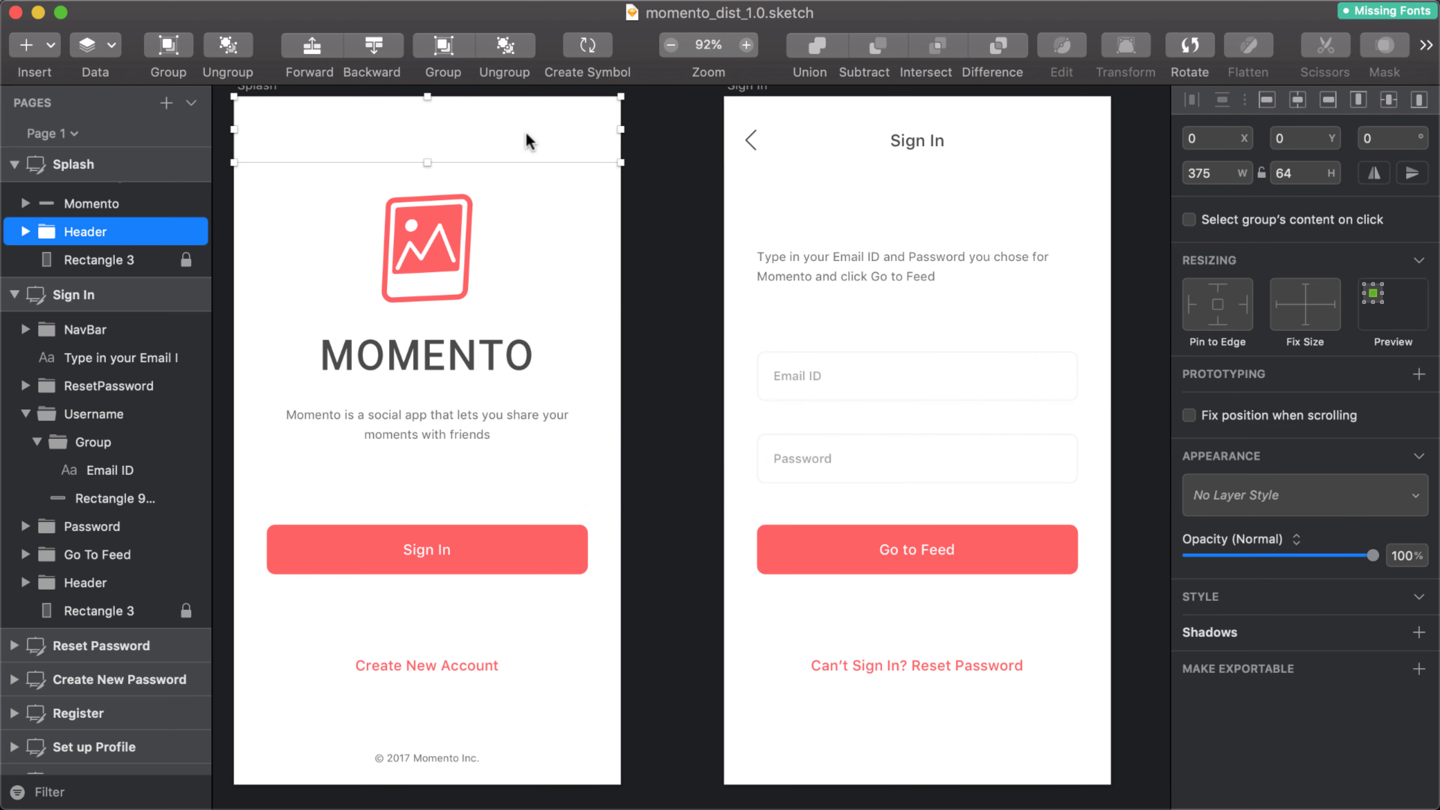
pyautogui.press('super+Tab')
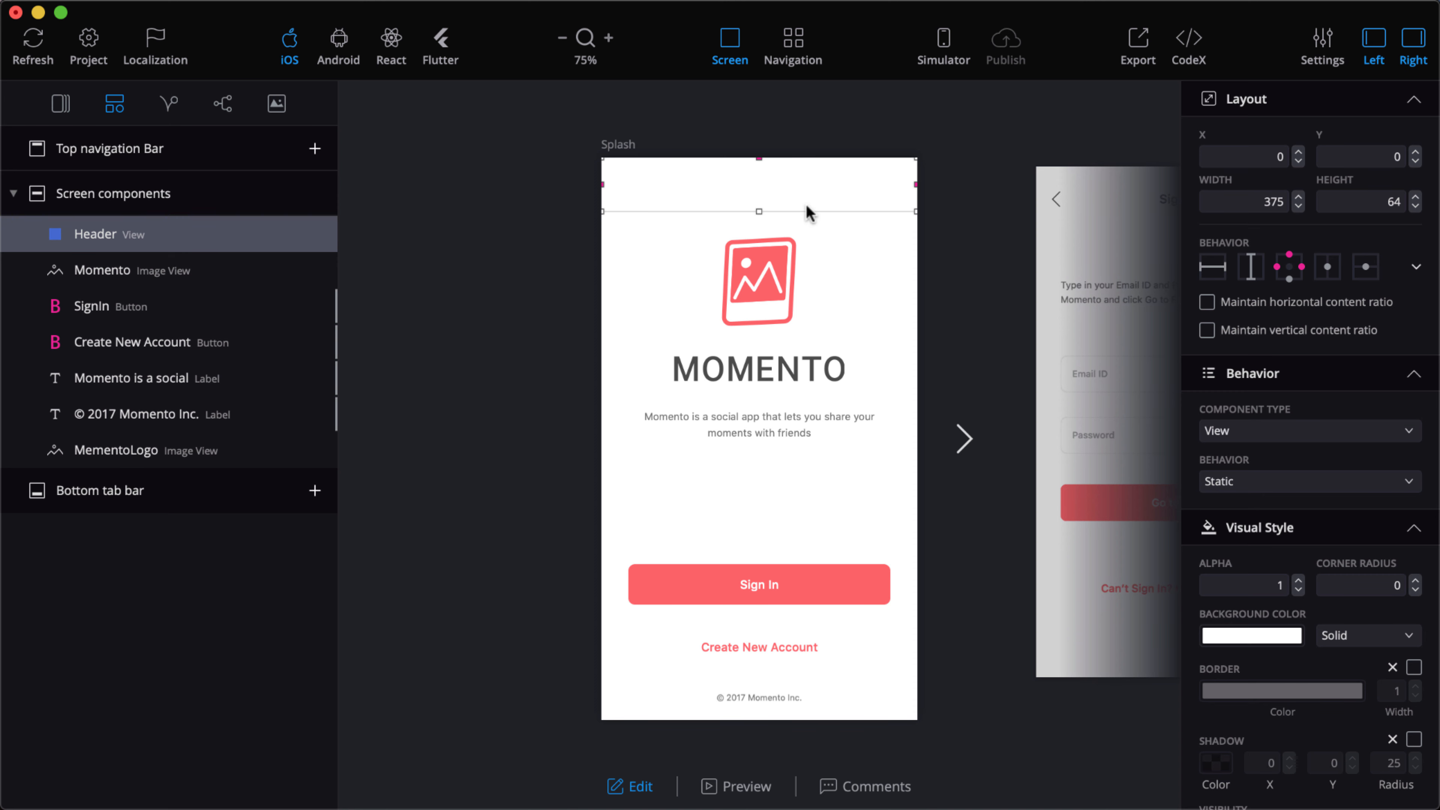
# Inspect the layout behavior of the Splash logo, title and description, and preview the screen on iPhone SE, iPhone X and iPhone 8
pyautogui.click(780, 255)
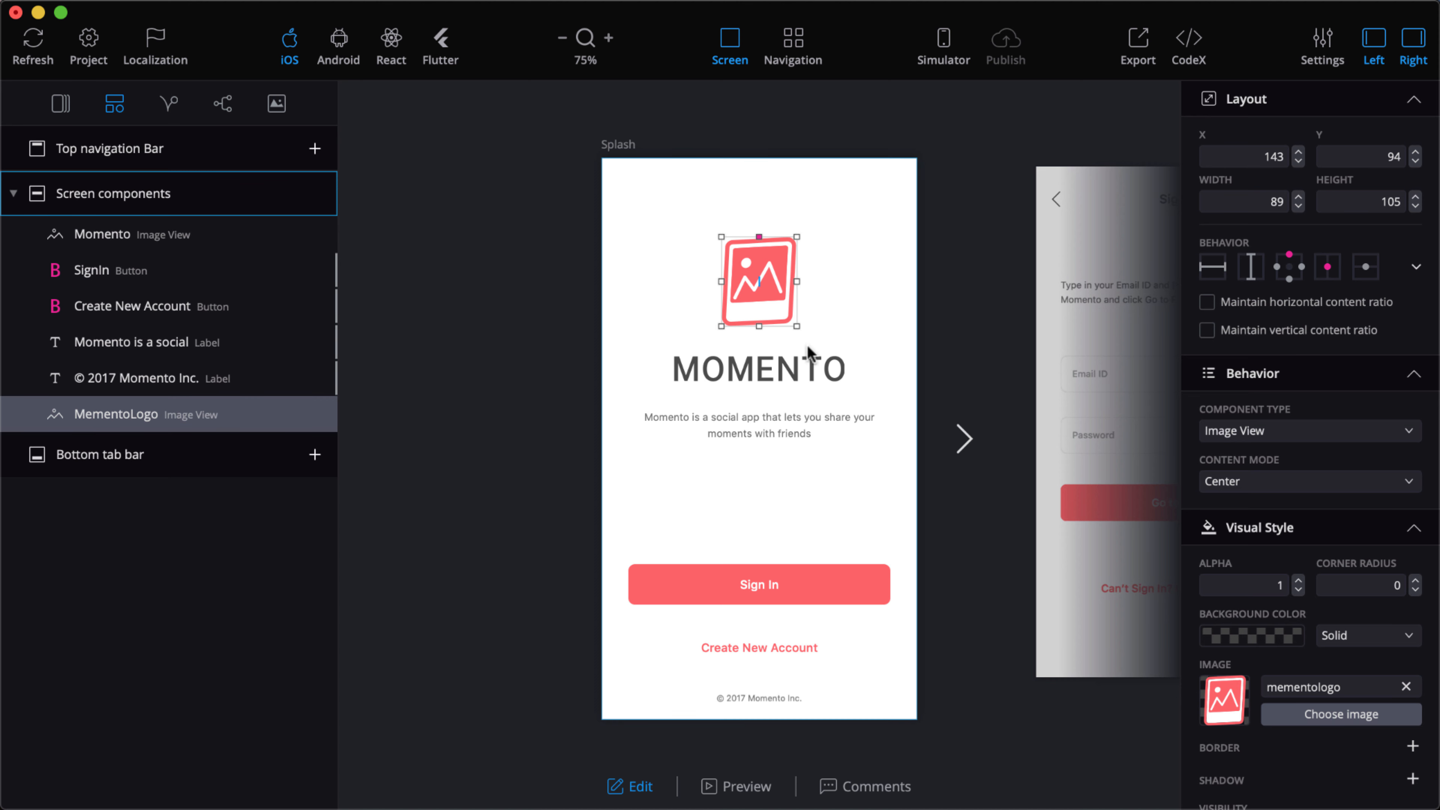
pyautogui.click(801, 360)
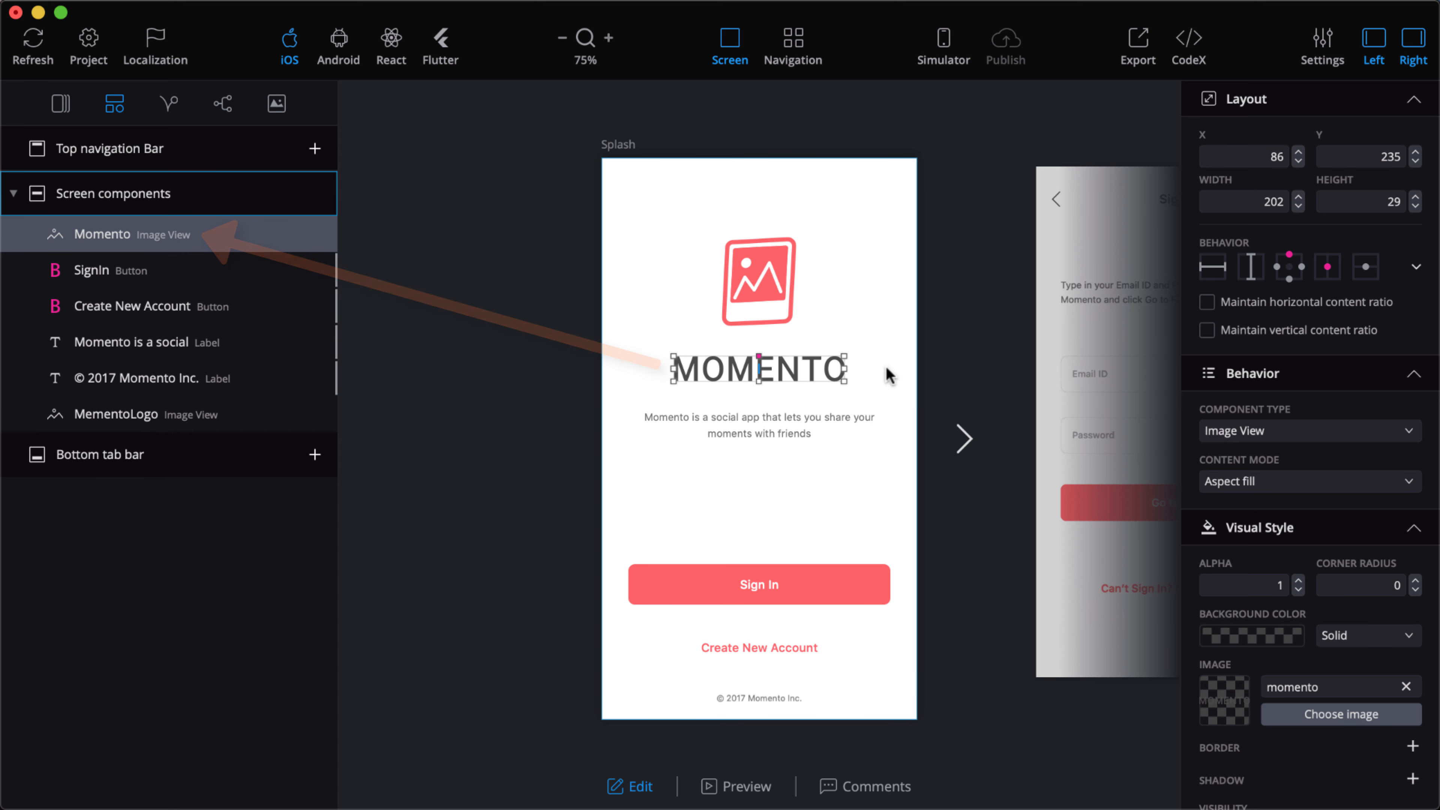
pyautogui.click(796, 410)
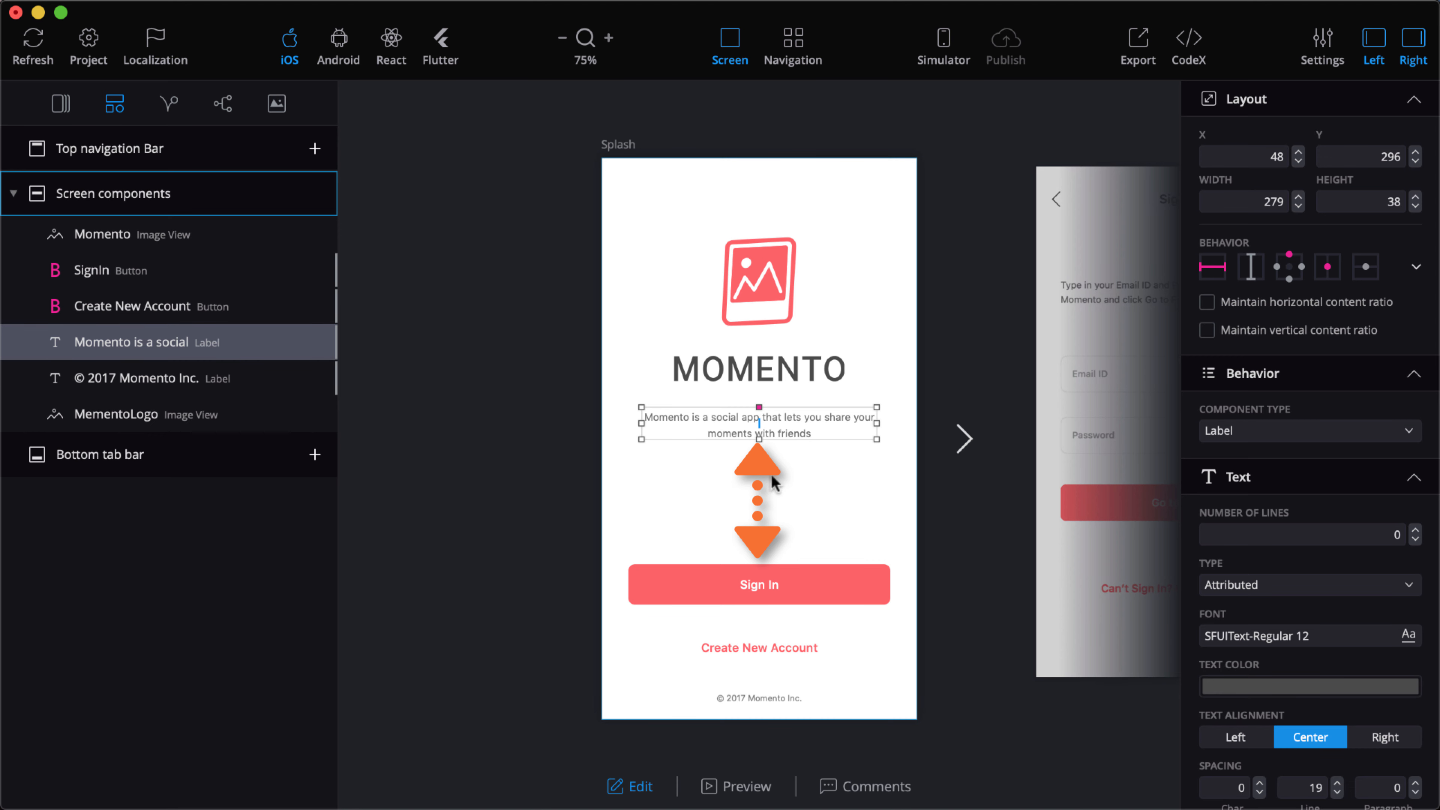
pyautogui.click(746, 786)
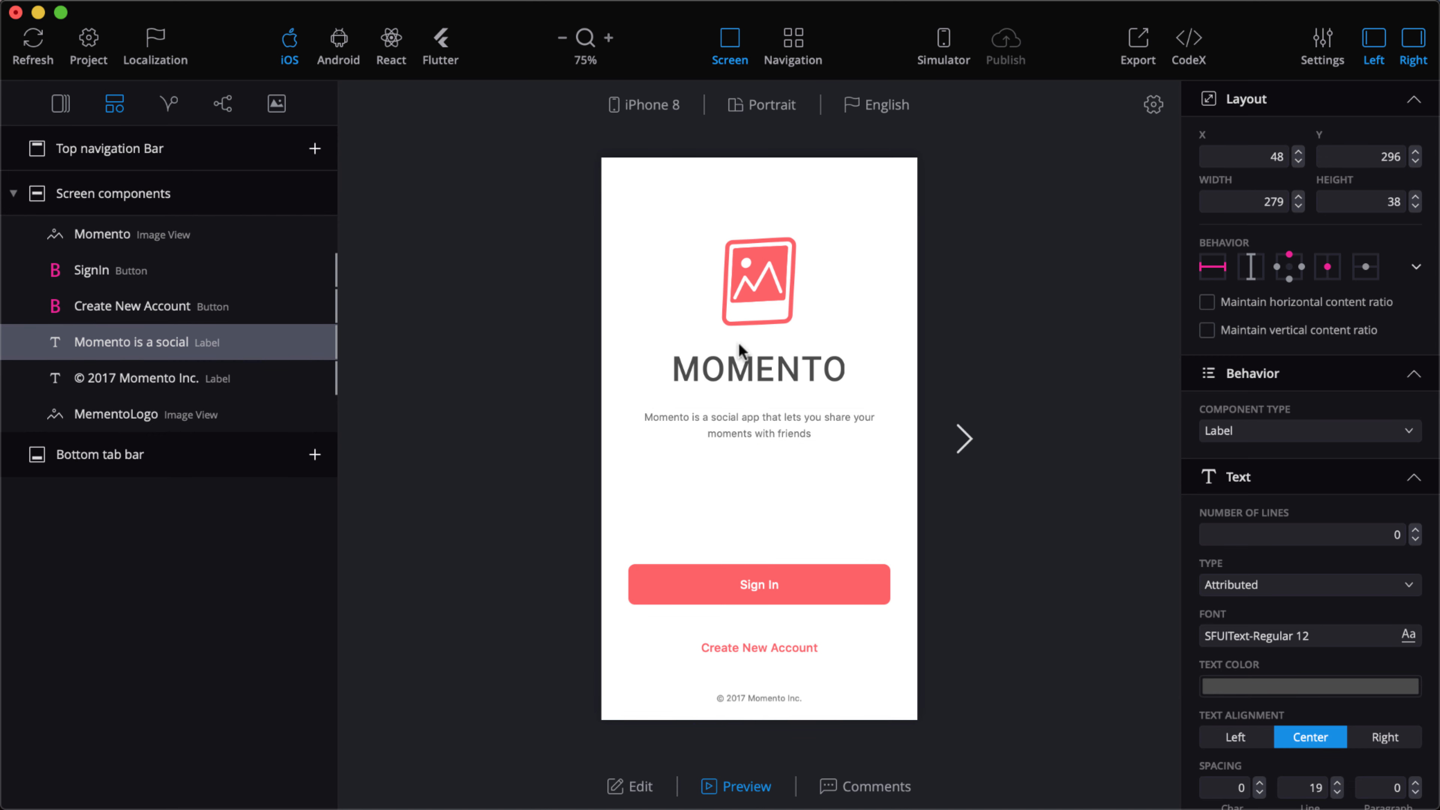
pyautogui.click(649, 107)
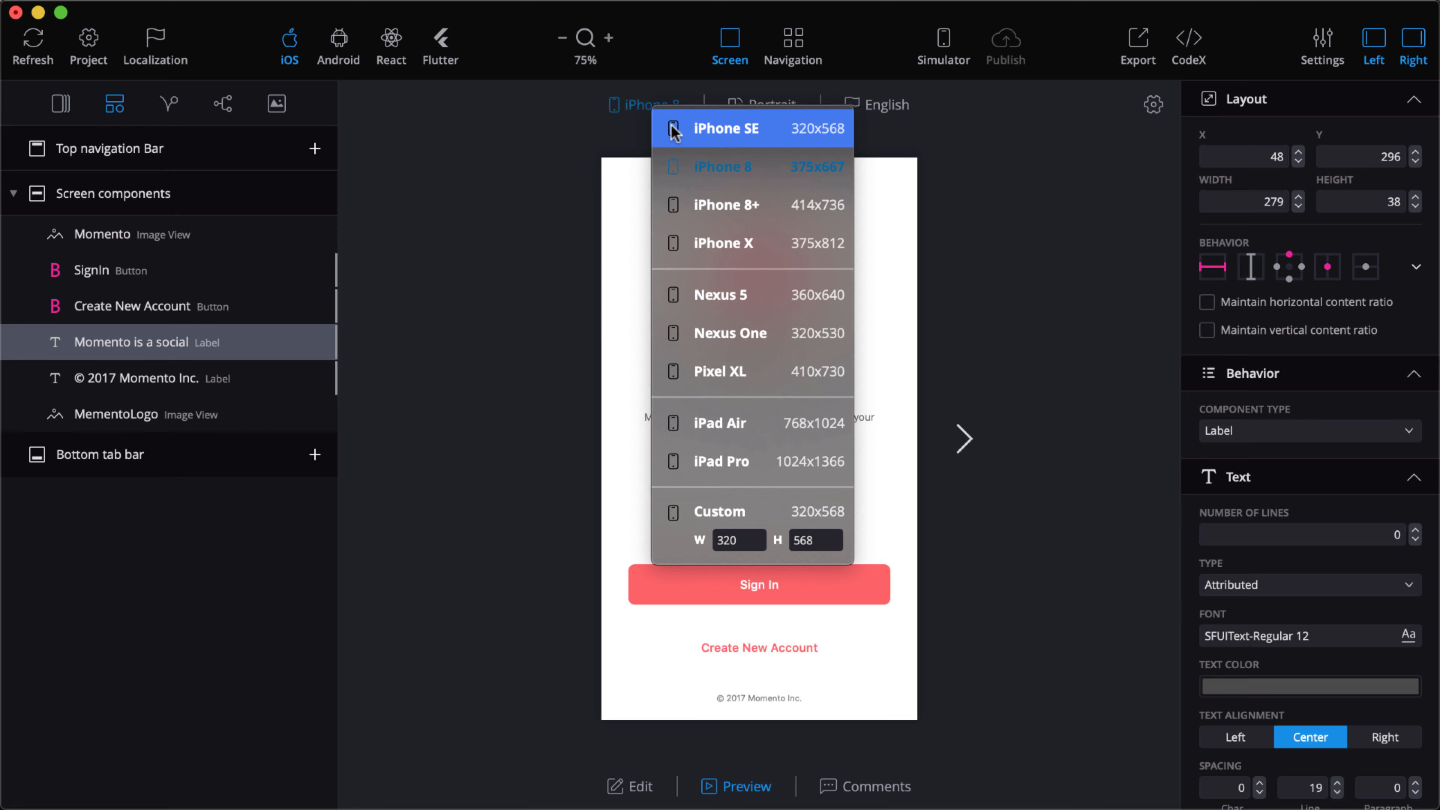
pyautogui.click(673, 130)
pyautogui.click(656, 105)
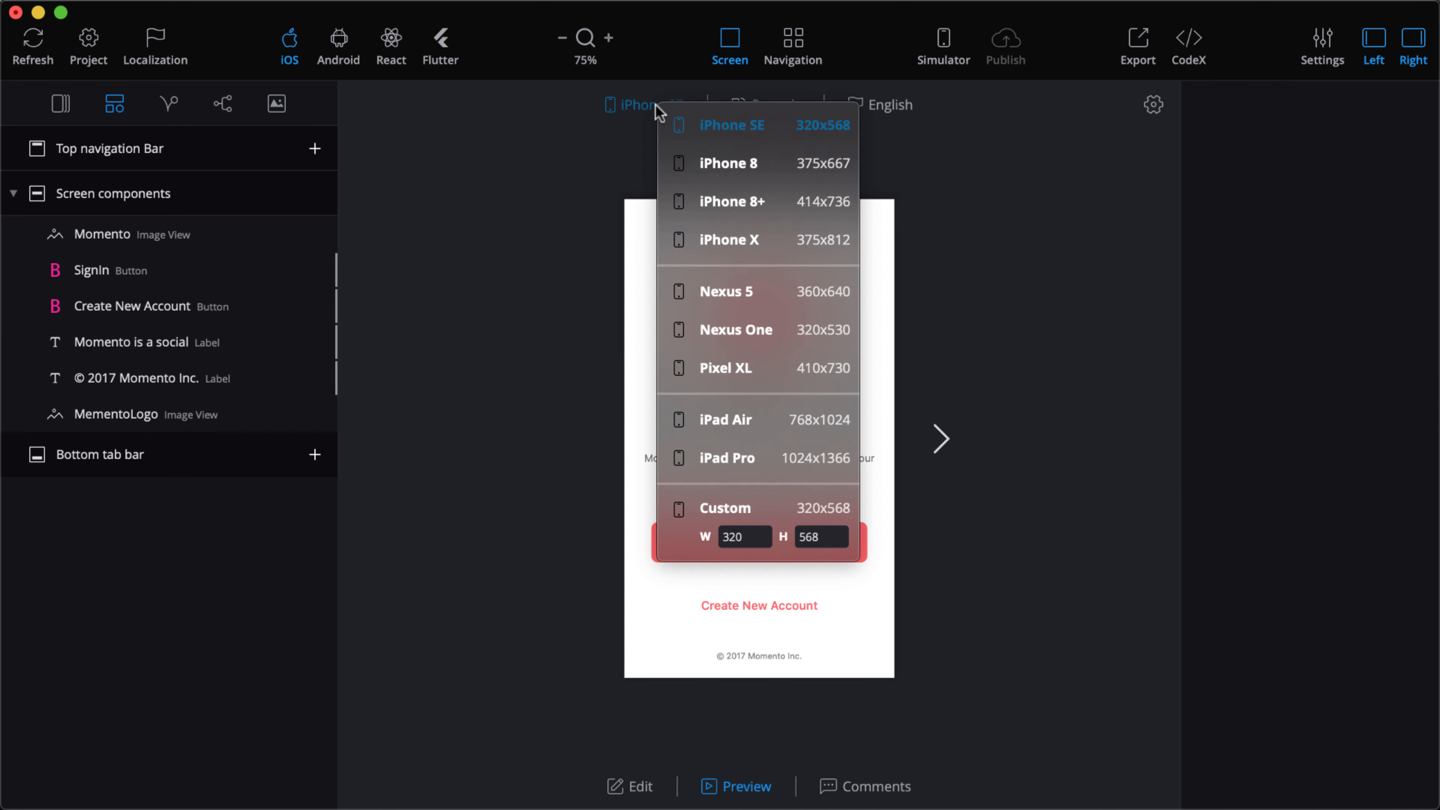
pyautogui.click(721, 241)
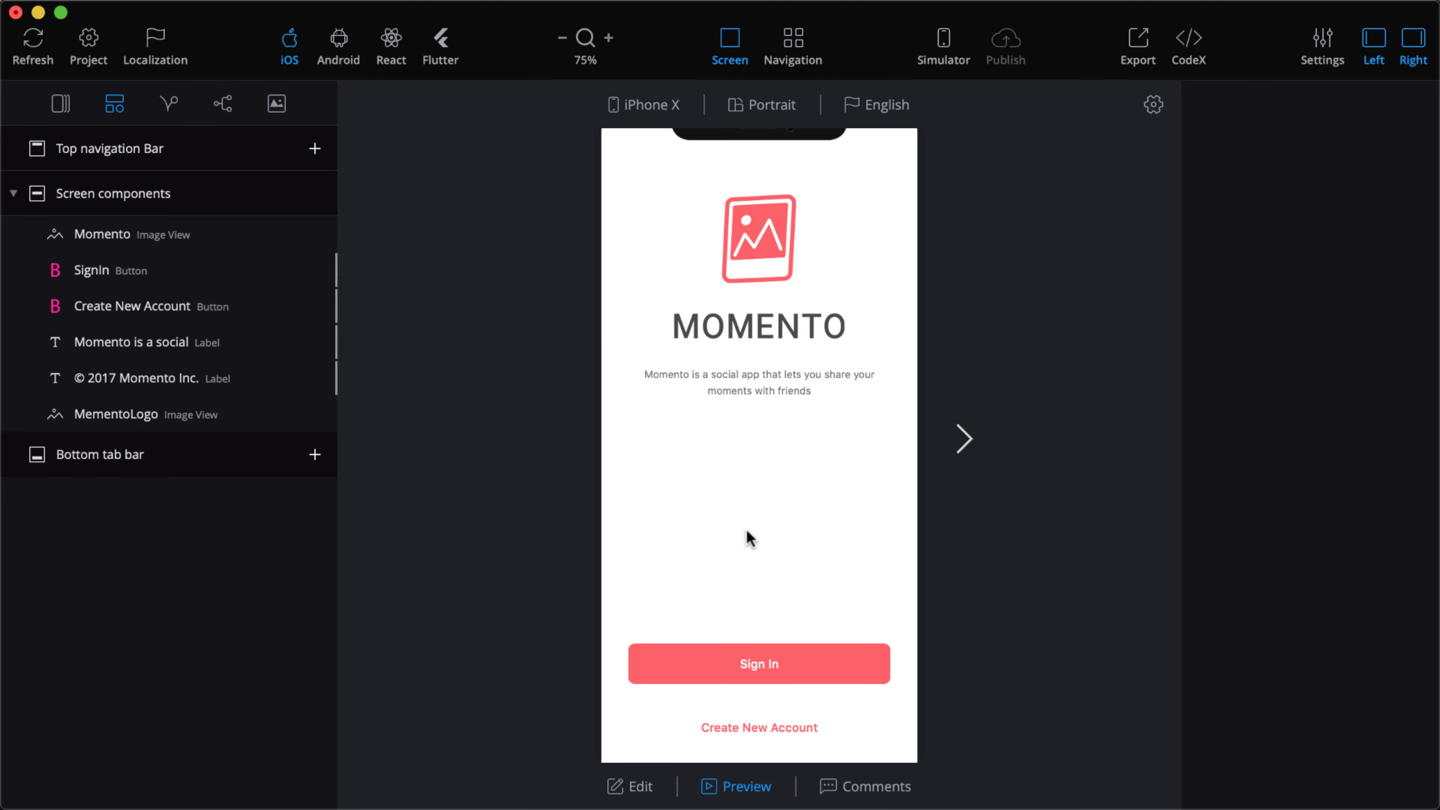
pyautogui.scroll(-2, 746, 530)
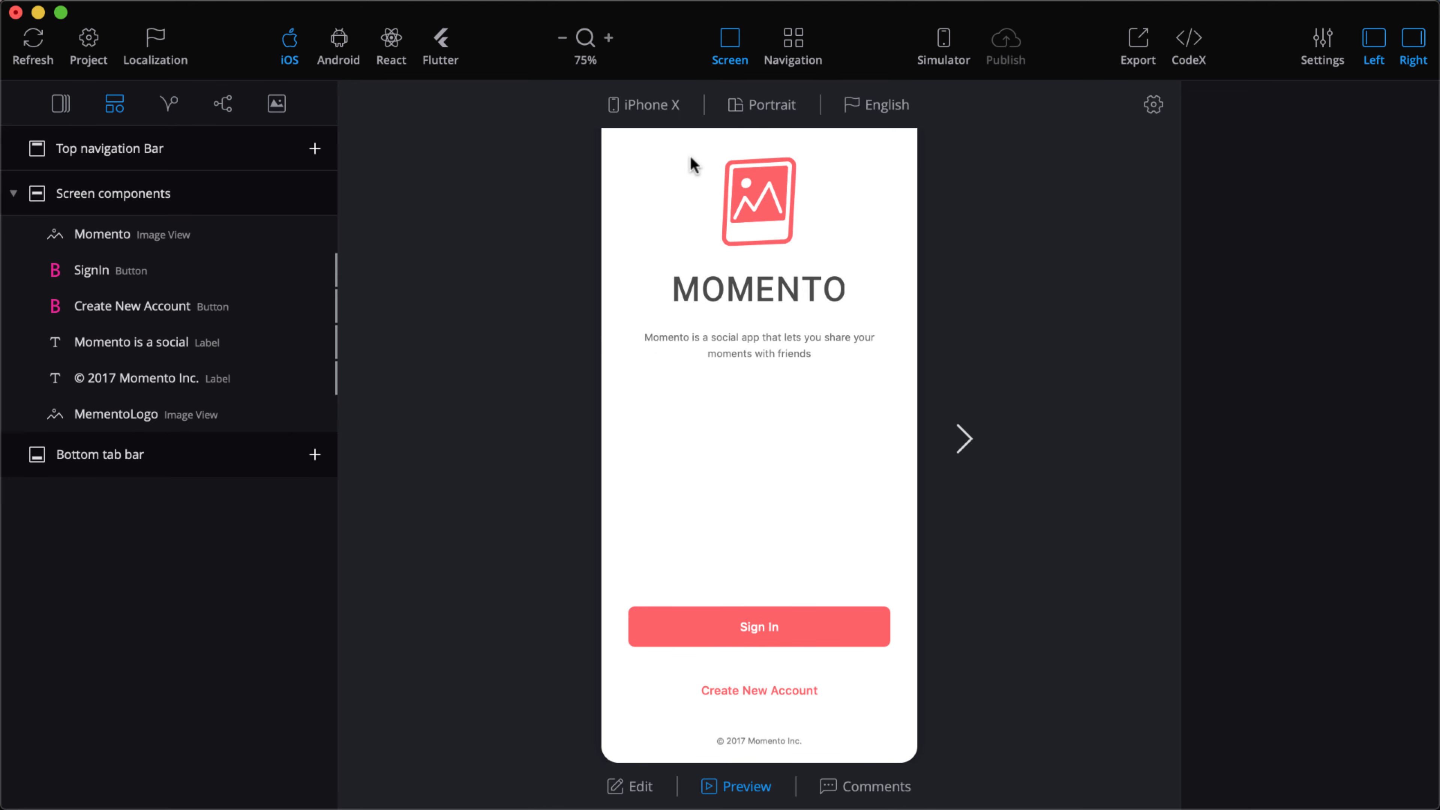
pyautogui.click(656, 107)
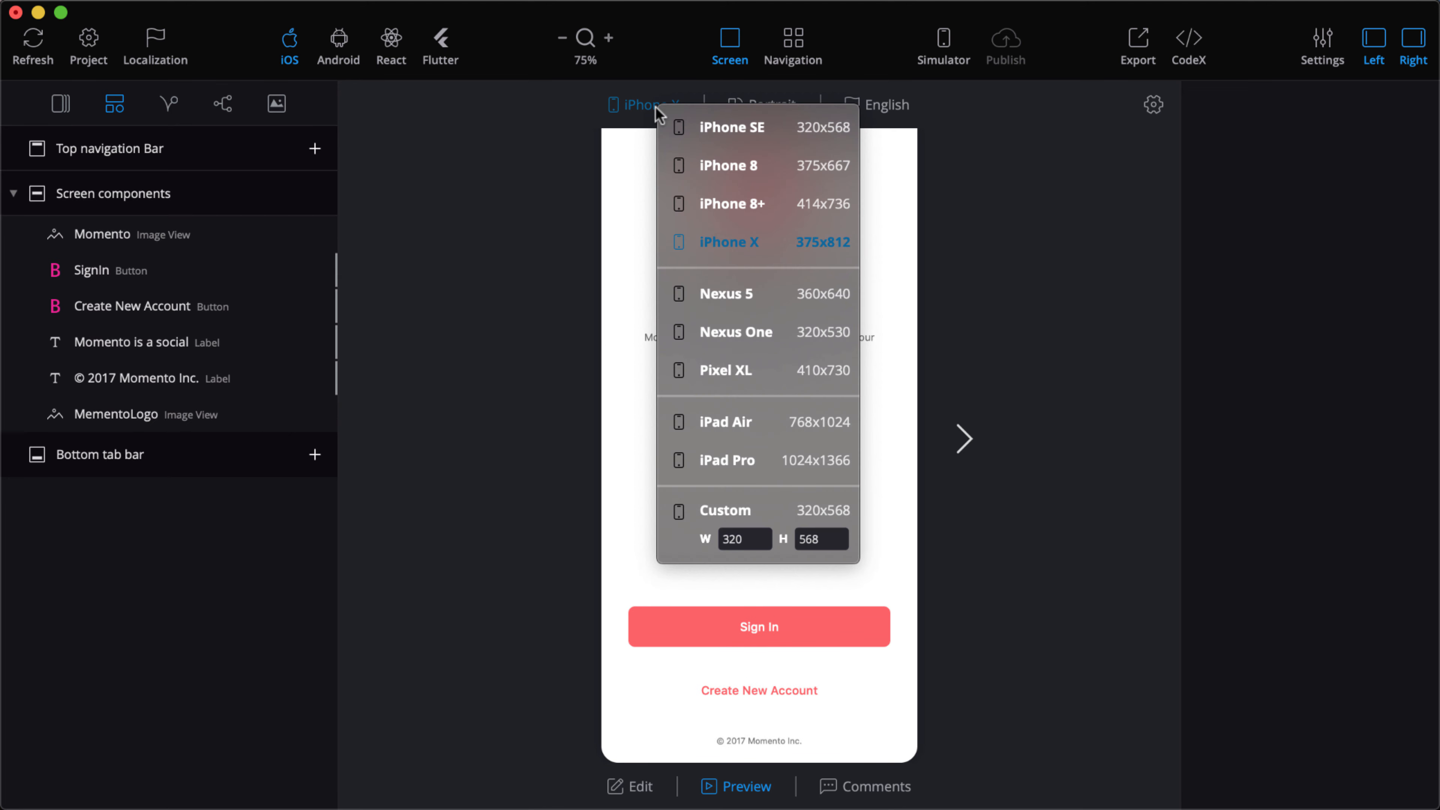
pyautogui.click(697, 165)
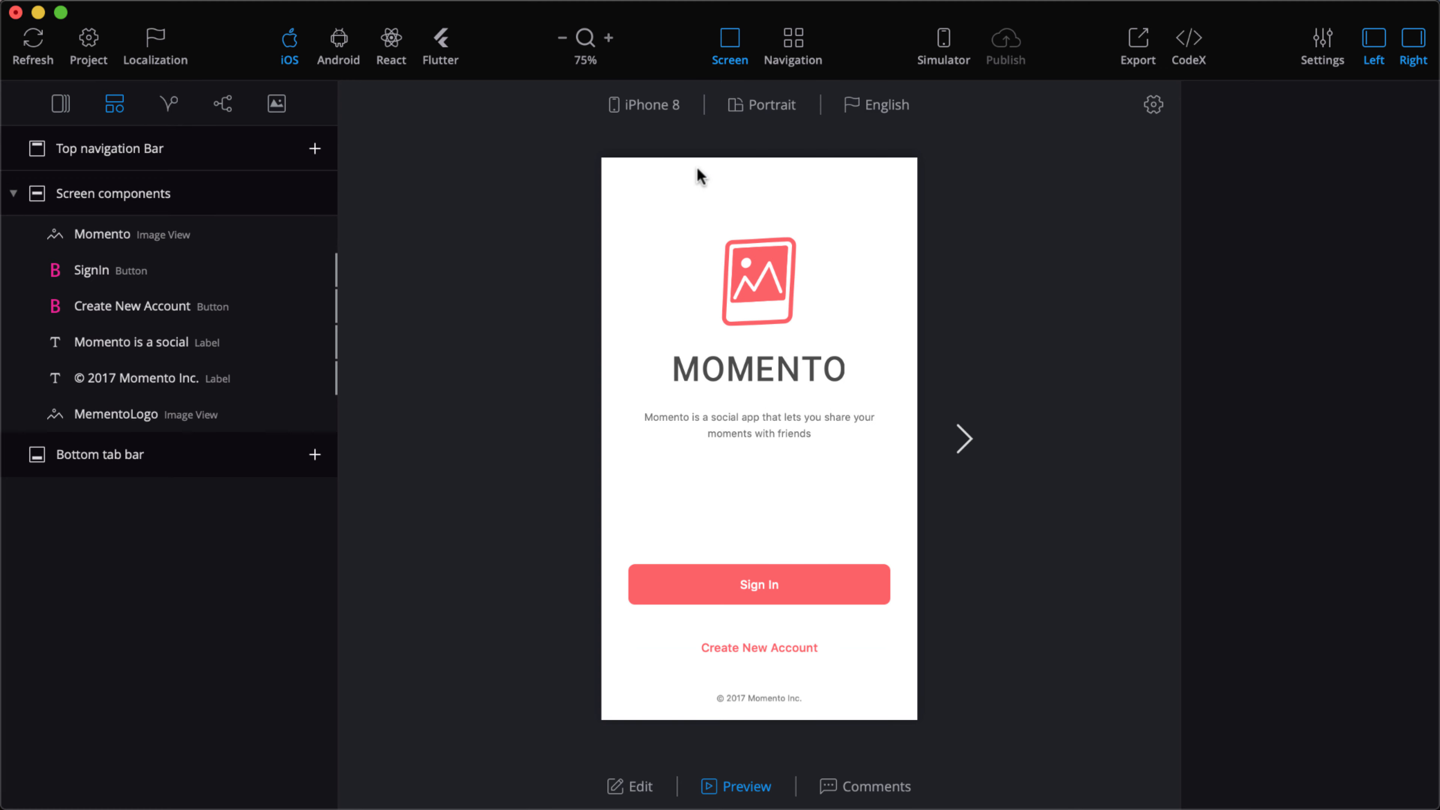
# Go to the Sign In screen and preview its layout on iPhone SE and iPhone 8
pyautogui.click(969, 439)
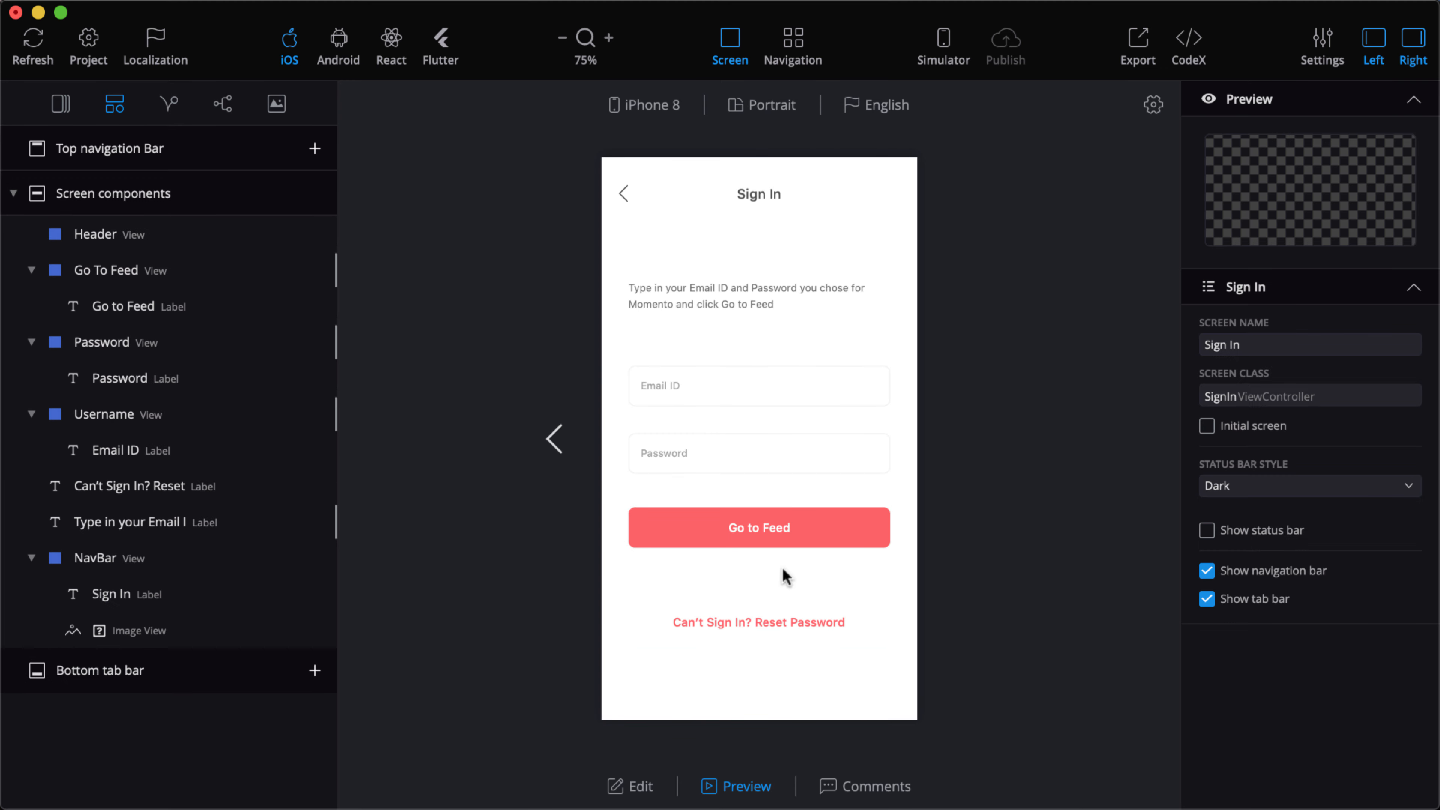
pyautogui.click(658, 105)
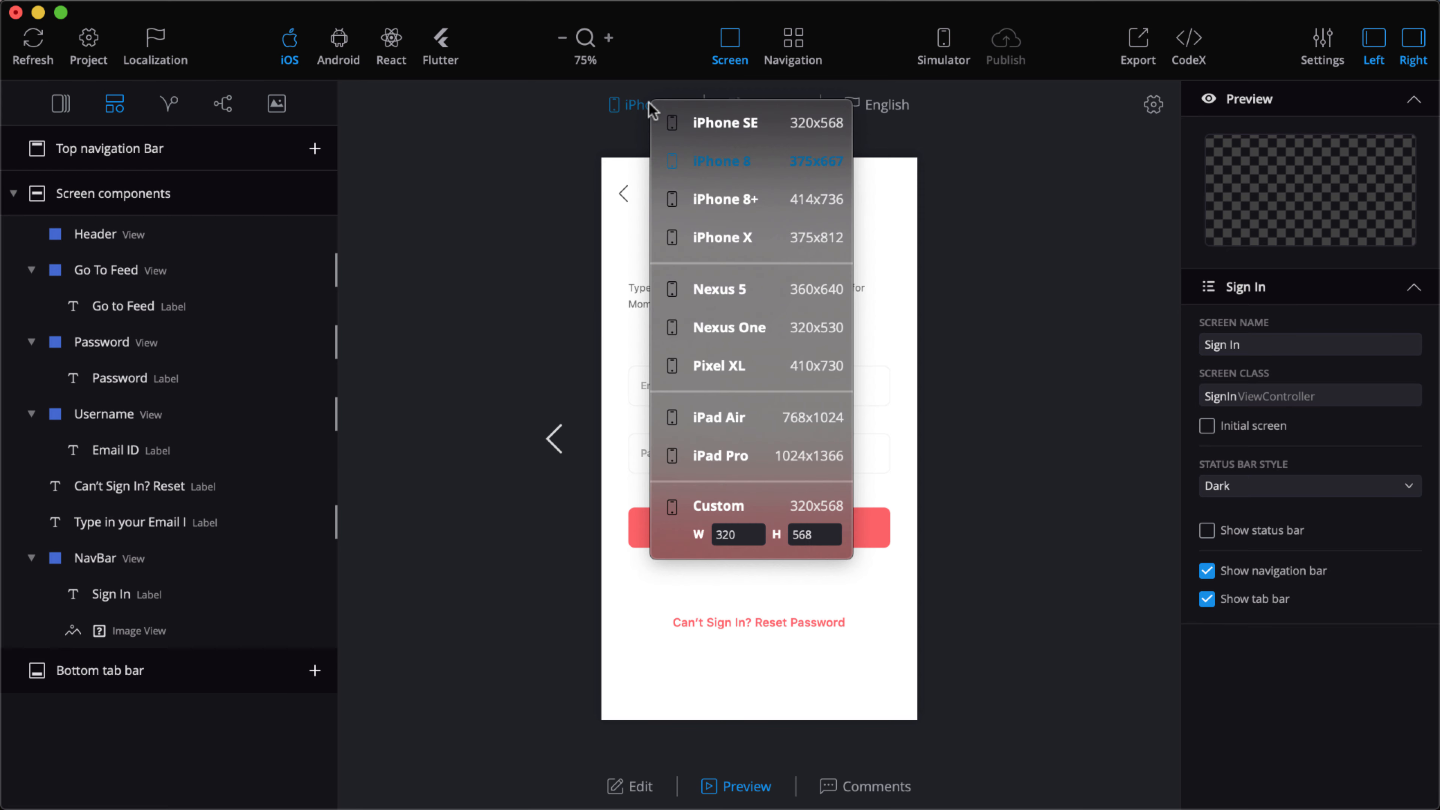
pyautogui.click(689, 124)
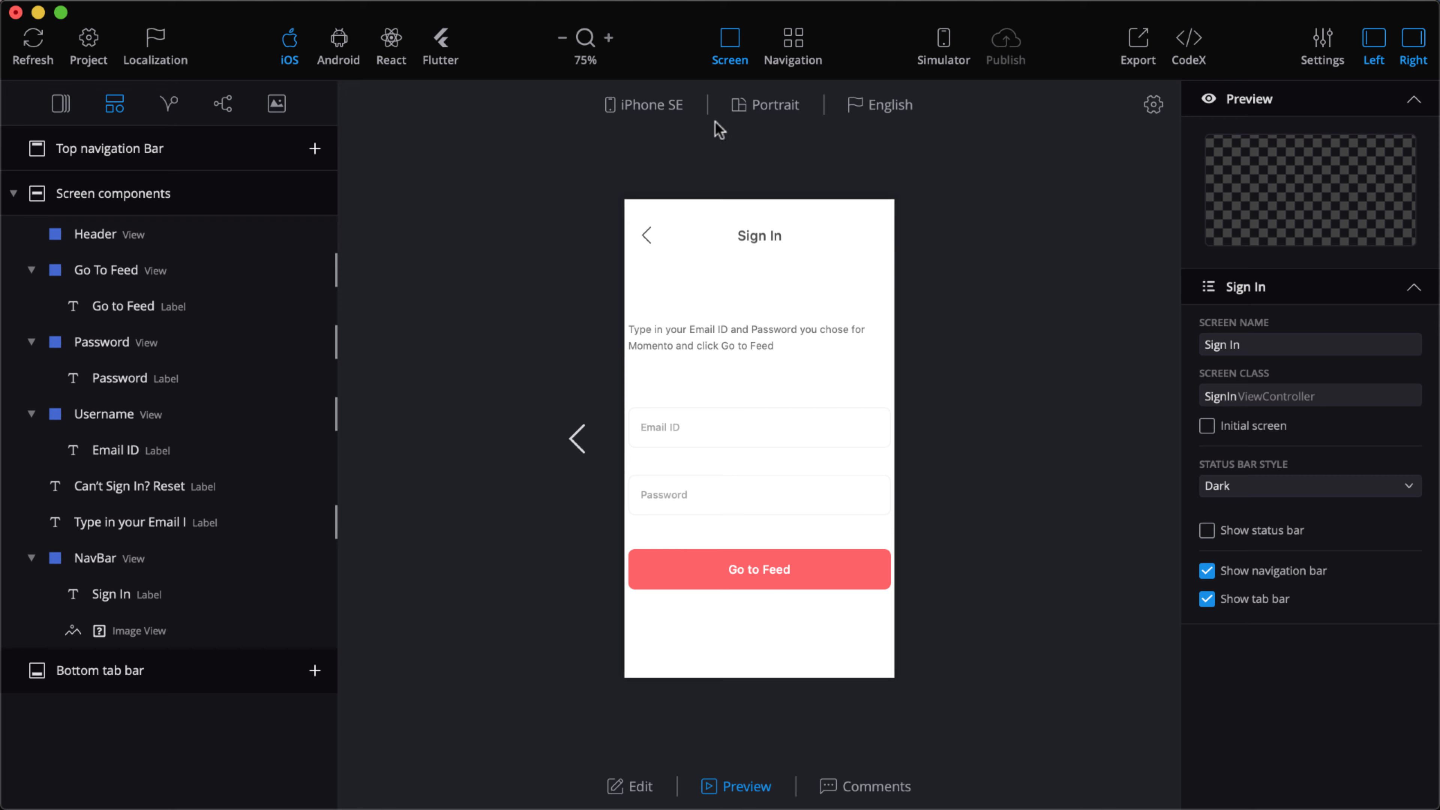
pyautogui.click(664, 102)
pyautogui.click(689, 151)
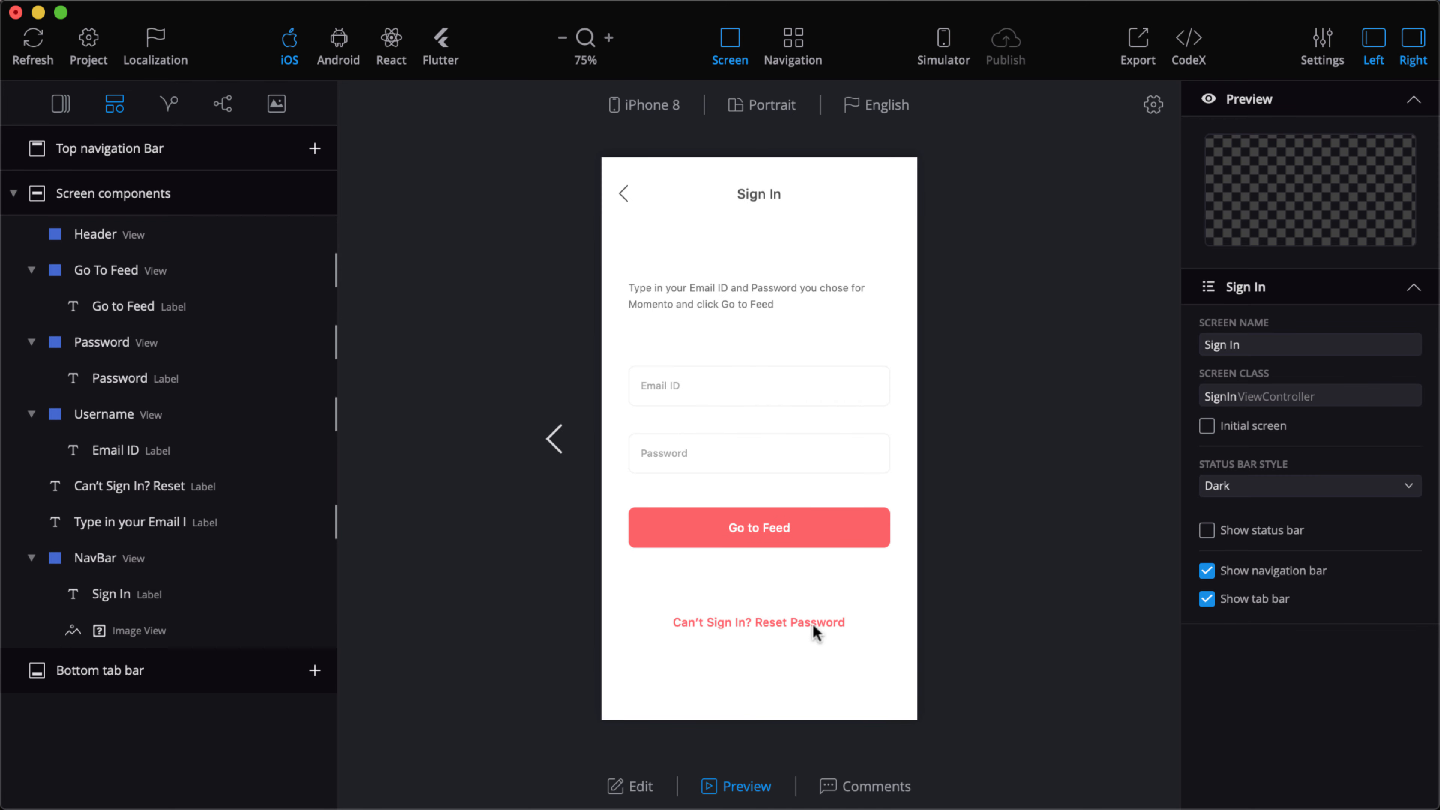
# Return to editing and pin the Go To Feed view to its parent's left and right edges
pyautogui.click(633, 787)
pyautogui.click(775, 621)
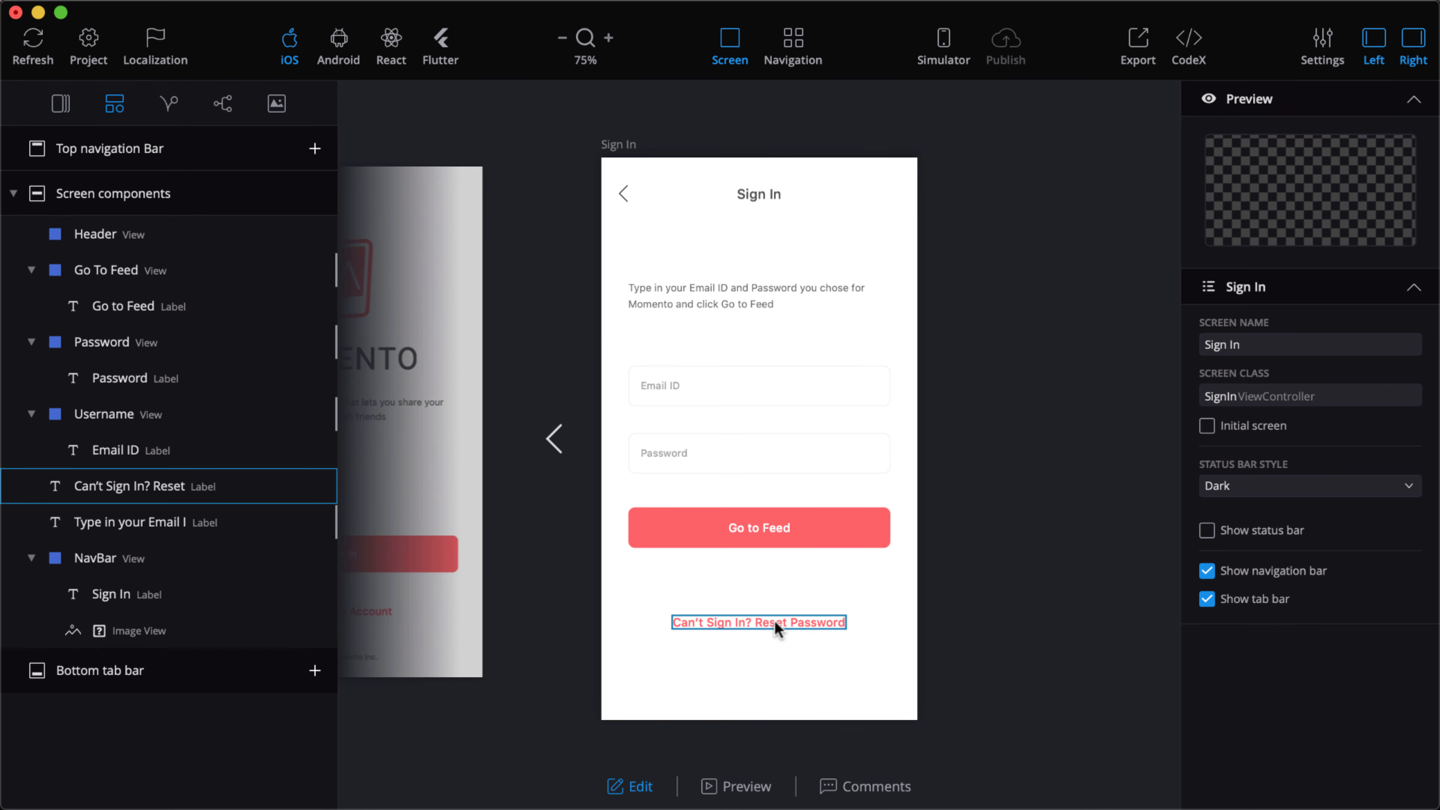
pyautogui.click(775, 621)
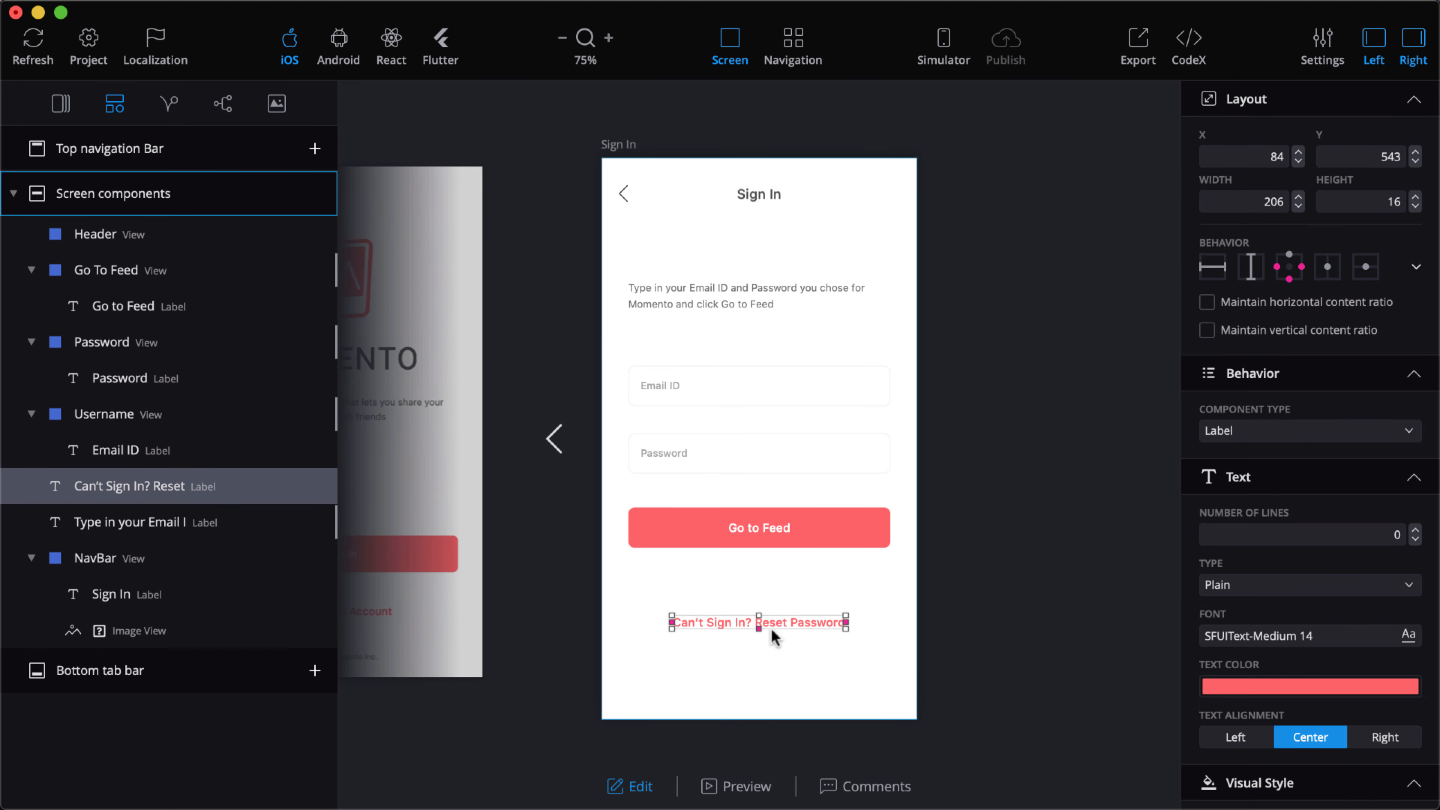
pyautogui.click(769, 528)
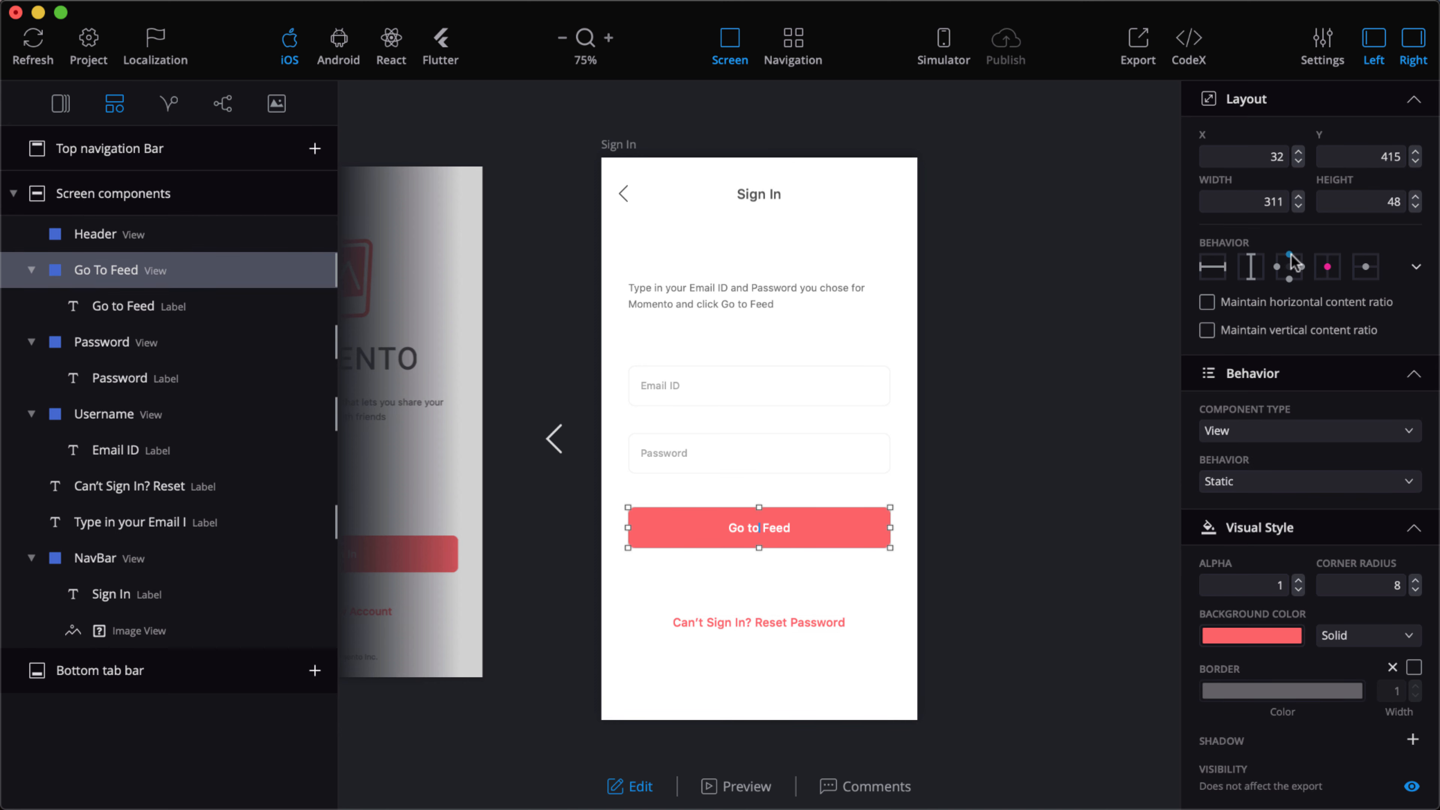
pyautogui.click(1277, 267)
pyautogui.click(1302, 267)
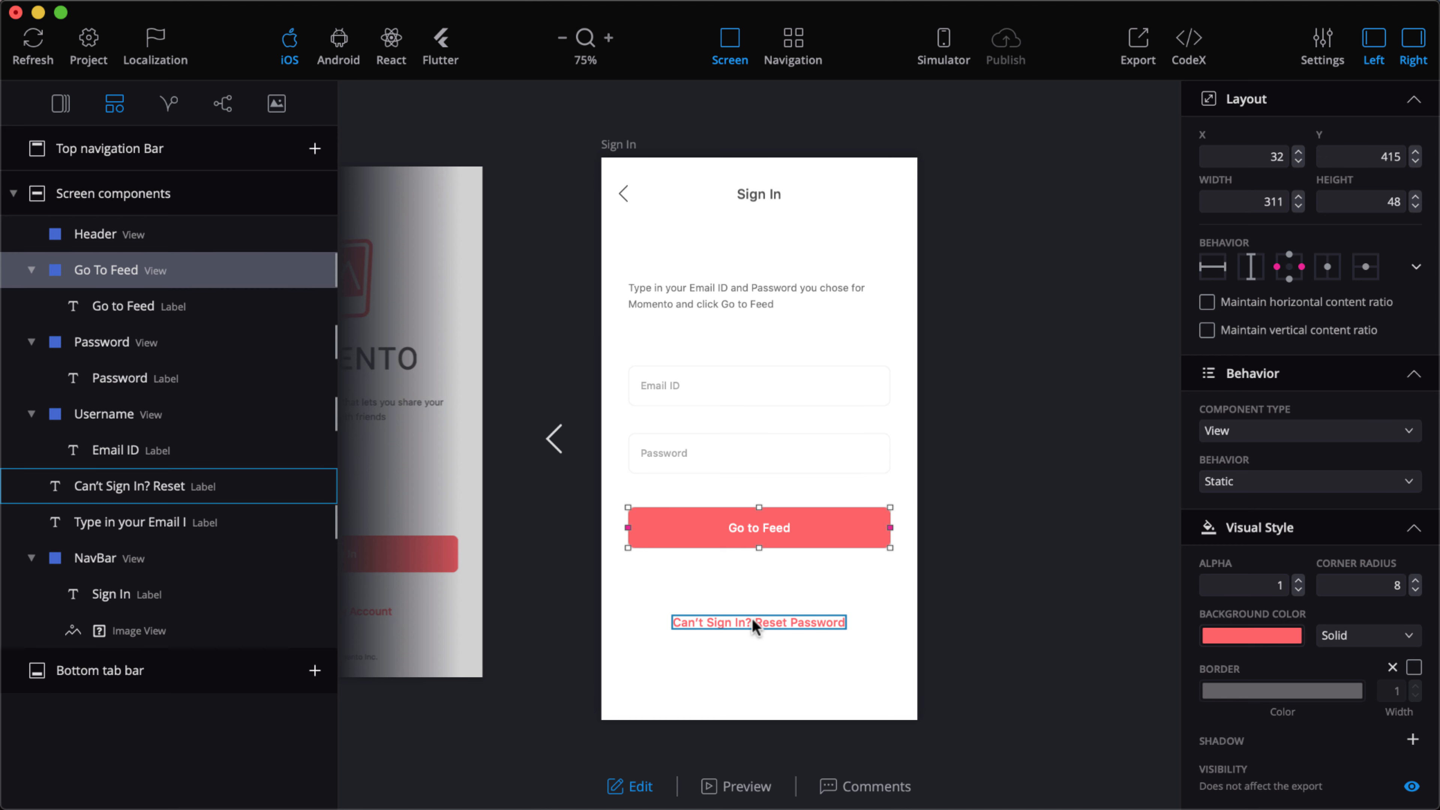
# Convert the Can't Sign In? Reset Password label to a Button component
pyautogui.click(753, 621)
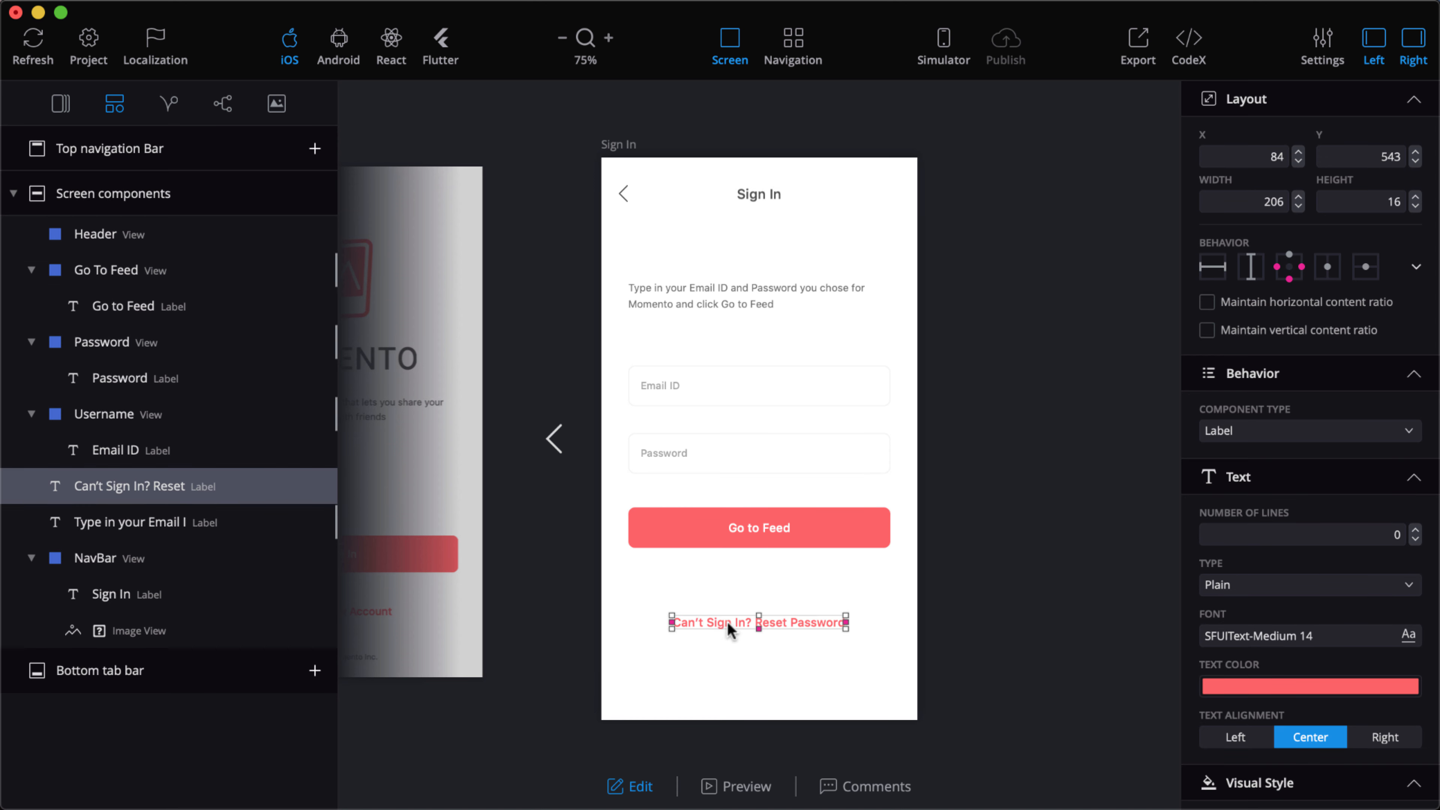
pyautogui.click(1323, 433)
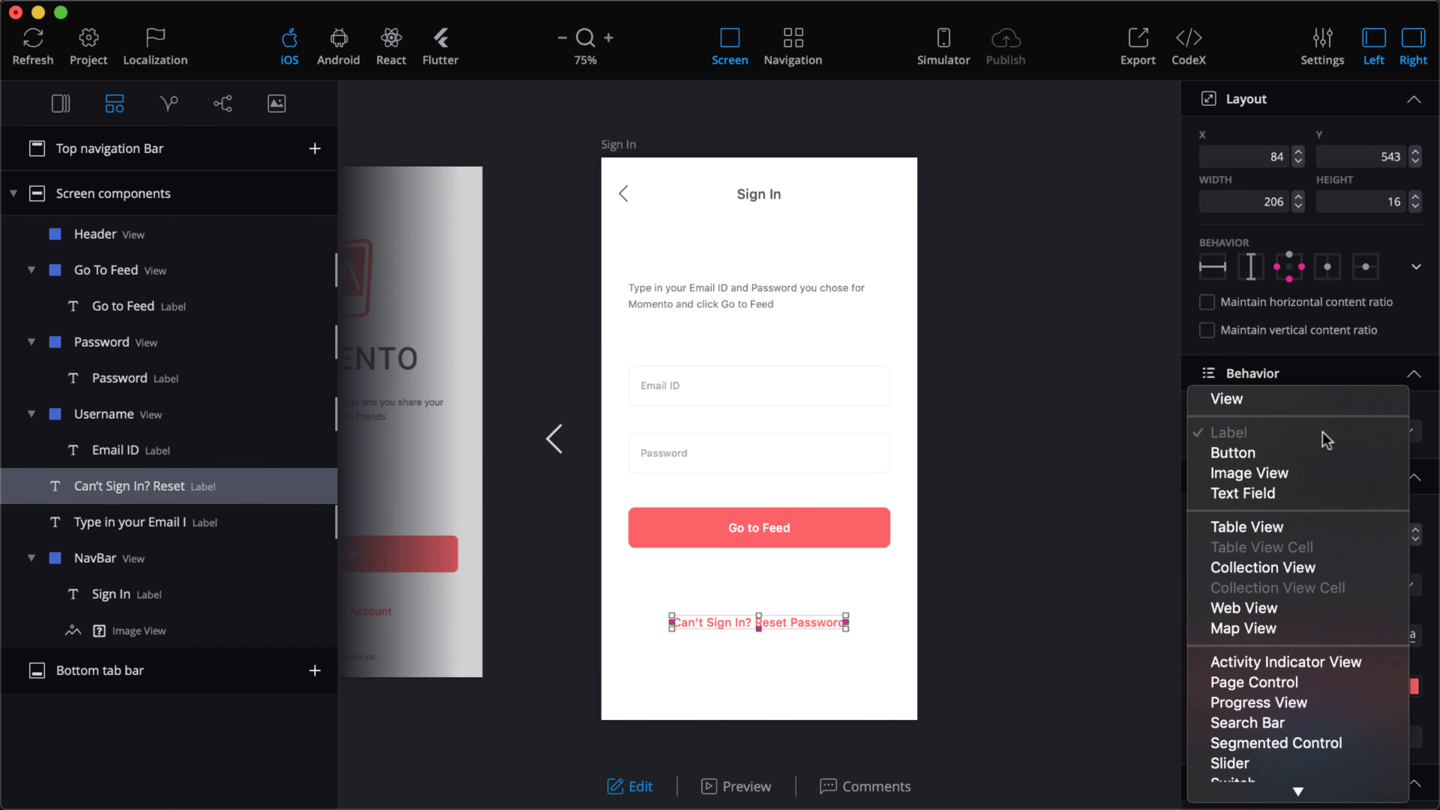
pyautogui.click(1247, 452)
# Resize the Can't Sign In? Reset Password button to 311 by 48 and move it to about X 22, Y 582
pyautogui.click(854, 535)
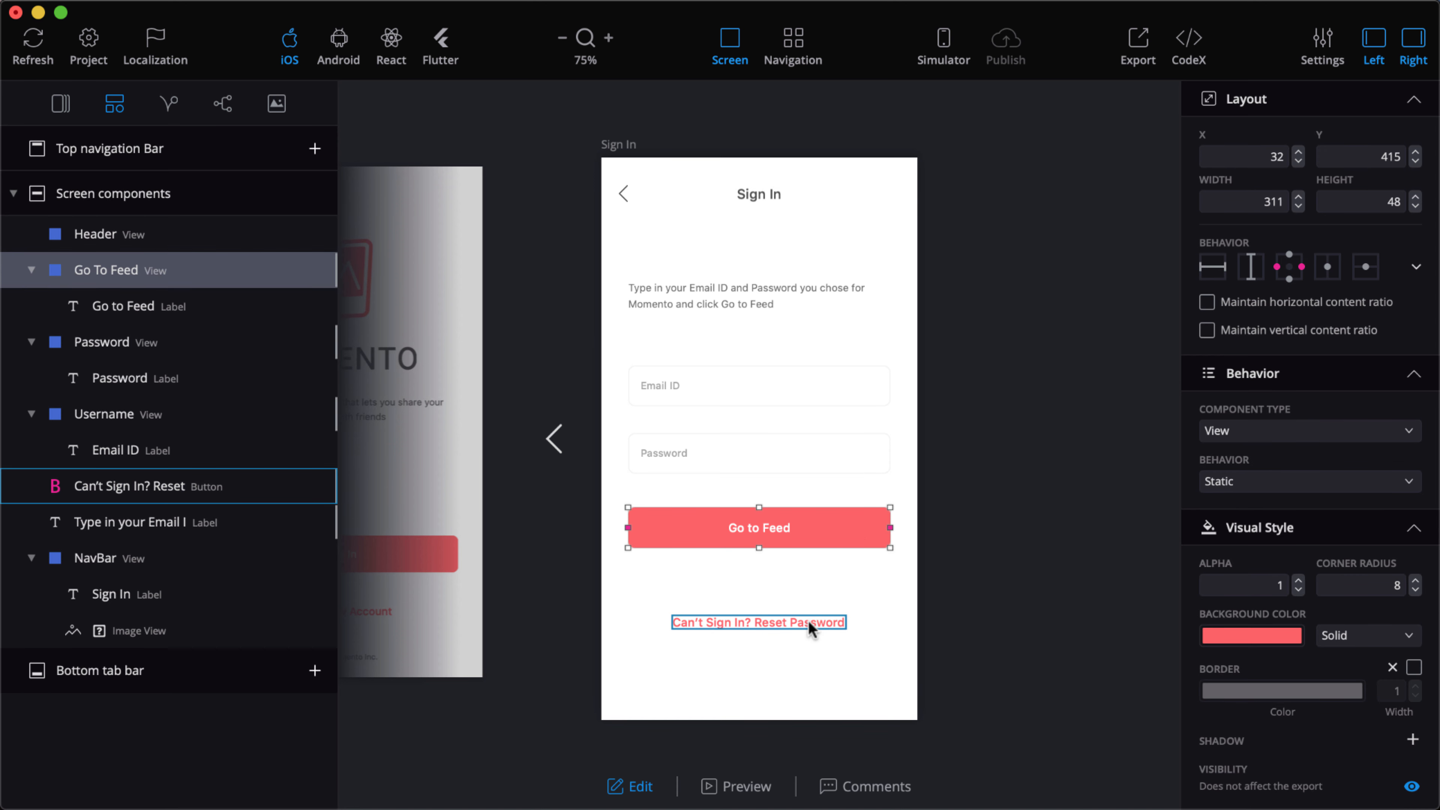
pyautogui.click(759, 622)
pyautogui.doubleClick(1260, 202)
pyautogui.write('311')
pyautogui.press('Tab')
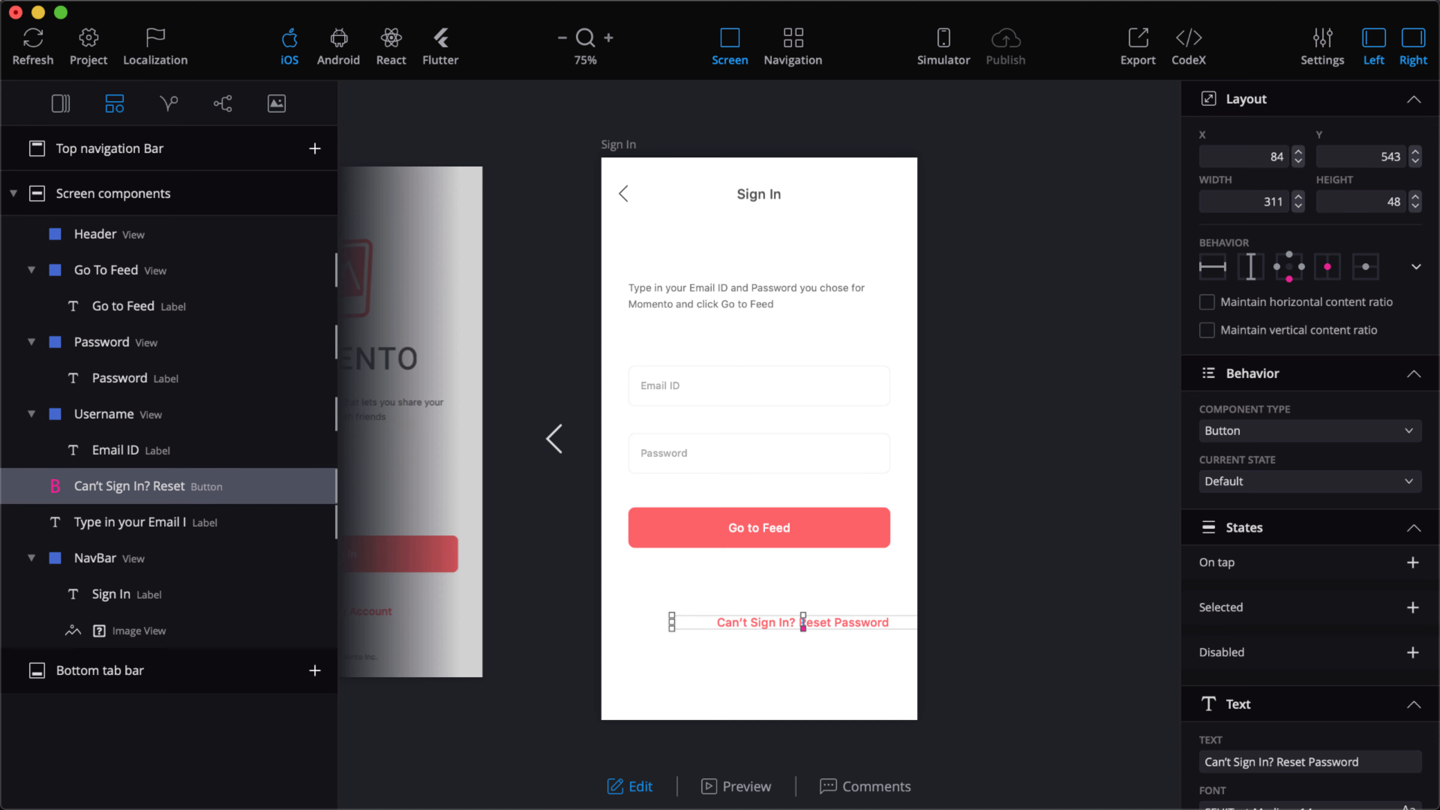
pyautogui.moveTo(841, 630); pyautogui.dragTo(788, 664)
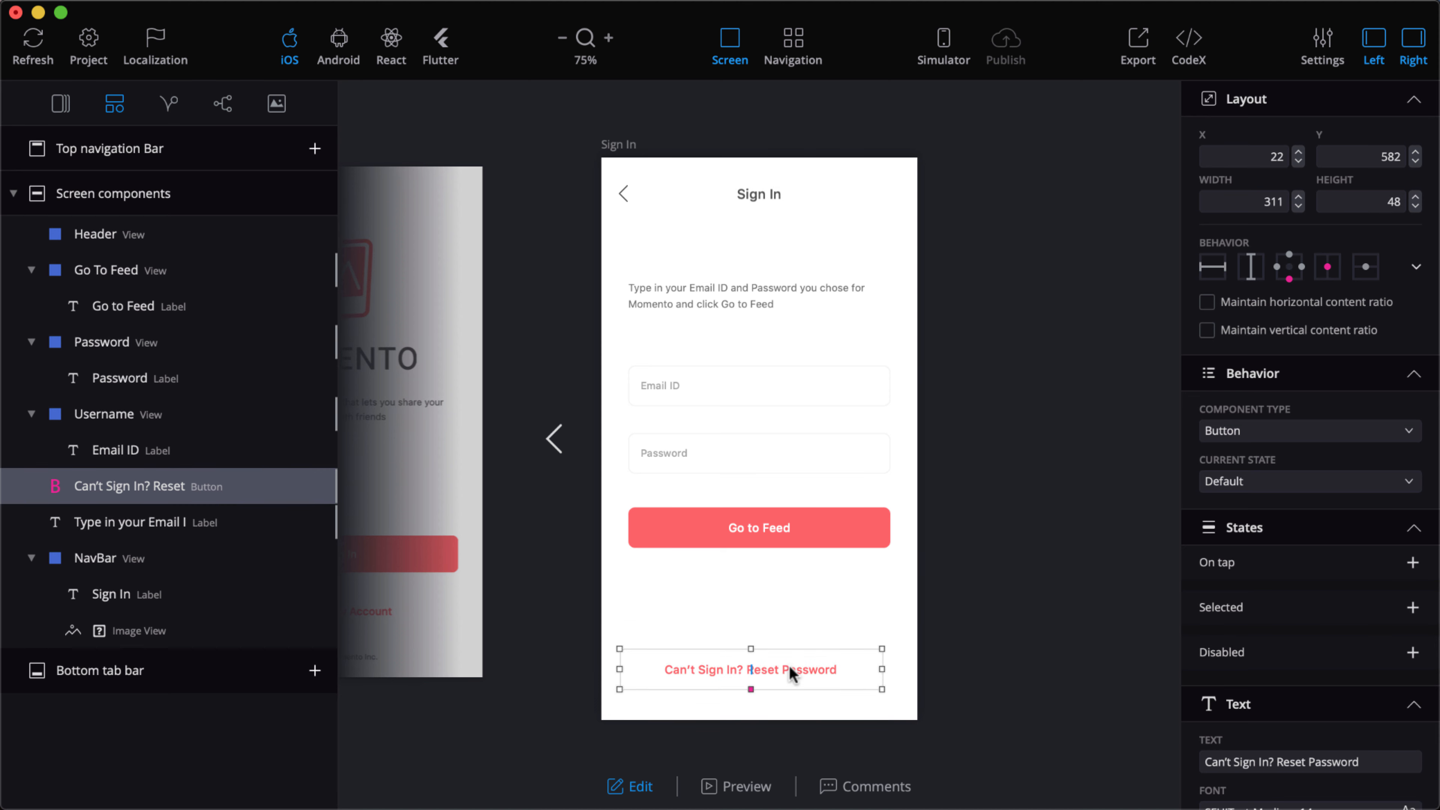
# Move the Go To Feed view down to about X 25, Y 504 and pin it to its parent's bottom edge
pyautogui.click(804, 537)
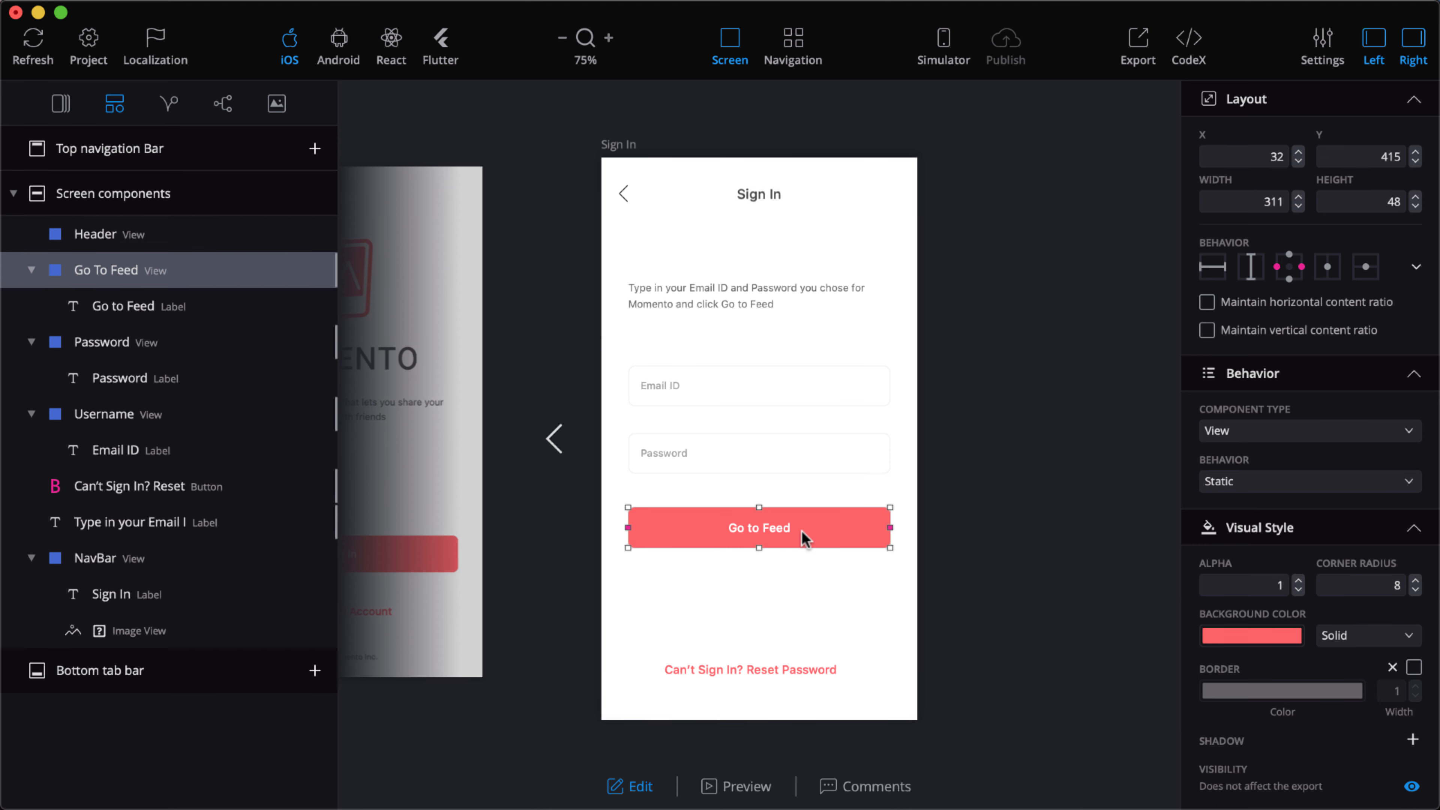
pyautogui.moveTo(802, 531); pyautogui.dragTo(798, 607)
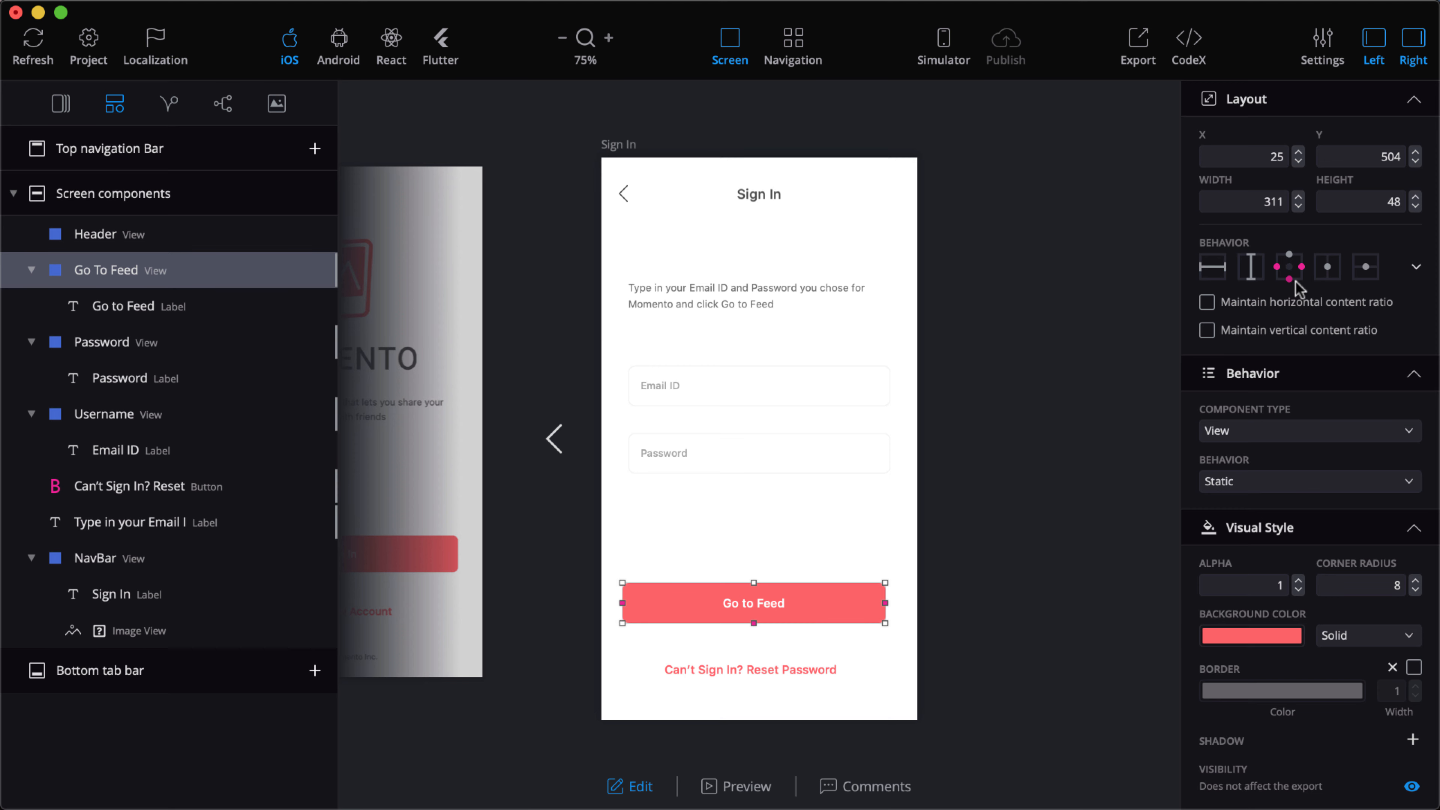
pyautogui.click(566, 489)
# Go back to the Splash screen and add the Slide In Down template animation to the MementoLogo image
pyautogui.click(551, 445)
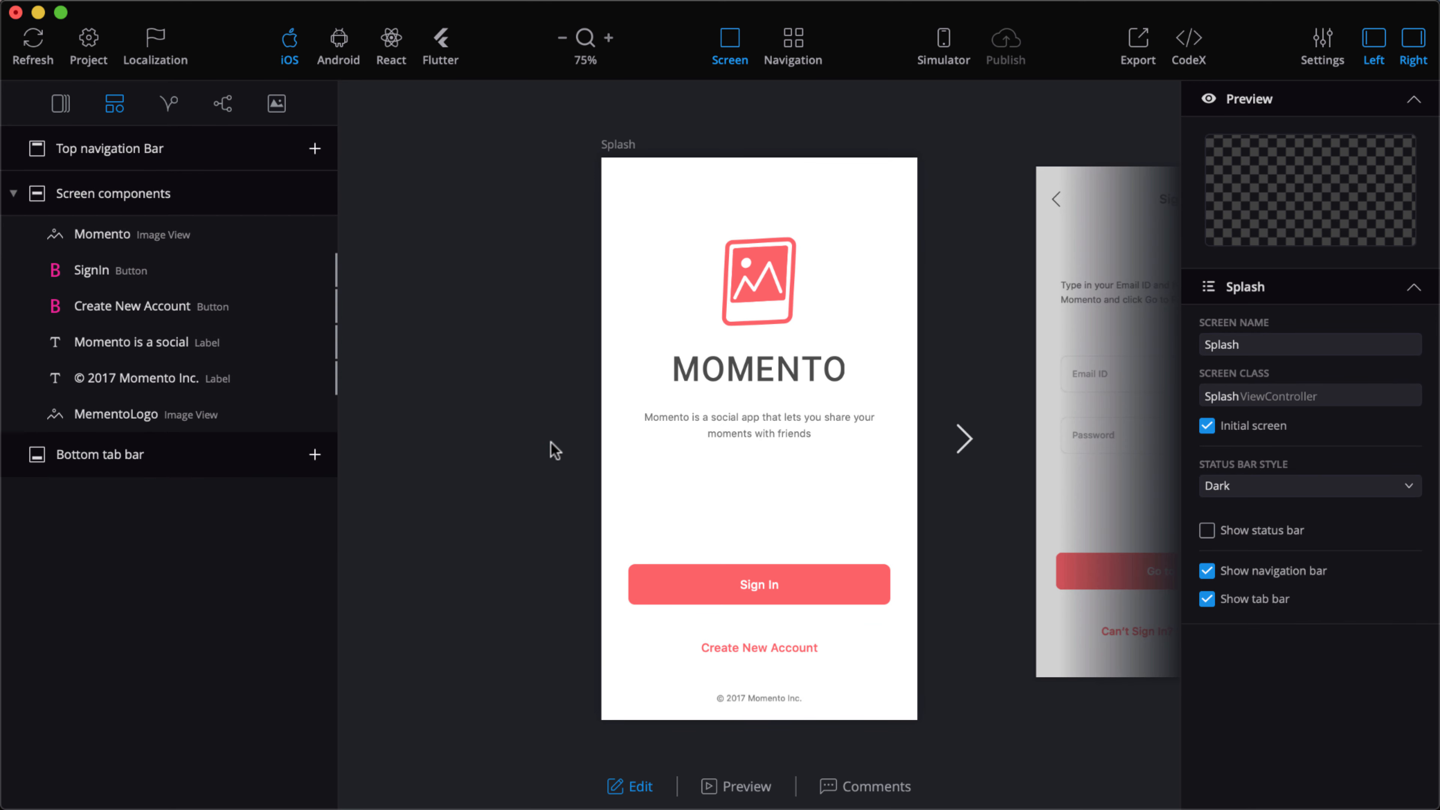
pyautogui.click(756, 288)
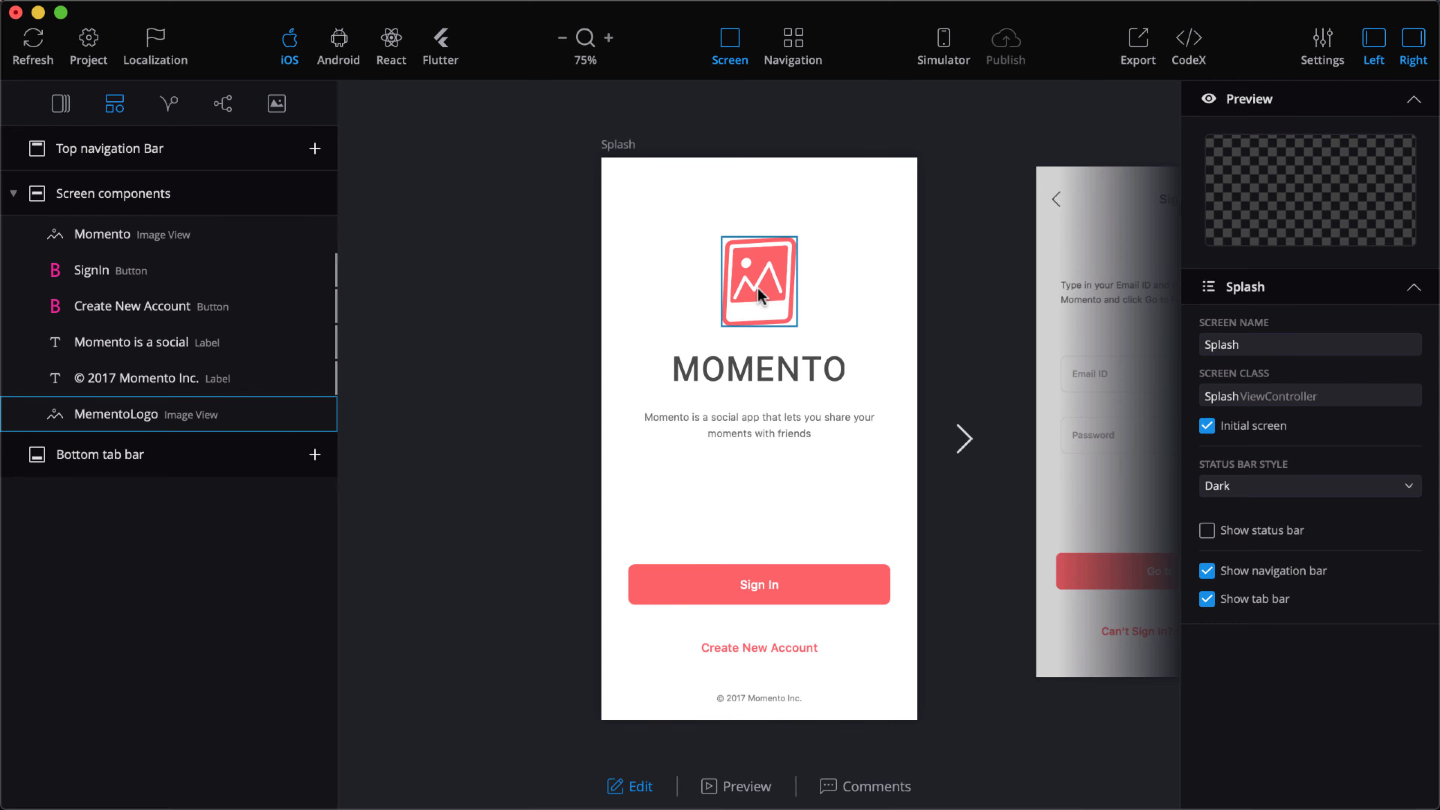
pyautogui.click(760, 288)
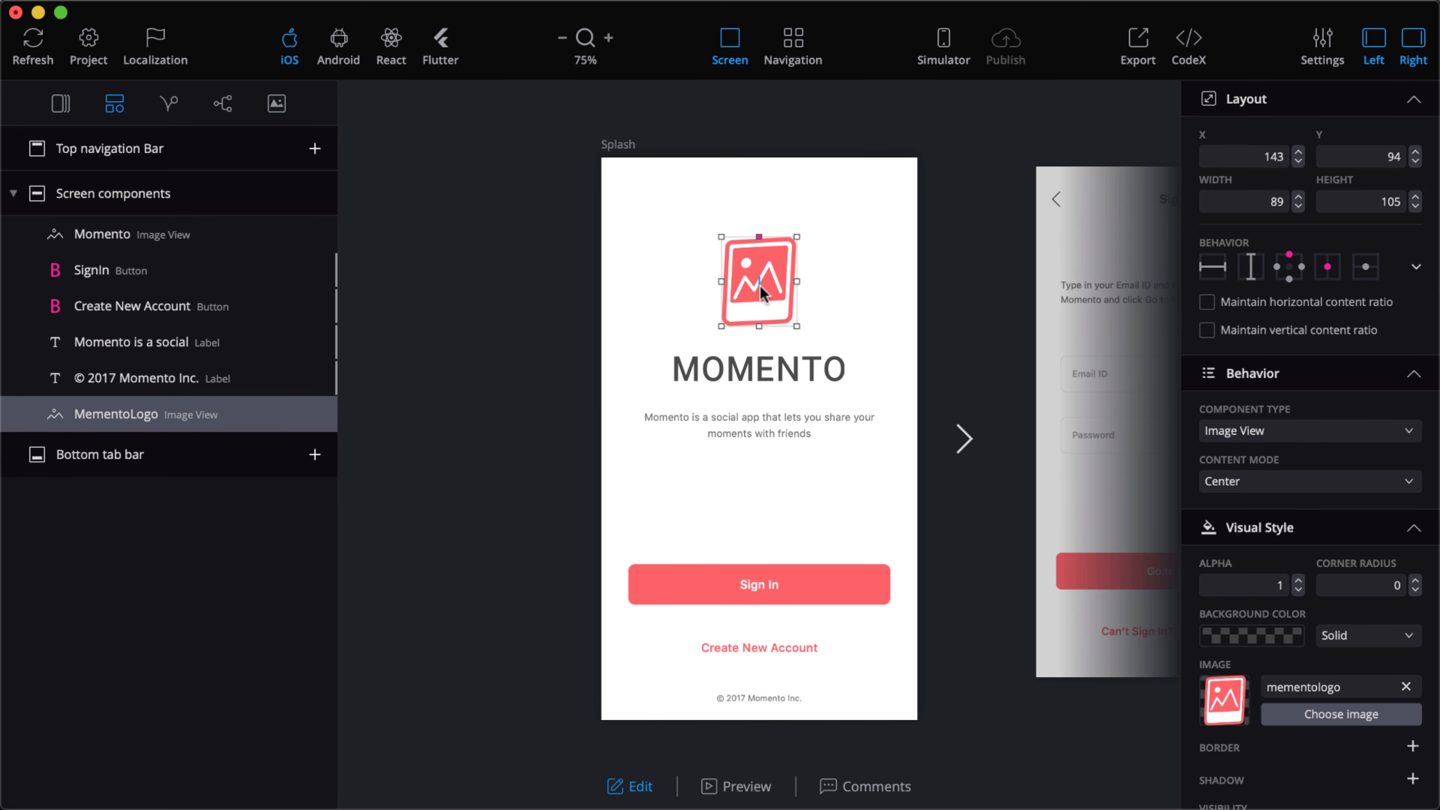
pyautogui.rightClick(767, 292)
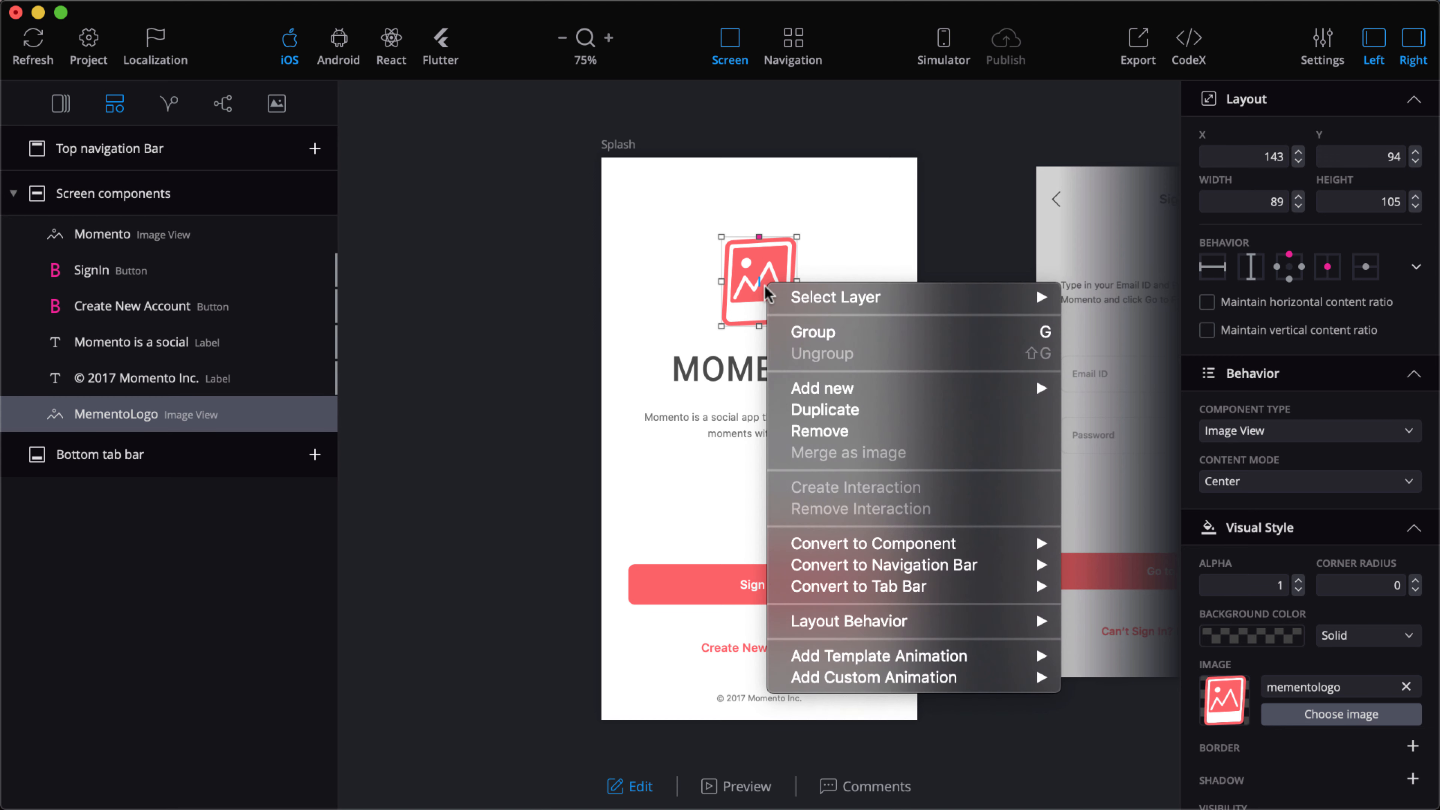
pyautogui.moveTo(876, 661)
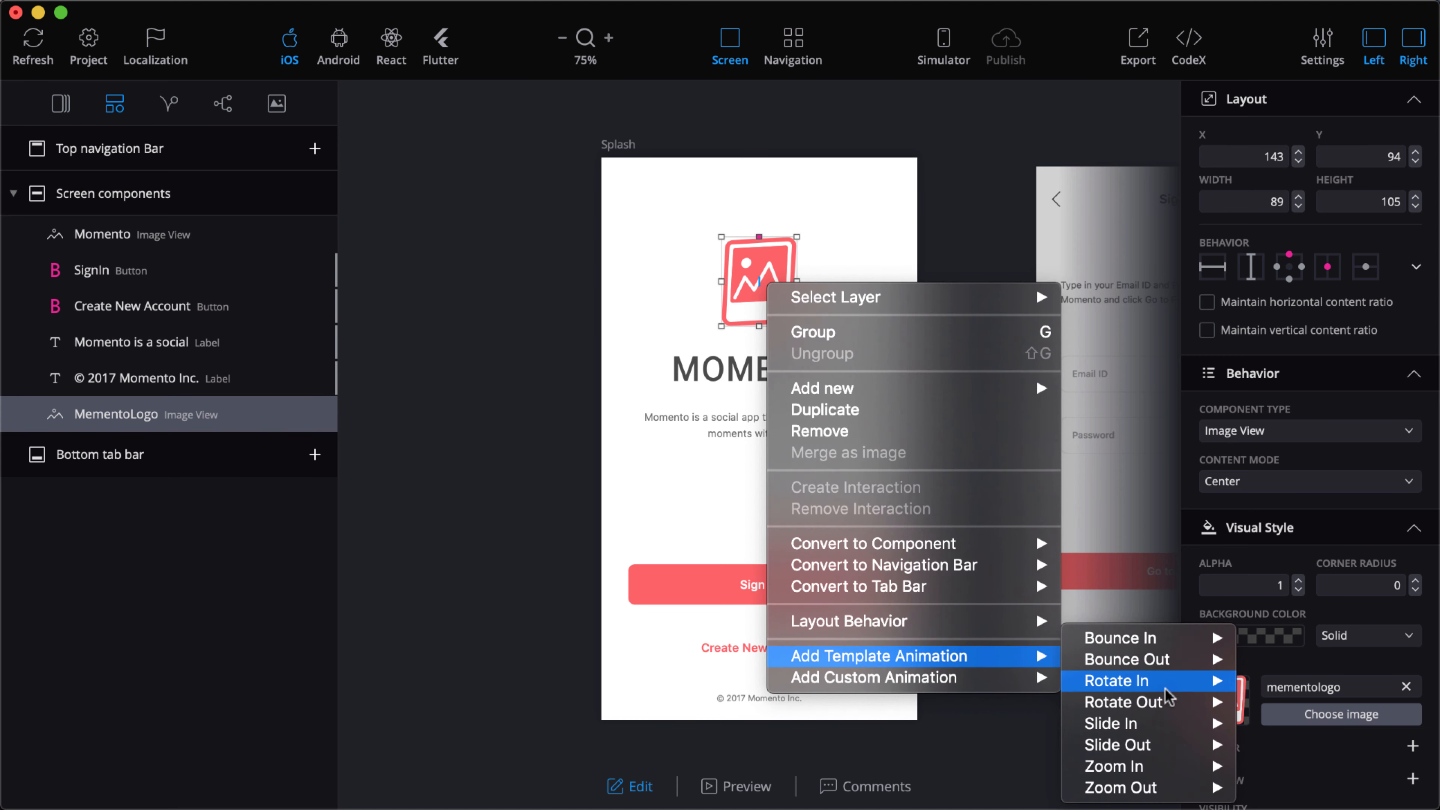
pyautogui.moveTo(1133, 726)
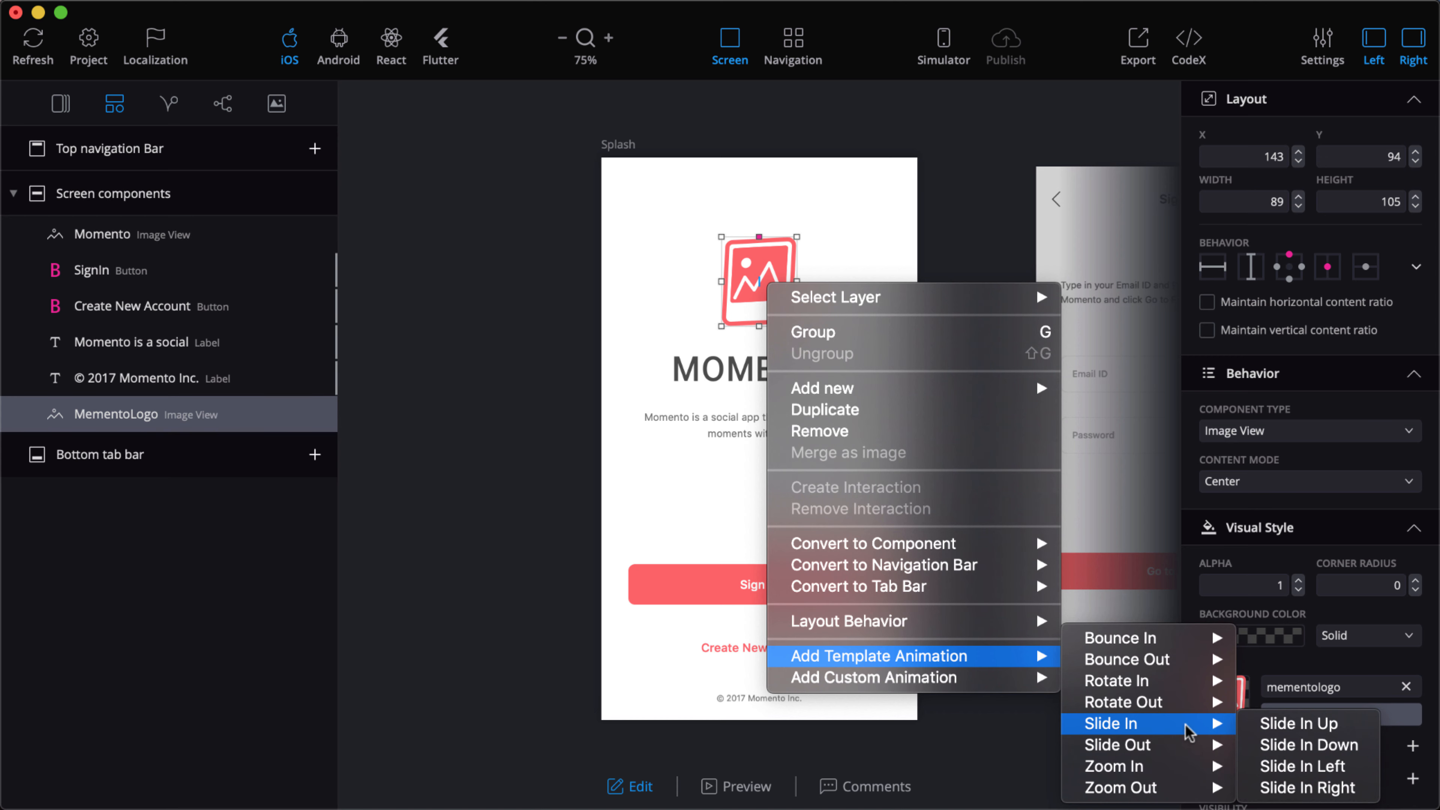
pyautogui.click(1307, 745)
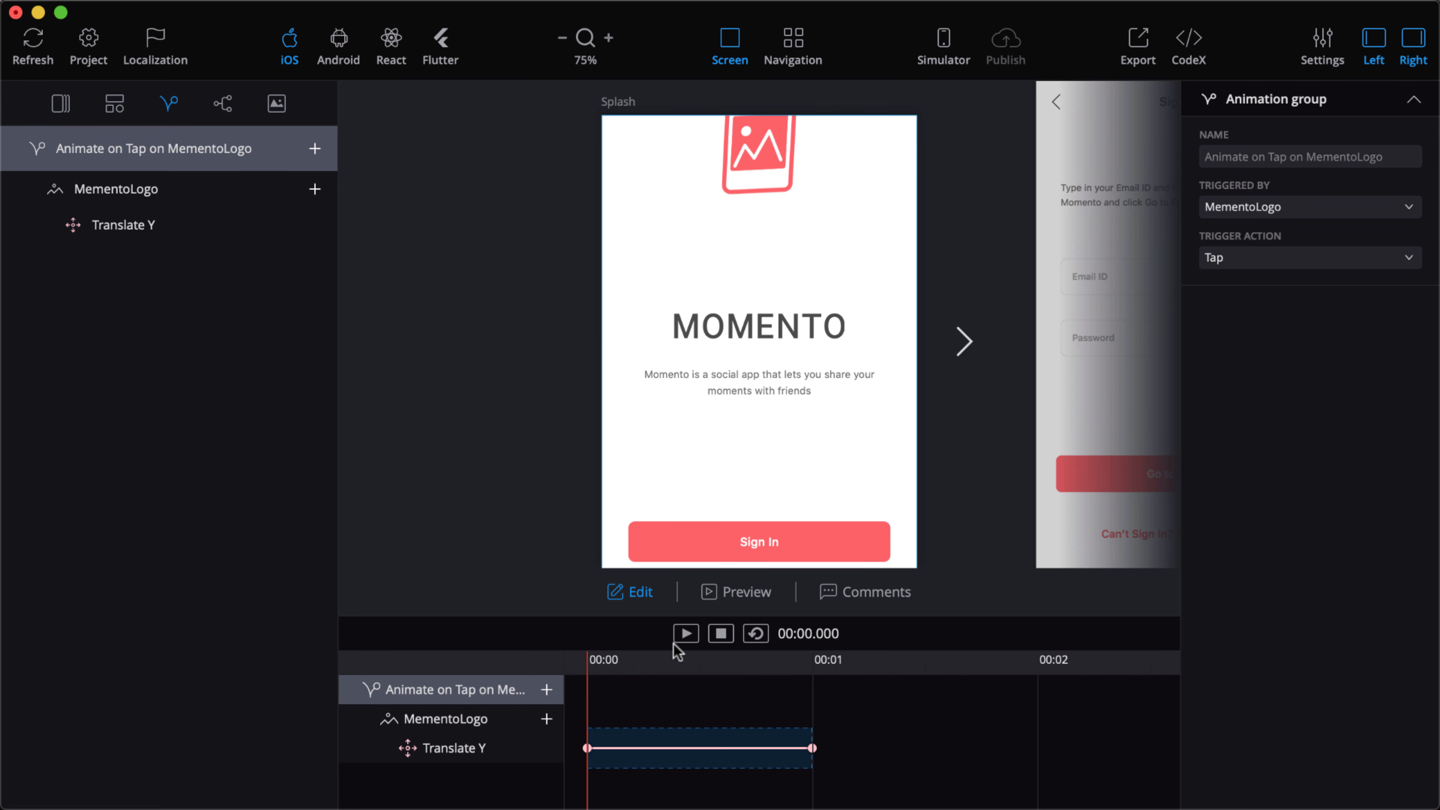
# Play back the logo's slide-in animation, then stop playback and return to the start of the timeline
pyautogui.moveTo(588, 668); pyautogui.dragTo(649, 675)
pyautogui.click(686, 634)
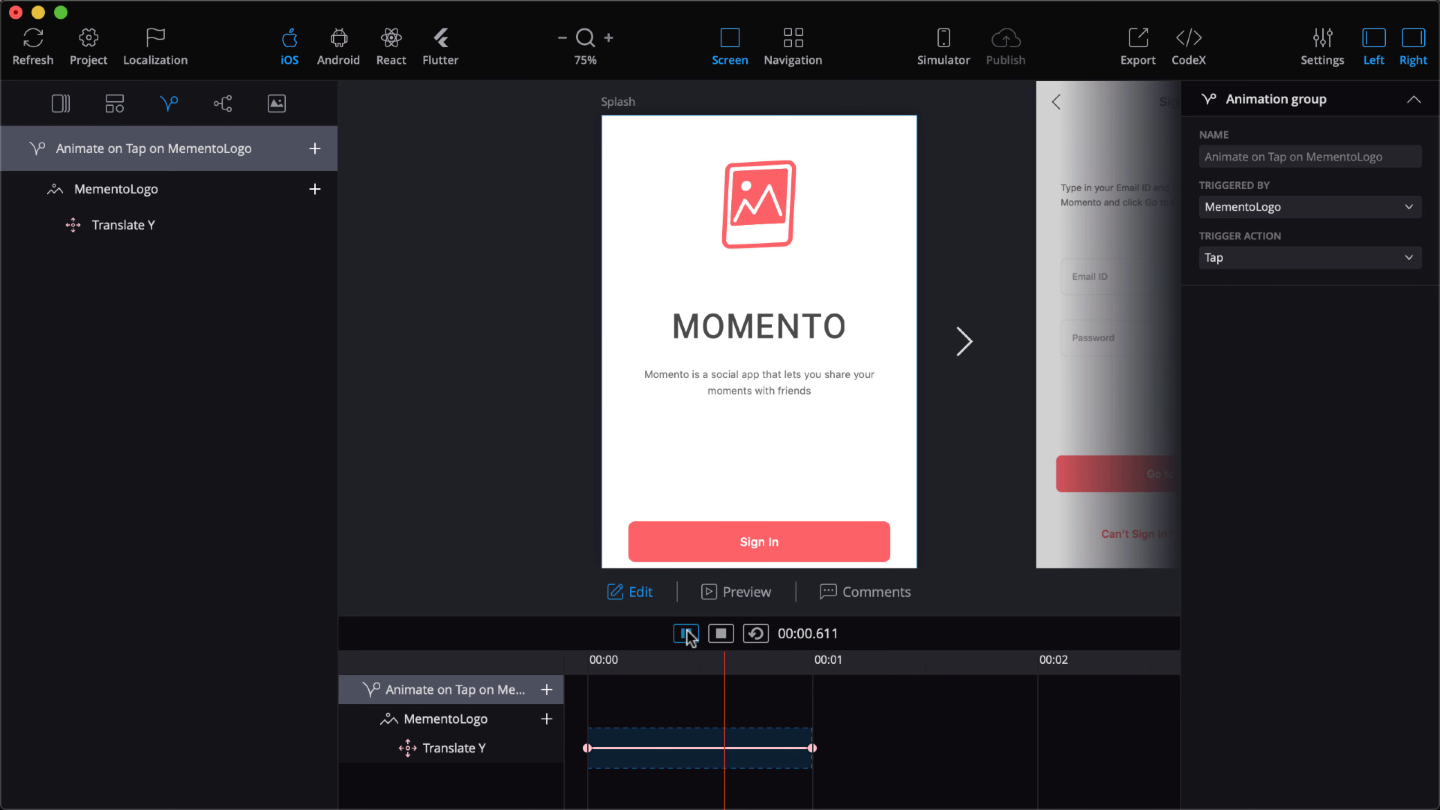
pyautogui.click(686, 631)
pyautogui.click(756, 634)
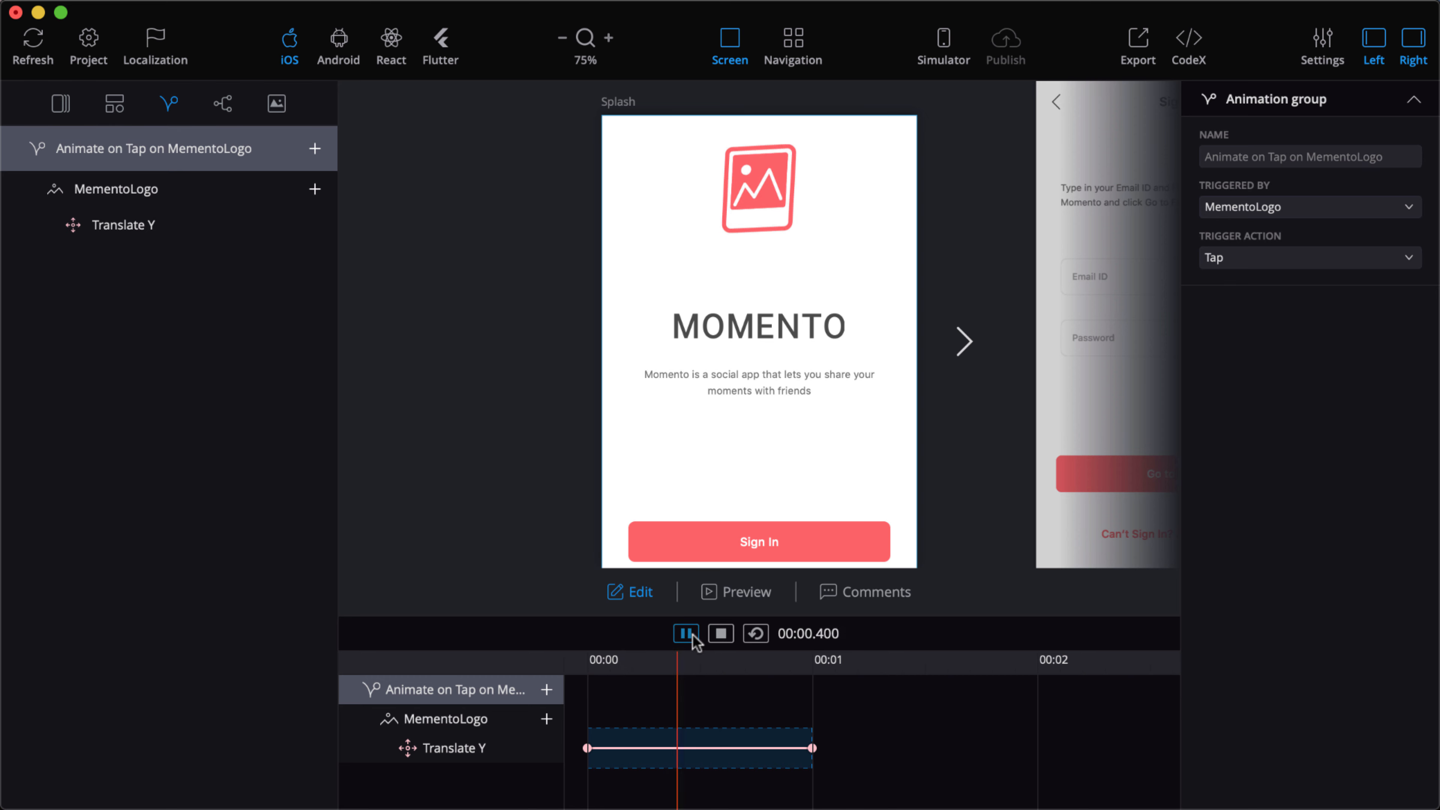
pyautogui.click(724, 634)
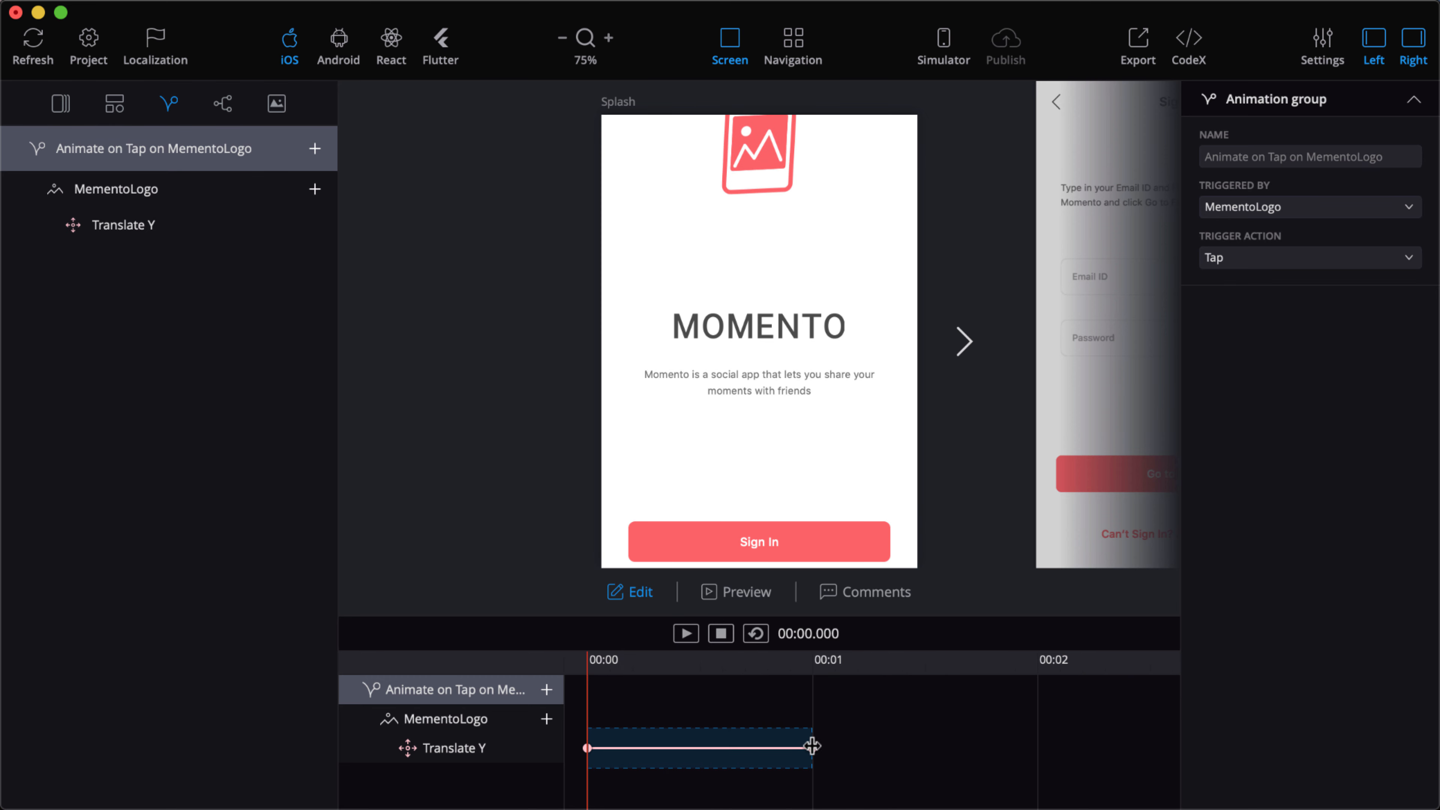
# Shorten the logo's slide-in animation to 0.4 seconds and play it back
pyautogui.moveTo(813, 726); pyautogui.dragTo(672, 732)
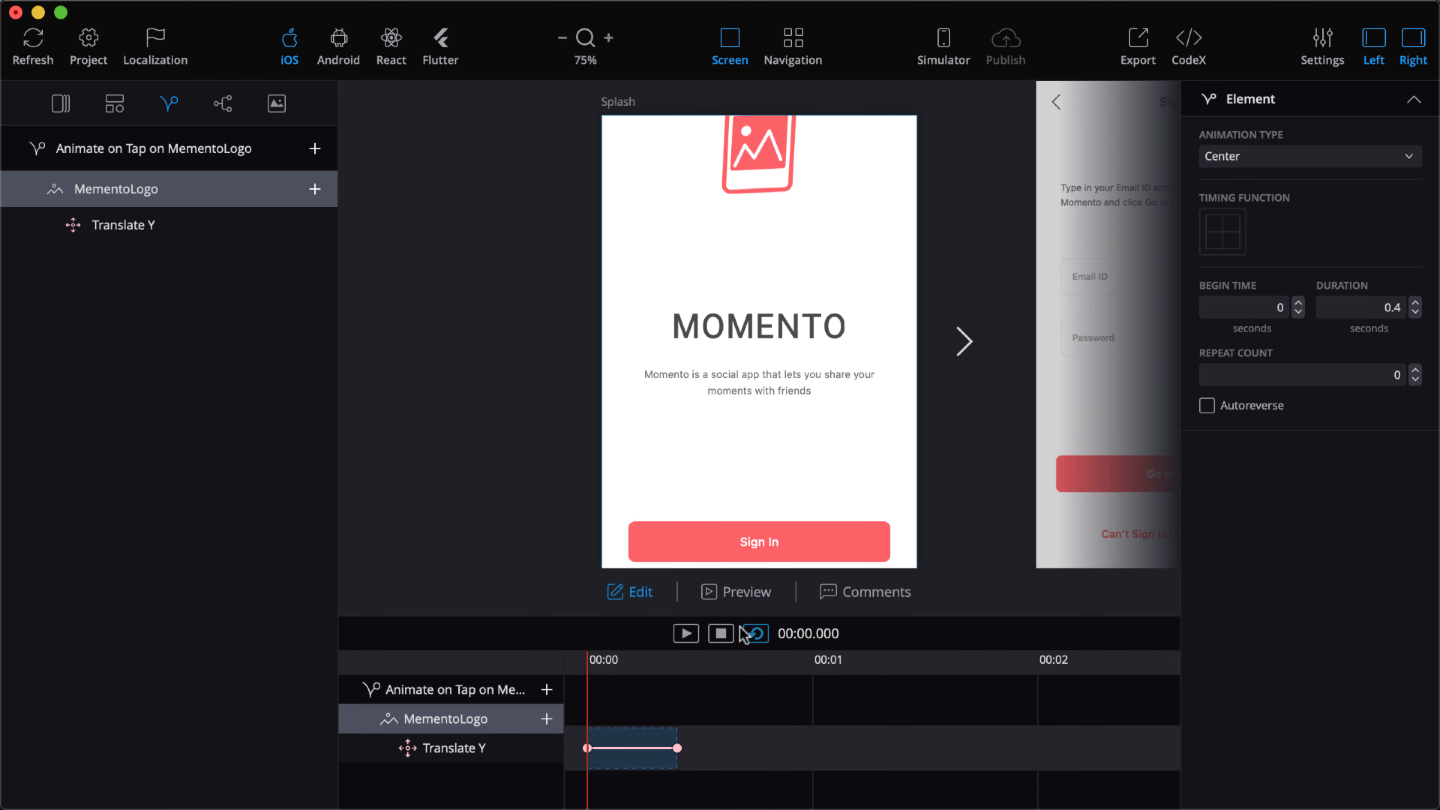
pyautogui.click(687, 634)
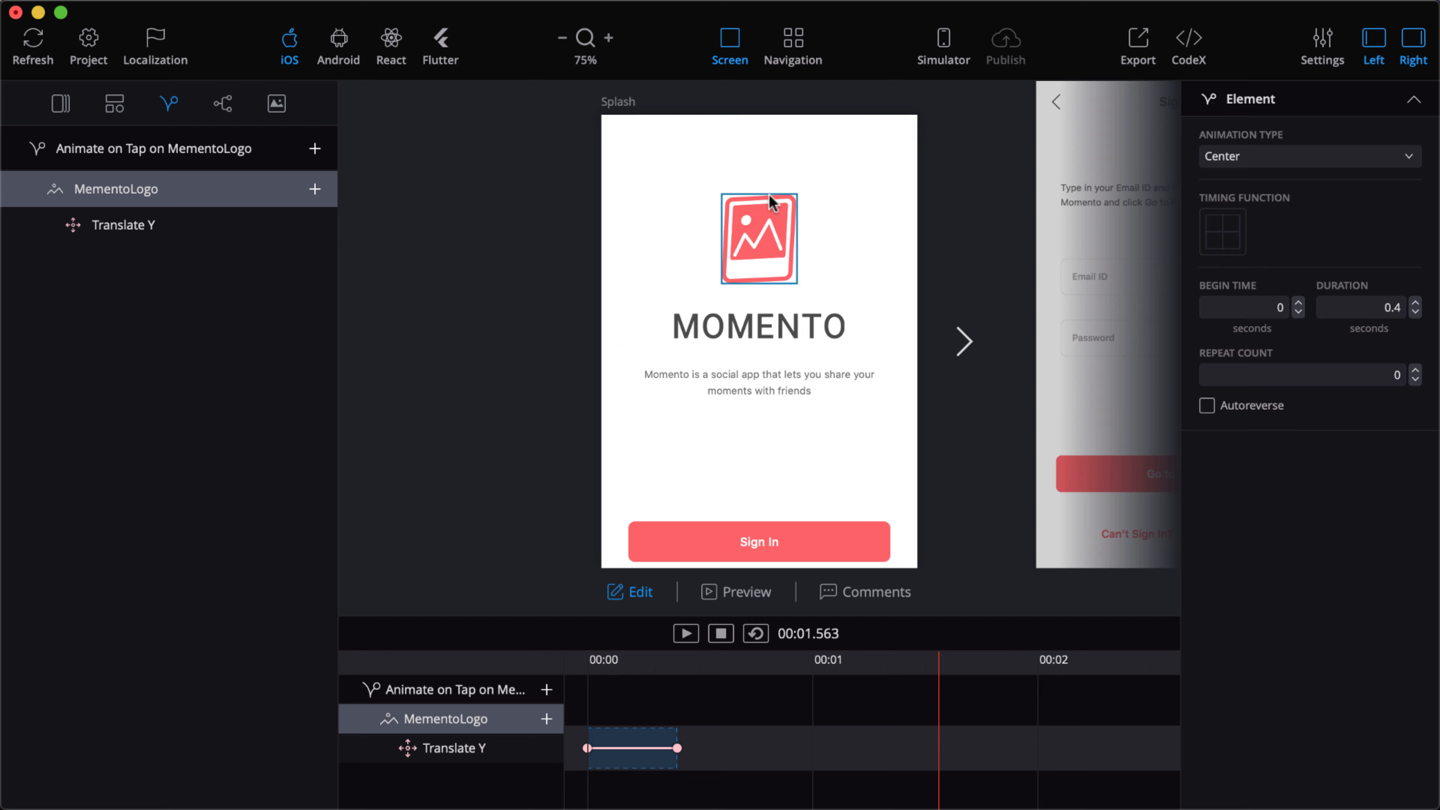
# Add the Bounce In Down template animation to the MementoLogo image and play it back
pyautogui.rightClick(763, 233)
pyautogui.moveTo(998, 612)
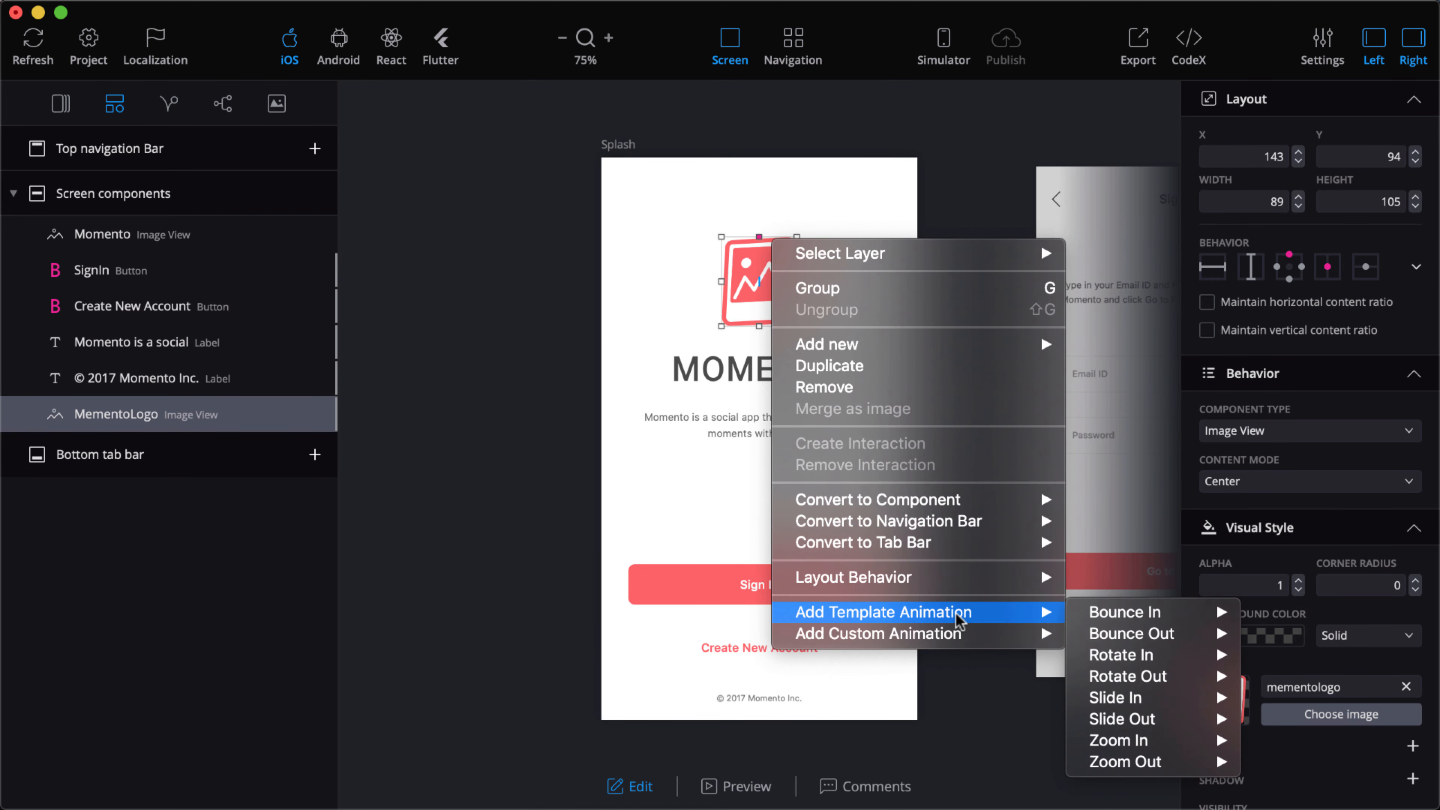
pyautogui.moveTo(1173, 634)
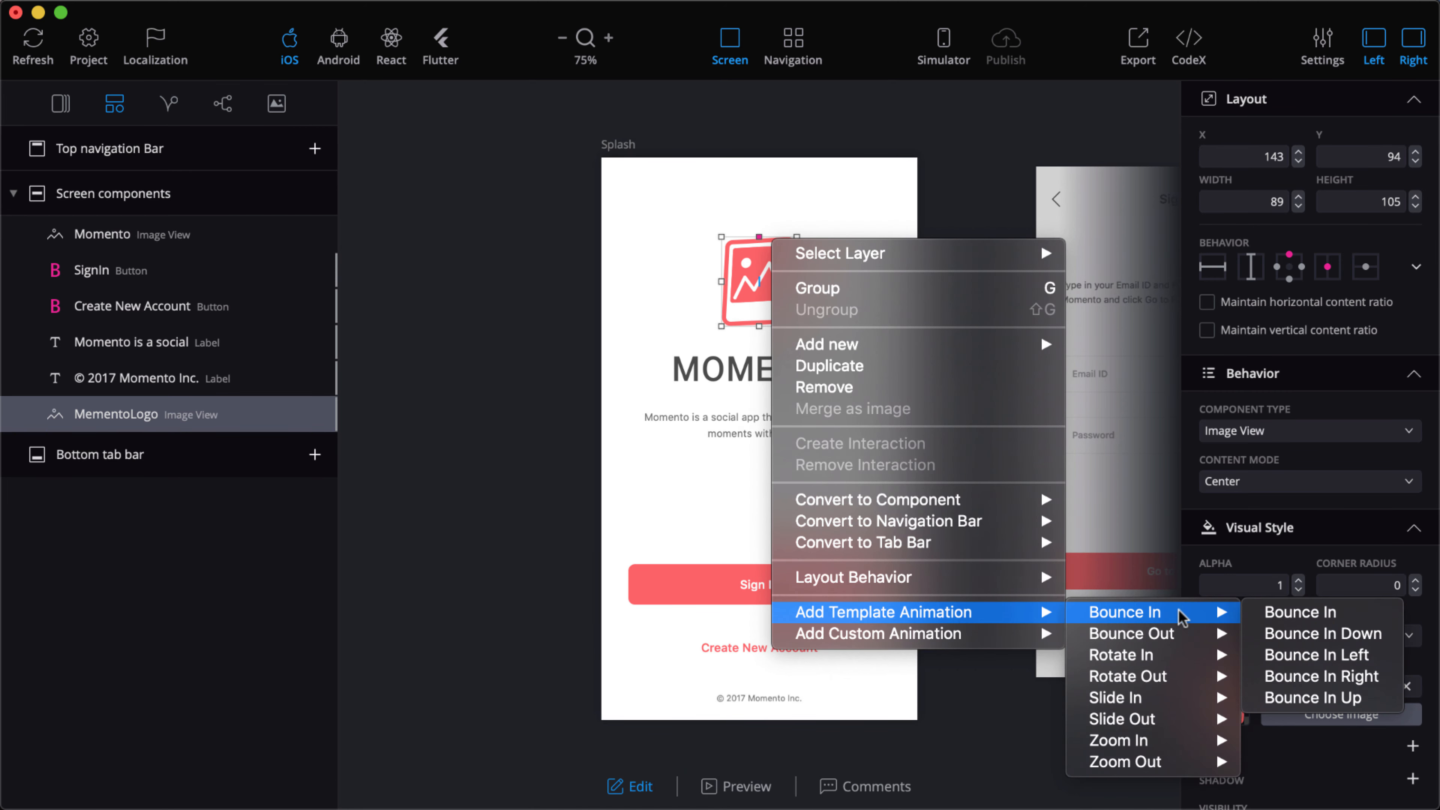
pyautogui.click(1301, 634)
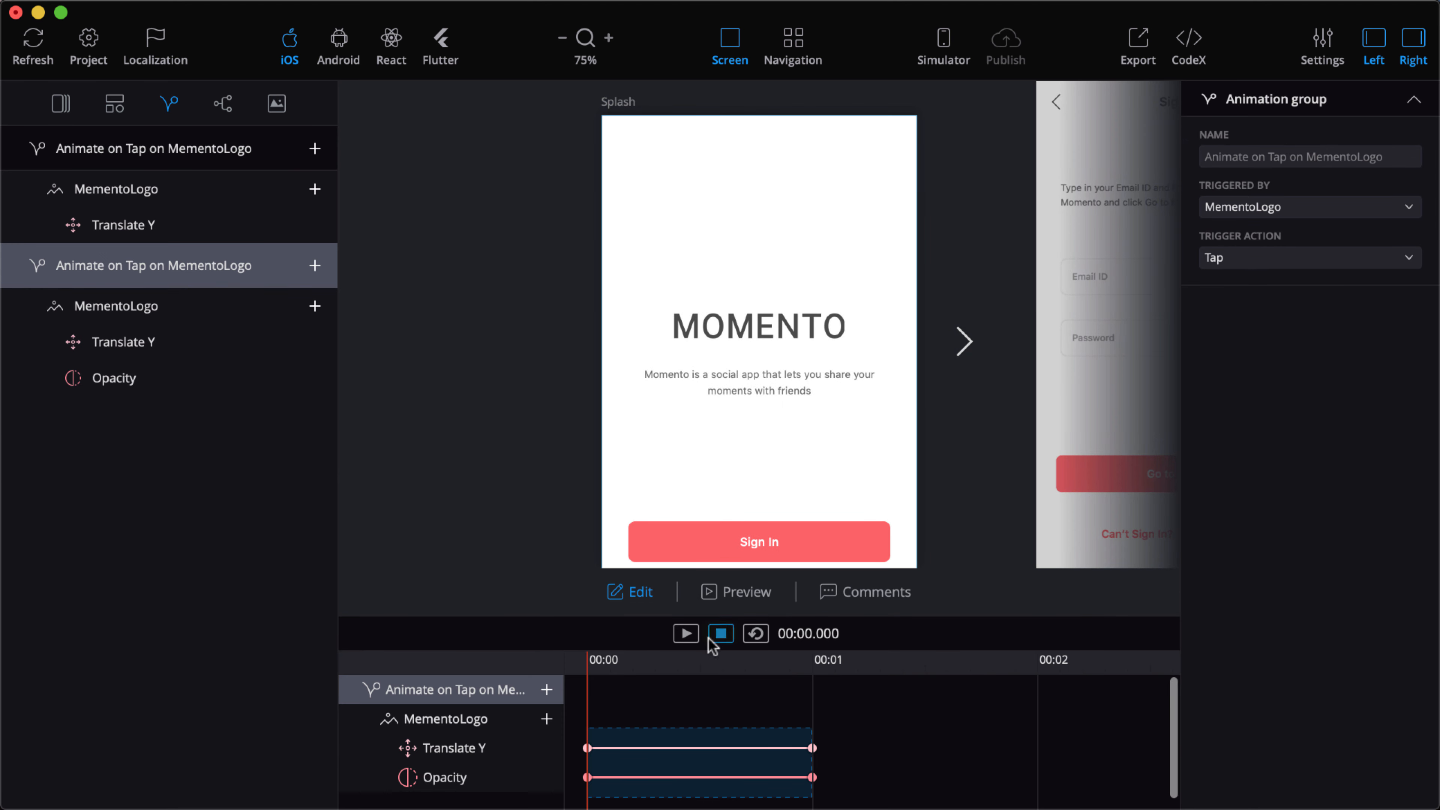
pyautogui.click(686, 633)
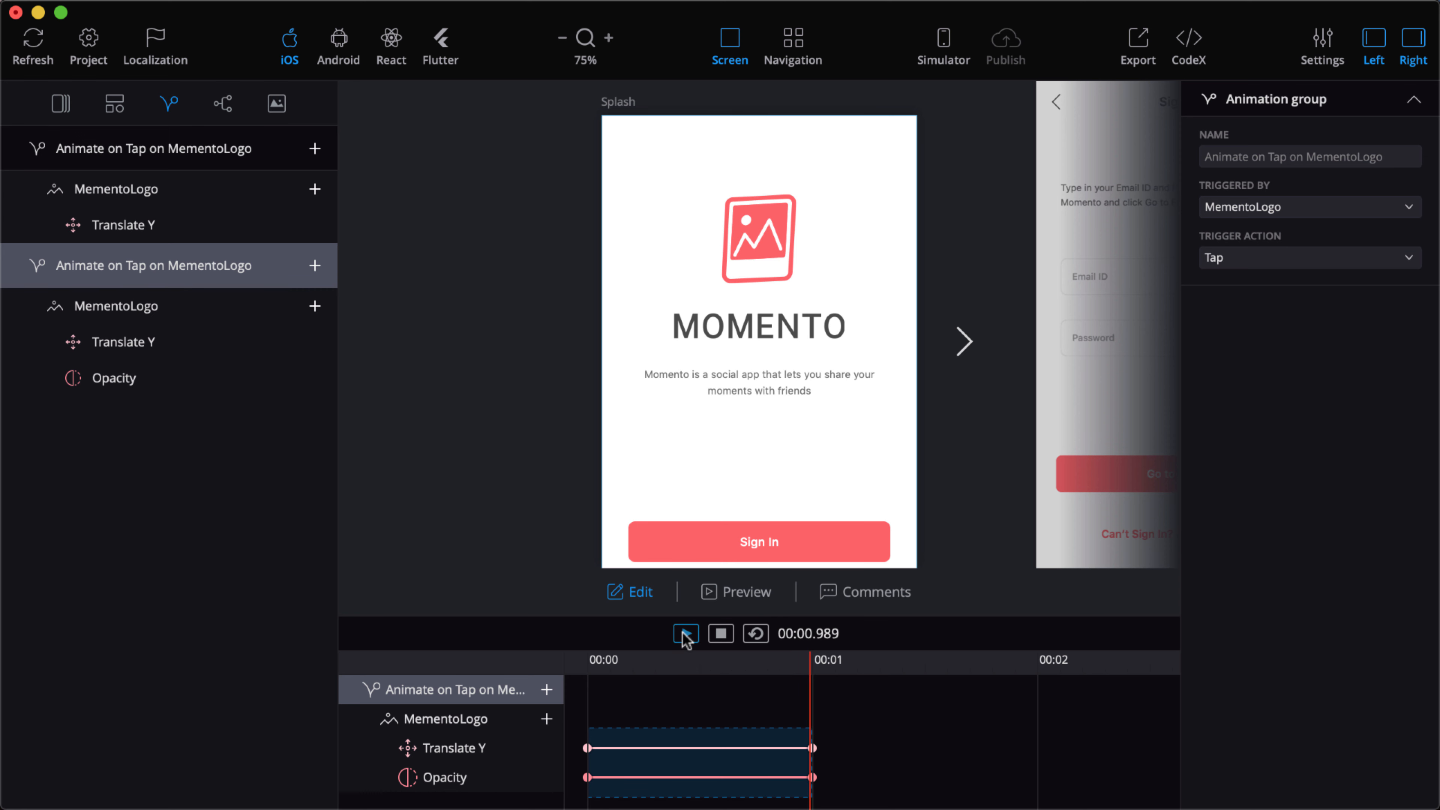
# Delete the MementoLogo slide-in element from the first tap animation group
pyautogui.click(154, 227)
pyautogui.click(167, 164)
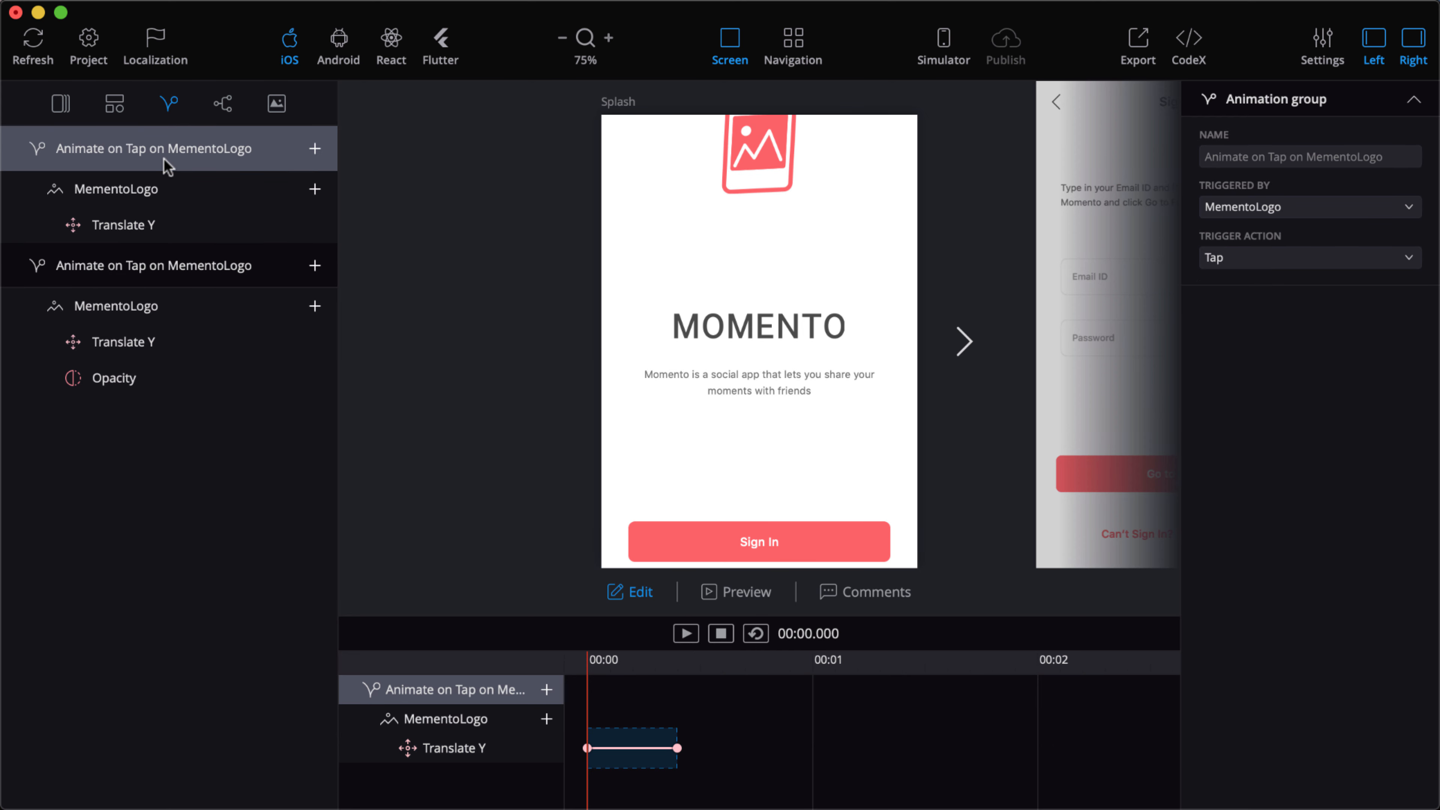
pyautogui.click(152, 188)
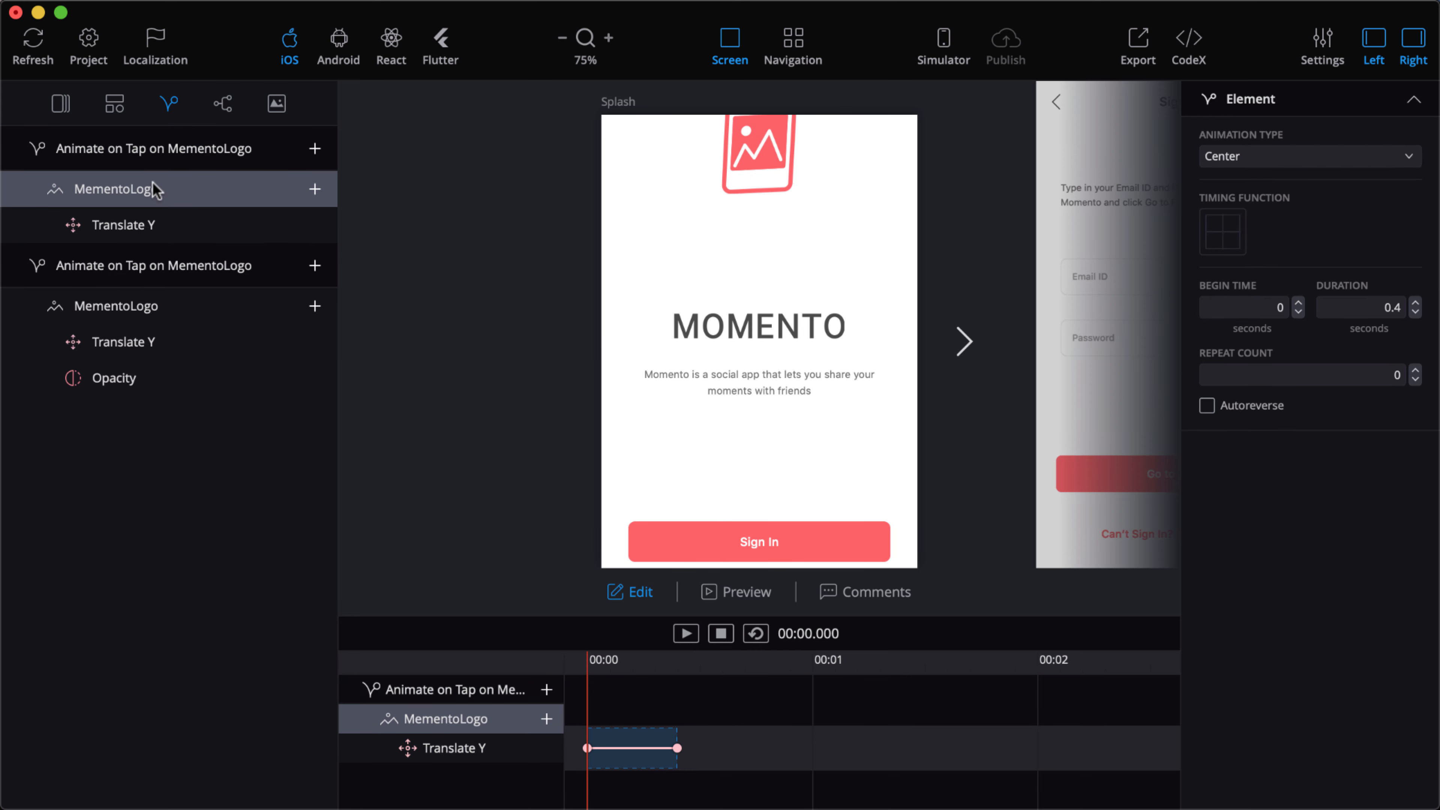
pyautogui.press('Delete')
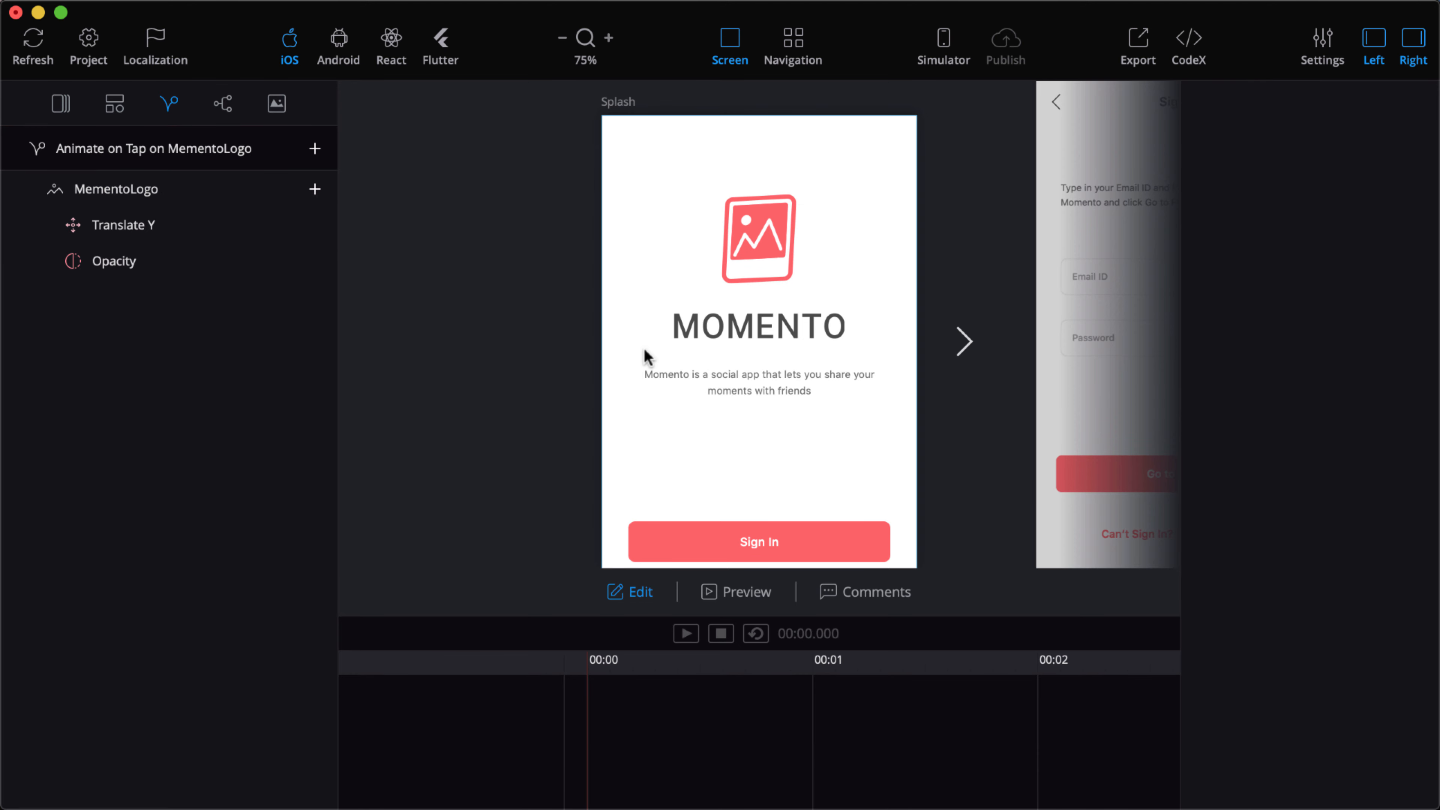
# Examine the keyframes of the bounce animation's Translate Y property and scrub through its timeline
pyautogui.click(115, 102)
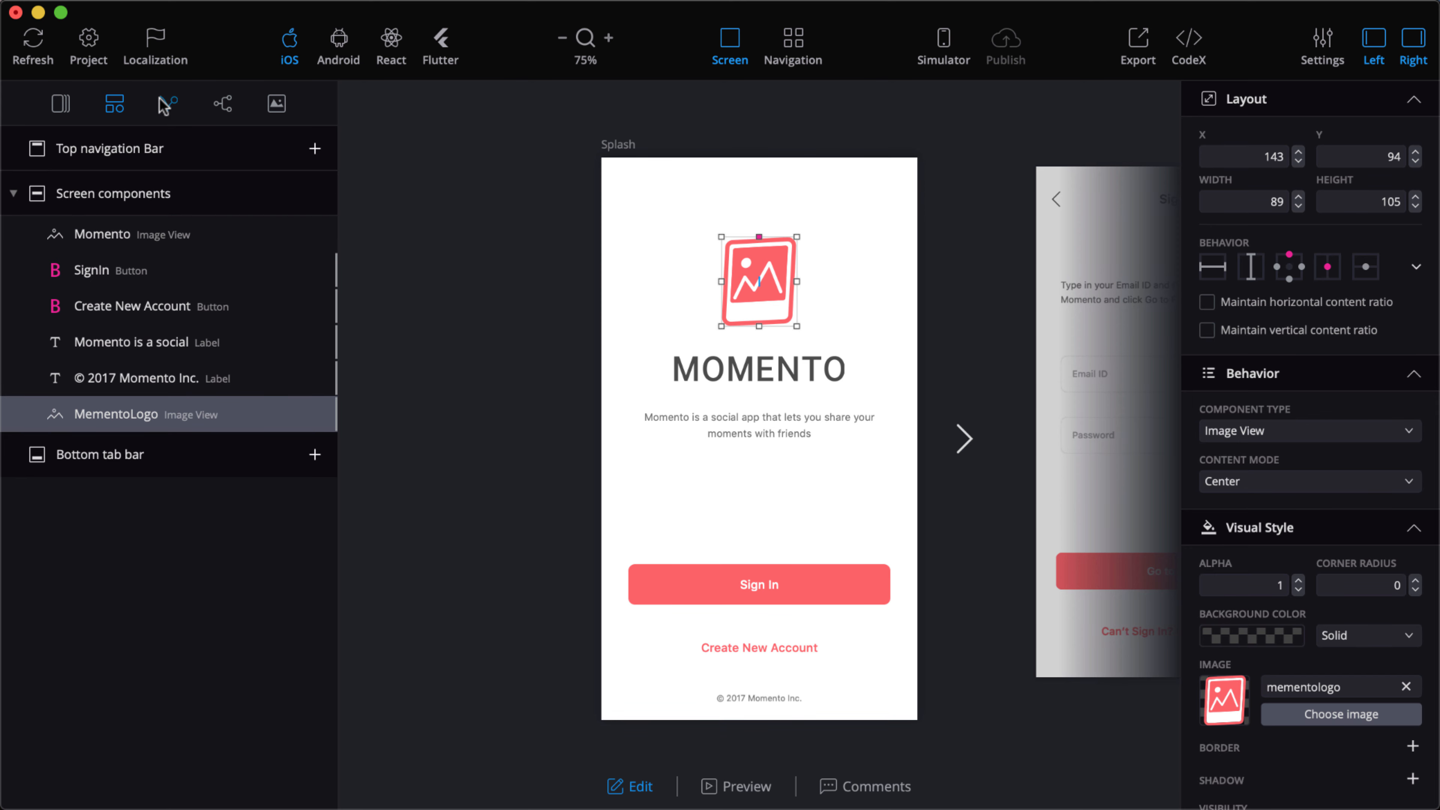
pyautogui.click(168, 102)
pyautogui.click(187, 226)
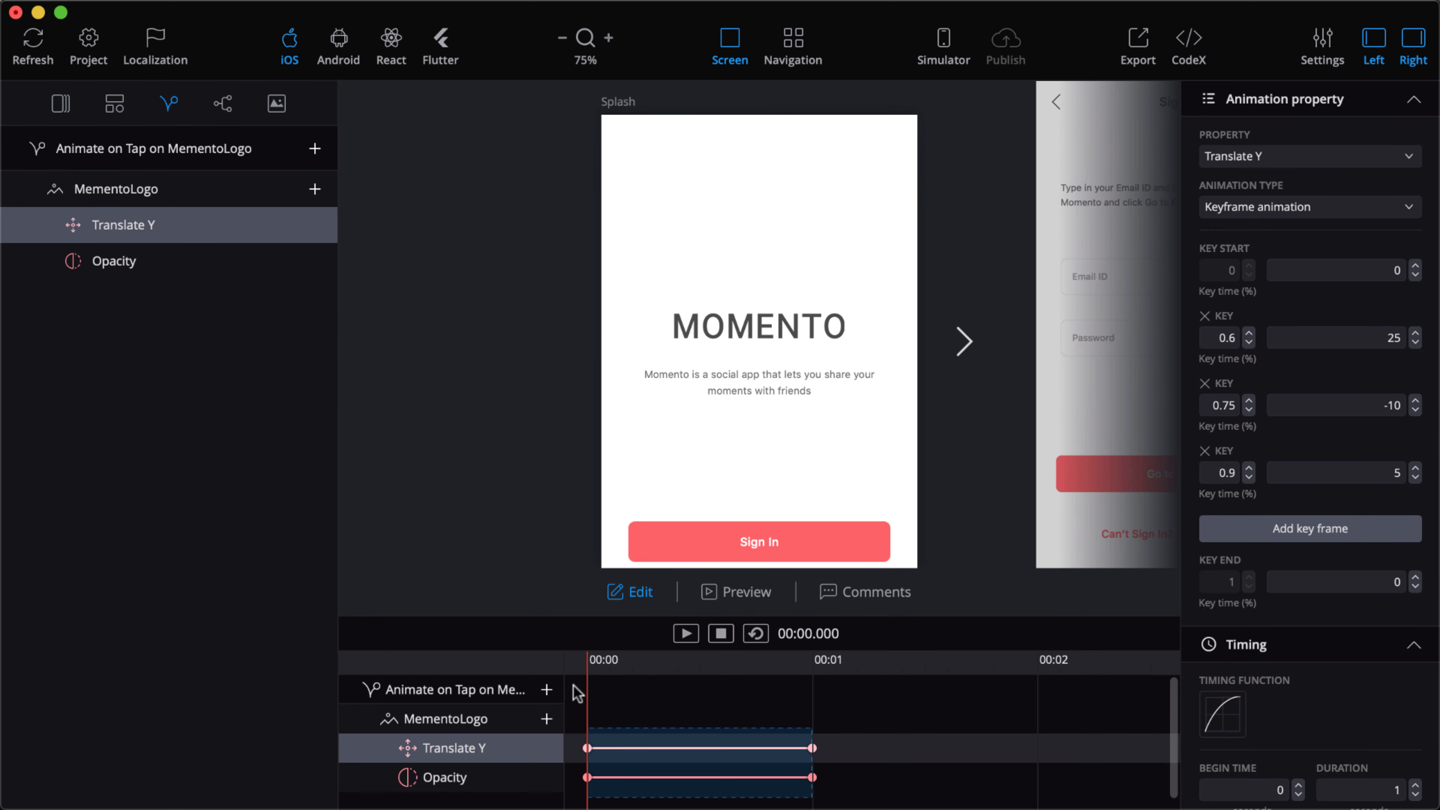
pyautogui.moveTo(589, 666); pyautogui.dragTo(760, 675)
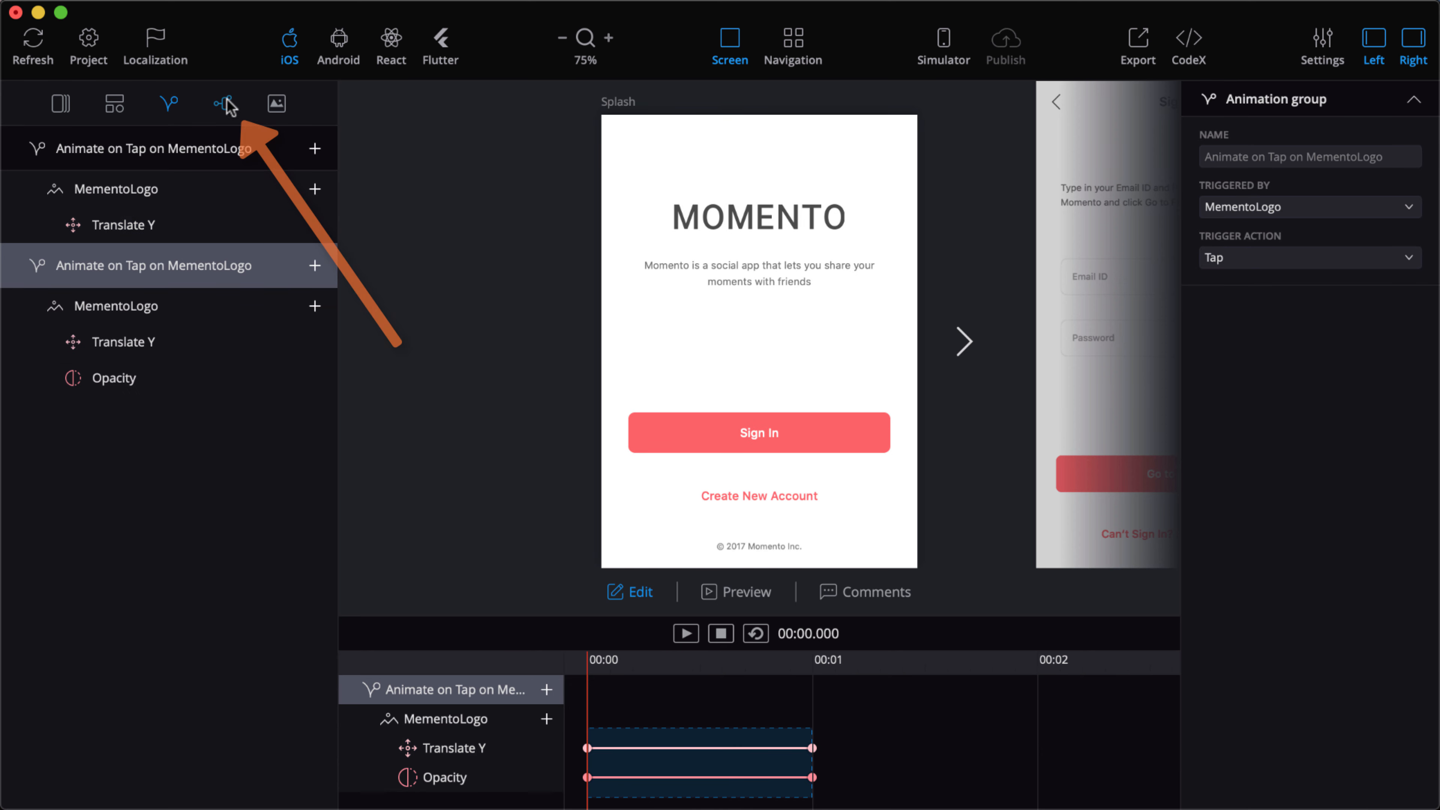
# Connect the Splash screen to the Sign In screen with a Push transition triggered by the SignIn button
pyautogui.click(225, 103)
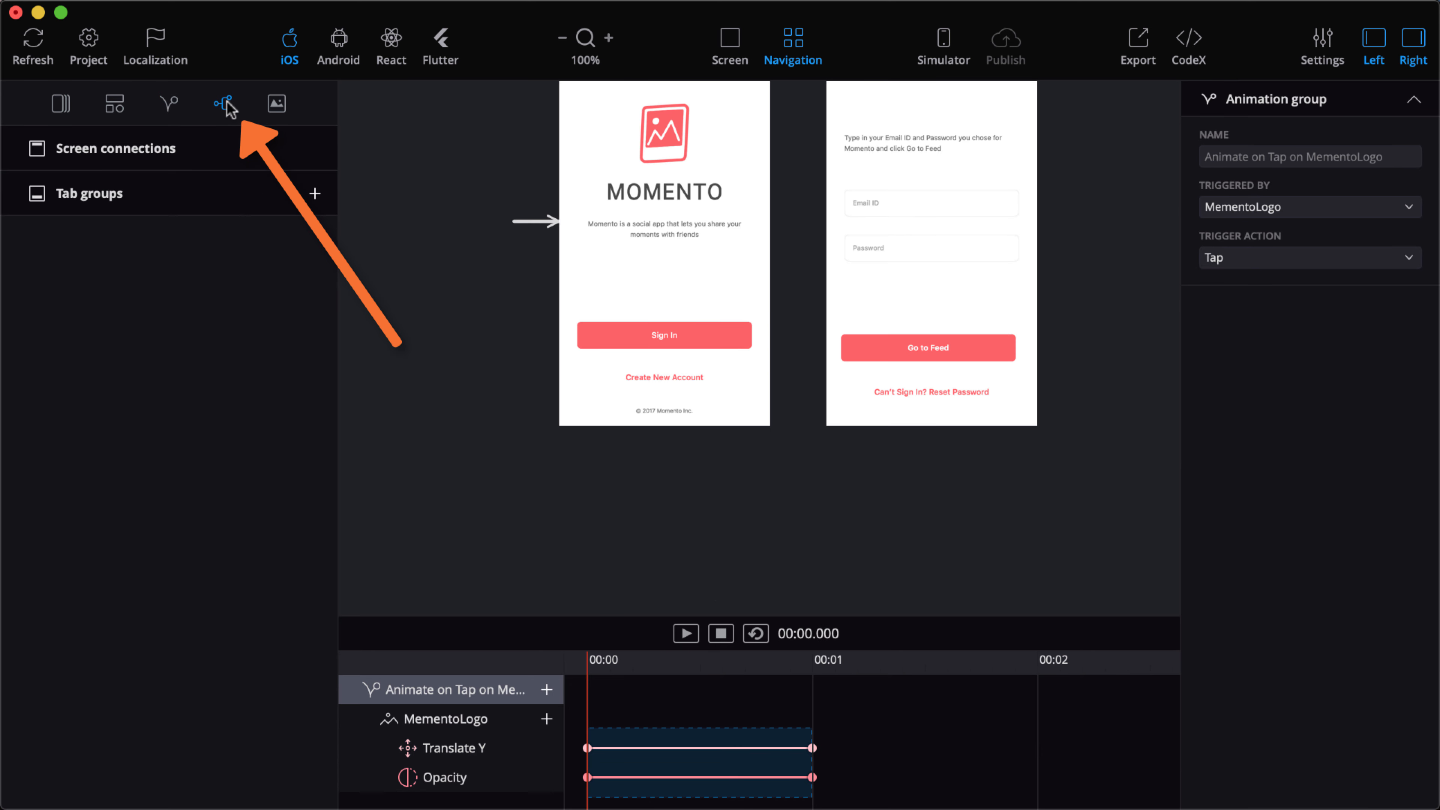
pyautogui.scroll(5, 536, 296)
pyautogui.scroll(-3, 537, 296)
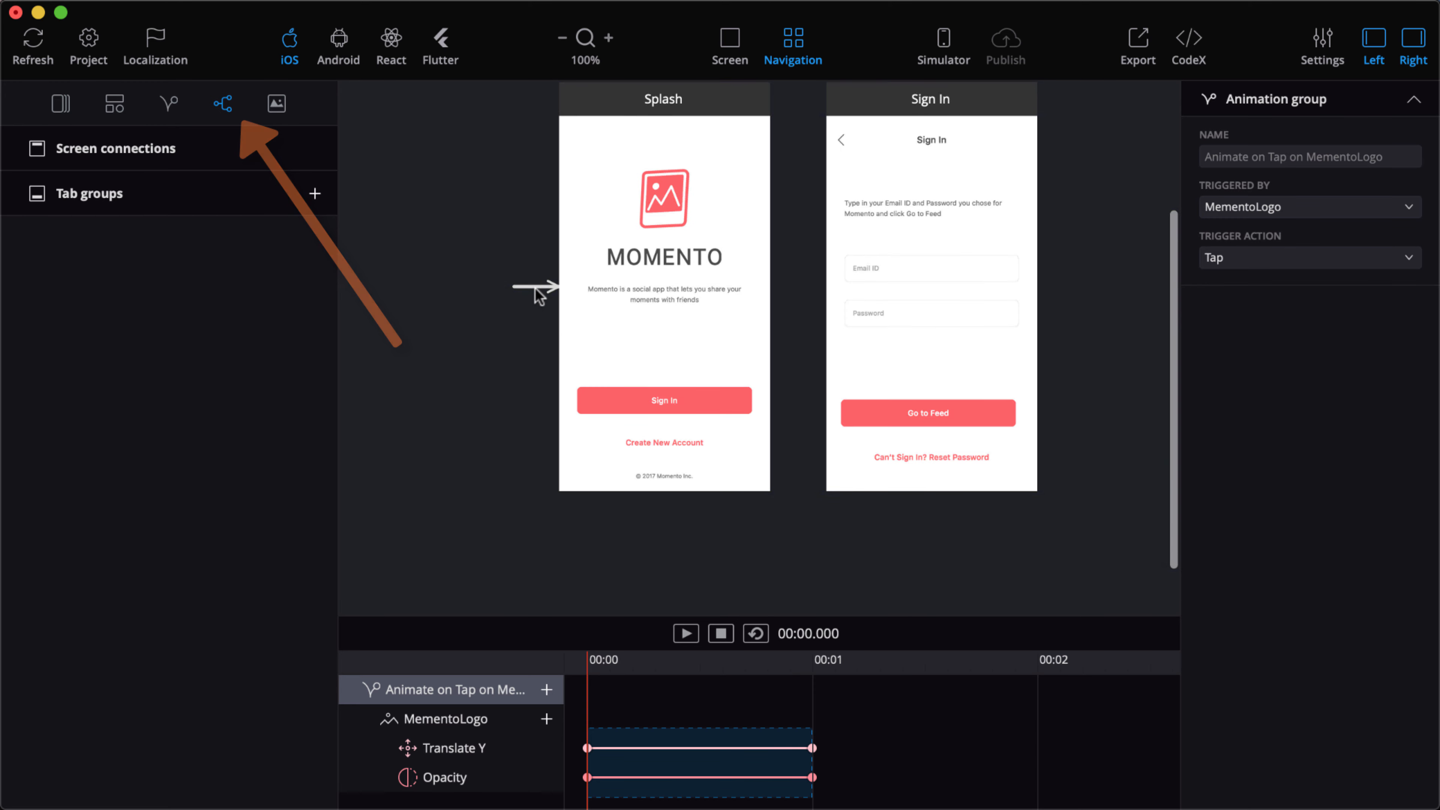
pyautogui.rightClick(699, 350)
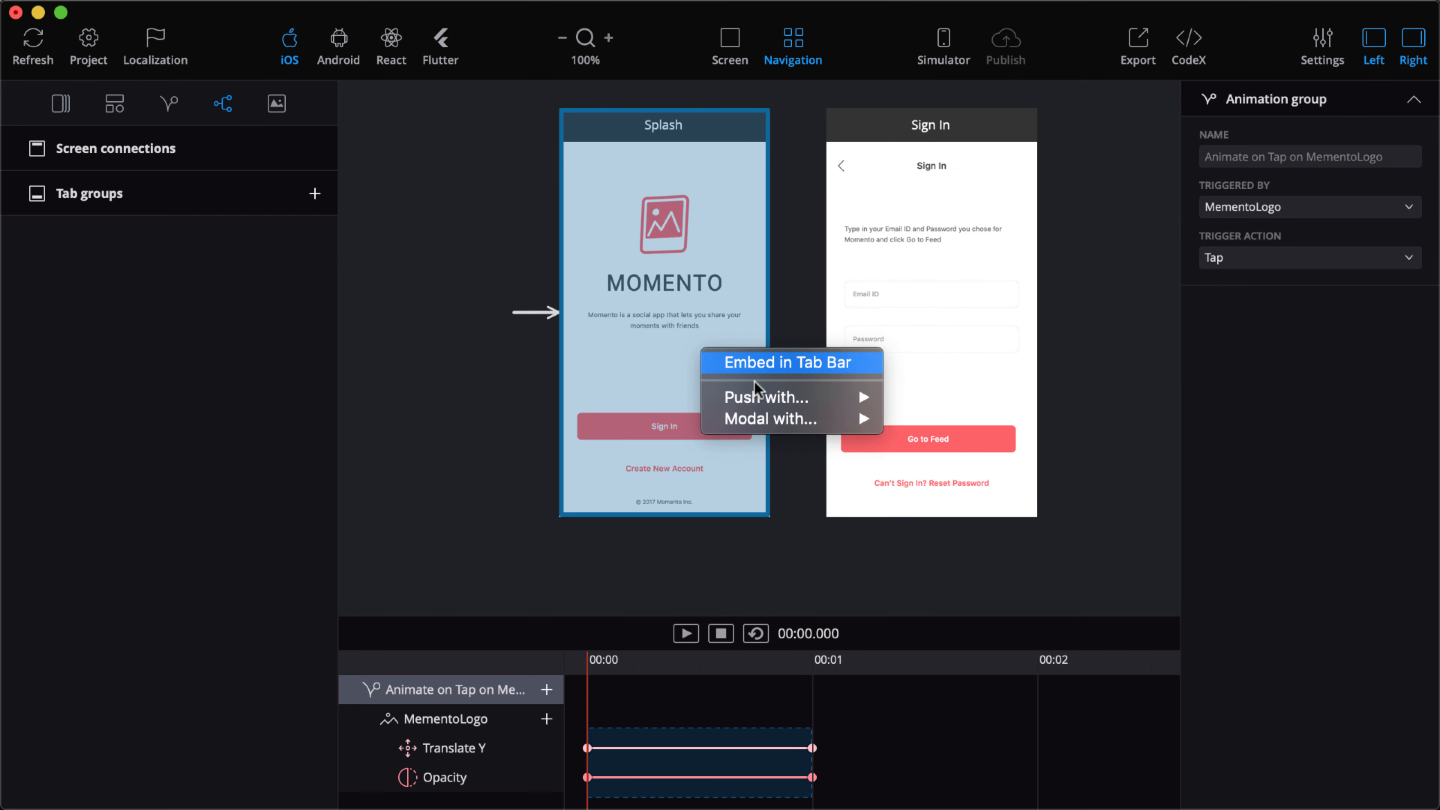
pyautogui.moveTo(770, 392)
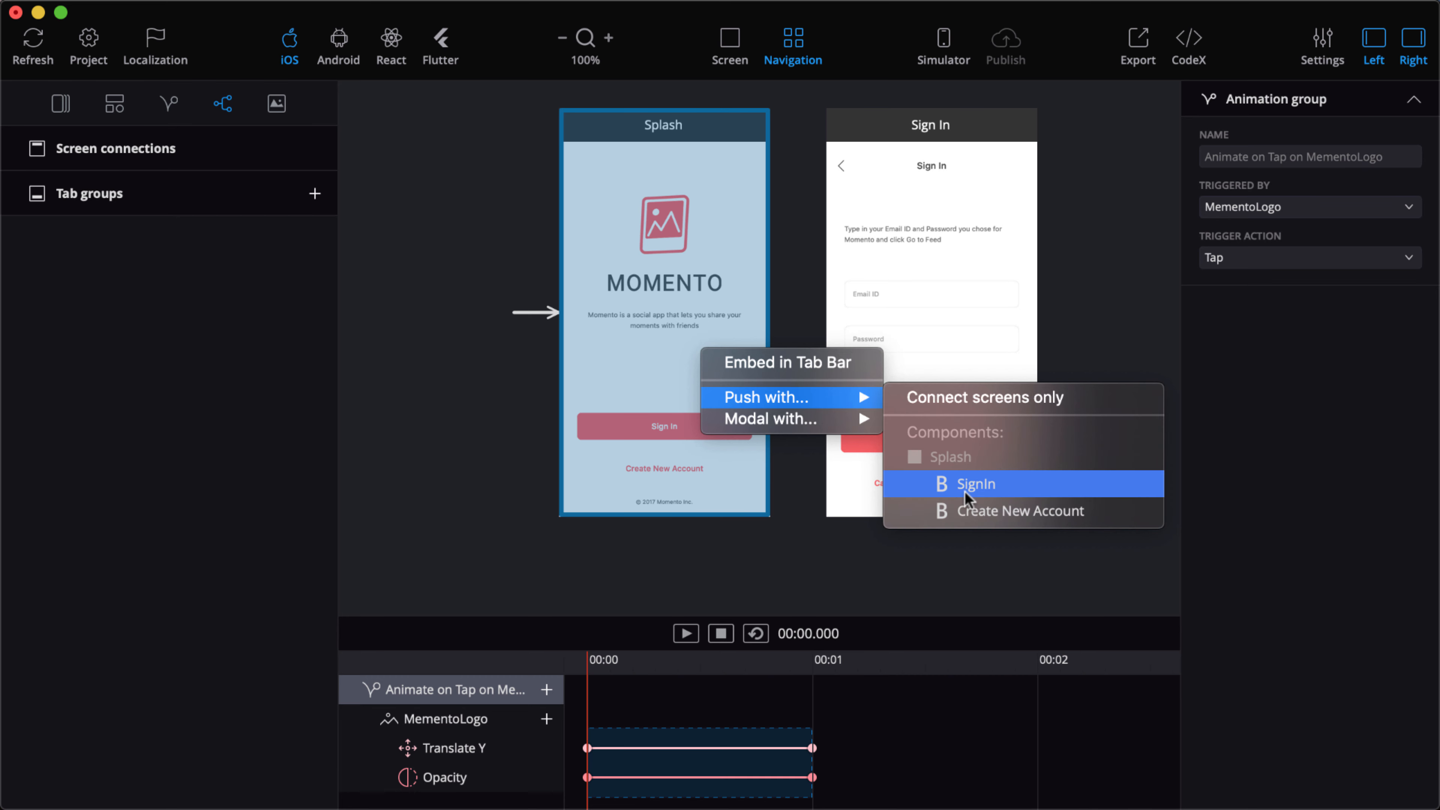
pyautogui.click(984, 485)
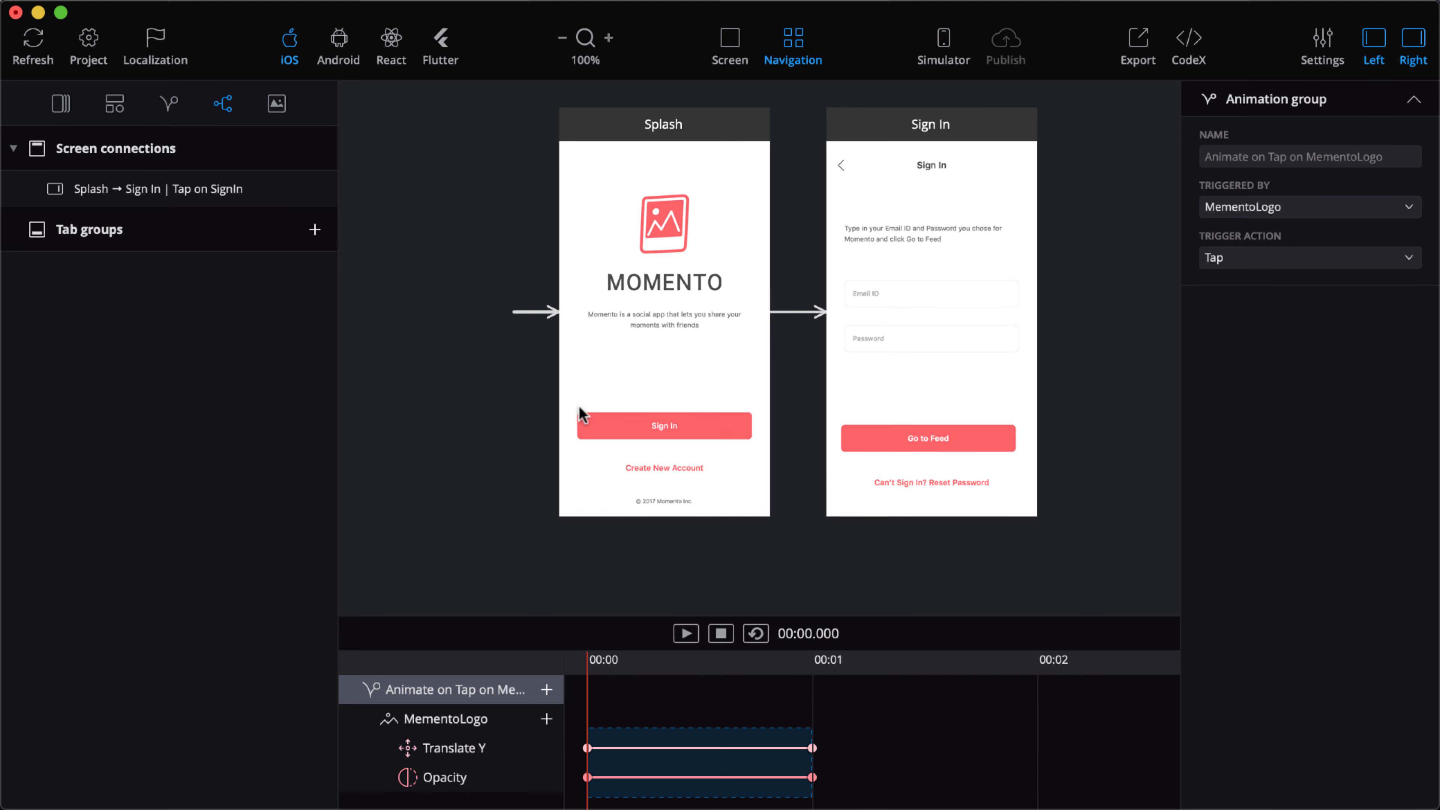
# Open the Splash screen in preview mode and test the Sign In button's navigation
pyautogui.doubleClick(643, 418)
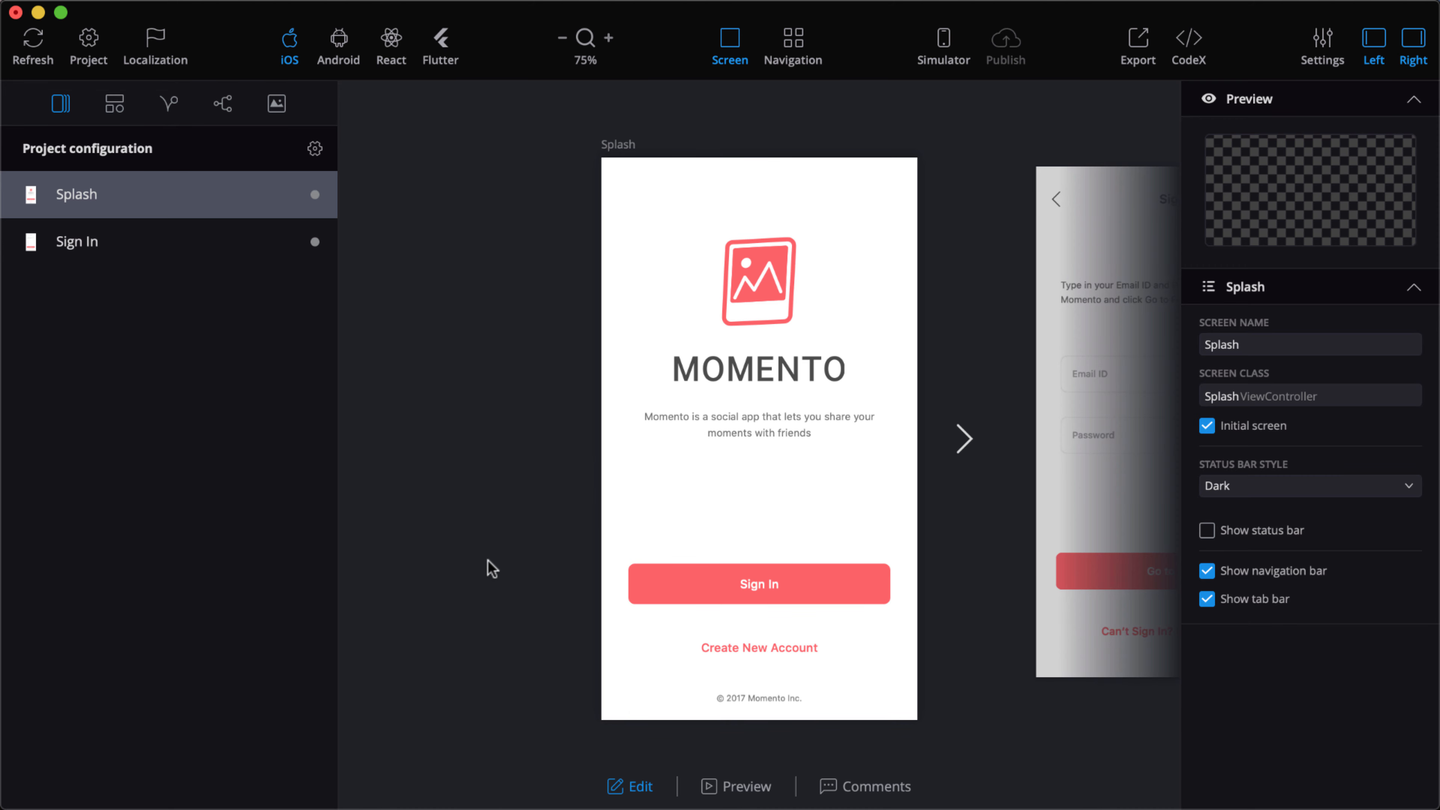
pyautogui.click(731, 785)
pyautogui.click(780, 588)
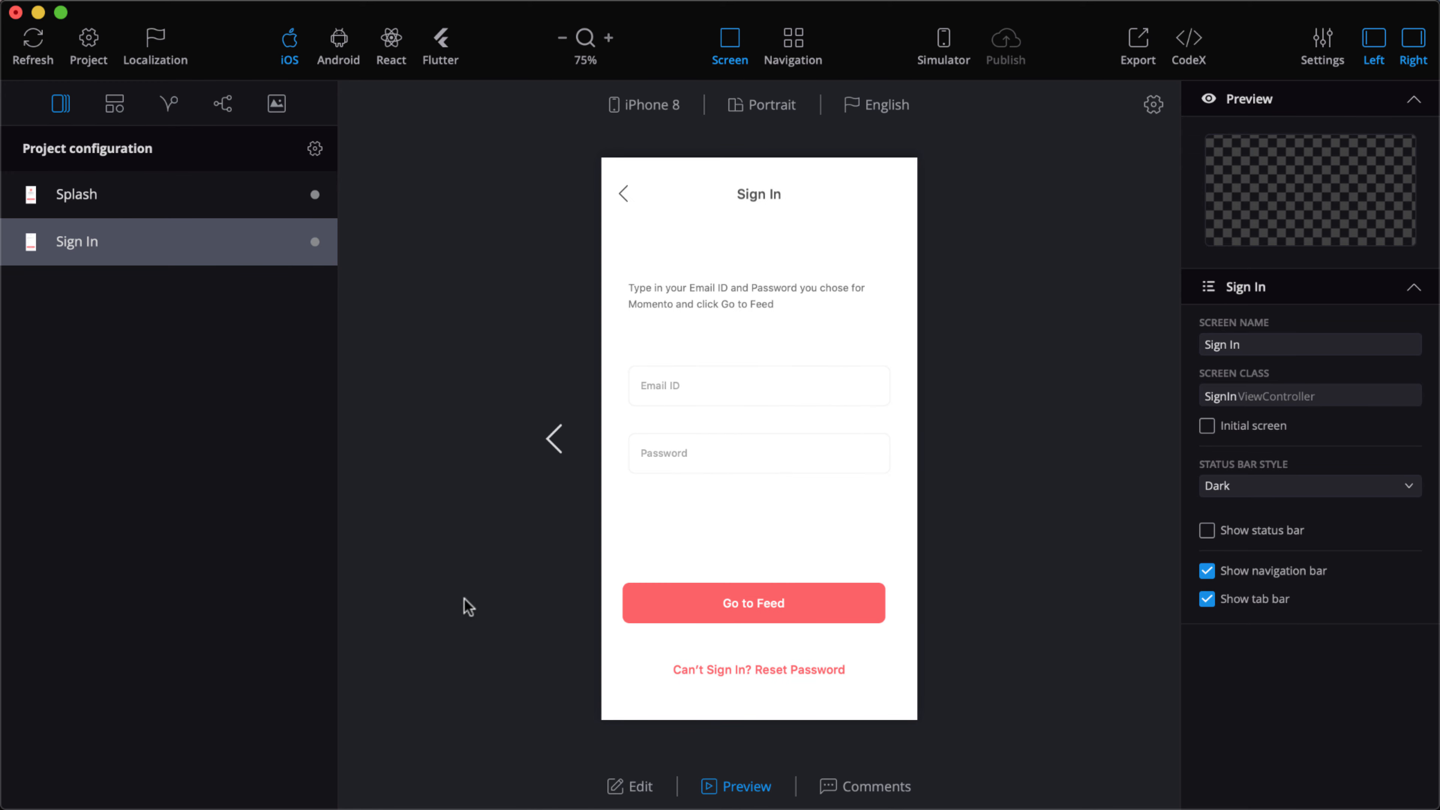
# Return to editing, go back to the Splash screen and select the Create New Account button
pyautogui.click(630, 786)
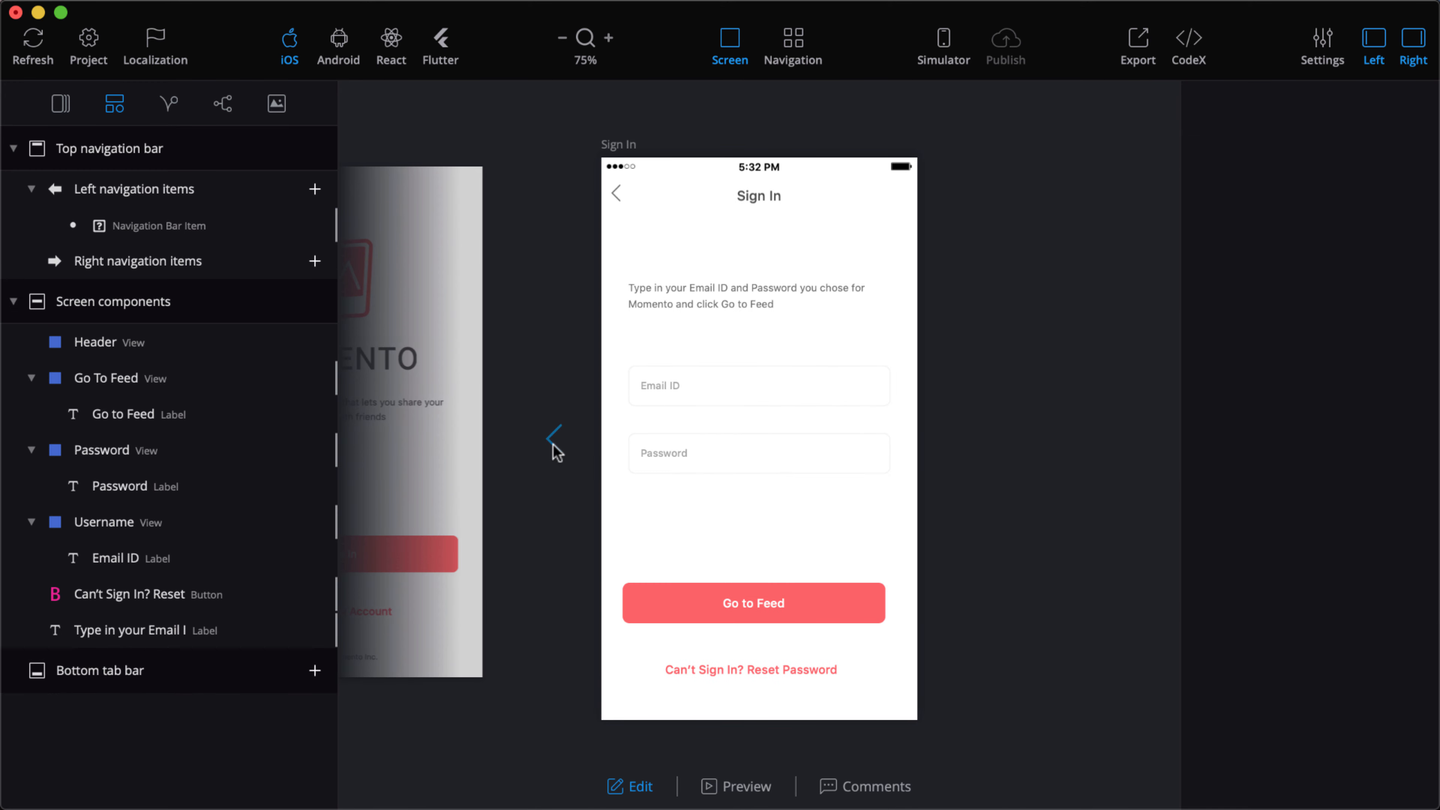
pyautogui.click(554, 448)
pyautogui.click(768, 647)
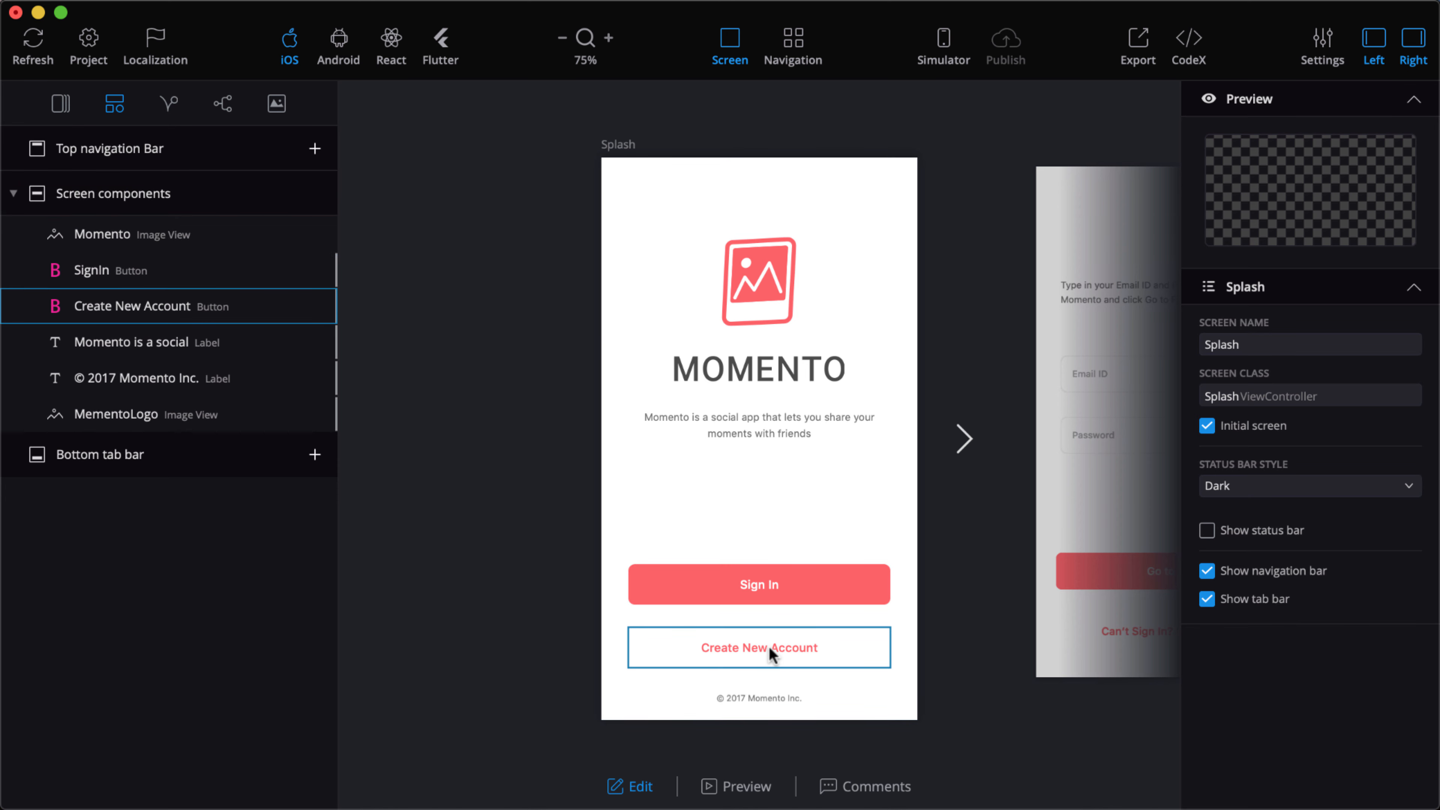
pyautogui.click(797, 648)
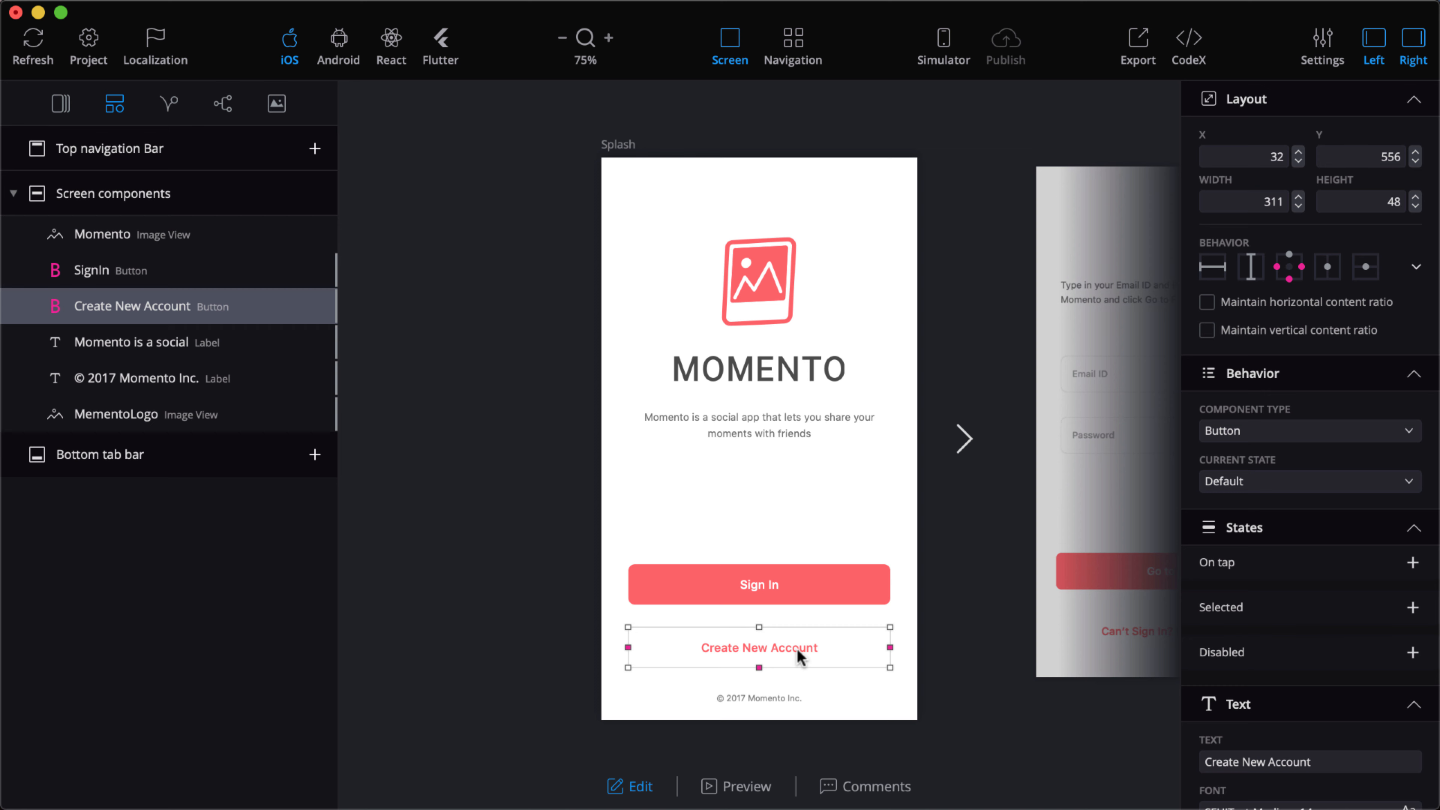
# Save the project to the Desktop under the name Momento
pyautogui.press('super+s')
pyautogui.write('Moment')
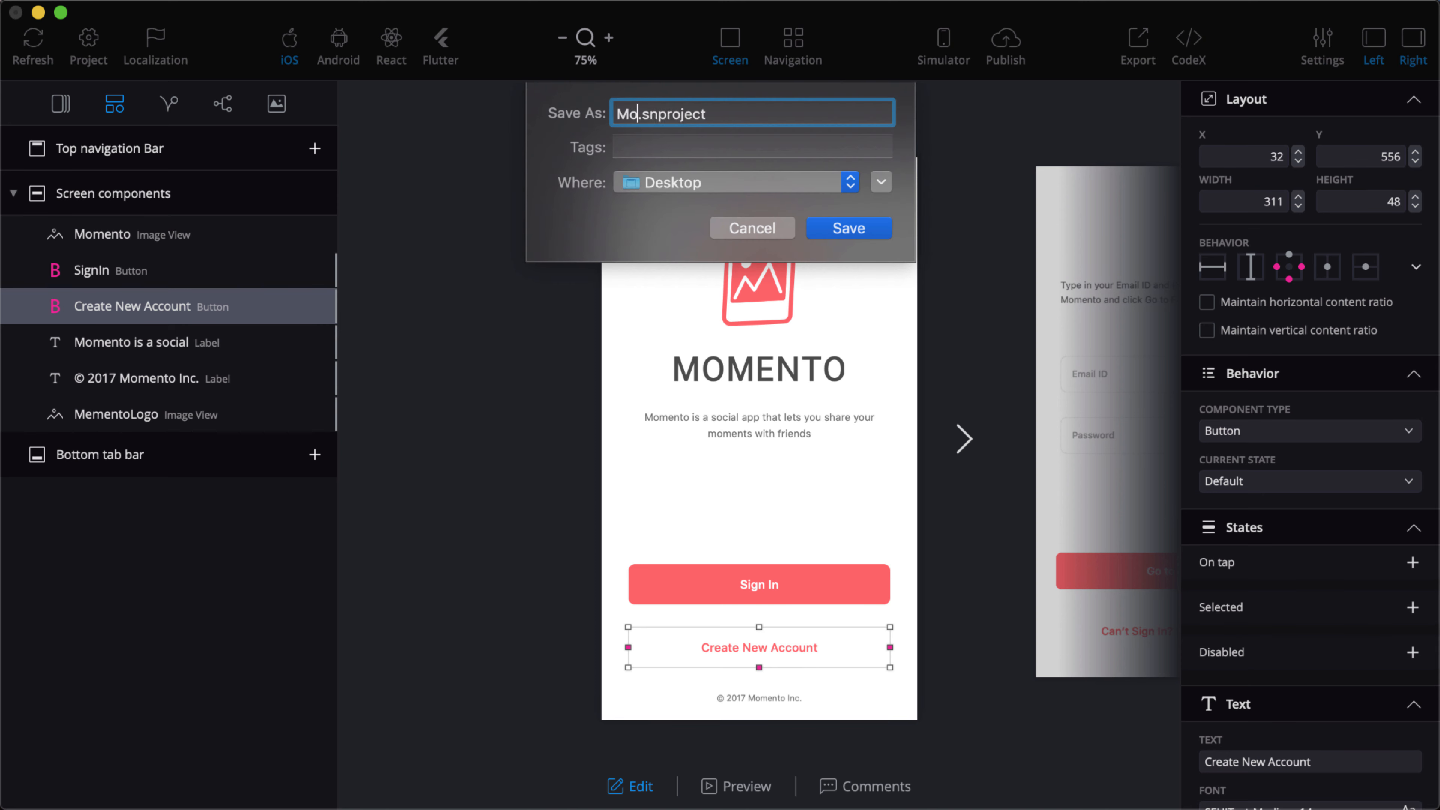
pyautogui.write('o')
pyautogui.click(866, 229)
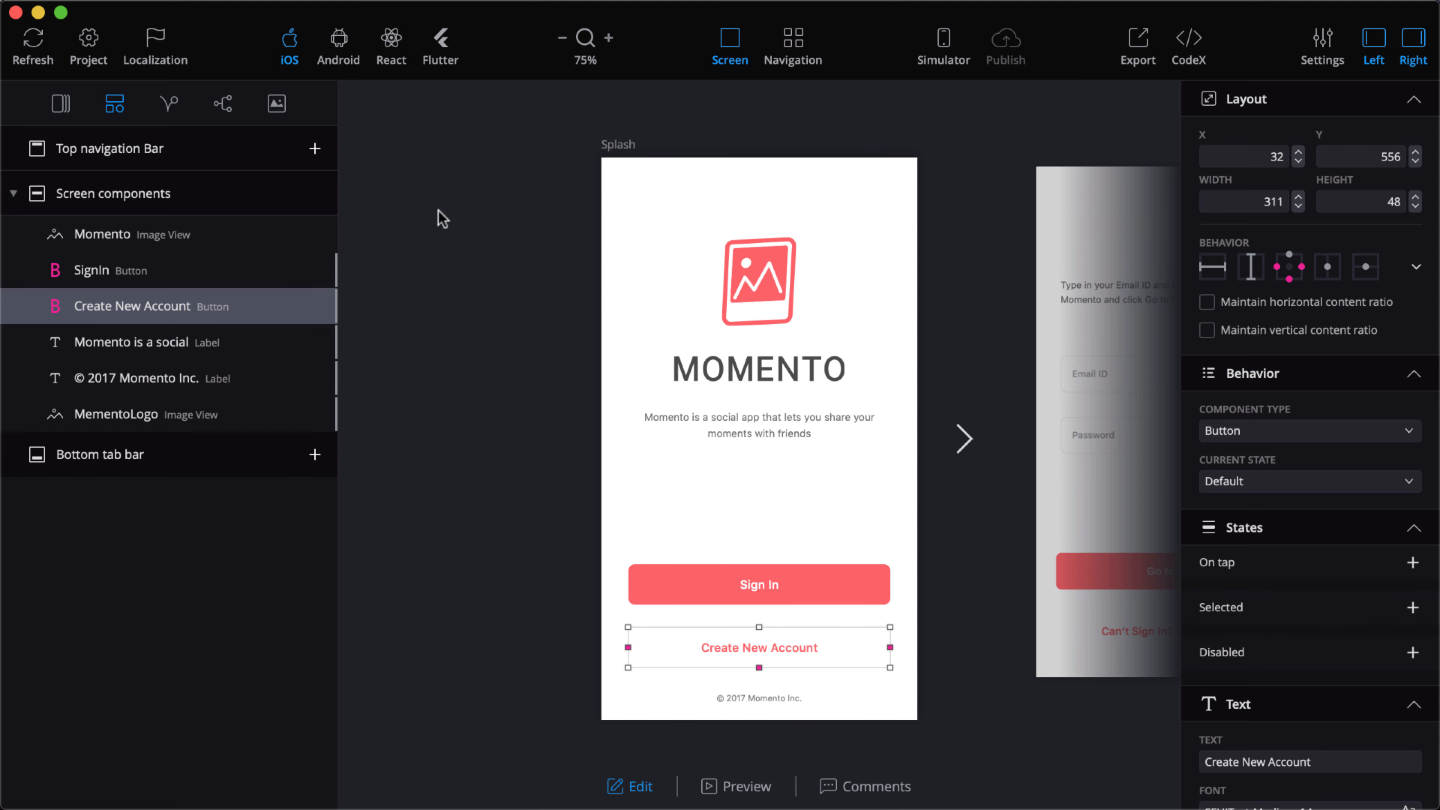
# Switch to Sketch, where the momento_dist_1.0.sketch design is open
pyautogui.press('super+Tab')
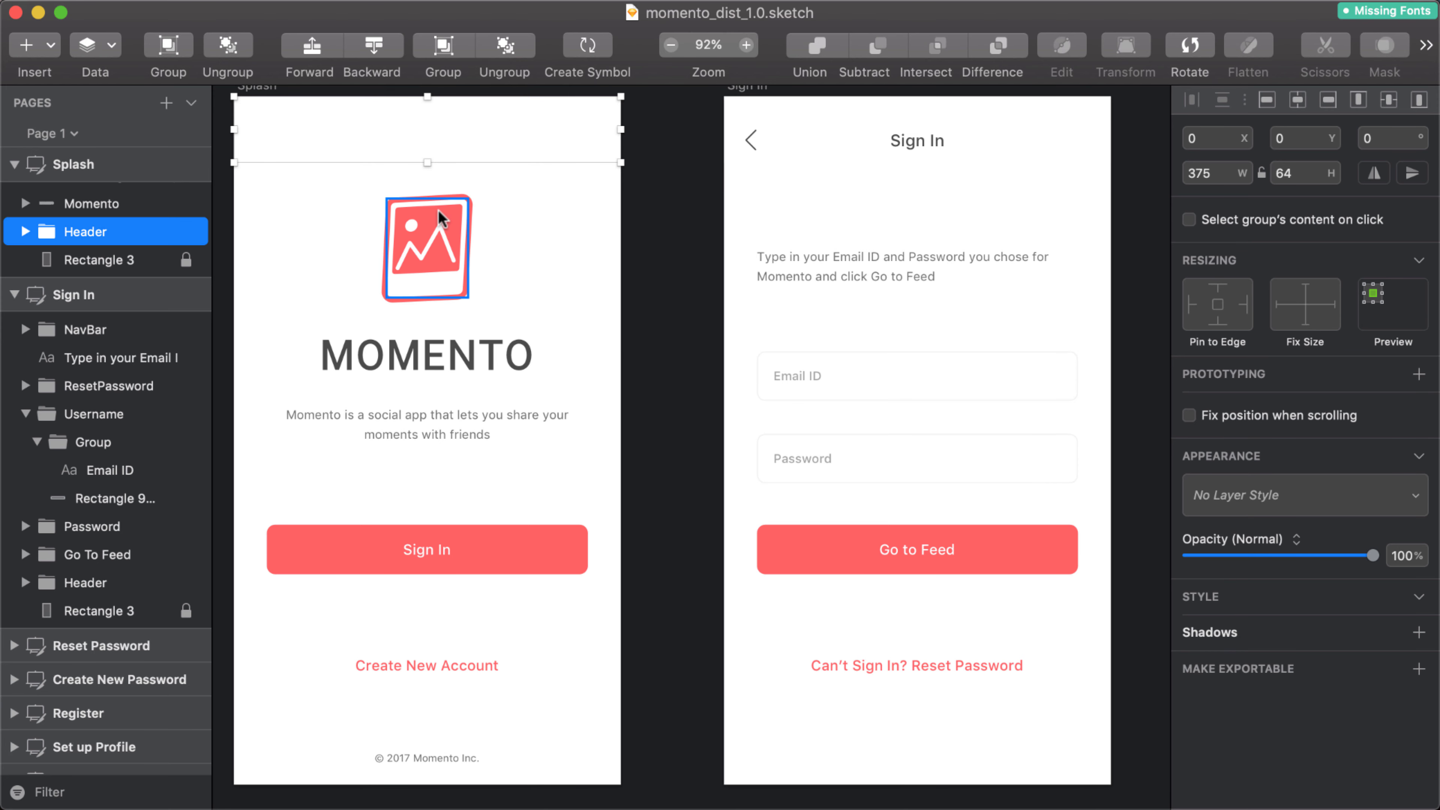
# Rename the Header group behind the Create Account title on the Register artboard as Navbar
pyautogui.hscroll(15, 764, 351)
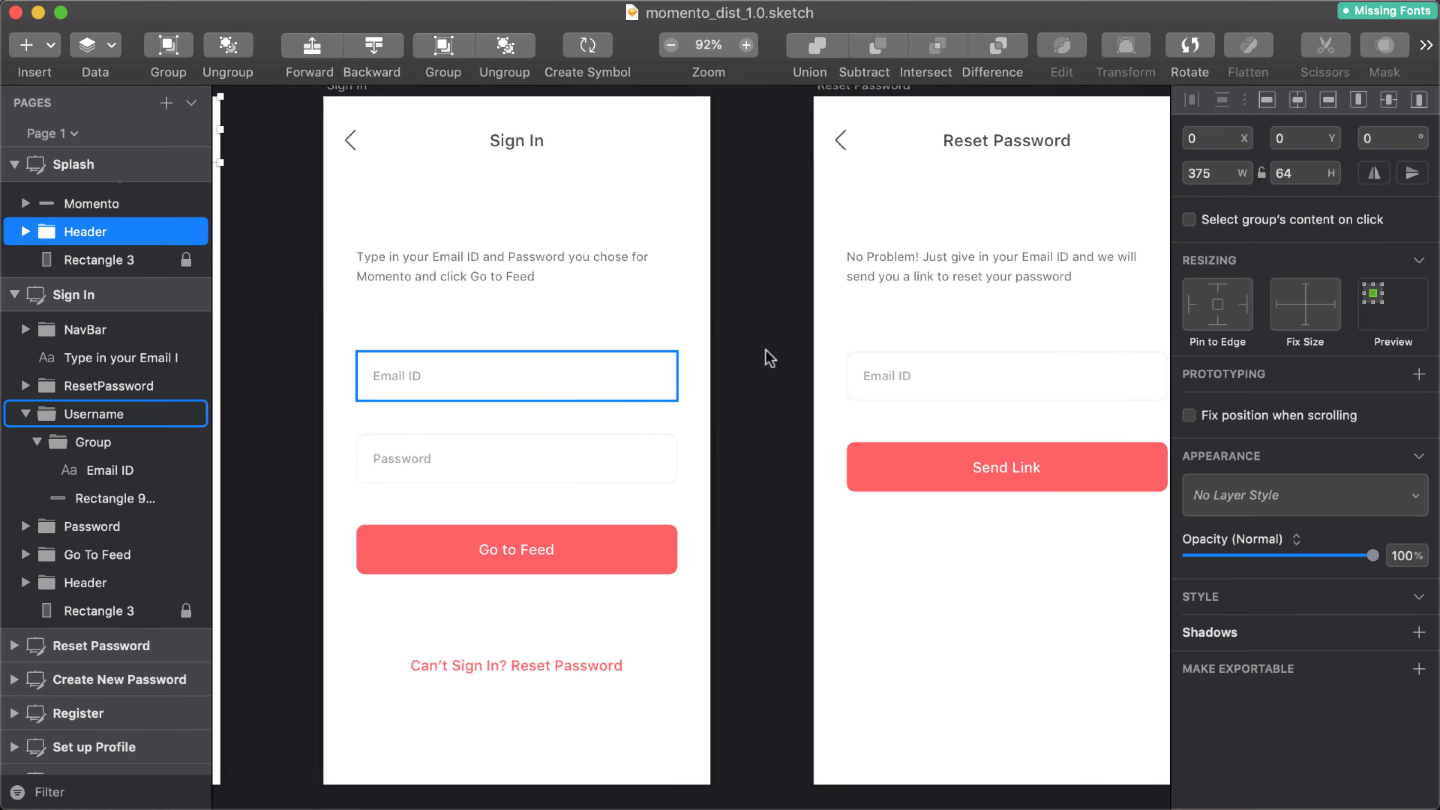
pyautogui.hscroll(15, 765, 352)
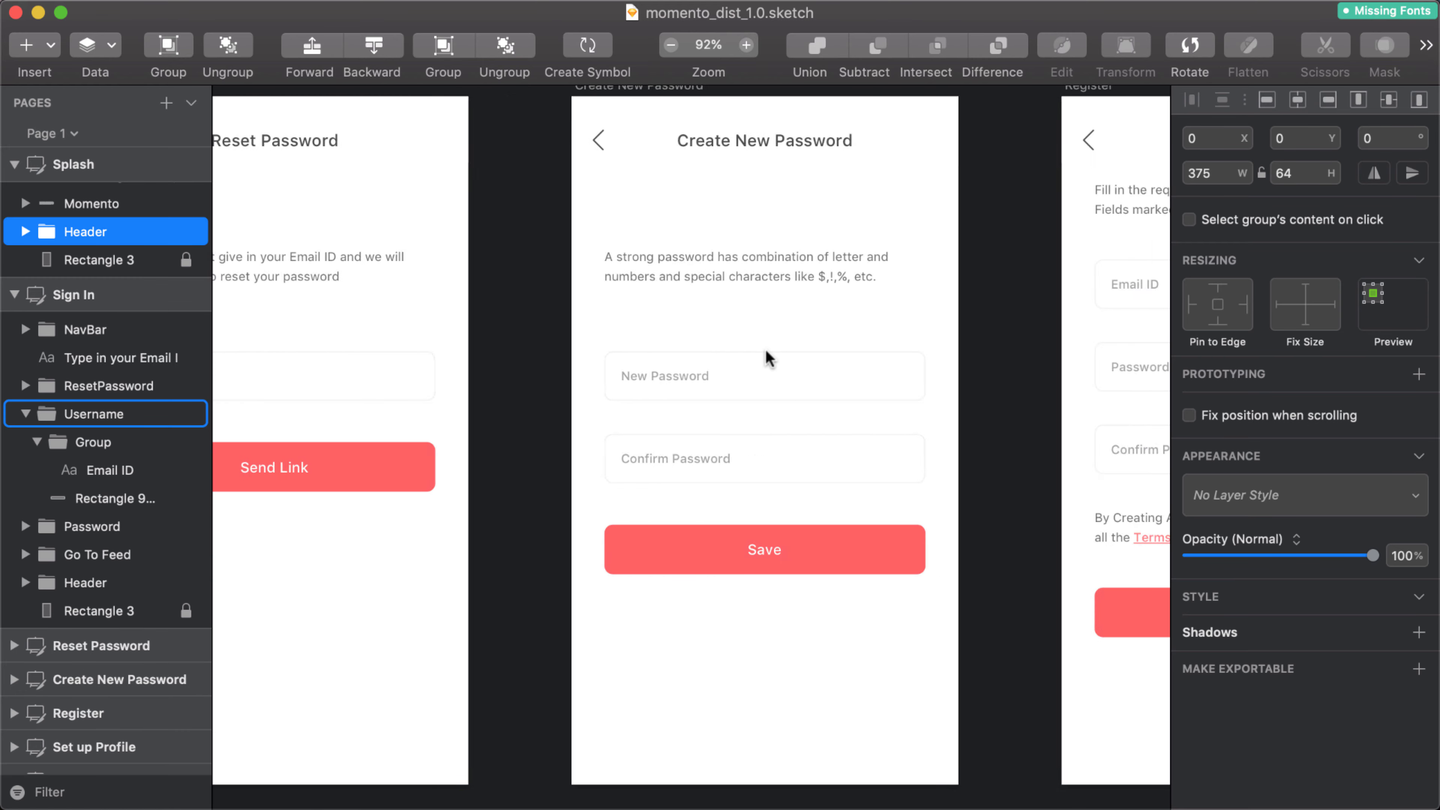
pyautogui.hscroll(2, 765, 348)
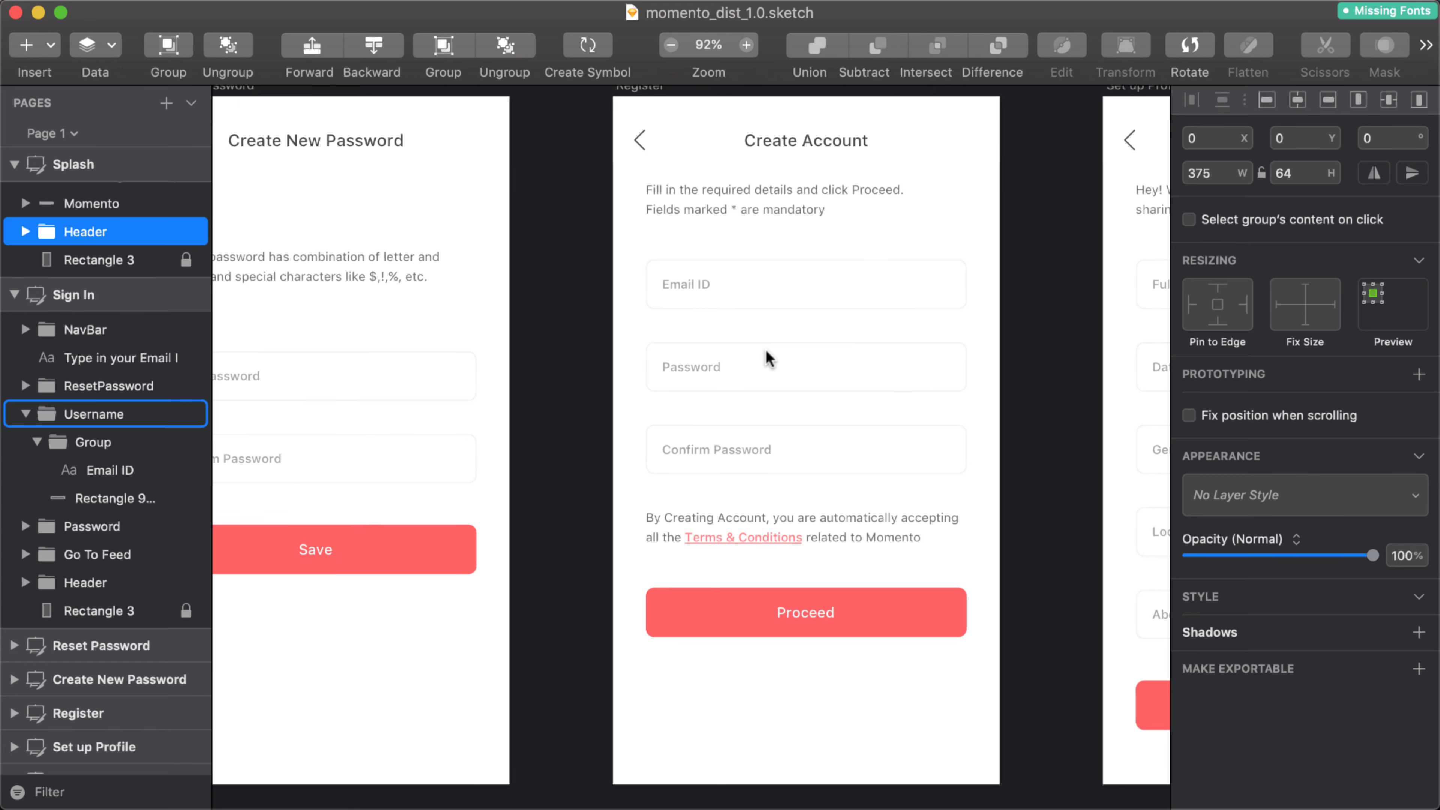
pyautogui.scroll(3, 804, 407)
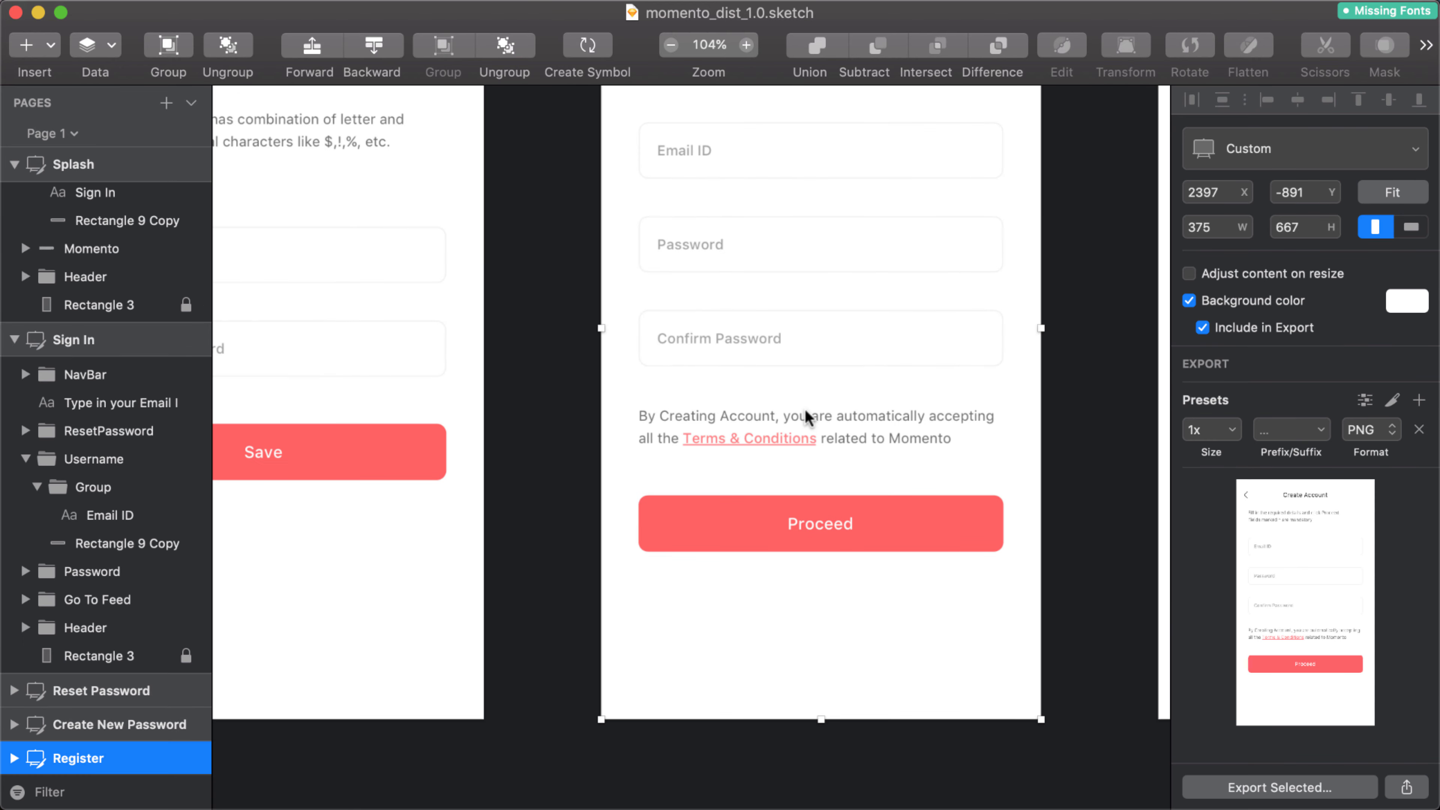
pyautogui.scroll(-5, 805, 407)
pyautogui.scroll(-3, 804, 408)
pyautogui.click(757, 155)
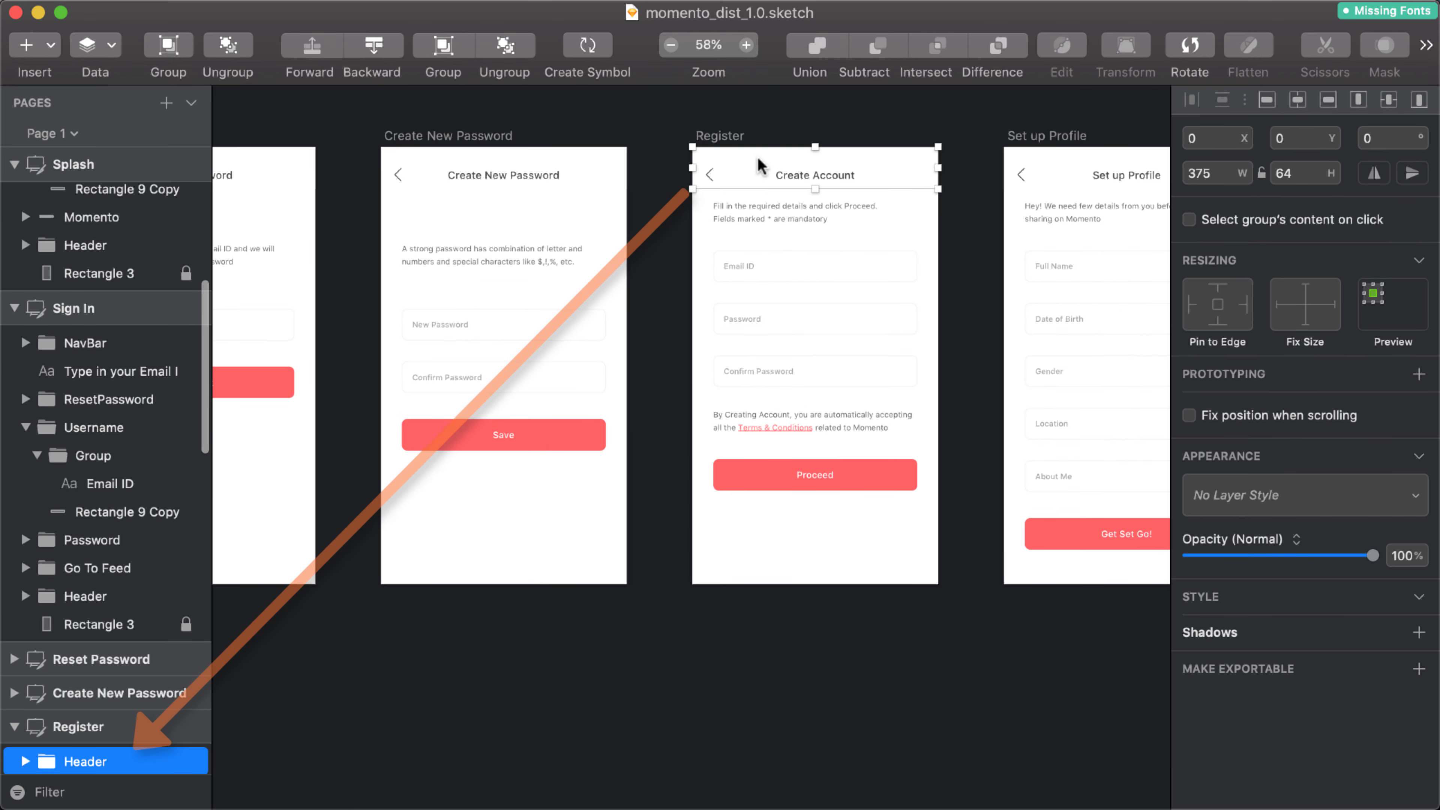
pyautogui.doubleClick(93, 761)
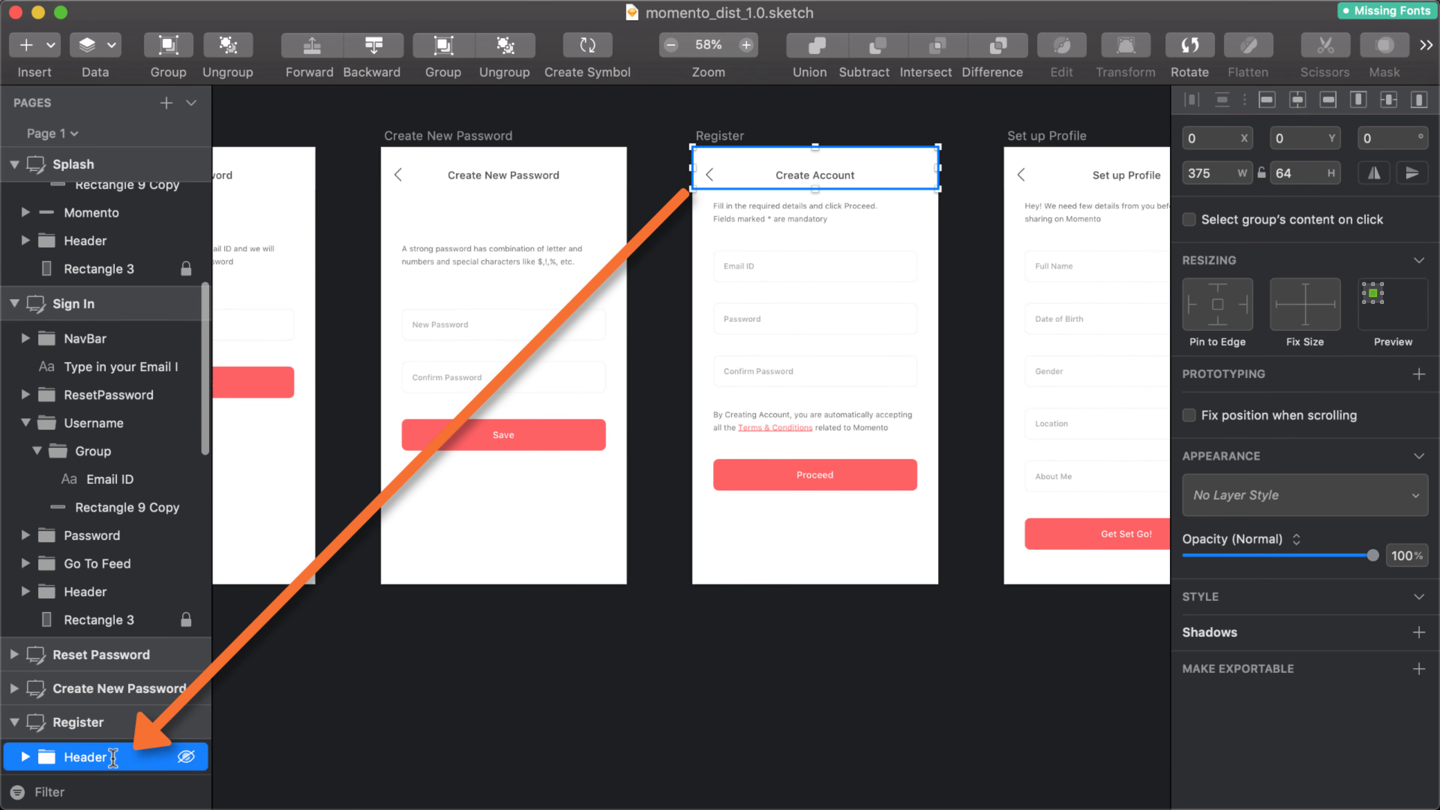
pyautogui.write('Navbar')
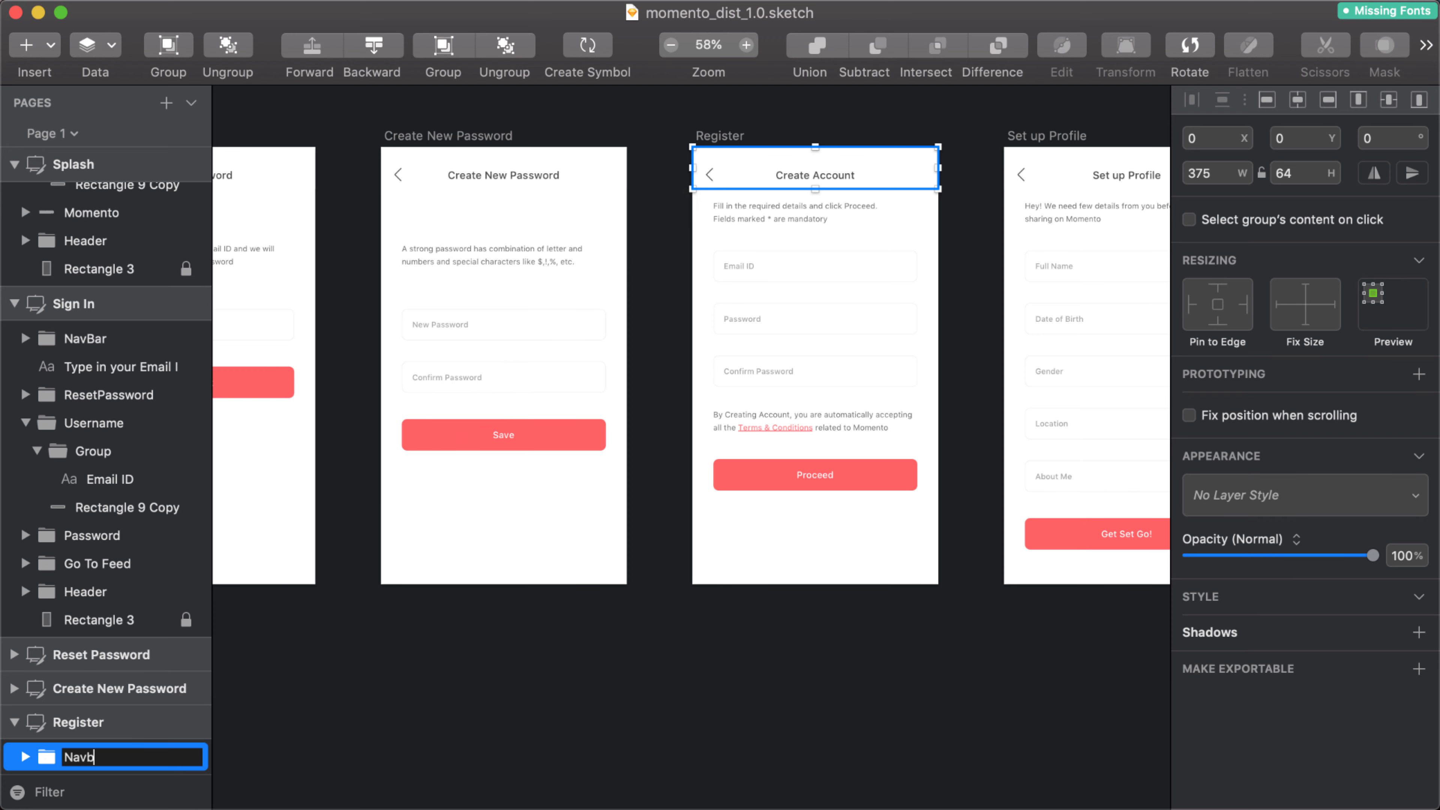
pyautogui.press('Return')
# Rename the Register artboard's Email ID field group as Email and its Password field group as Password
pyautogui.click(827, 278)
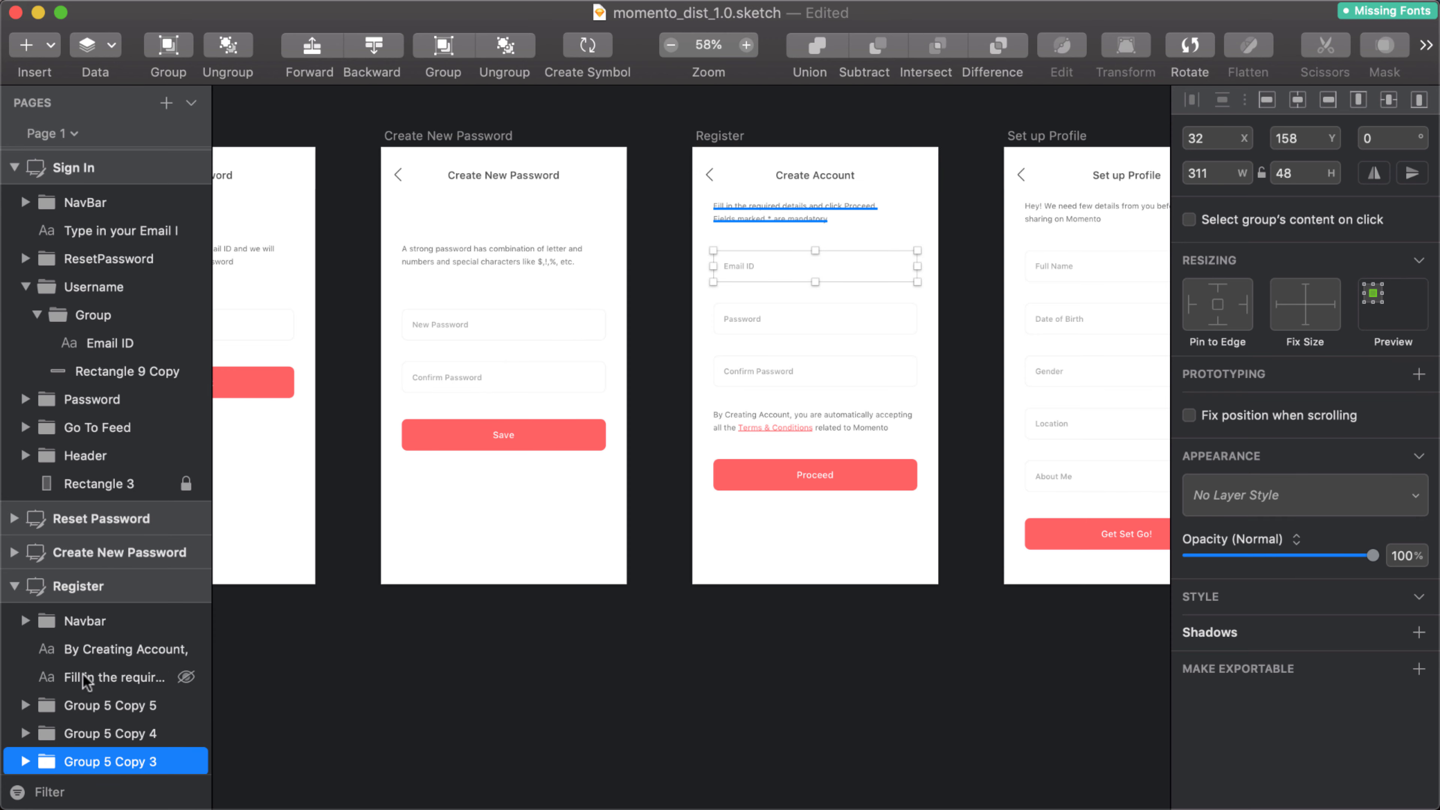
pyautogui.doubleClick(150, 760)
pyautogui.write('Email')
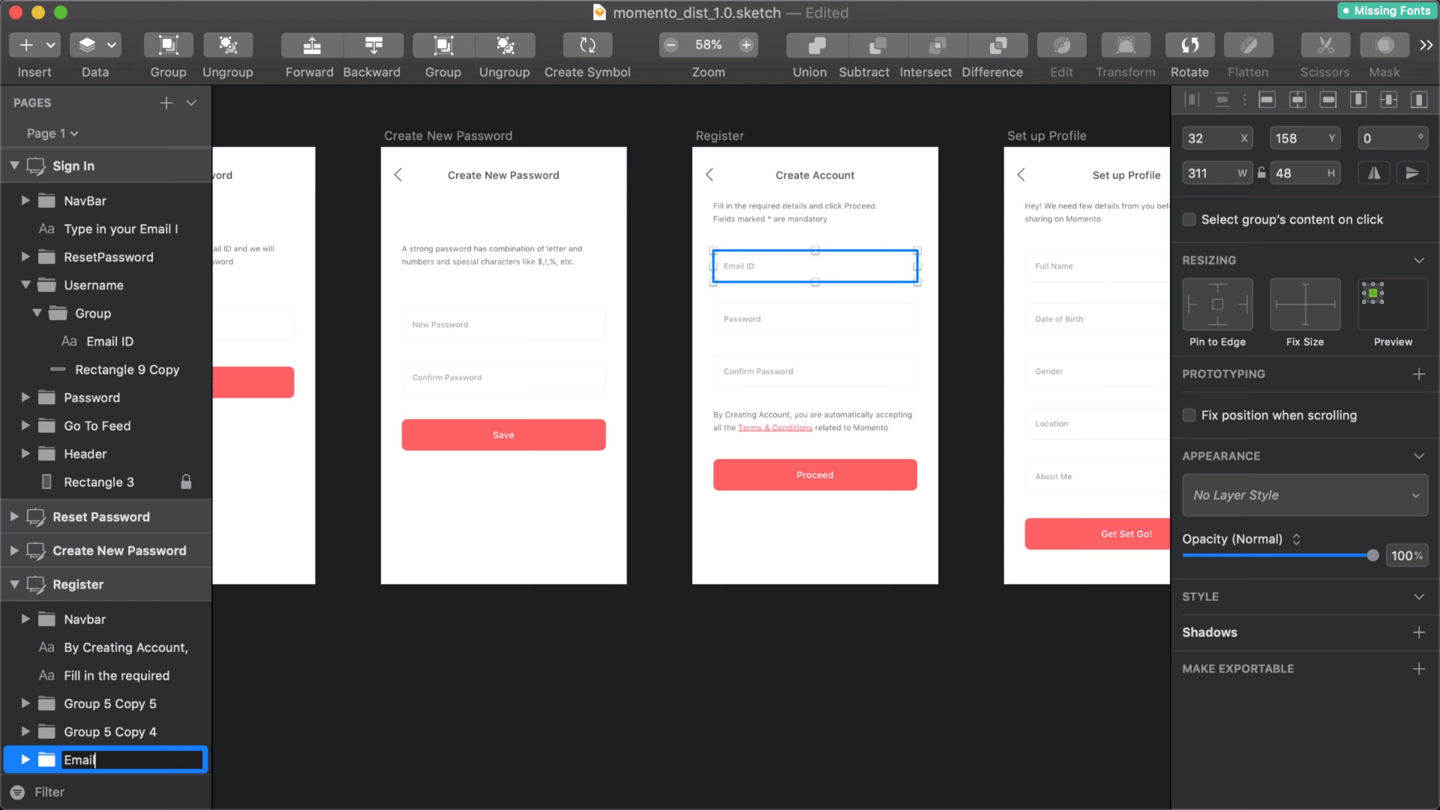
pyautogui.press('Return')
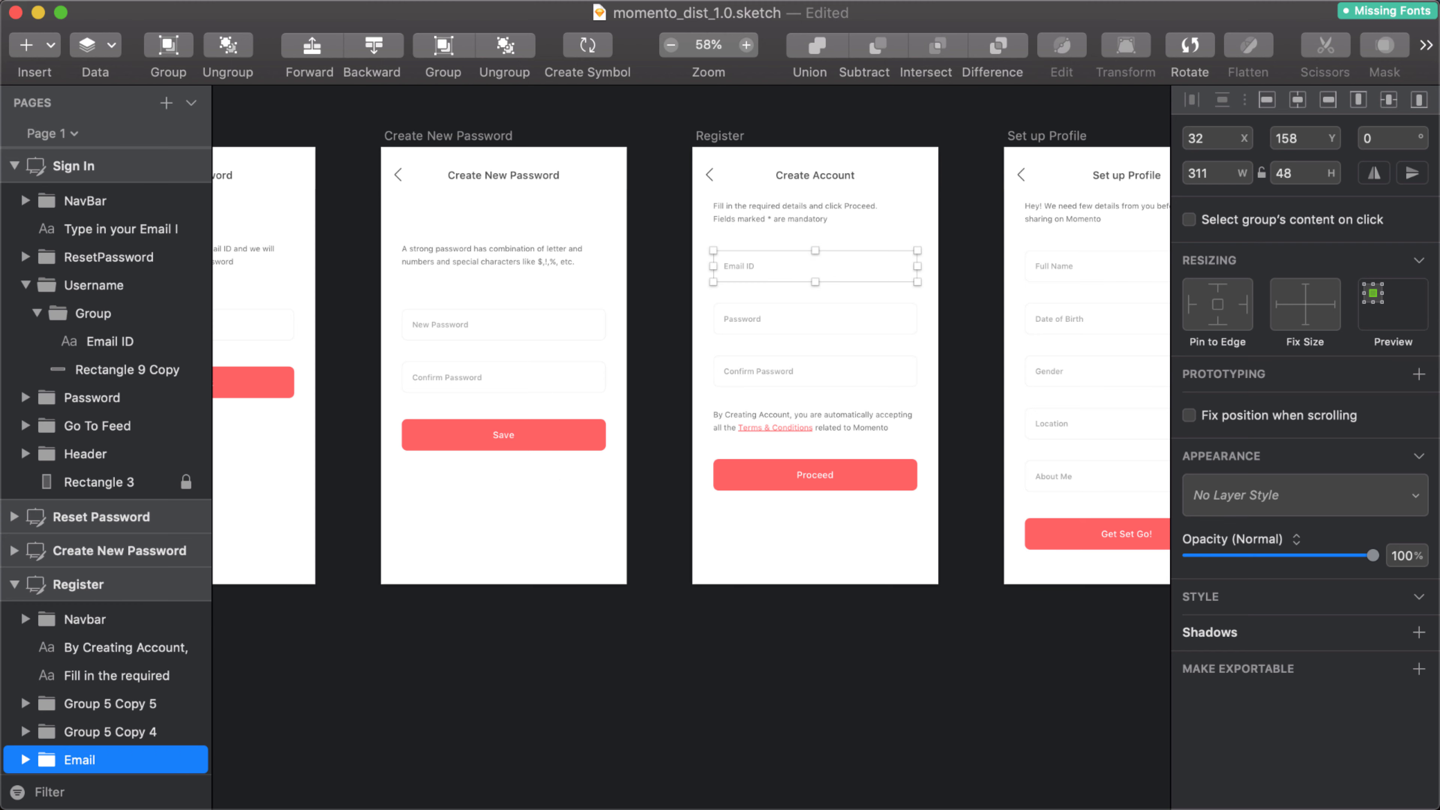
pyautogui.click(108, 732)
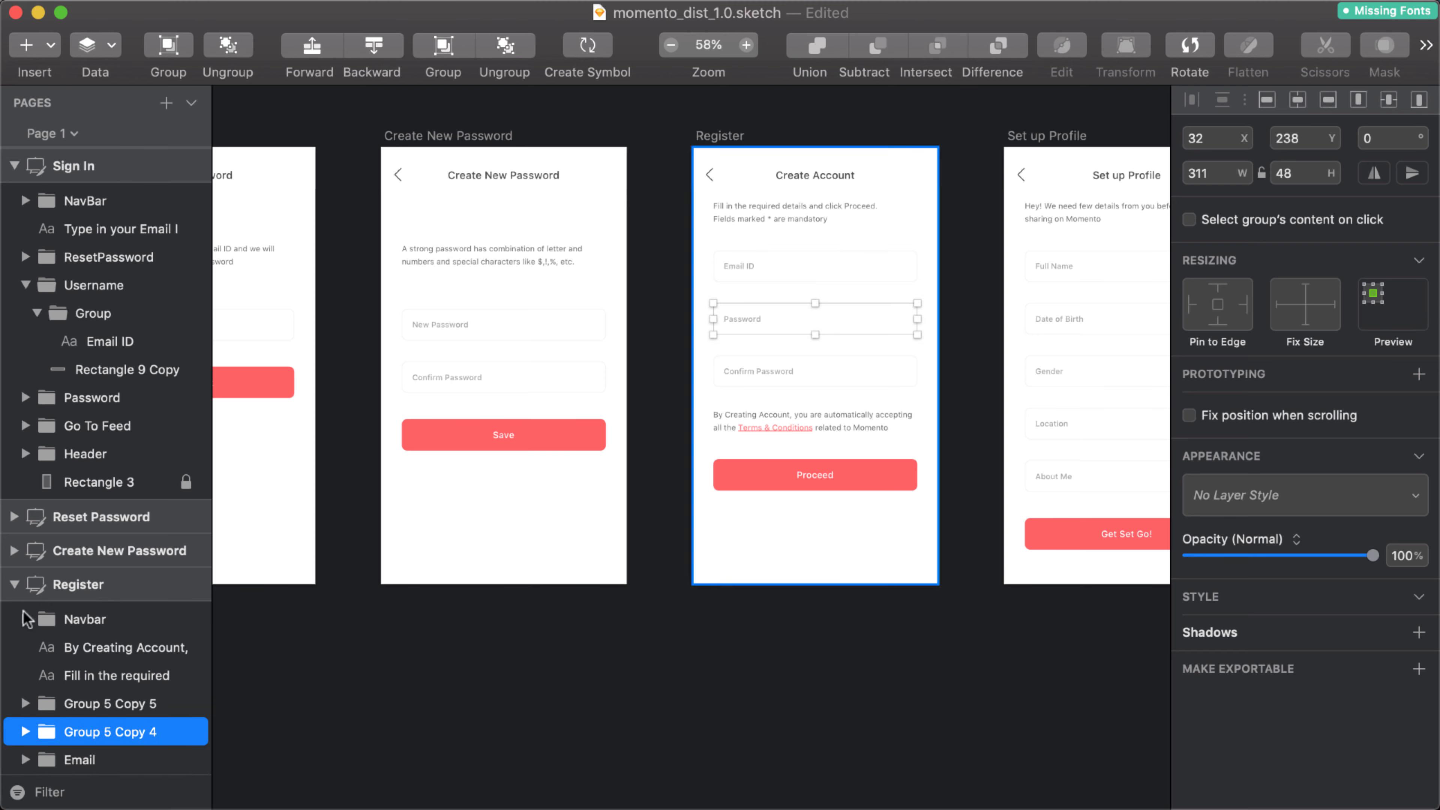
pyautogui.doubleClick(108, 732)
pyautogui.write('Password')
pyautogui.press('Return')
# Rename the Confirm Password field group on the Register artboard as ConfirmPassword
pyautogui.click(797, 373)
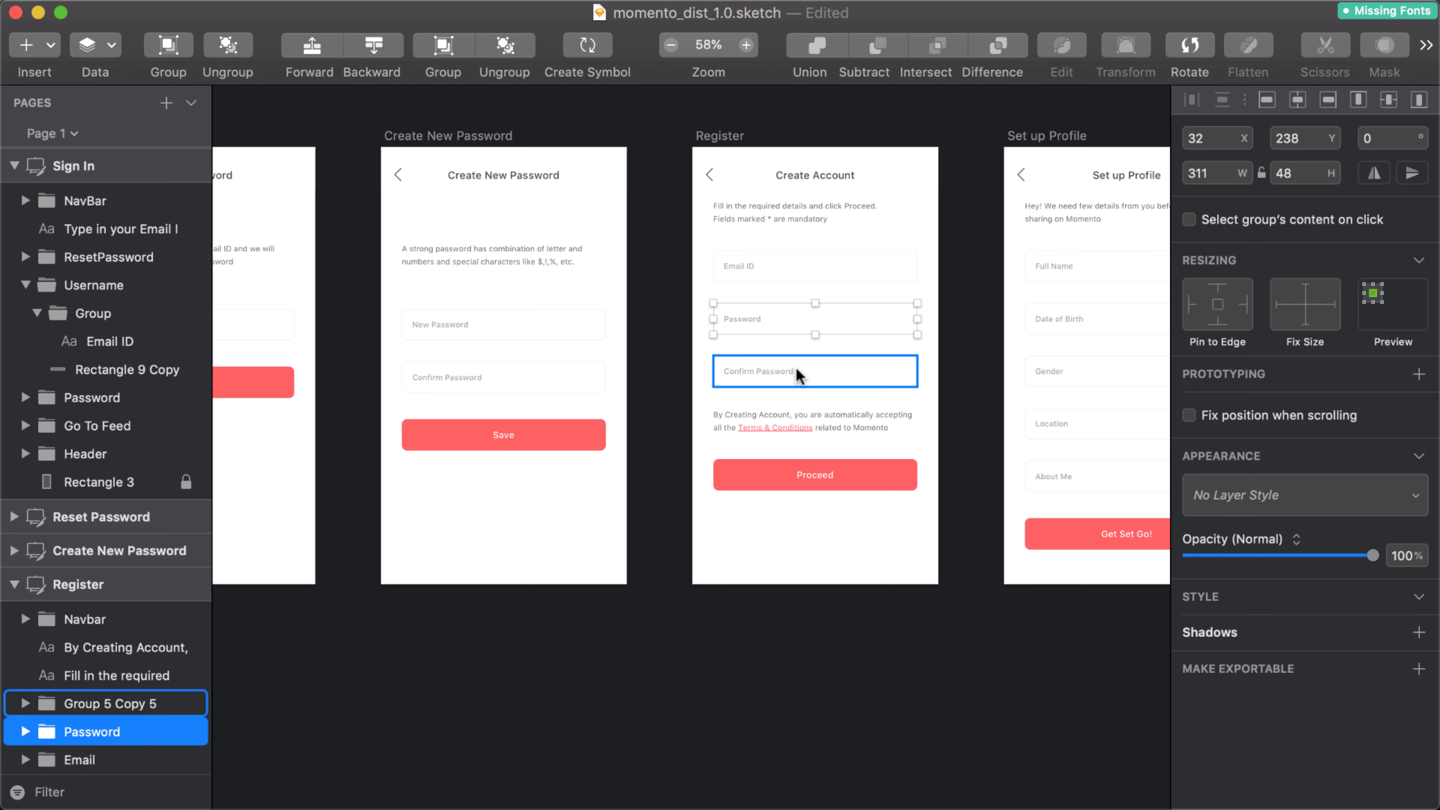
pyautogui.doubleClick(108, 704)
pyautogui.write('ConfirmPassword')
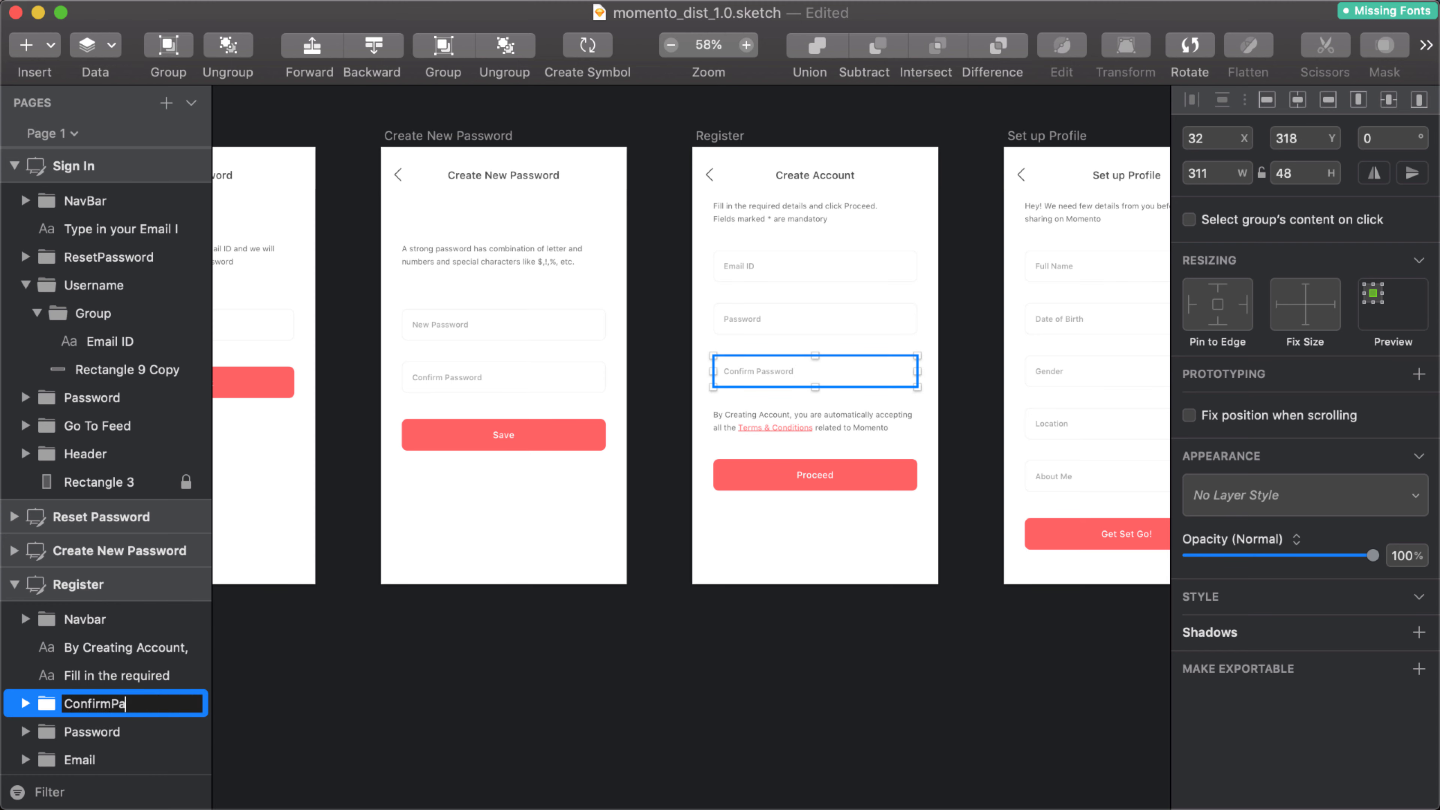
pyautogui.press('Return')
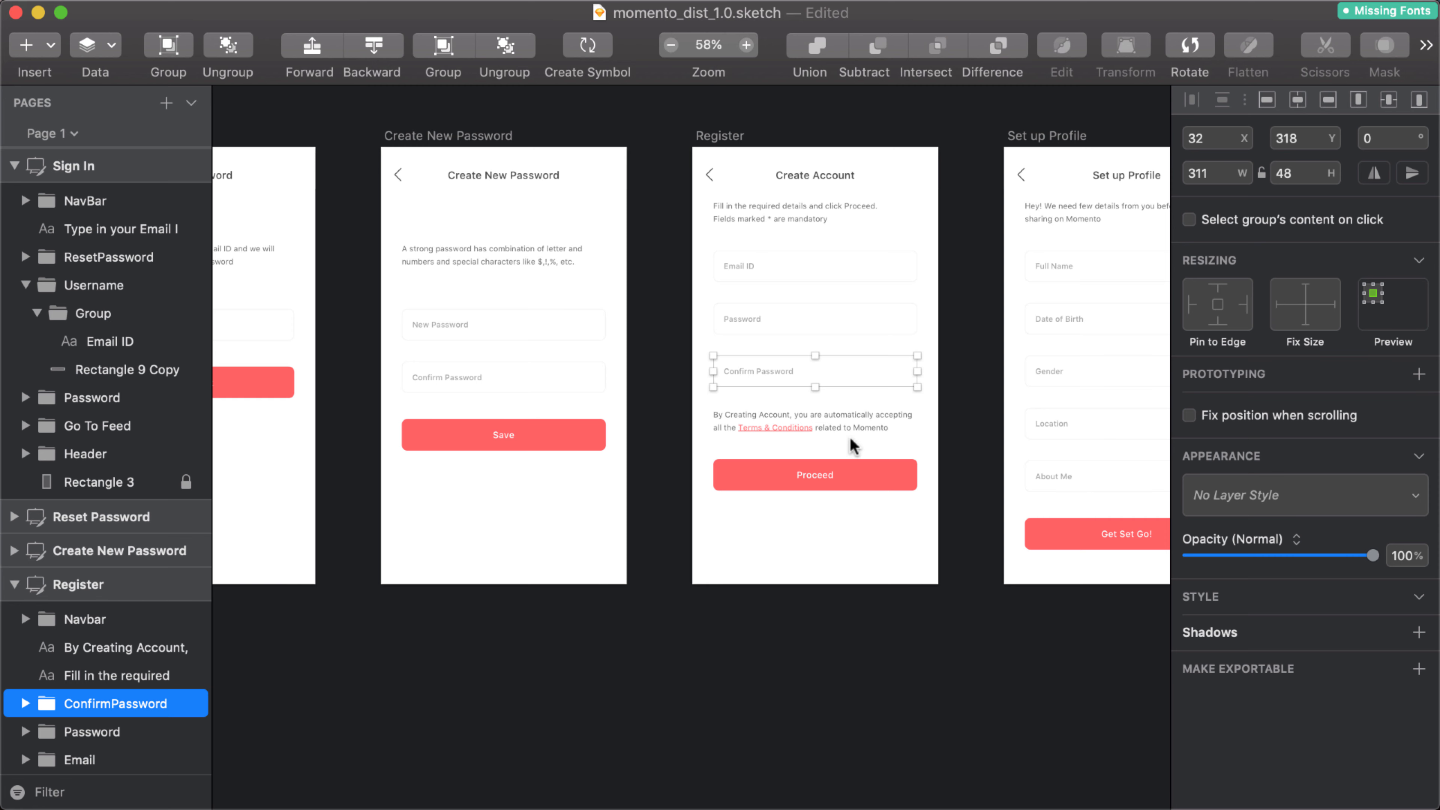
# Rename the Proceed button's group on the Register artboard as Proceed
pyautogui.click(811, 478)
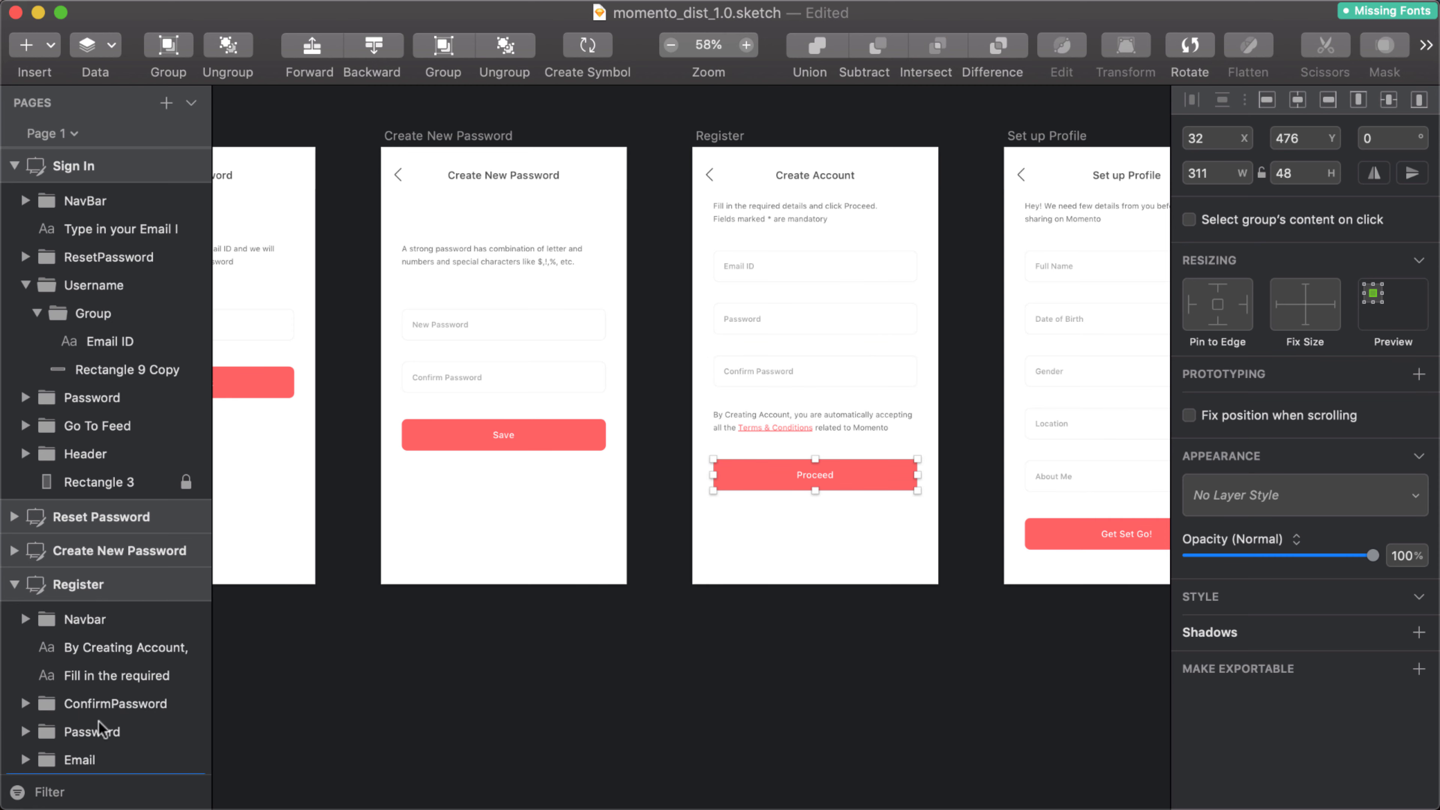
pyautogui.scroll(-3, 122, 719)
pyautogui.scroll(-2, 122, 719)
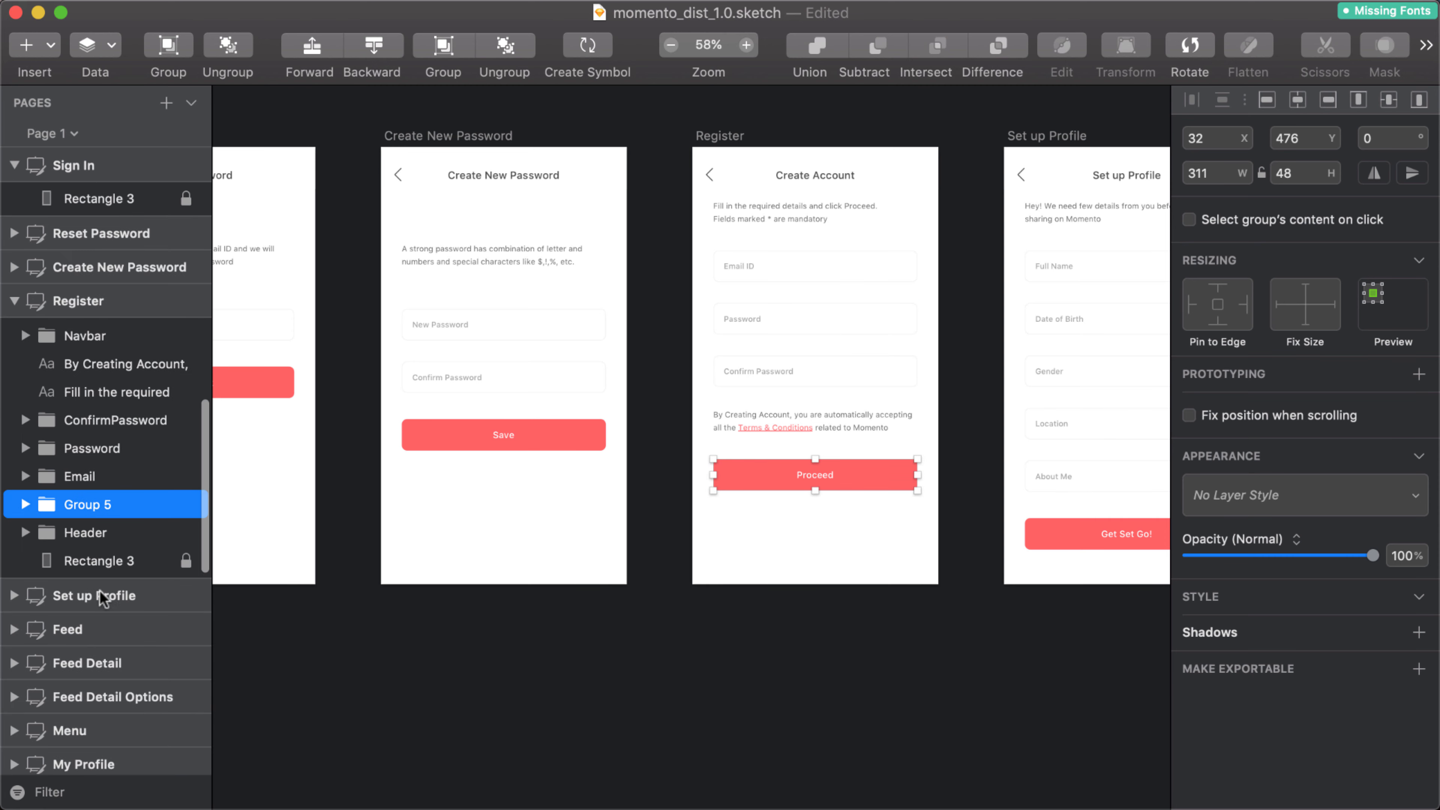
pyautogui.doubleClick(111, 504)
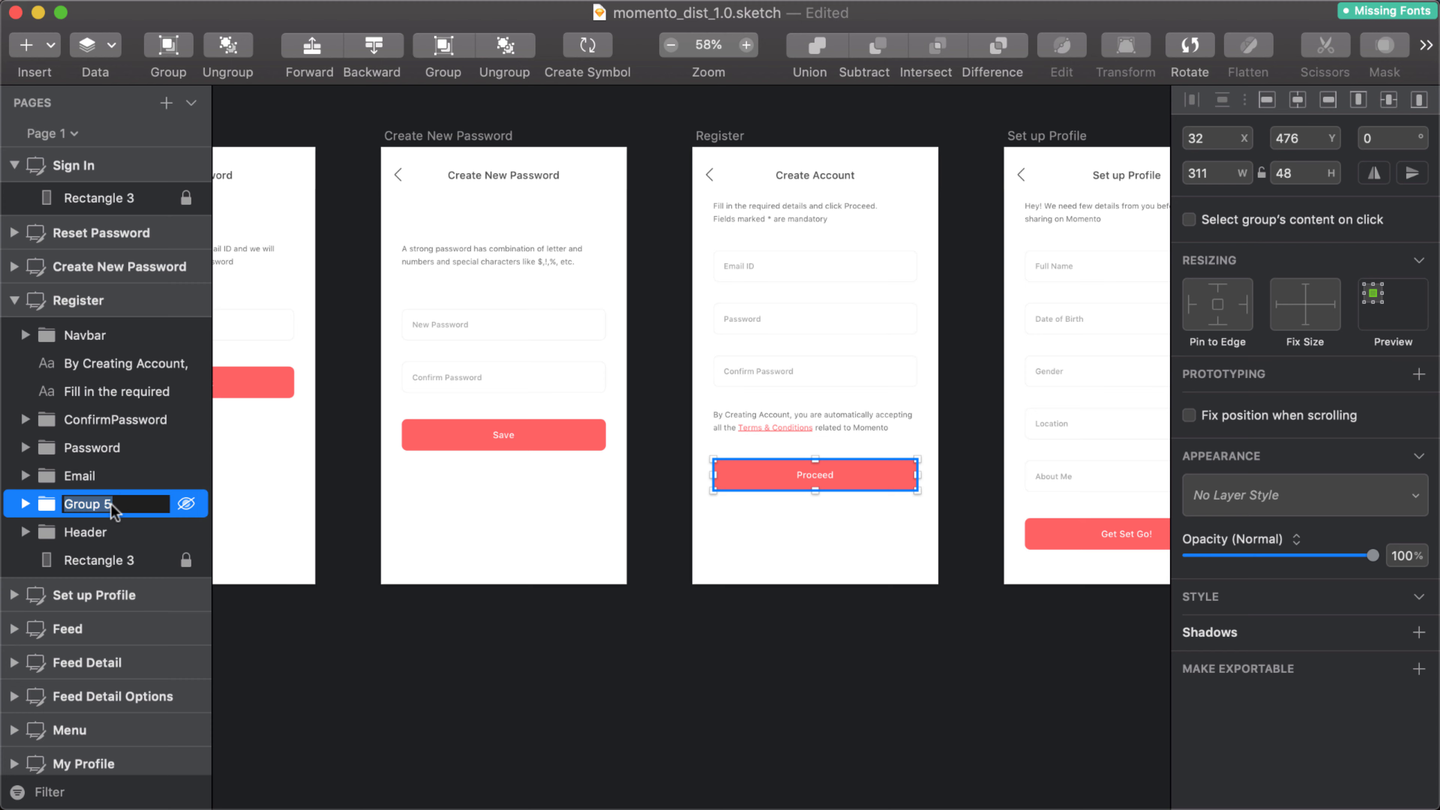
pyautogui.write('Pro')
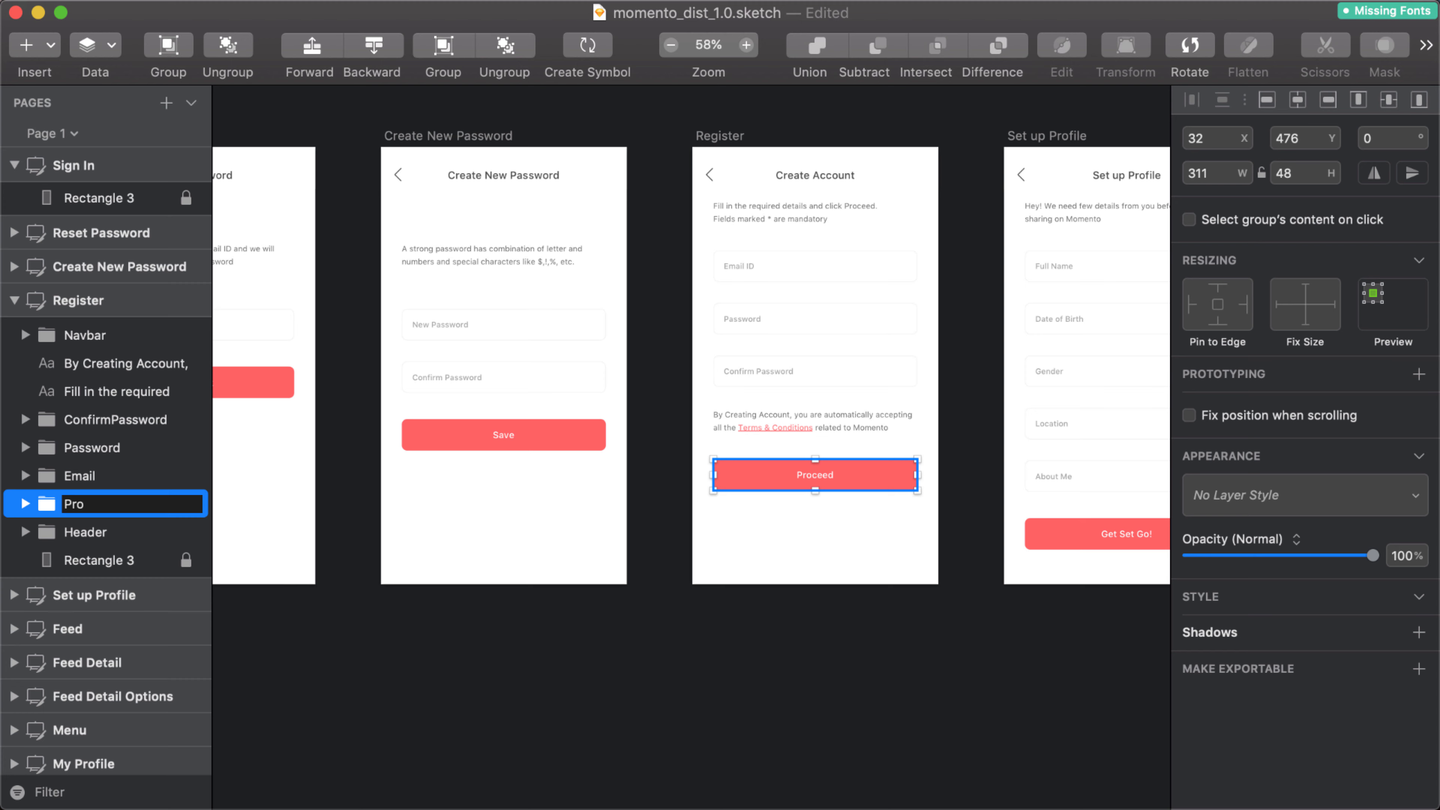
pyautogui.write('ceed')
# Inspect the contents of the Register artboard's Header and Navbar groups, and rename the back arrow shape in Navbar as BackArrow
pyautogui.click(89, 528)
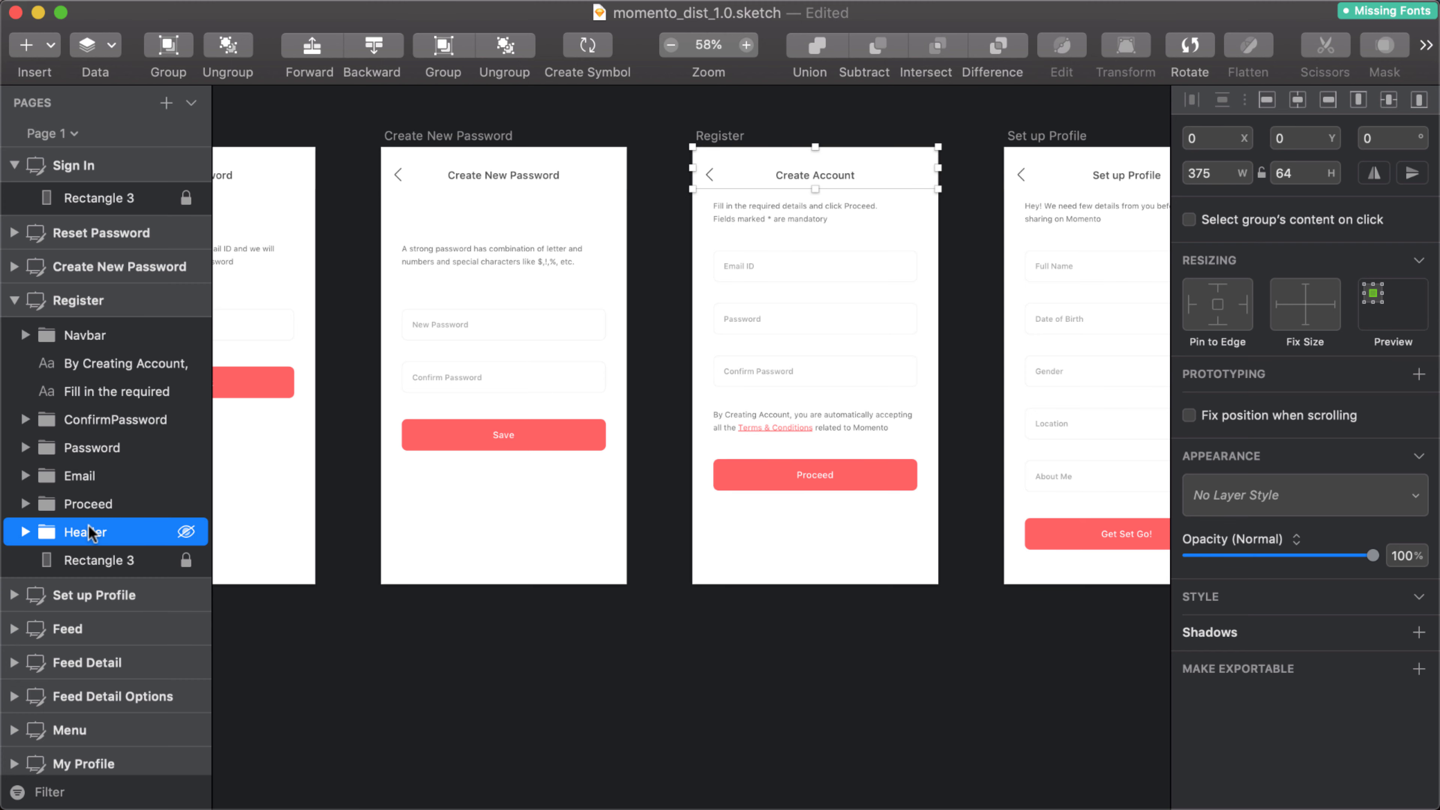
pyautogui.click(22, 532)
pyautogui.click(76, 560)
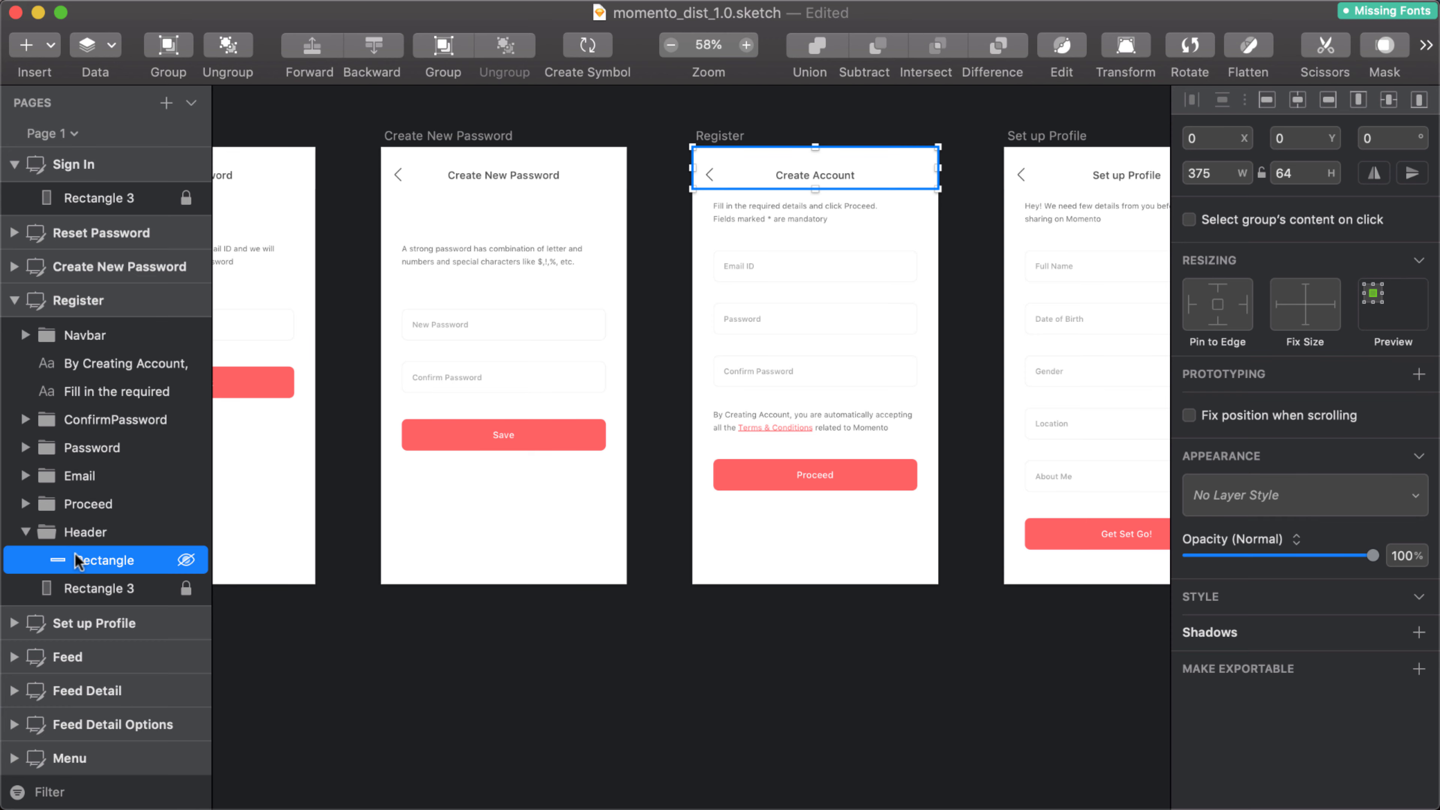
pyautogui.click(25, 335)
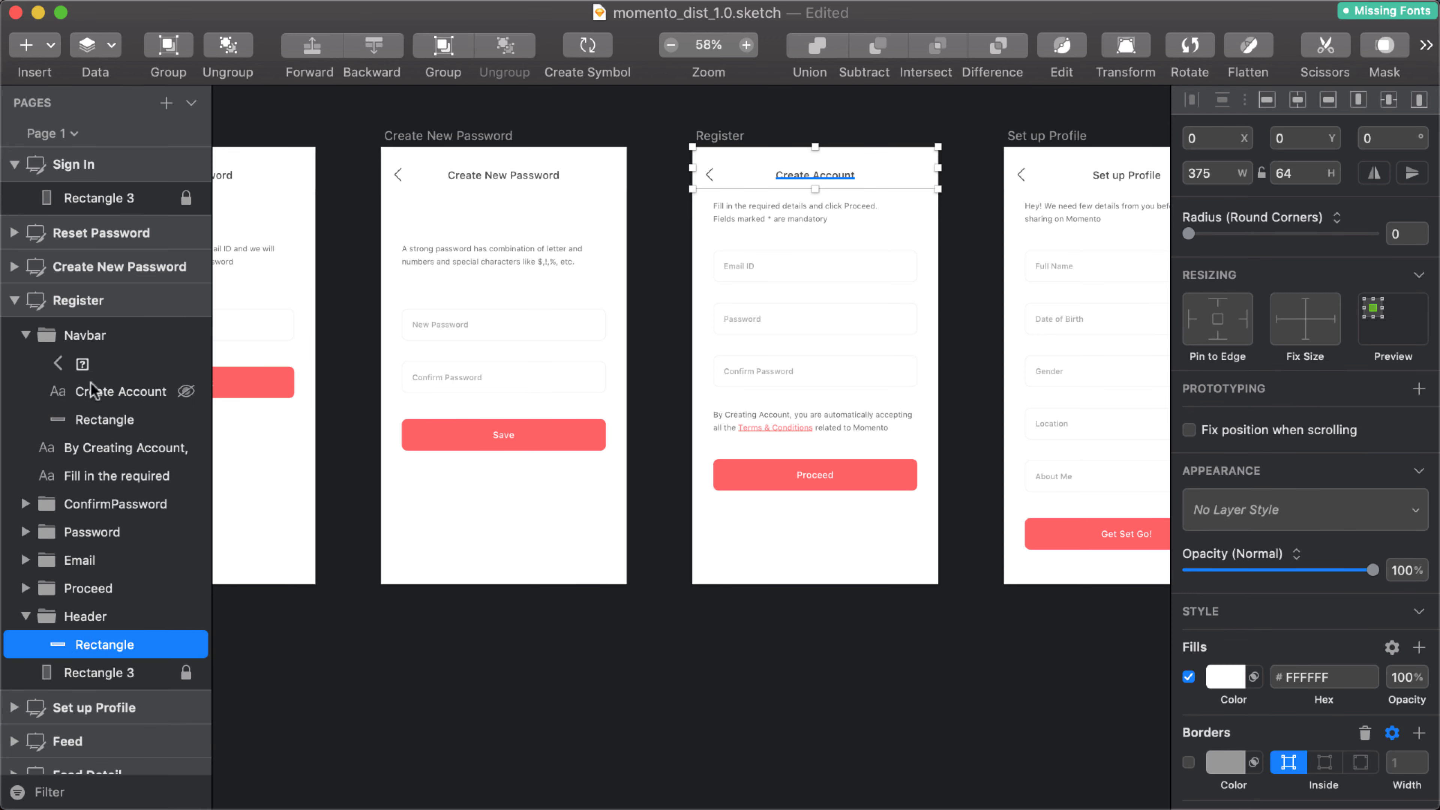
pyautogui.click(84, 371)
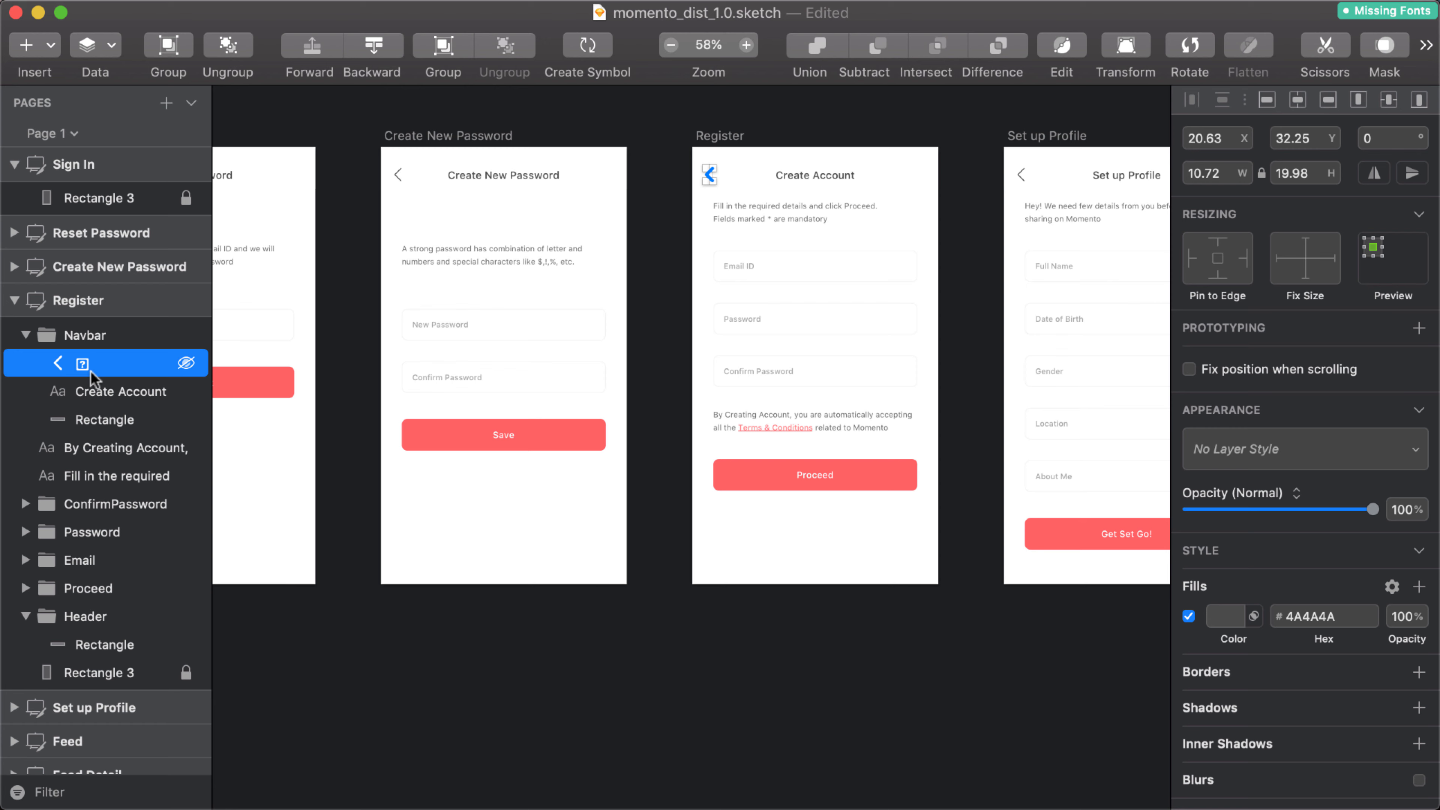
pyautogui.doubleClick(86, 366)
pyautogui.write('BackArrow')
pyautogui.press('Return')
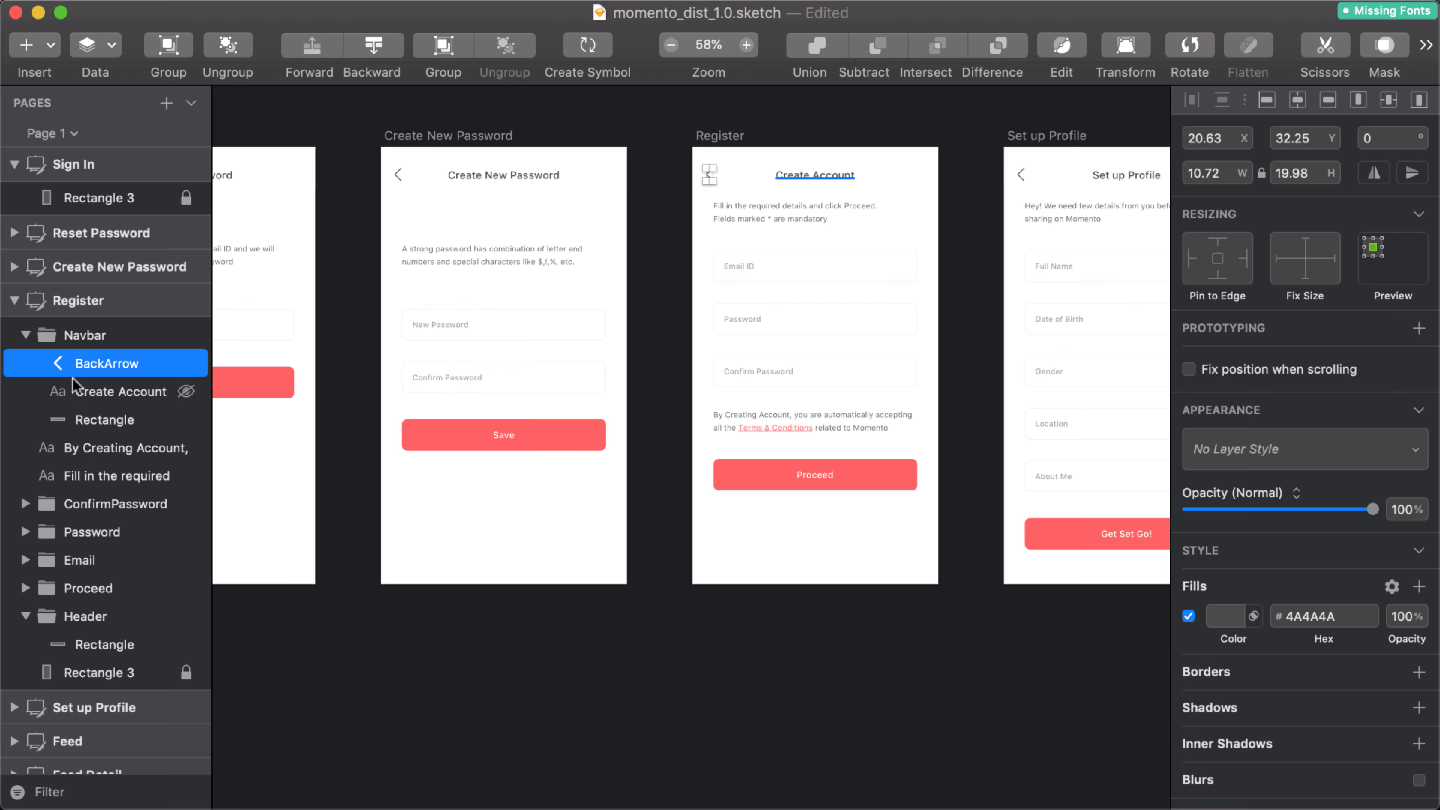
# Delete the redundant Header group from the Register artboard and save the Sketch document
pyautogui.click(76, 617)
pyautogui.press('Delete')
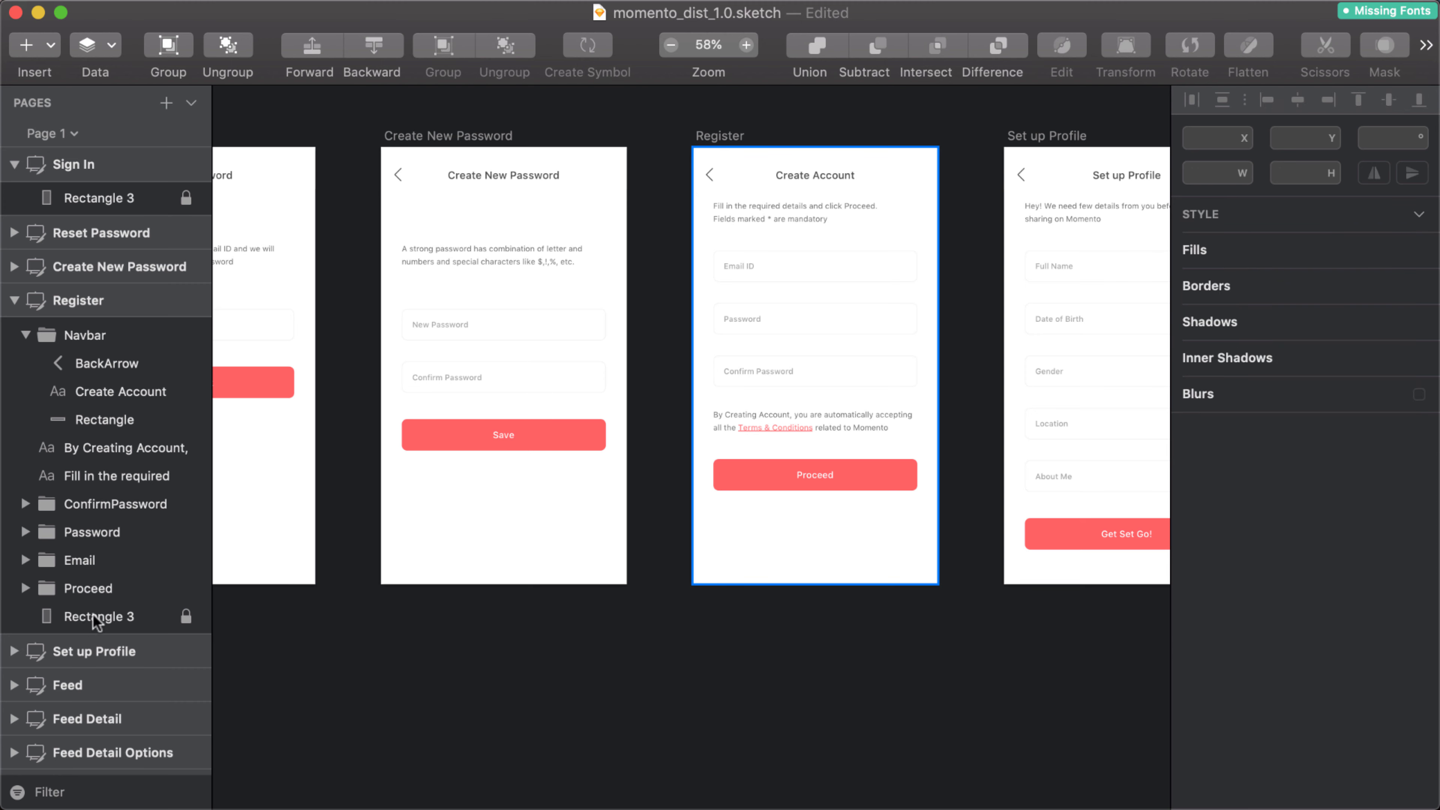
pyautogui.click(92, 618)
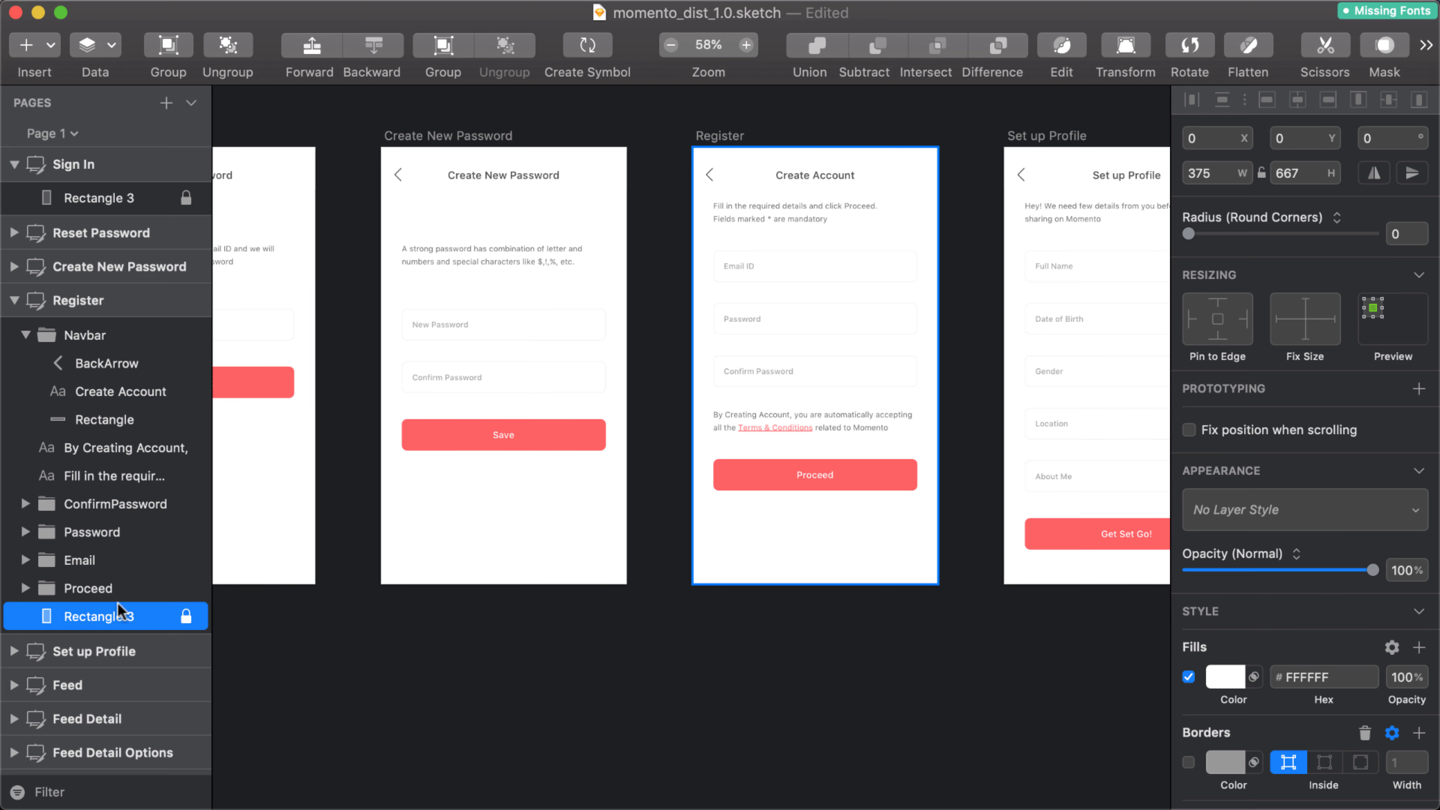
pyautogui.press('super+s')
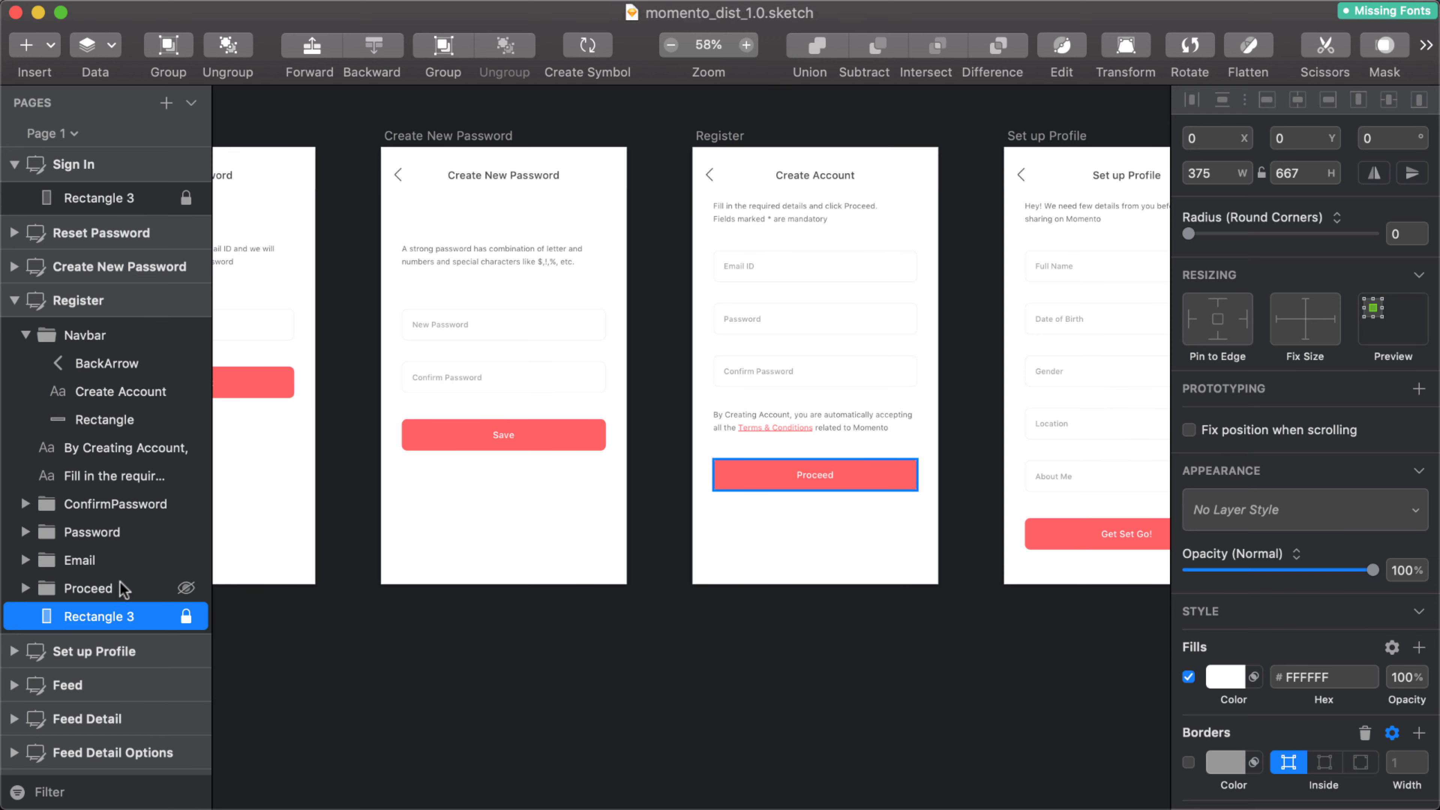
# Switch to Supernova Studio, where the Momento project is open
pyautogui.press('super+Tab')
pyautogui.press('super+Tab')
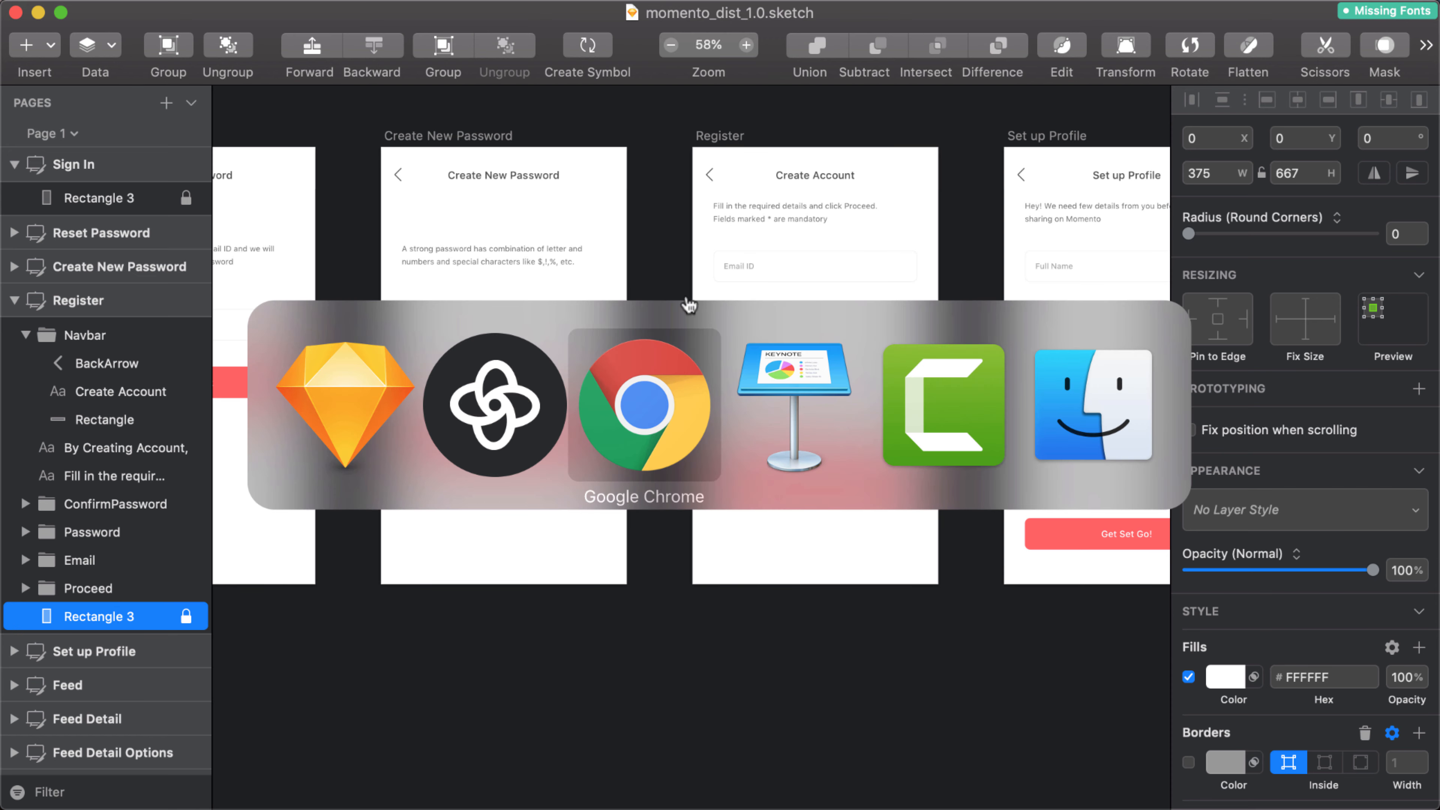
pyautogui.click(497, 399)
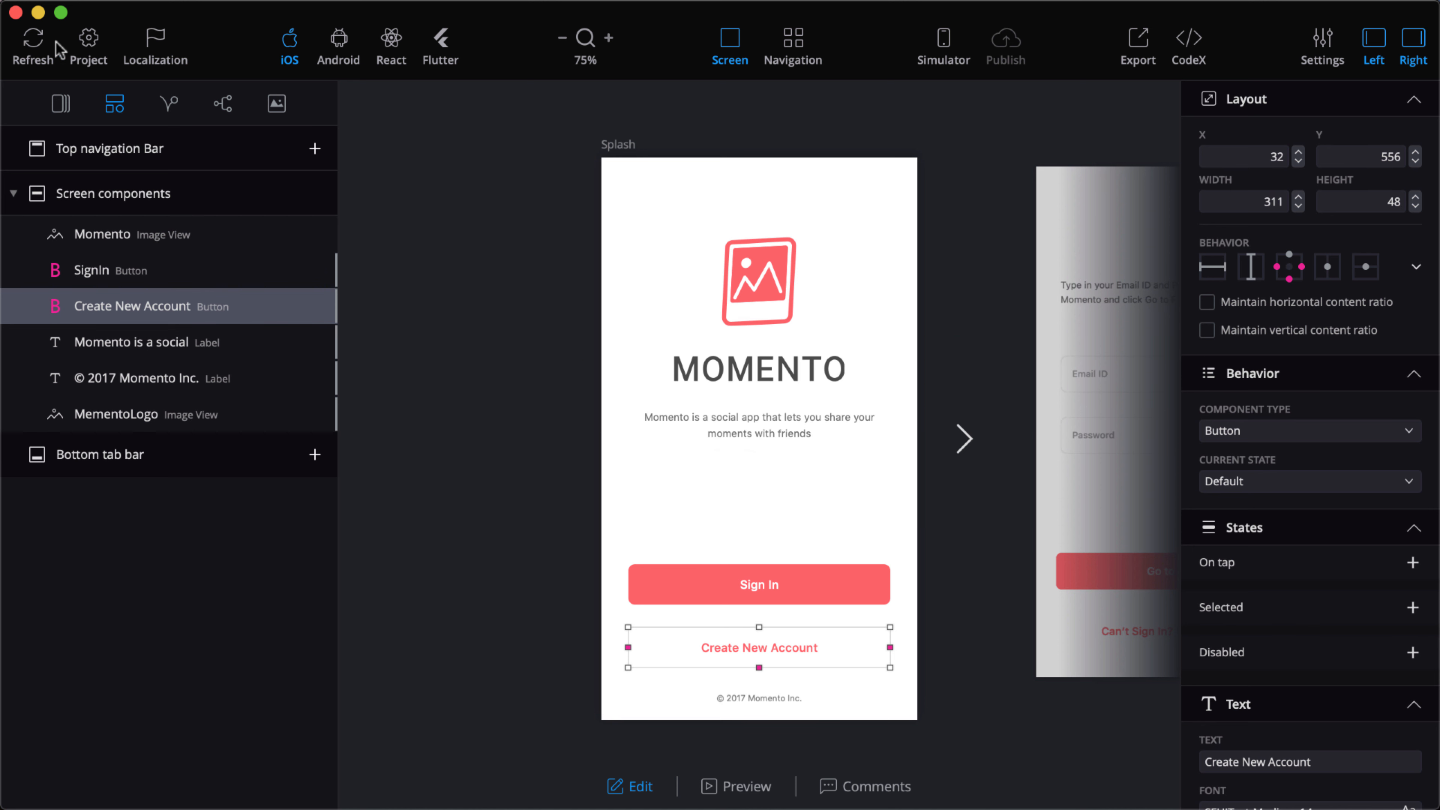
# Refresh the project from momento_dist_1.0.sketch in Downloads, importing only the Register screen, and show the project's list of screens
pyautogui.click(34, 41)
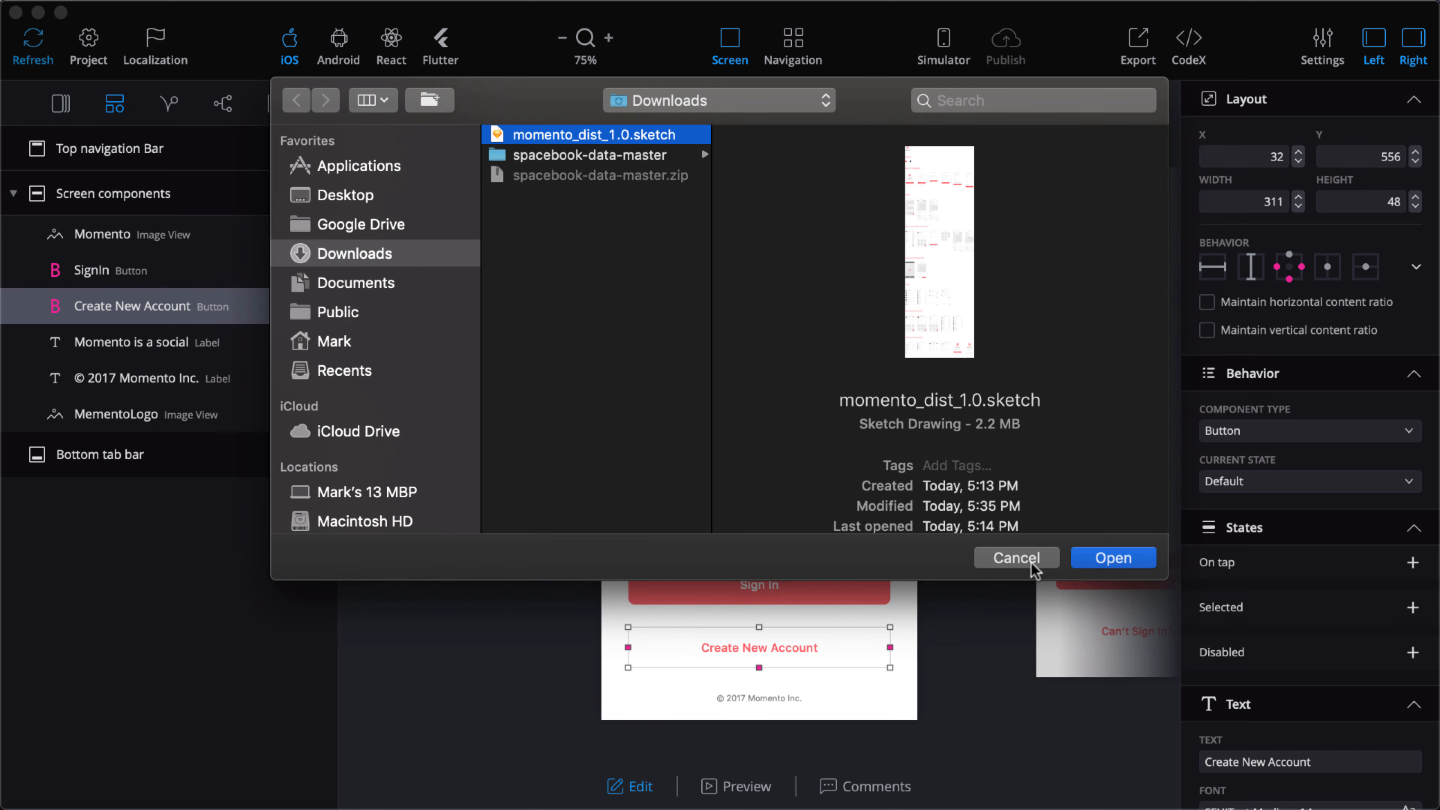
pyautogui.click(1016, 557)
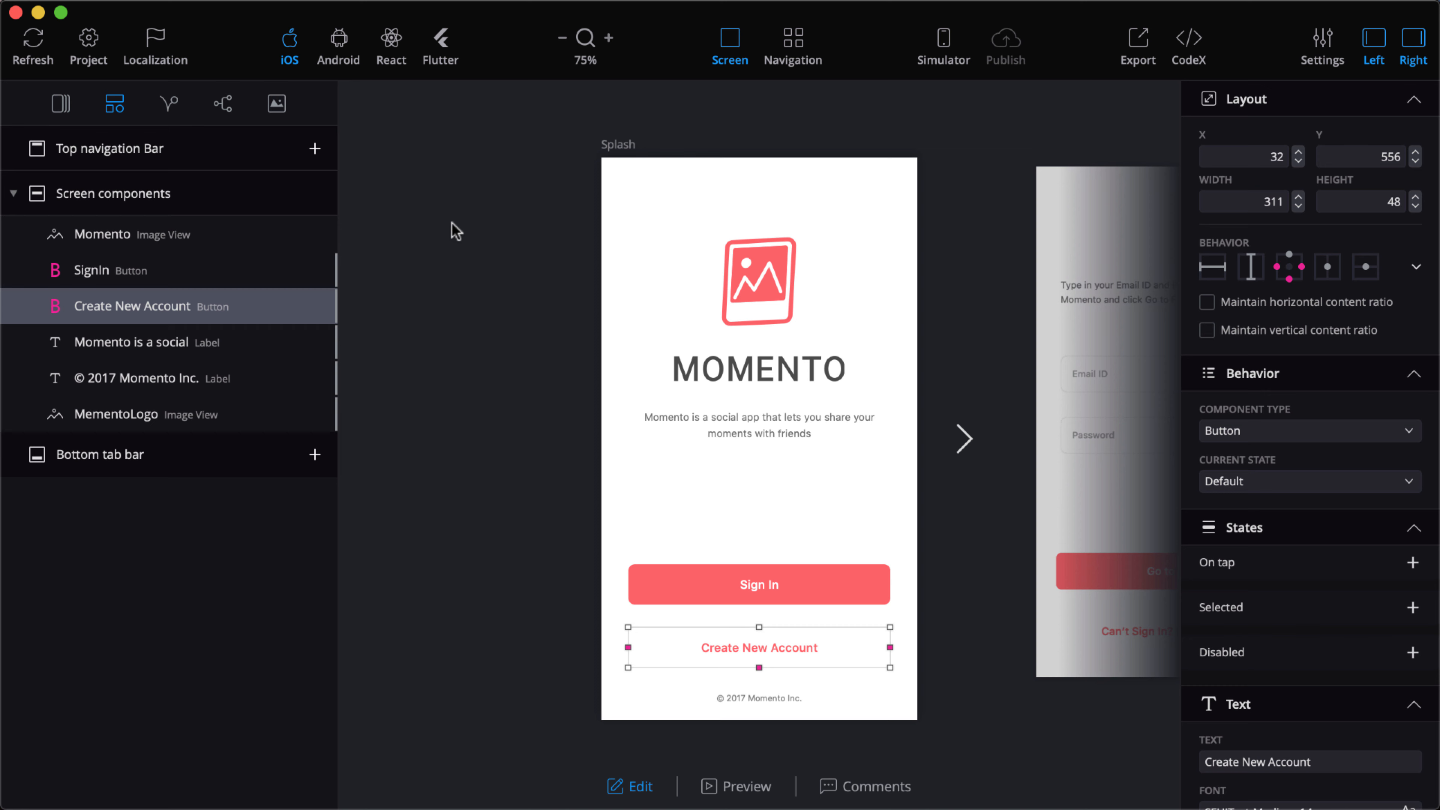
pyautogui.click(27, 55)
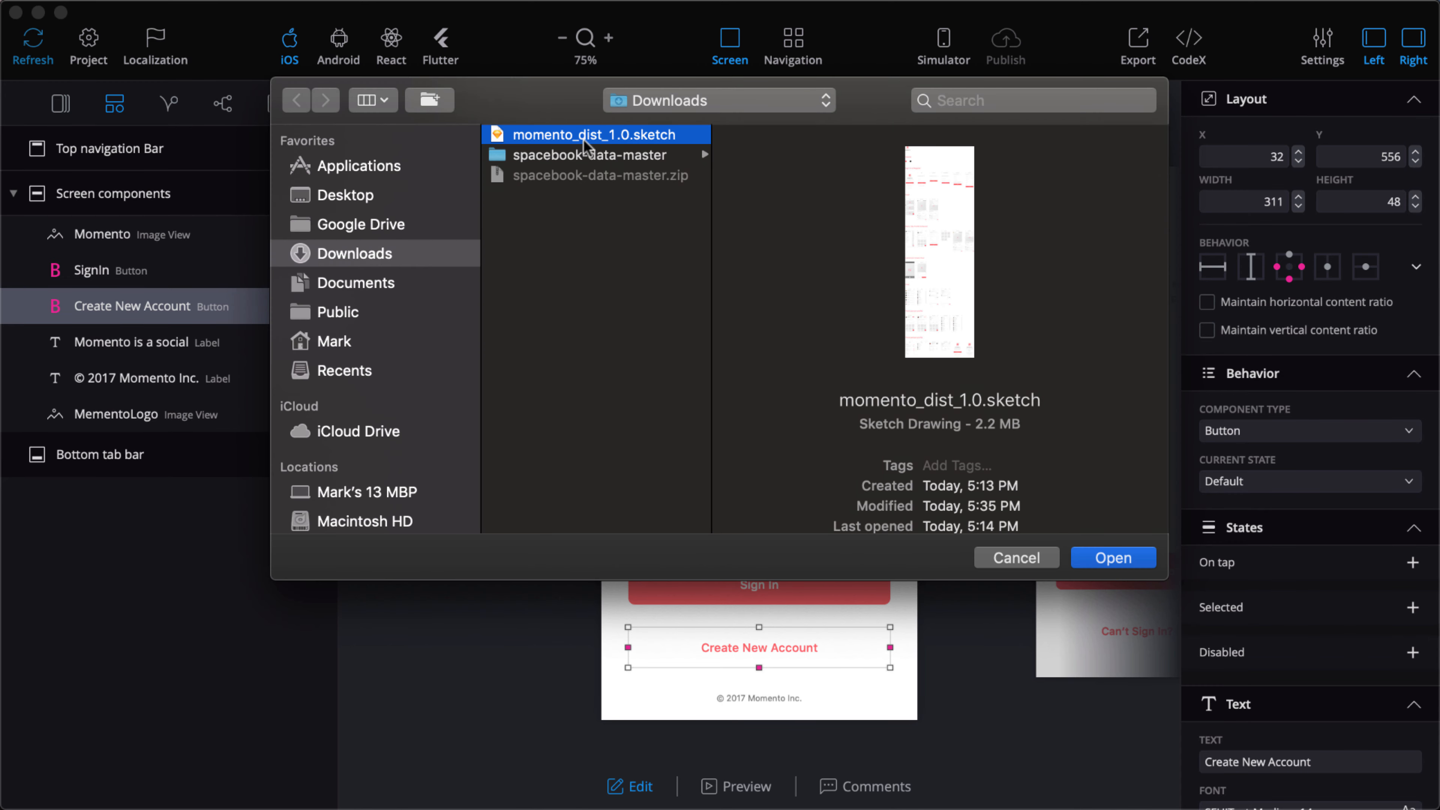
pyautogui.click(1113, 558)
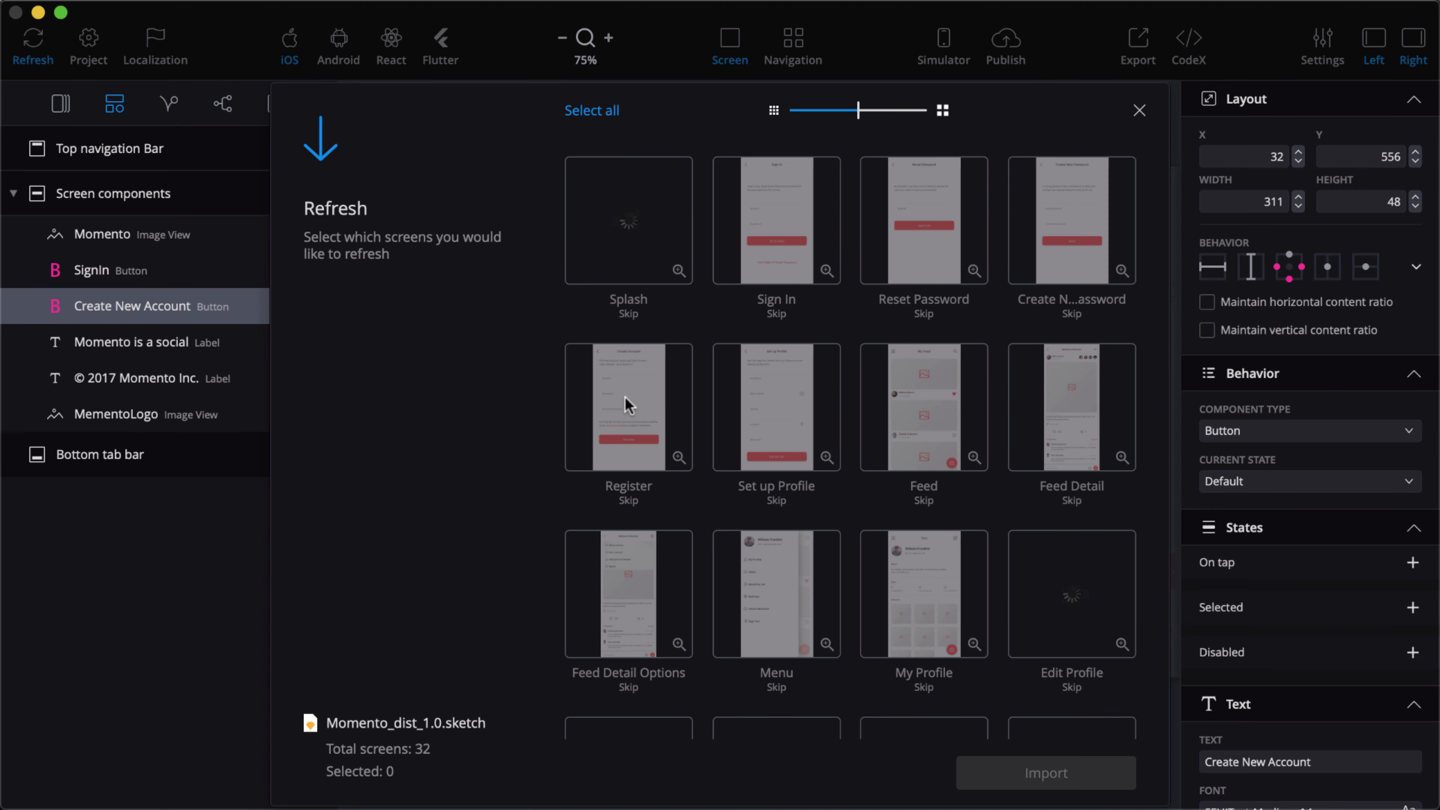
pyautogui.click(625, 398)
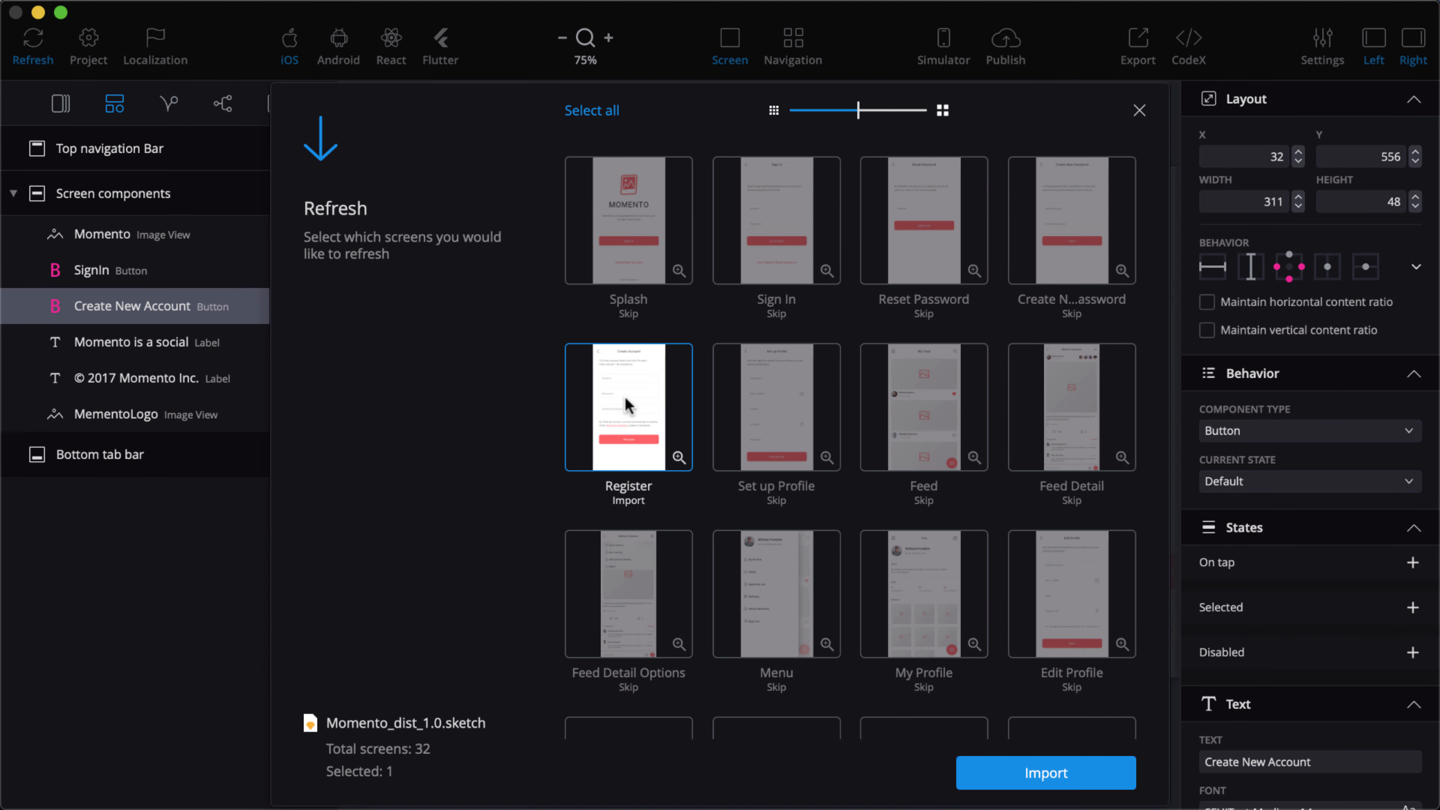
pyautogui.click(1056, 768)
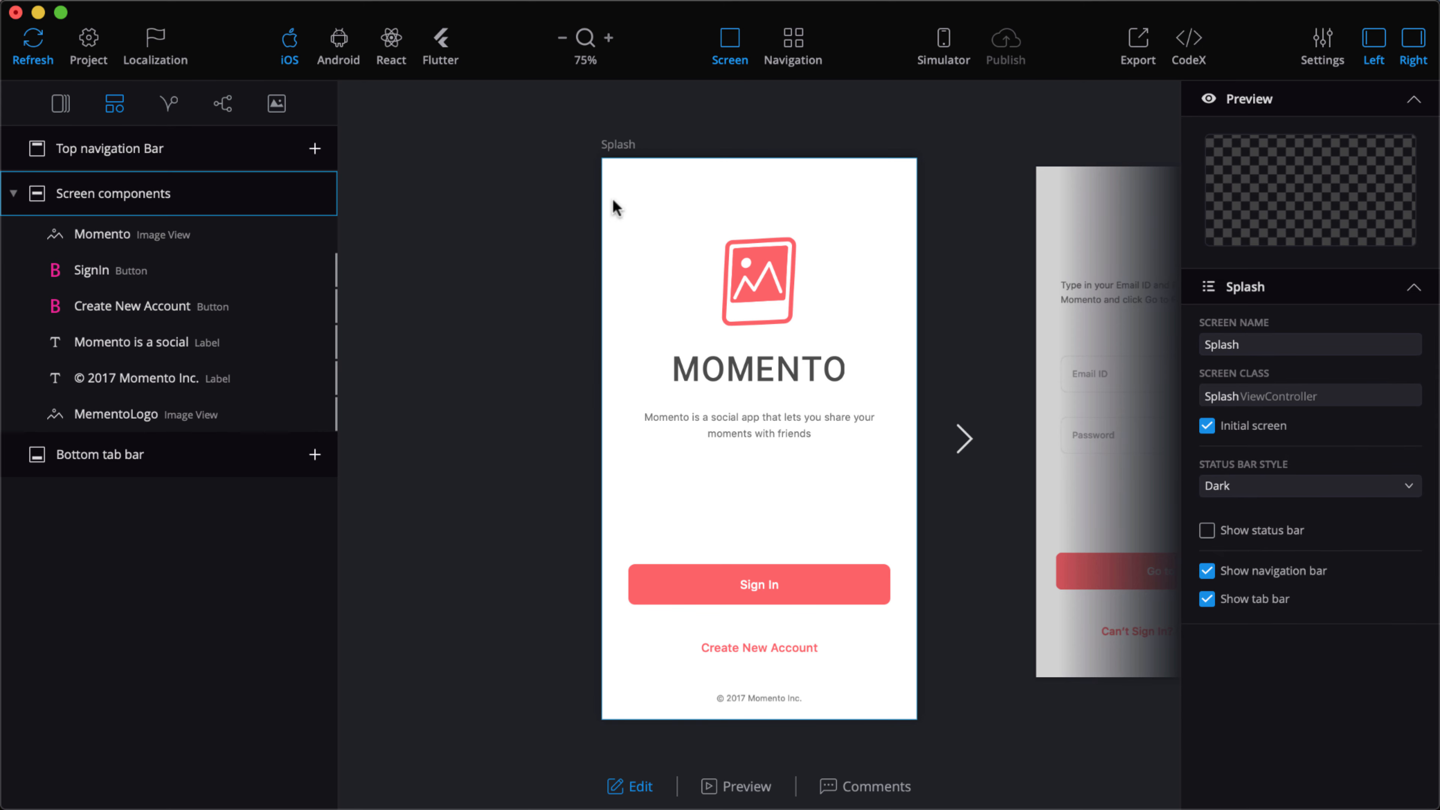
pyautogui.click(60, 103)
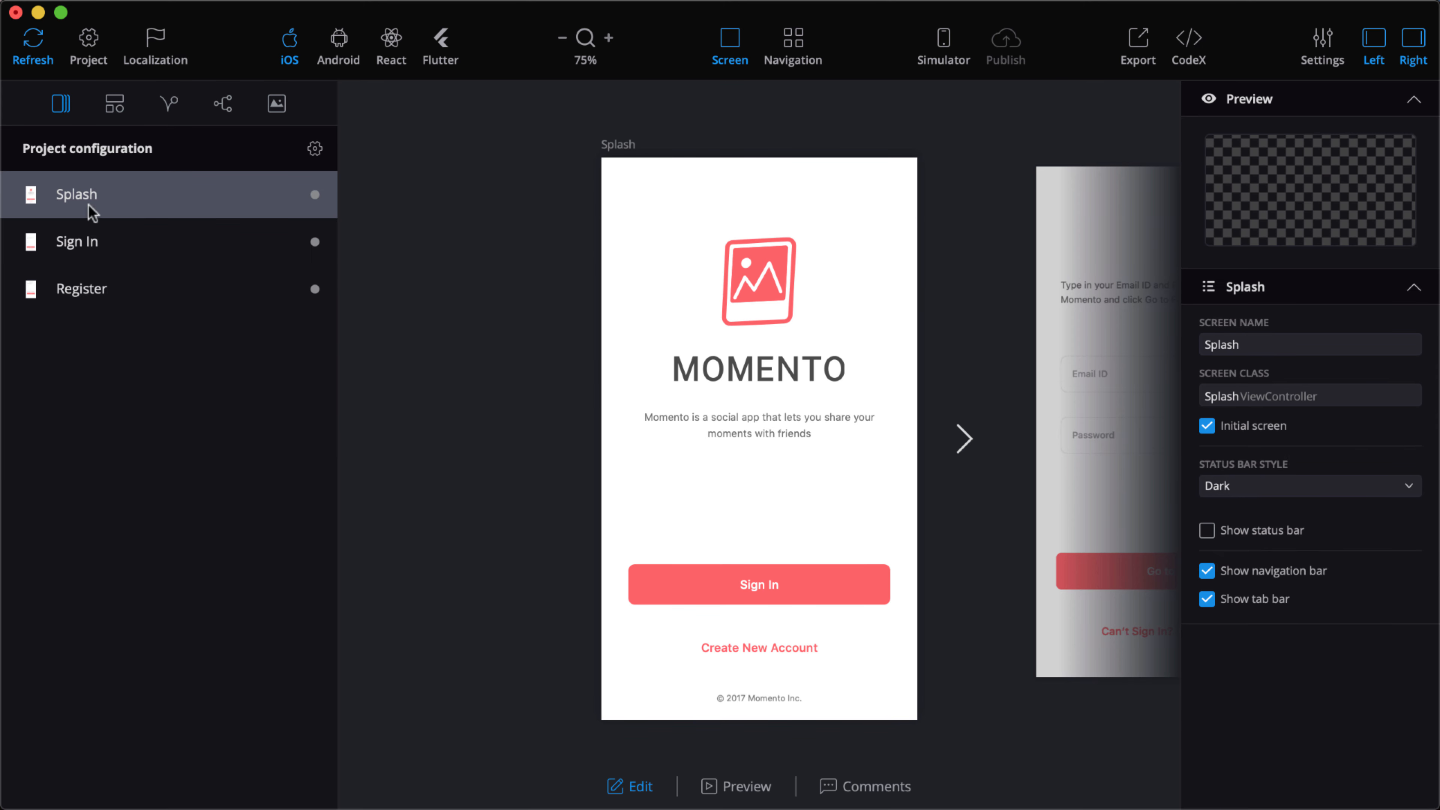
# Show the Register screen and, in the screen connections map, move Sign In farther from Splash and place Register below both
pyautogui.click(140, 297)
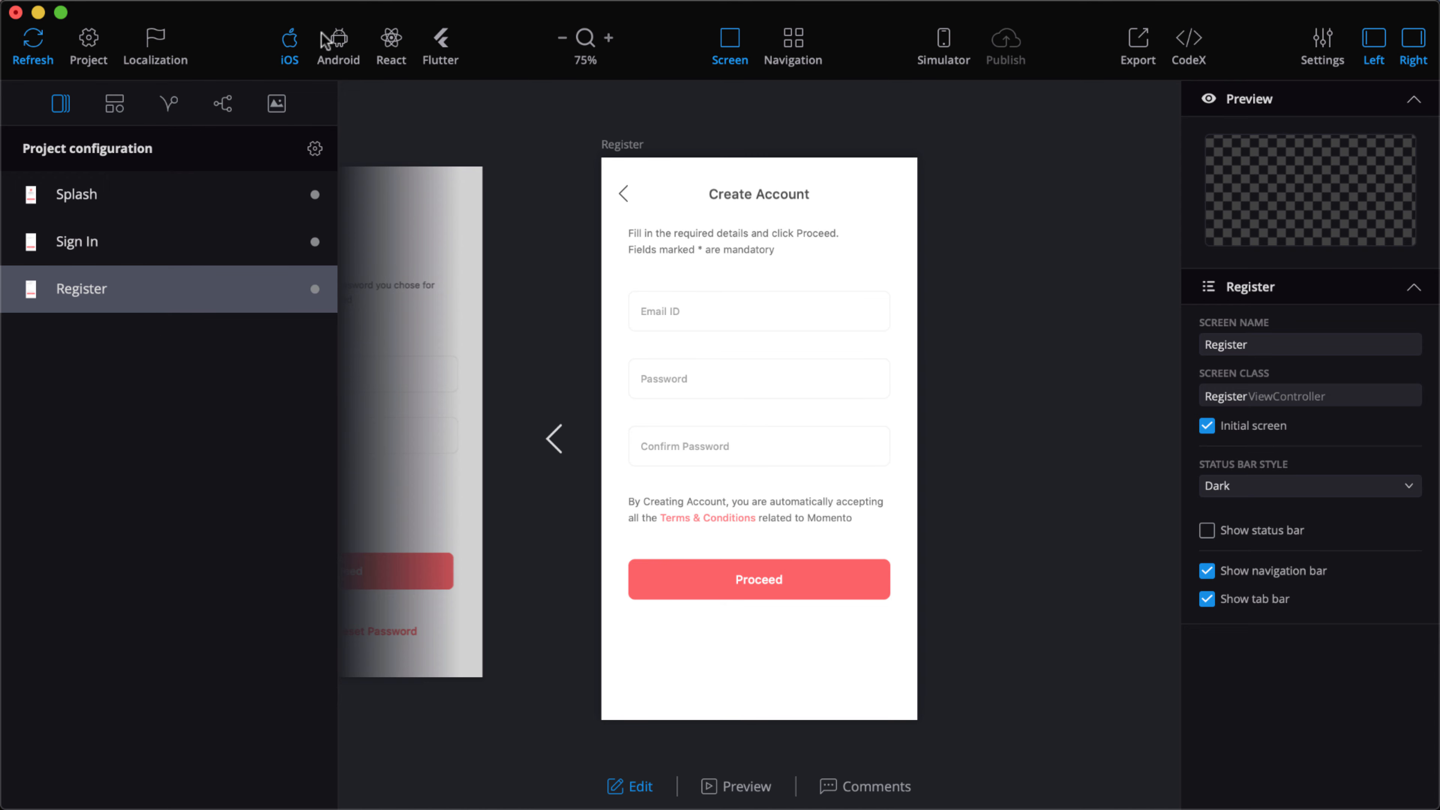
pyautogui.click(224, 102)
pyautogui.moveTo(948, 228); pyautogui.dragTo(1115, 229)
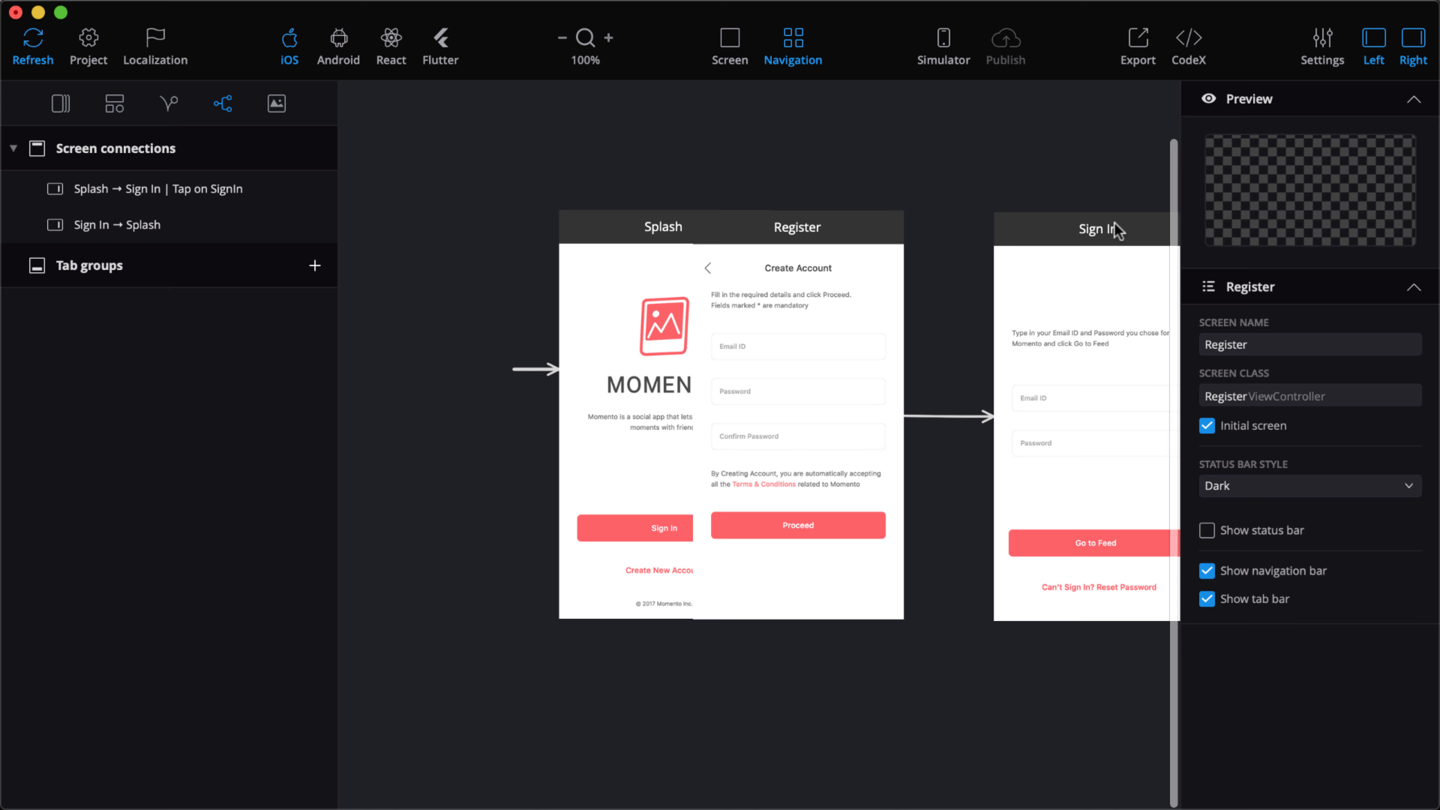
pyautogui.moveTo(812, 241); pyautogui.dragTo(892, 702)
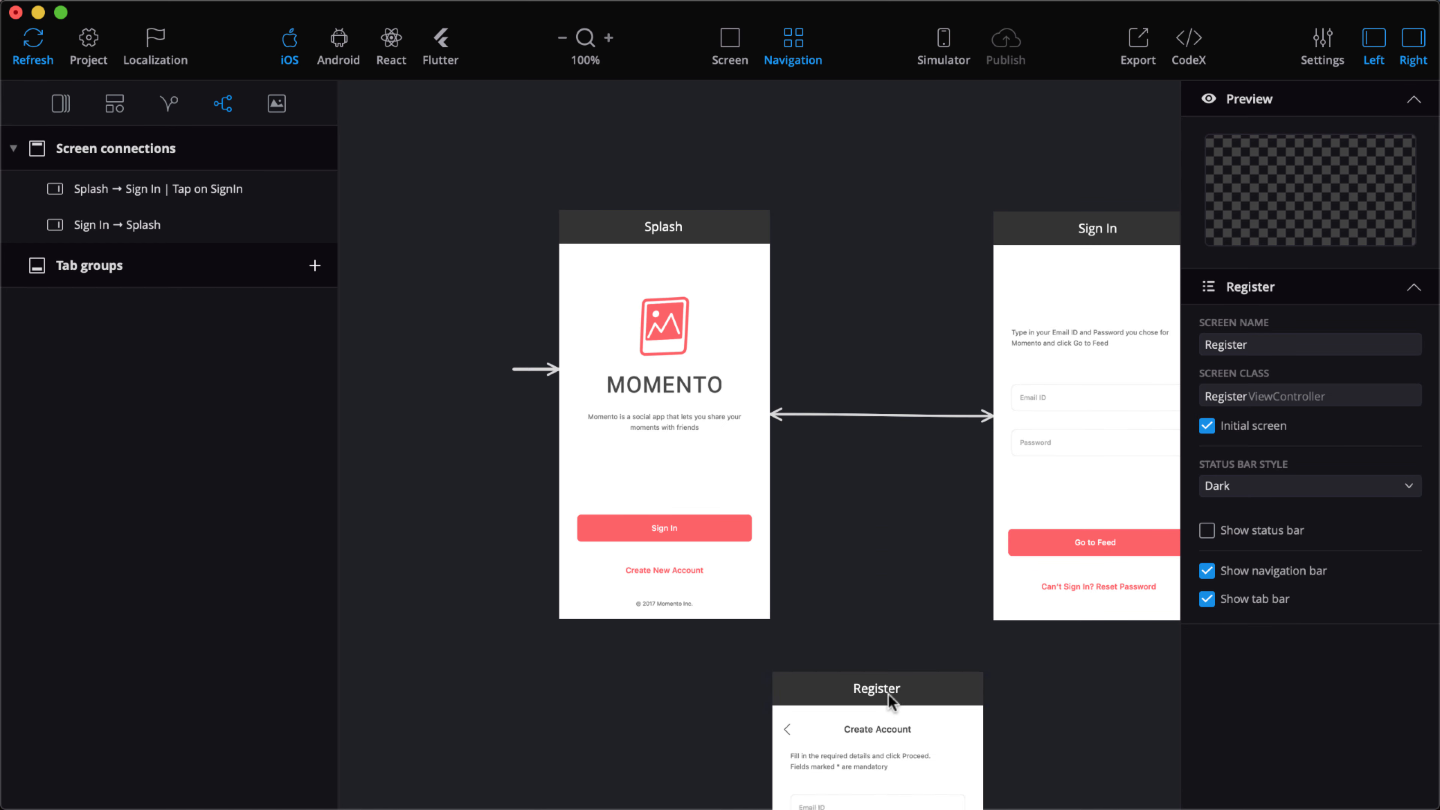
# Connect the Splash screen to the Register screen with a push transition triggered by the Create New Account button
pyautogui.scroll(-10, 833, 568)
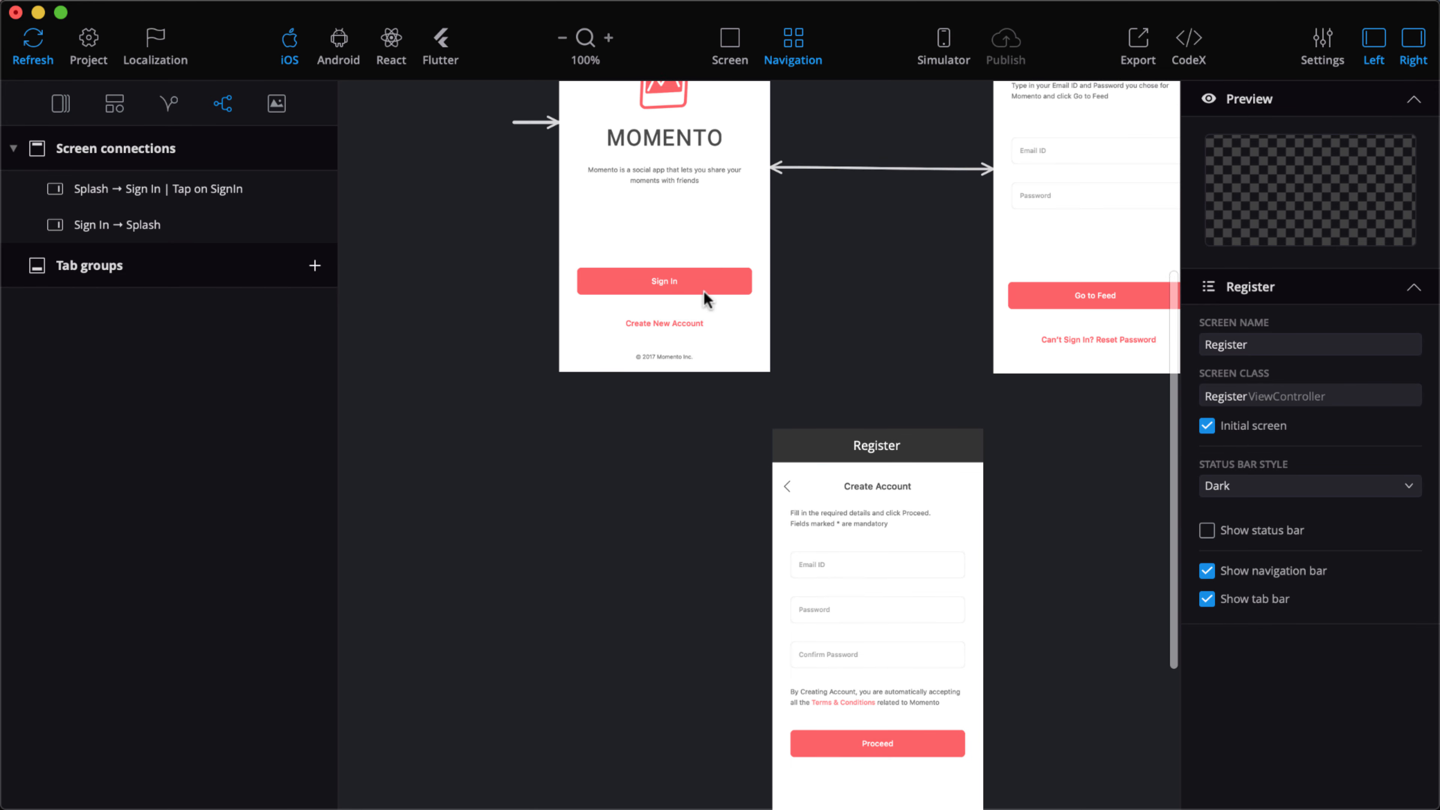
pyautogui.rightClick(690, 230)
pyautogui.moveTo(759, 276)
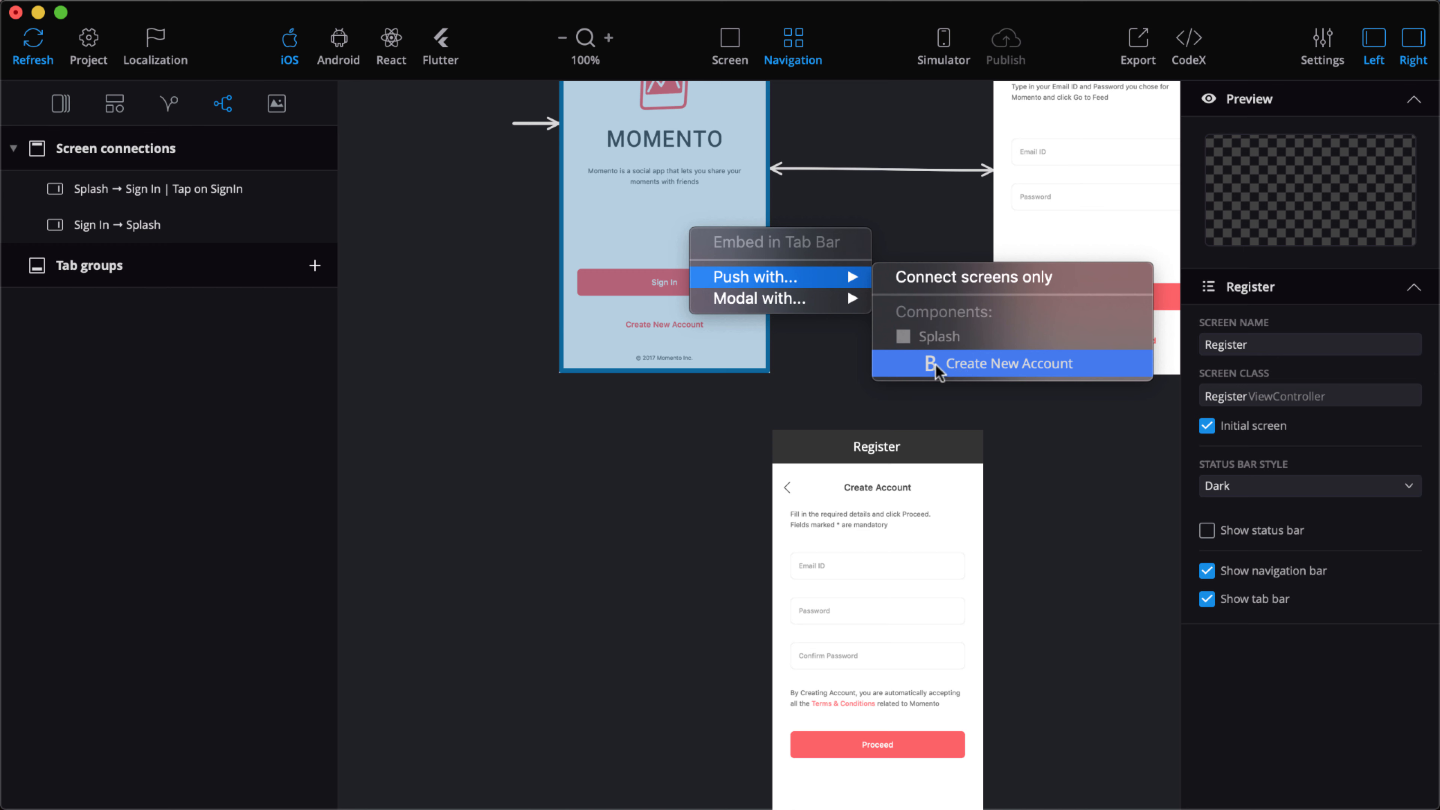
pyautogui.click(986, 362)
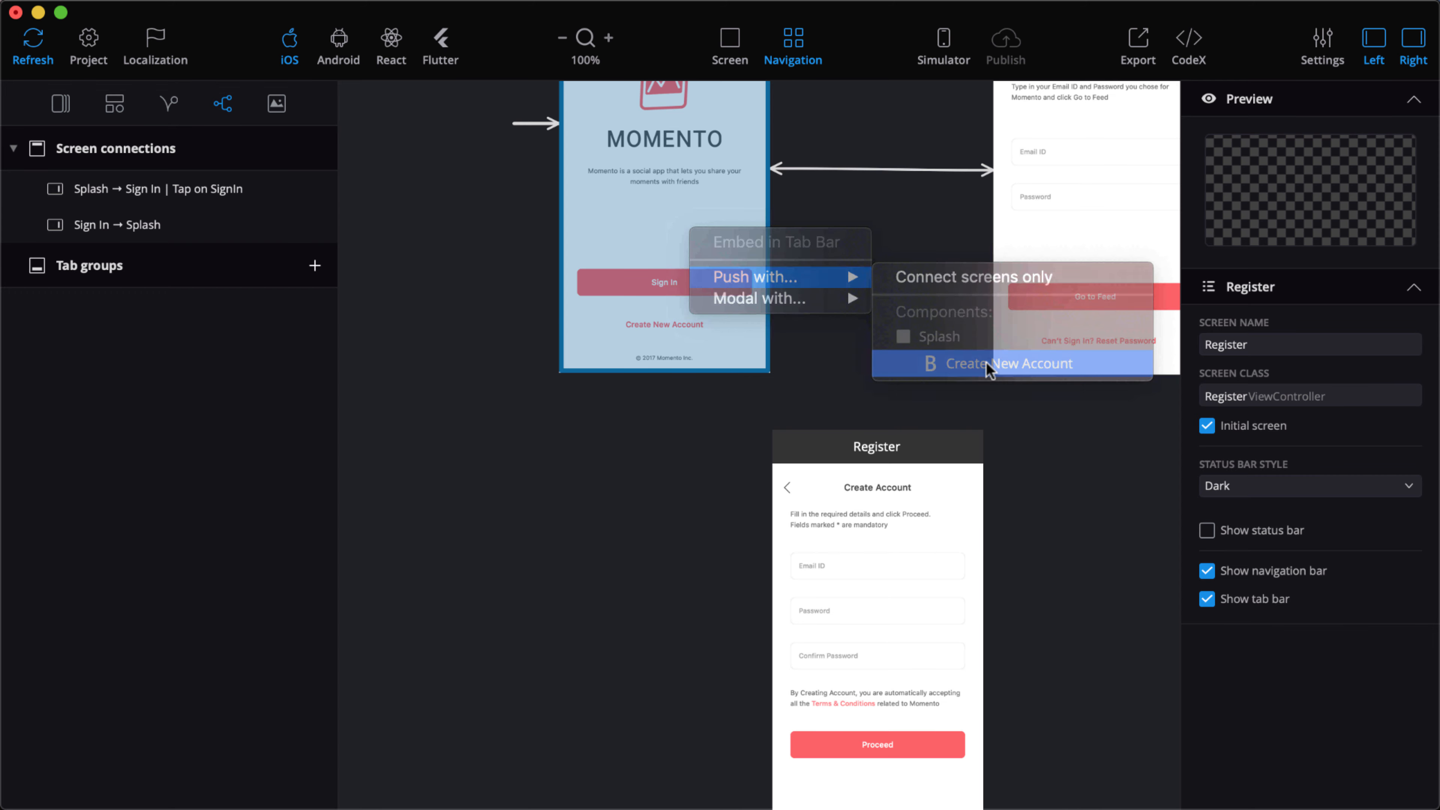
pyautogui.click(845, 502)
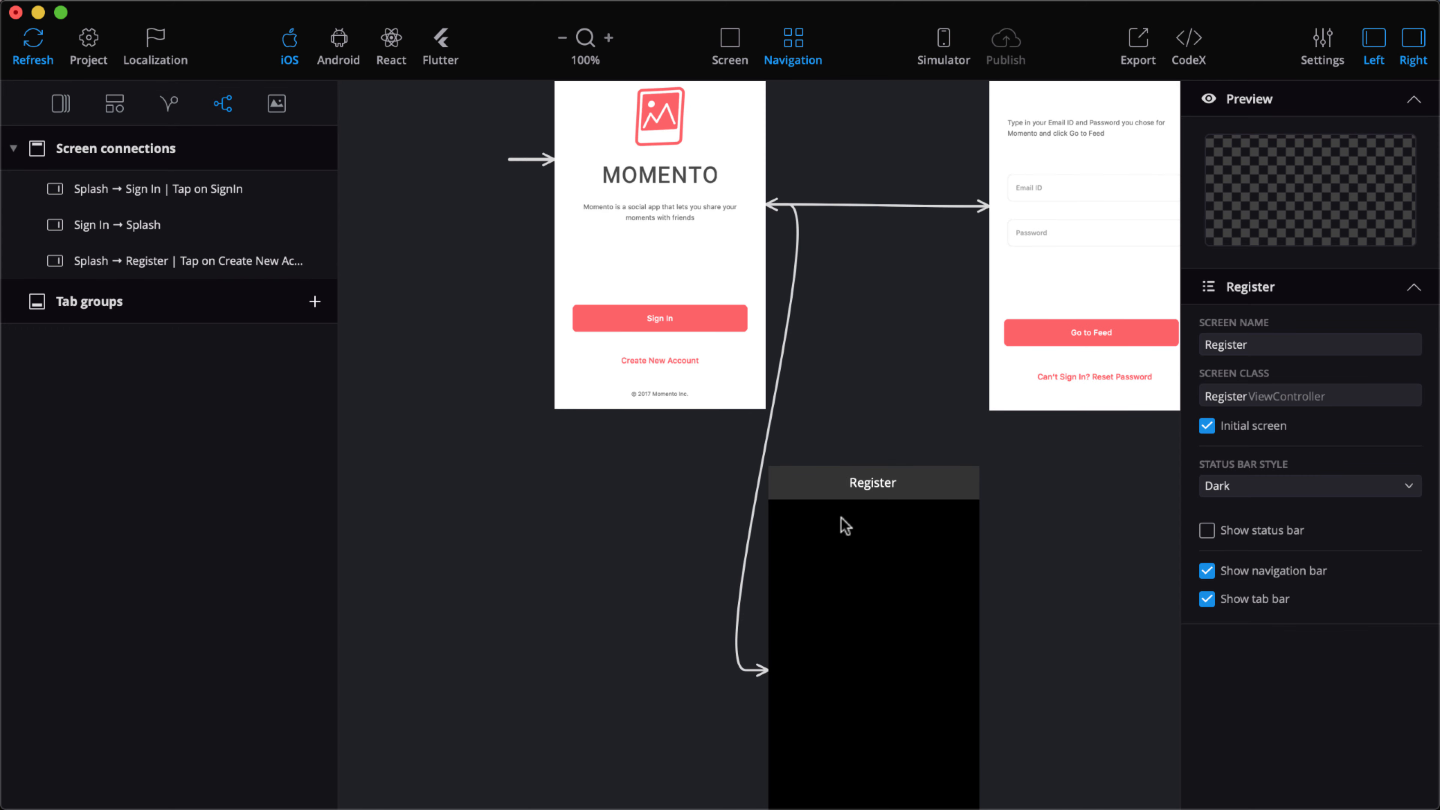
# Align the Register screen directly beneath Sign In in the navigation map
pyautogui.moveTo(840, 516); pyautogui.dragTo(1086, 461)
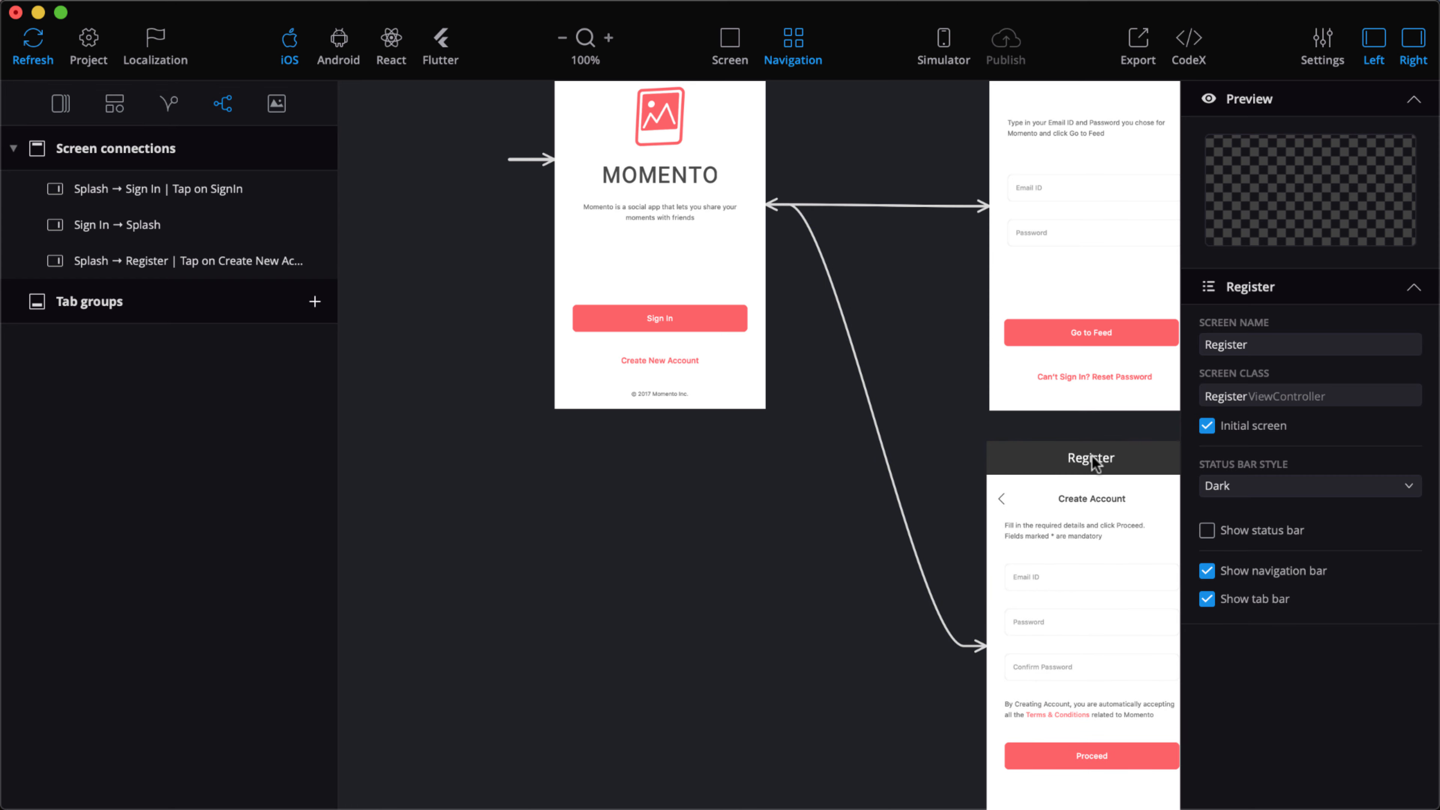
pyautogui.scroll(-5, 811, 548)
pyautogui.hscroll(8, 810, 547)
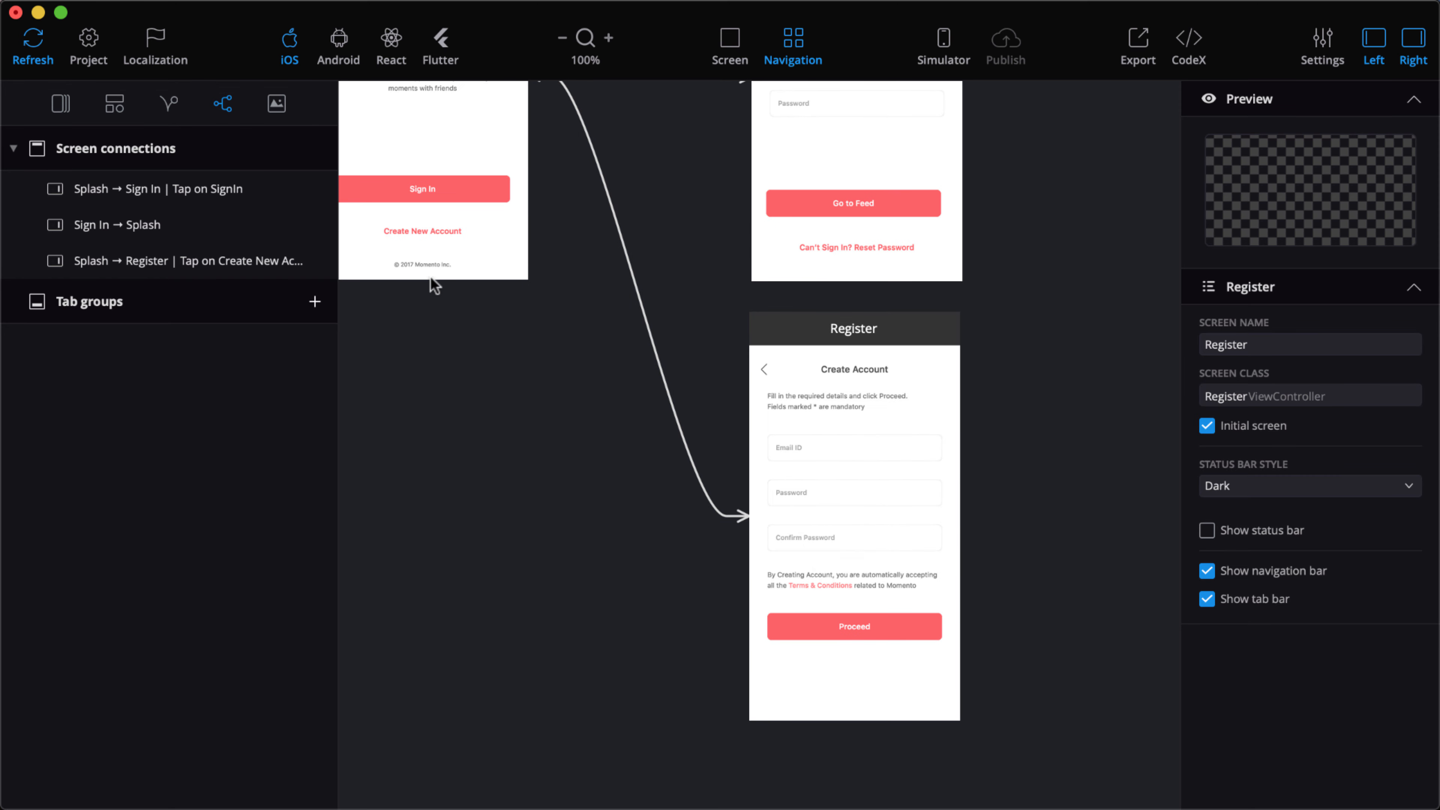
# Preview the app from the Splash screen and test the Create New Account link to the Register screen
pyautogui.click(61, 102)
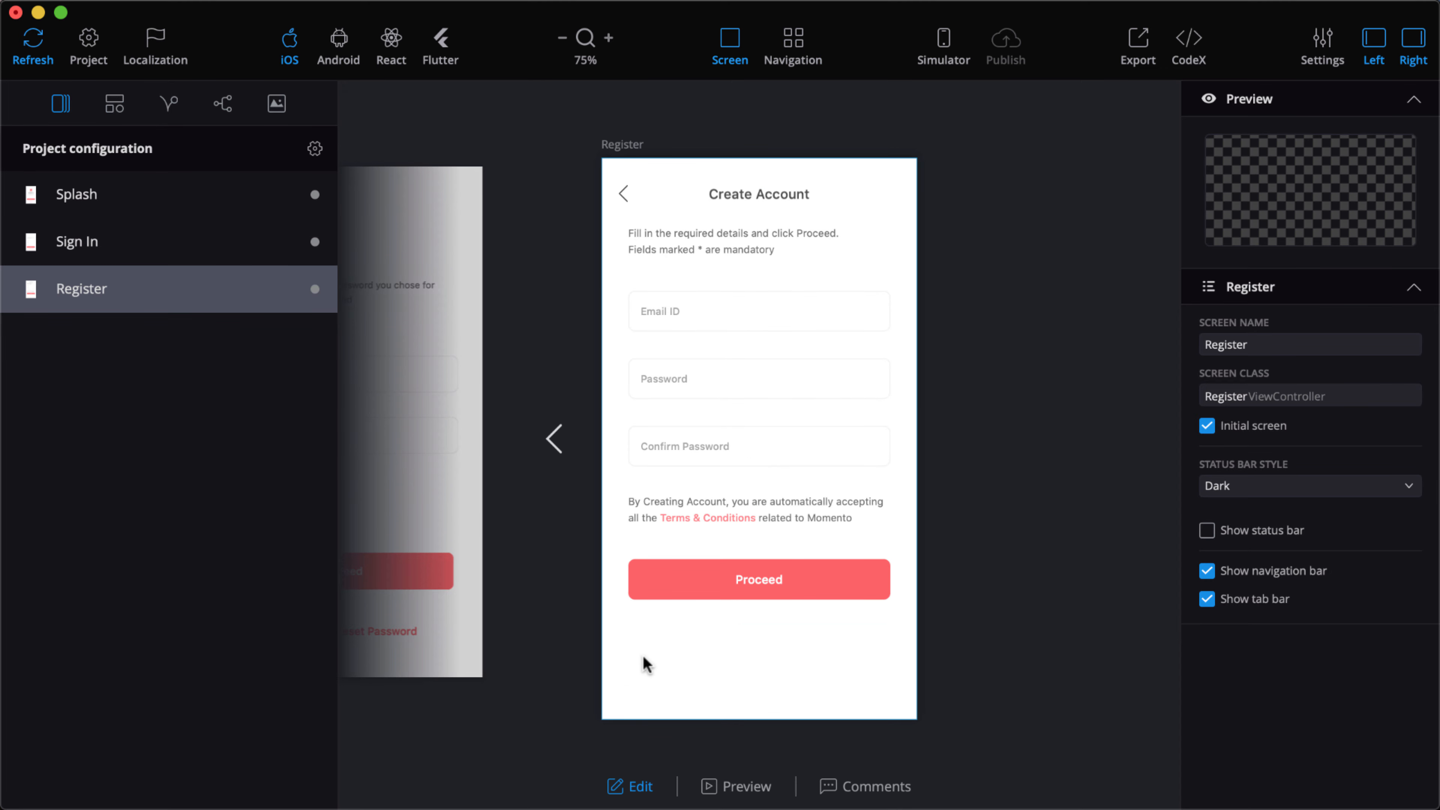
pyautogui.click(731, 789)
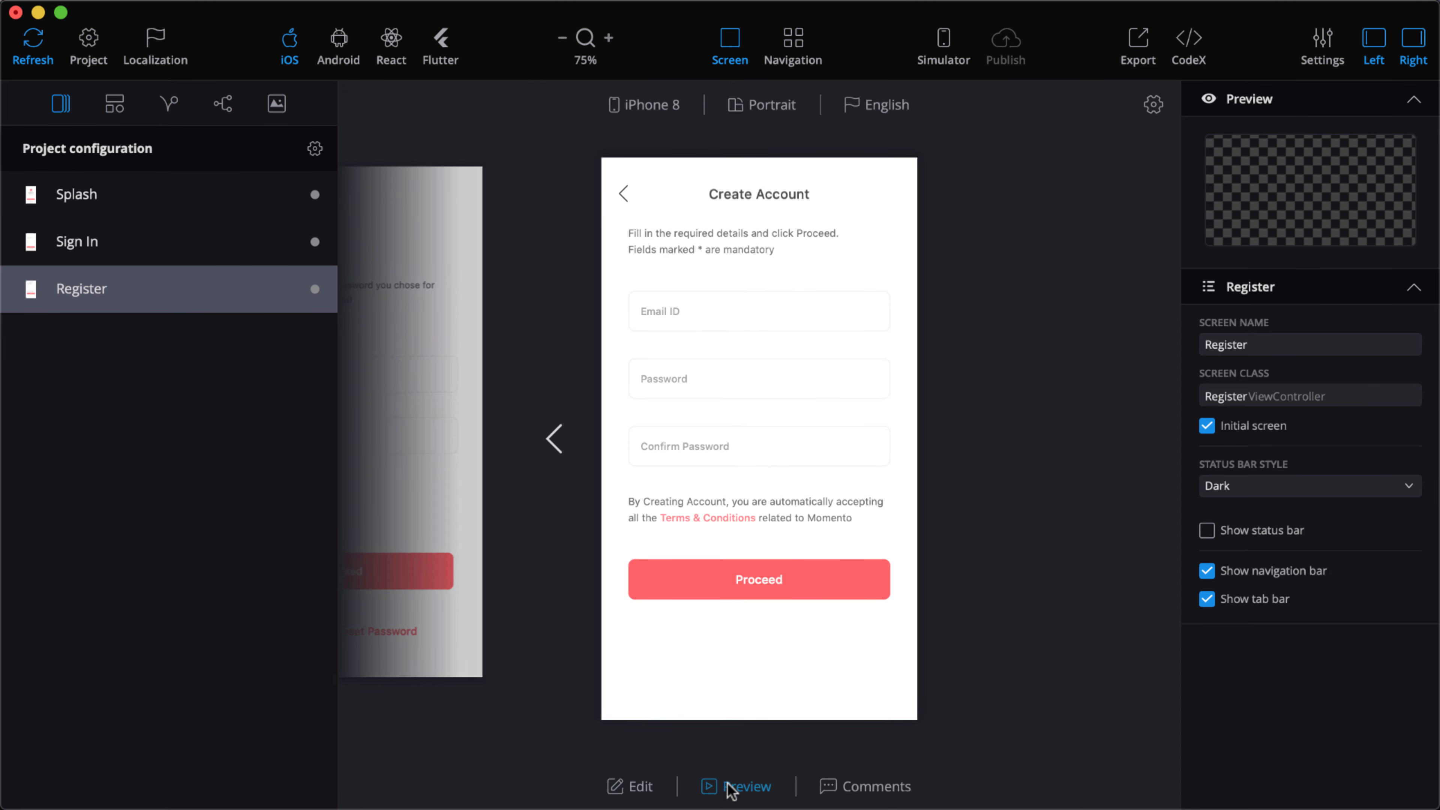
pyautogui.click(555, 440)
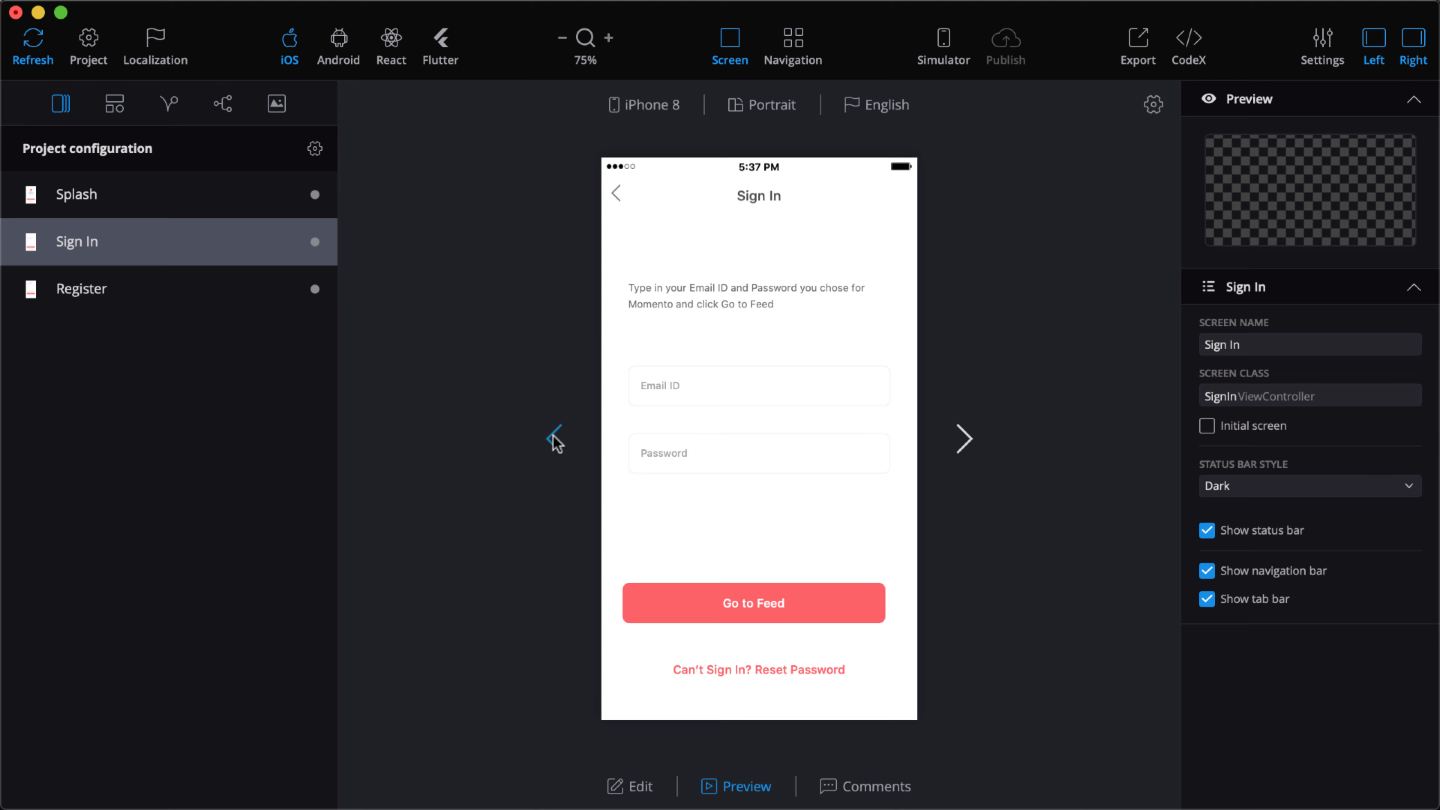
pyautogui.click(556, 441)
pyautogui.click(764, 649)
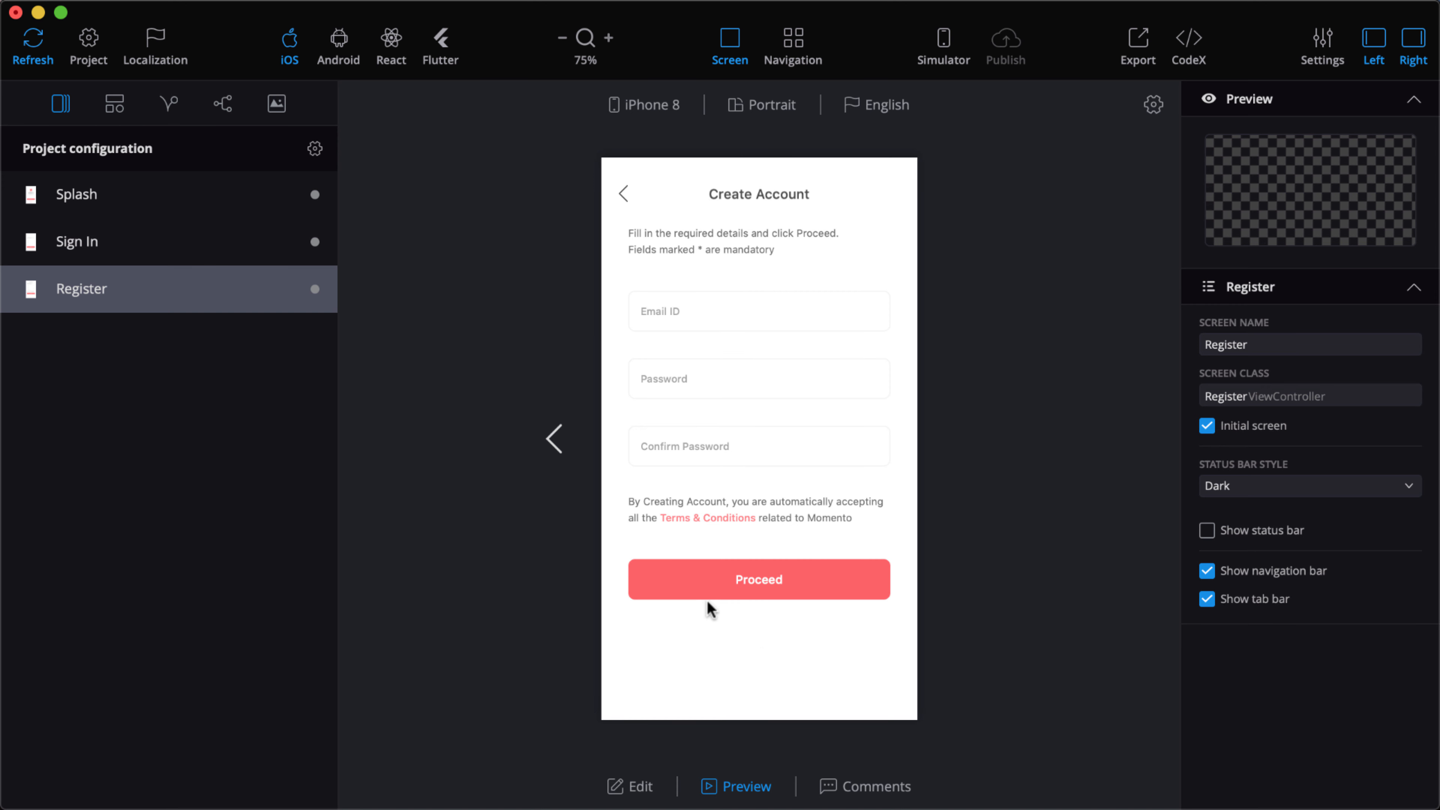
# Export the whole project for Android to the Desktop, keeping Java, XML and MVC as the language, UI and architecture
pyautogui.press('super+Tab')
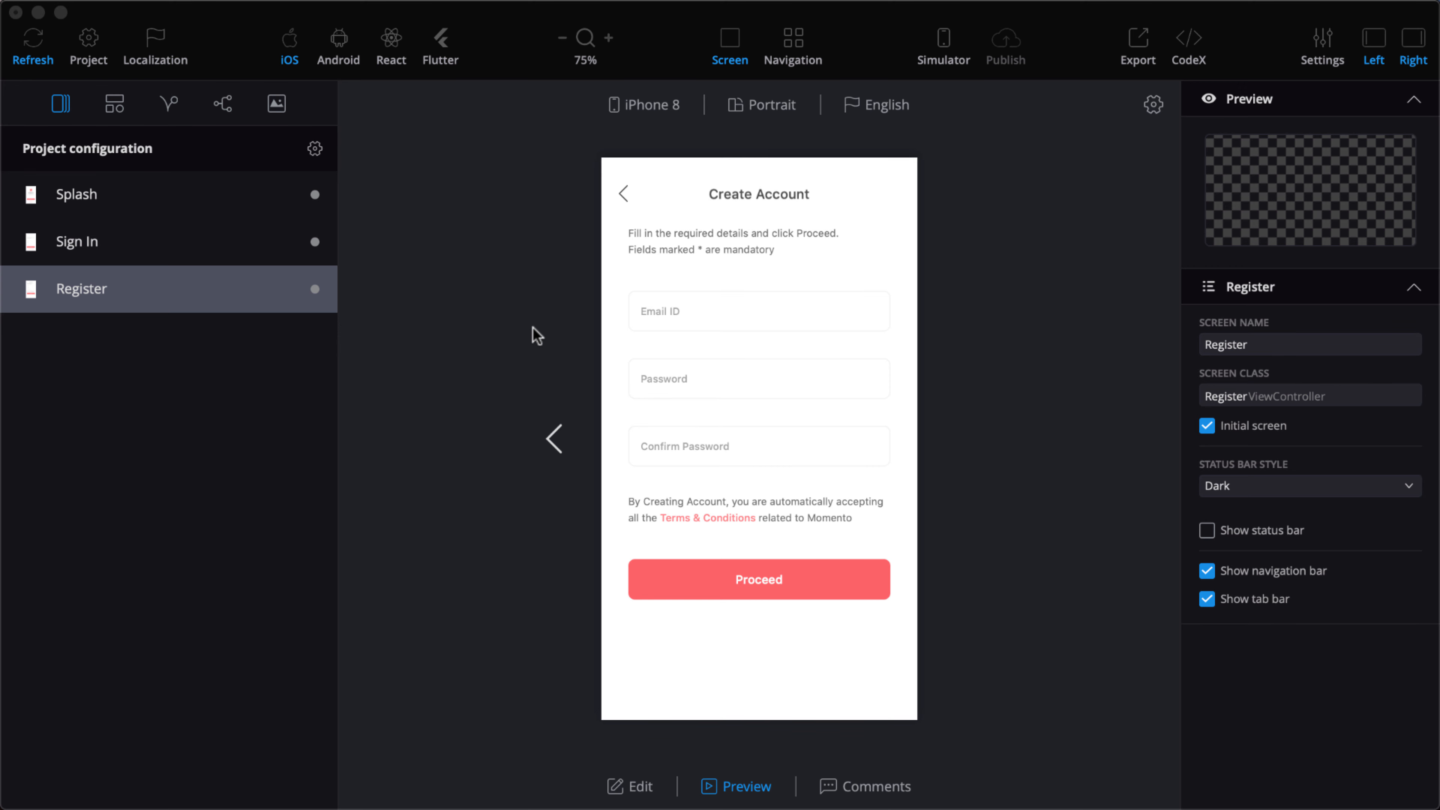
pyautogui.click(1122, 55)
pyautogui.click(1135, 44)
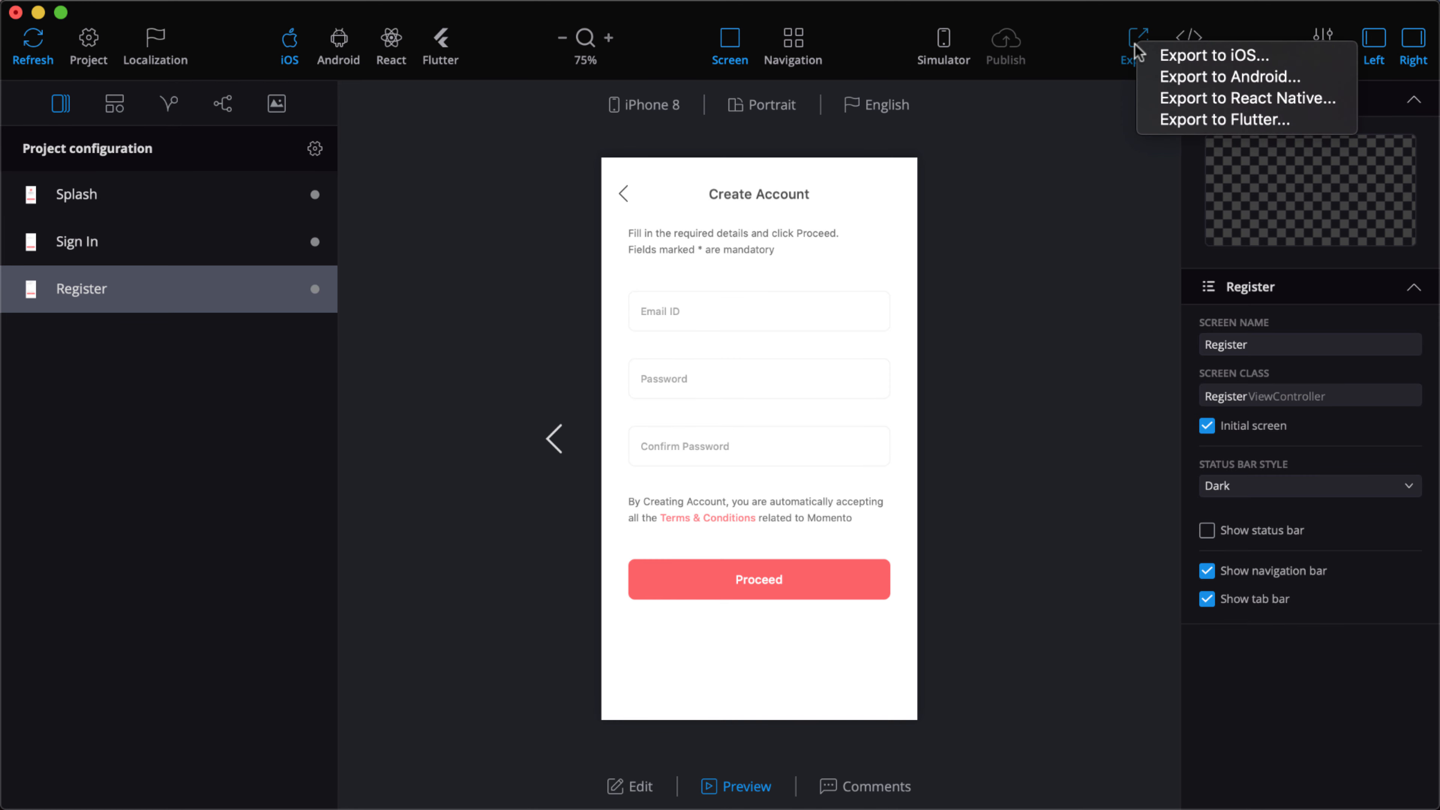
pyautogui.click(1223, 75)
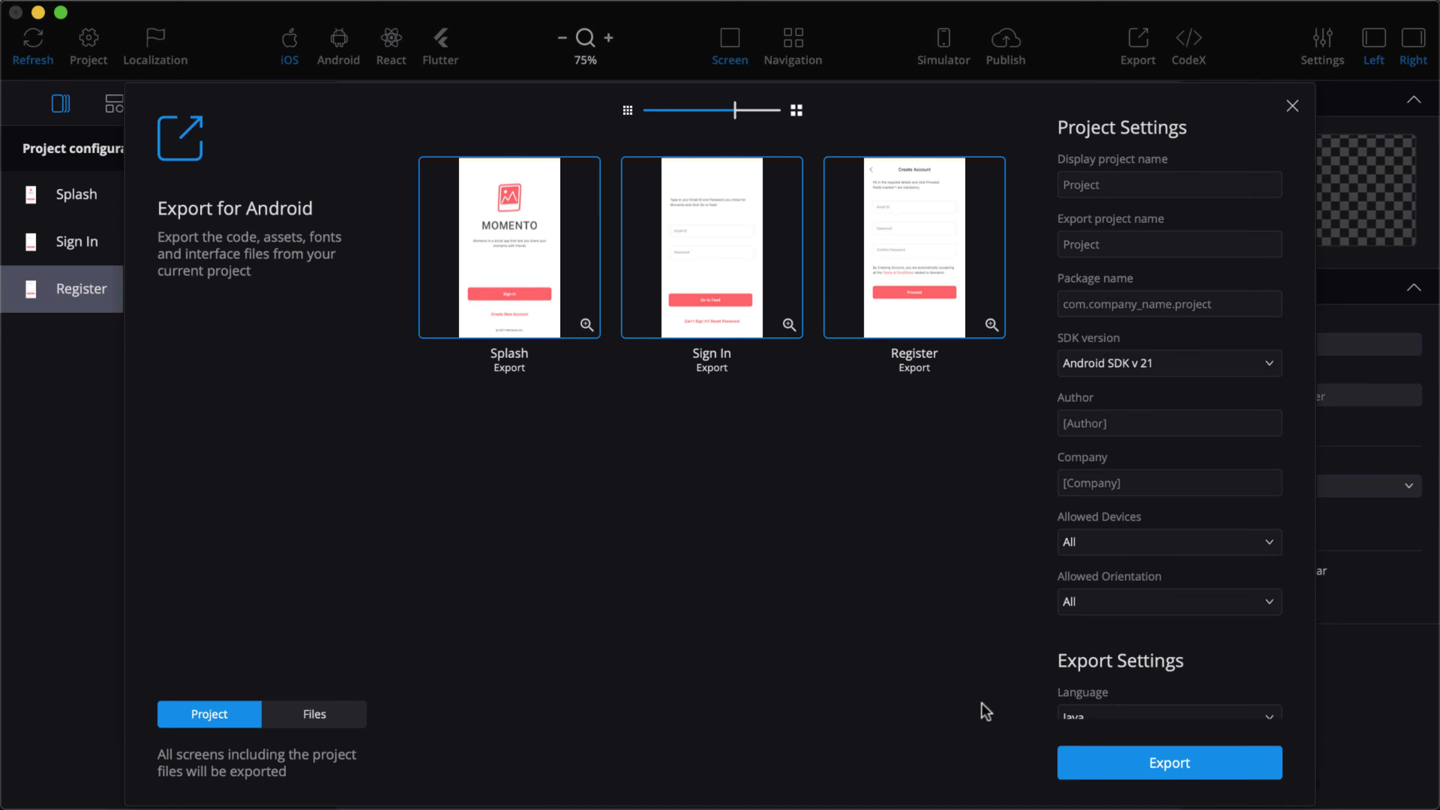
pyautogui.scroll(-5, 1165, 578)
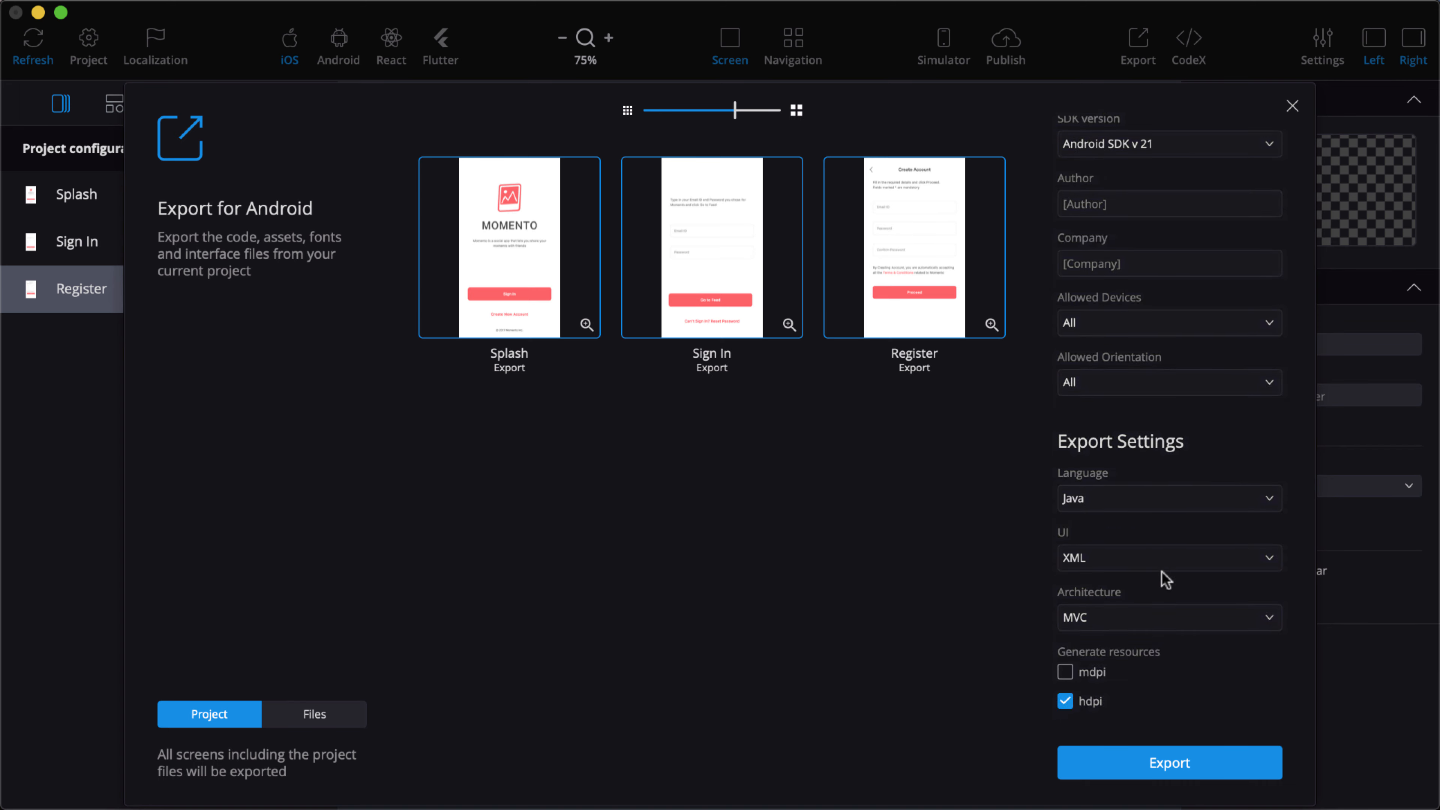
pyautogui.scroll(-3, 1163, 574)
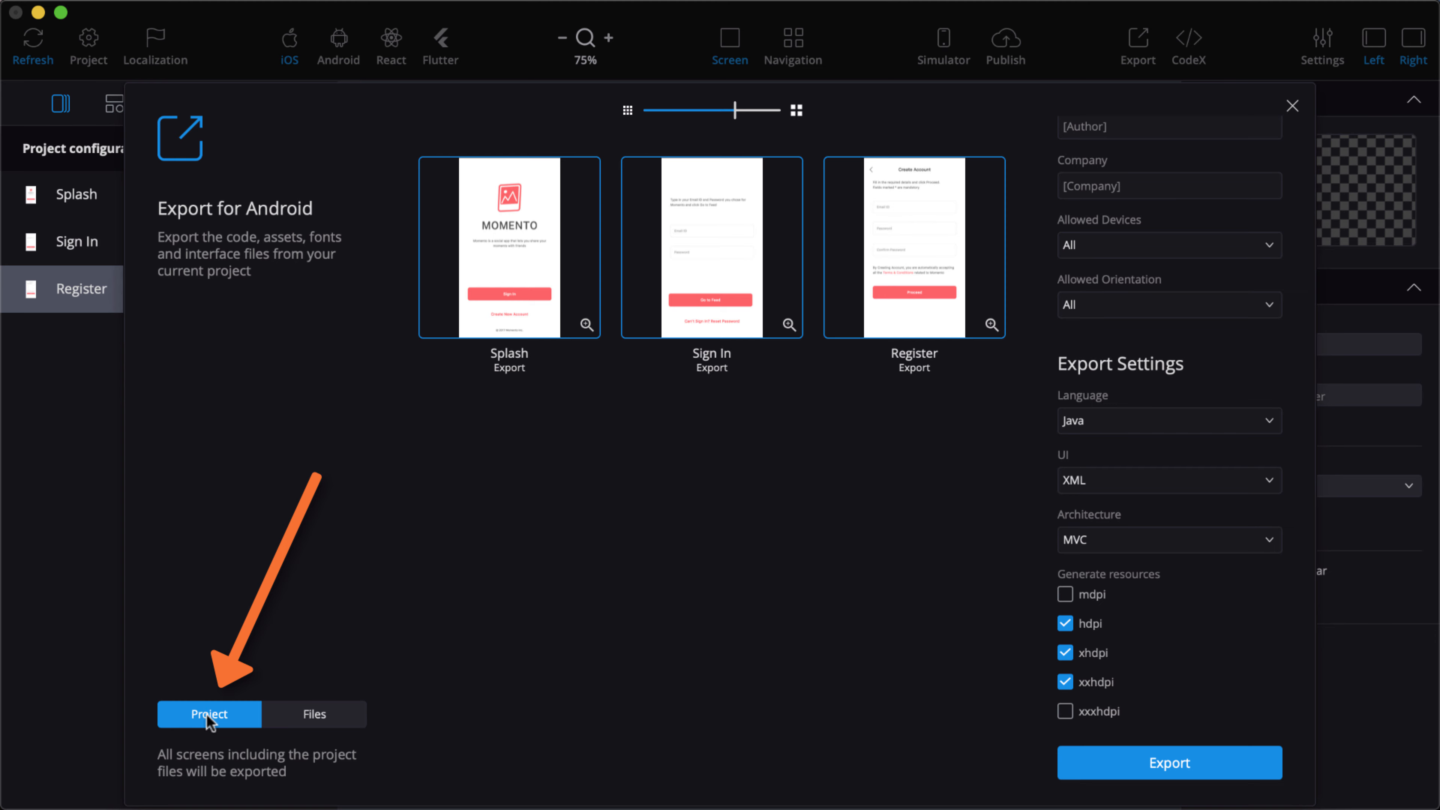
pyautogui.click(1181, 756)
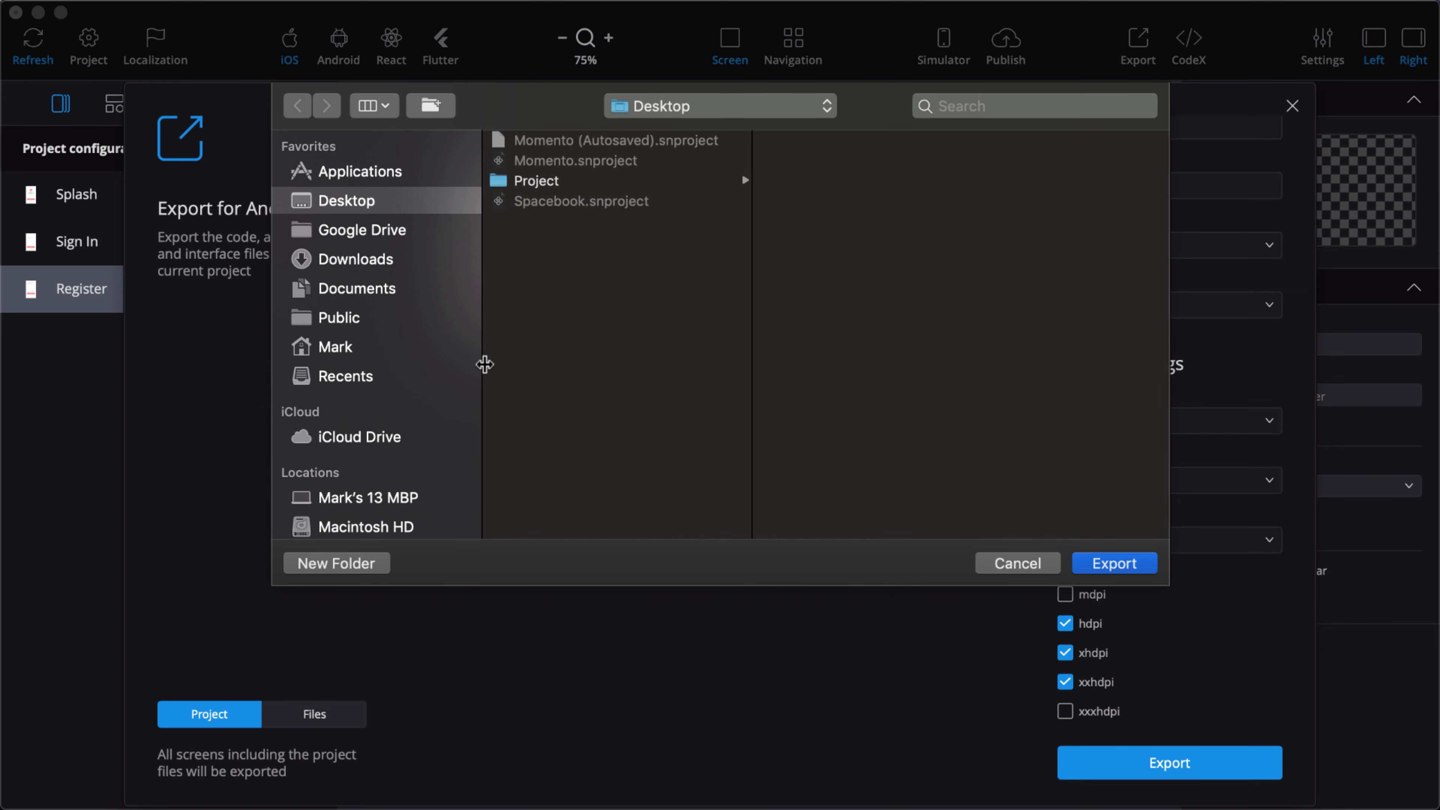
pyautogui.click(1120, 565)
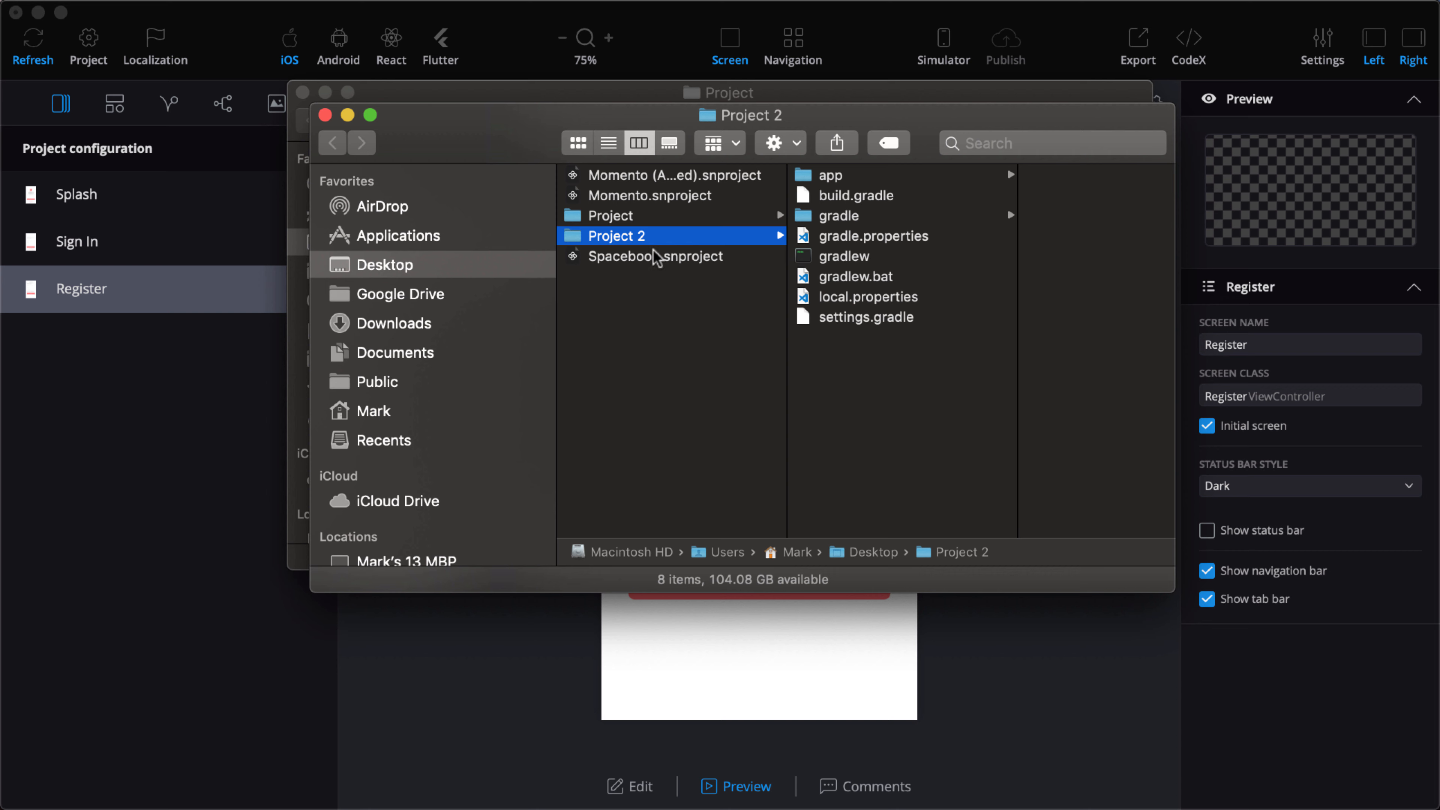
# Rename the exported Project 2 folder as Momento and close both Finder windows
pyautogui.click(635, 236)
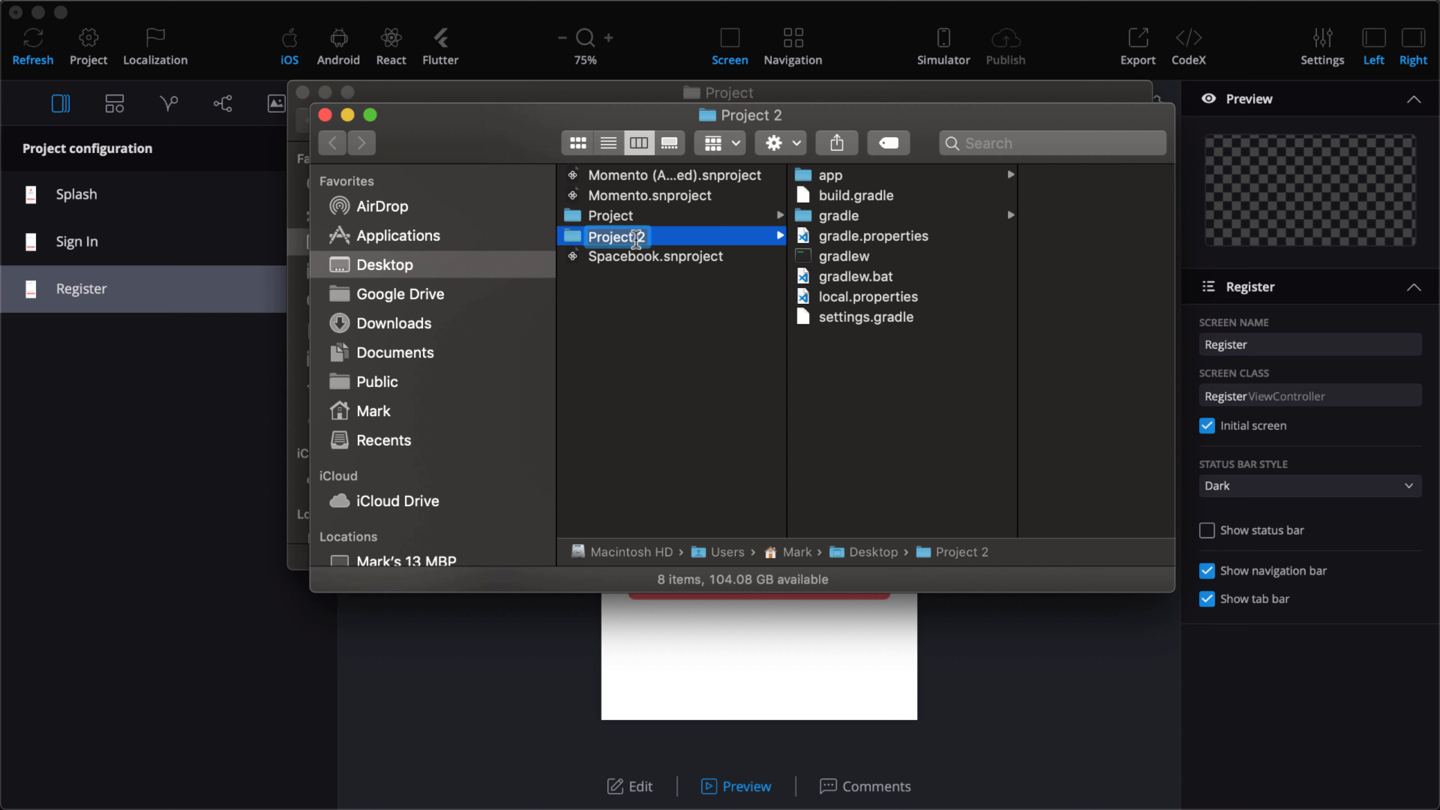
pyautogui.write('Momento')
pyautogui.press('Return')
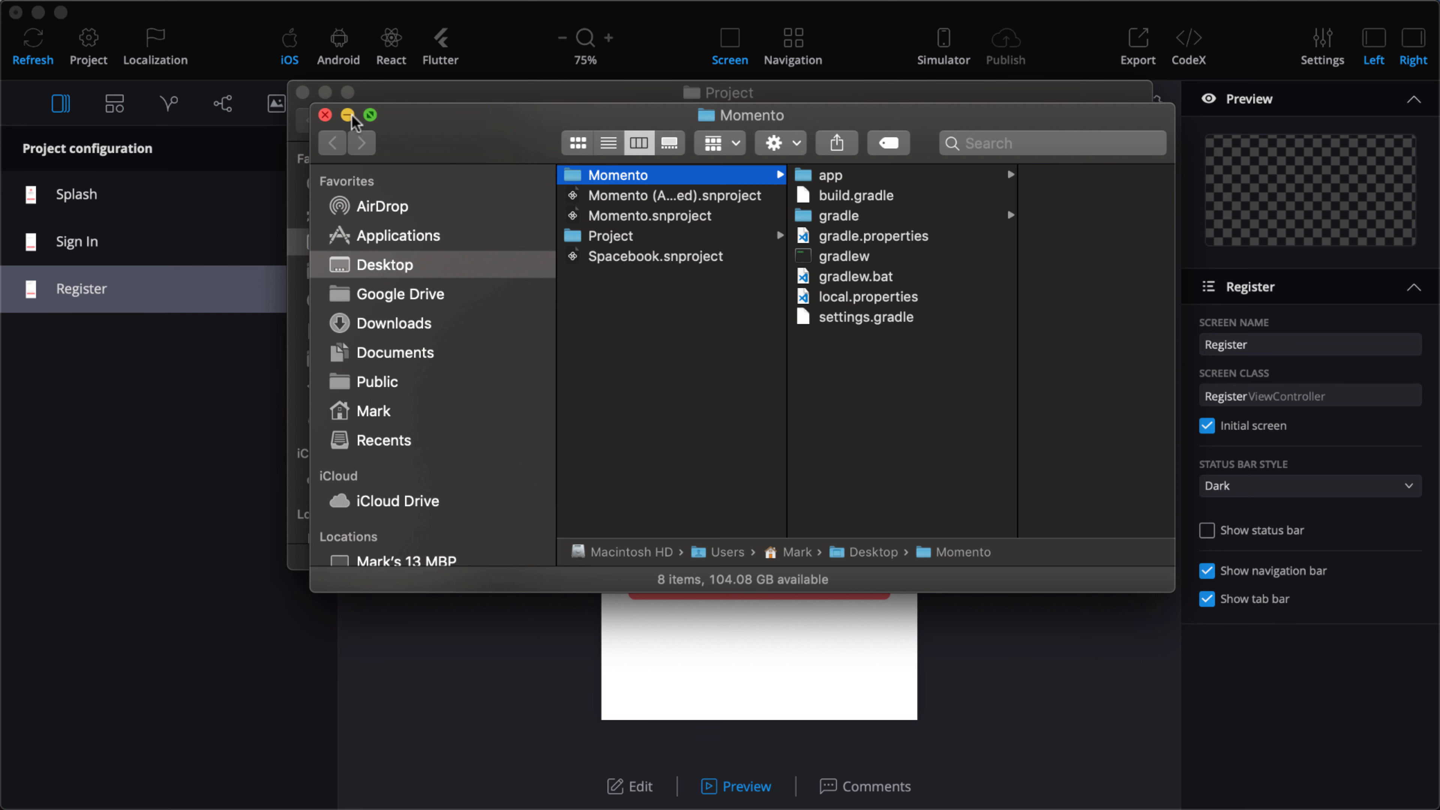
pyautogui.click(325, 116)
pyautogui.click(302, 93)
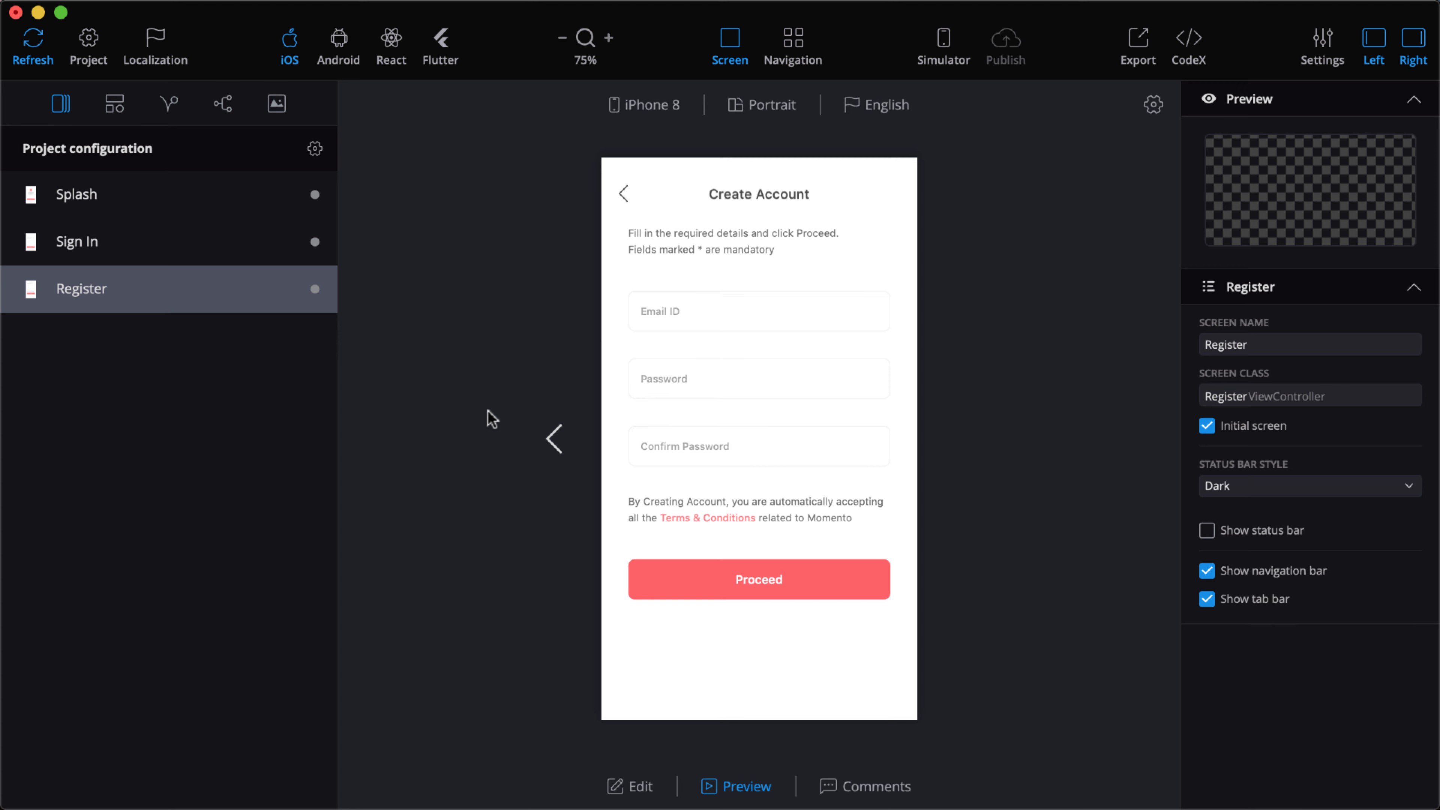
# Switch to Sketch and examine the Sign In, Reset Password and Create New Password artboards
pyautogui.press('super+Tab')
pyautogui.press('super+Tab')
pyautogui.press('super+Tab')
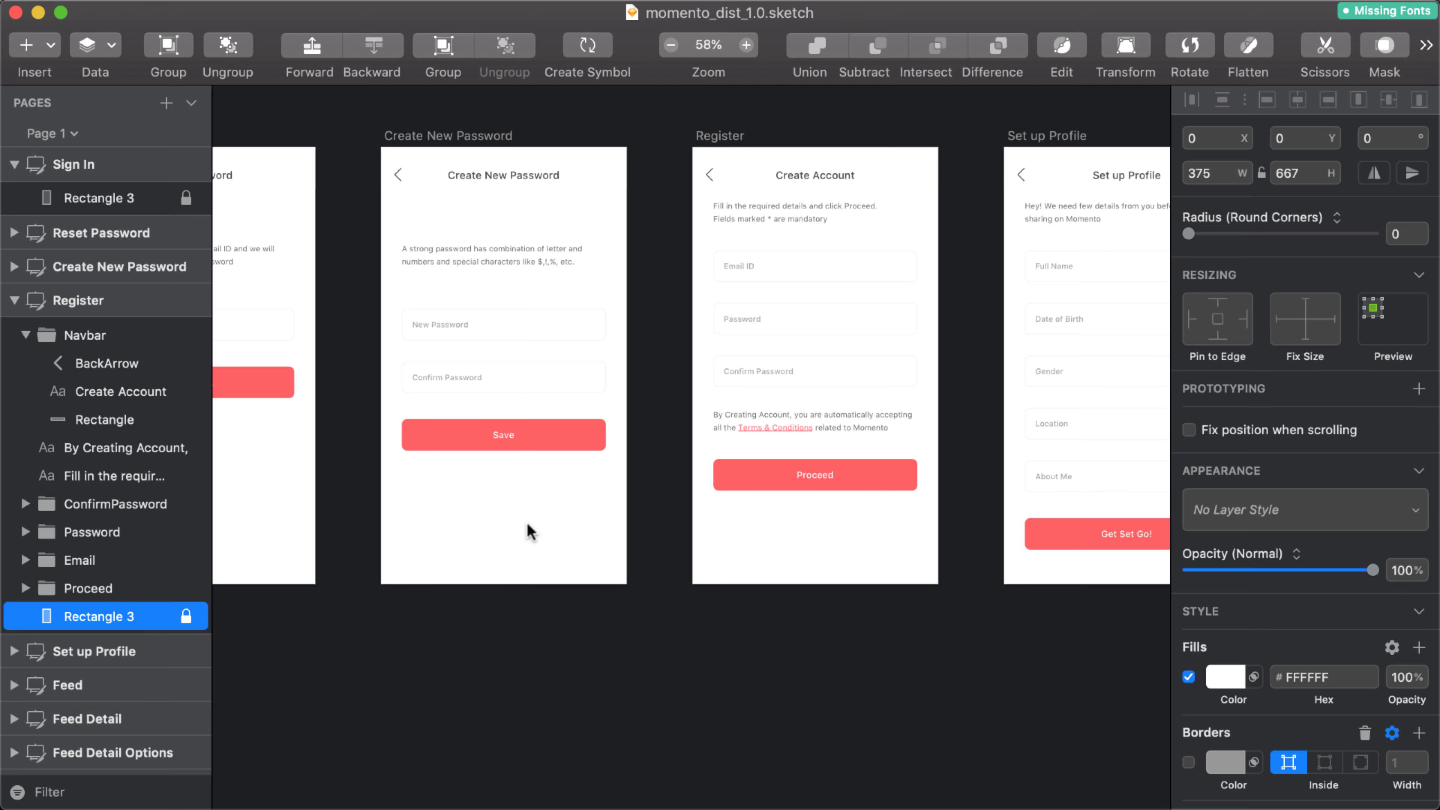
pyautogui.hscroll(-3, 526, 521)
pyautogui.click(516, 134)
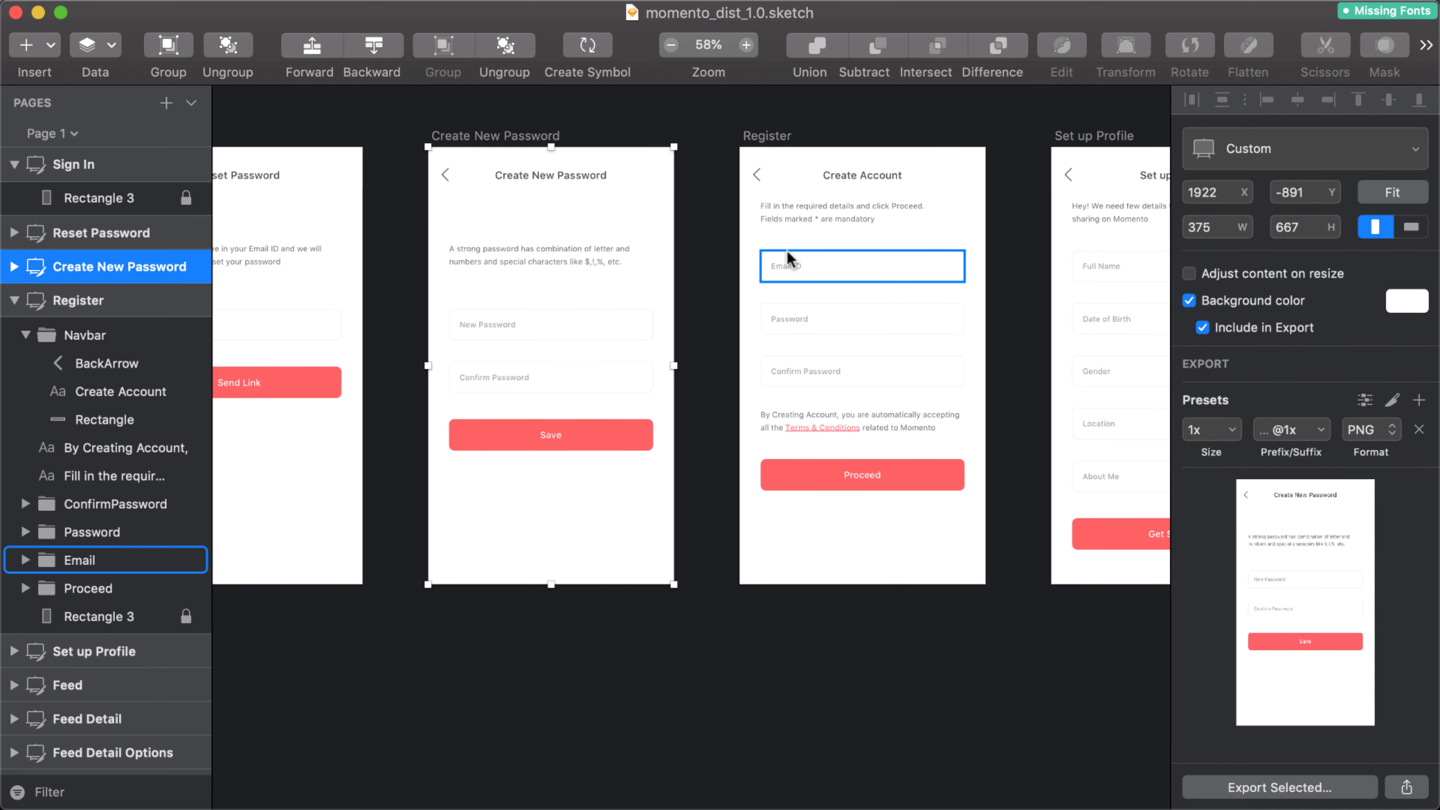
pyautogui.hscroll(-10, 782, 261)
pyautogui.hscroll(-2, 791, 259)
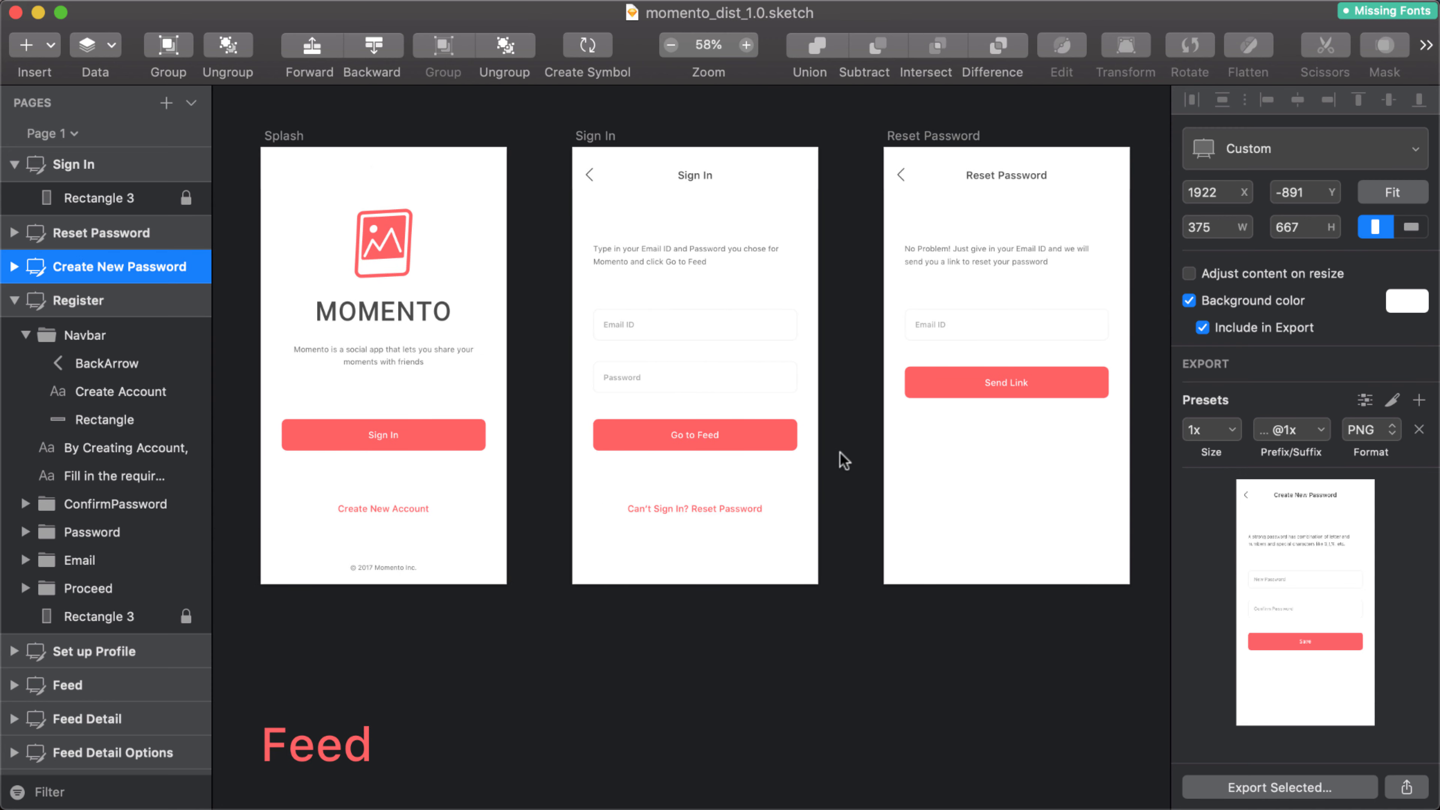
pyautogui.hscroll(5, 838, 499)
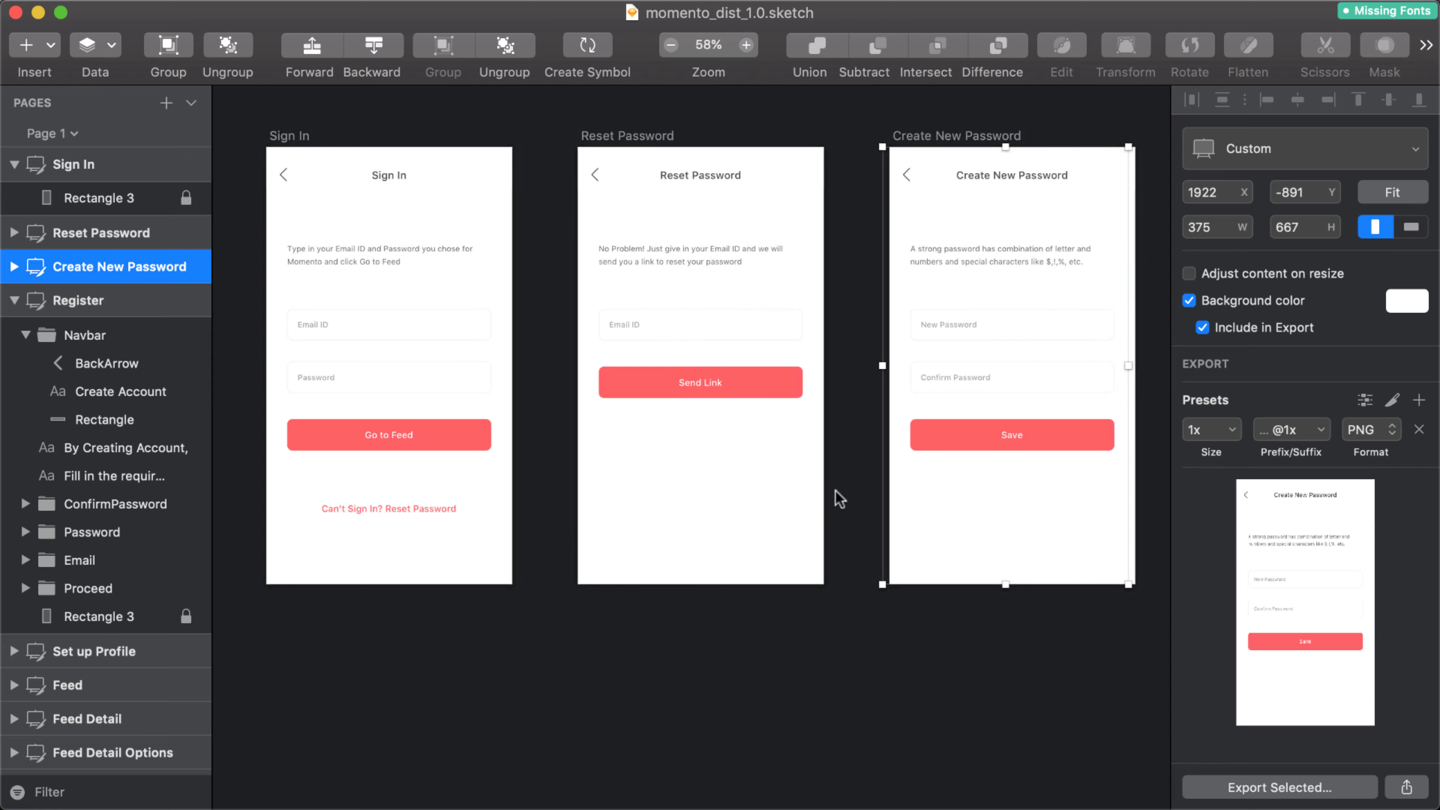
# Switch to Supernova Studio and refresh the project from momento_dist_1.0.sketch in Downloads, importing only the Reset Password screen
pyautogui.press('super+Tab')
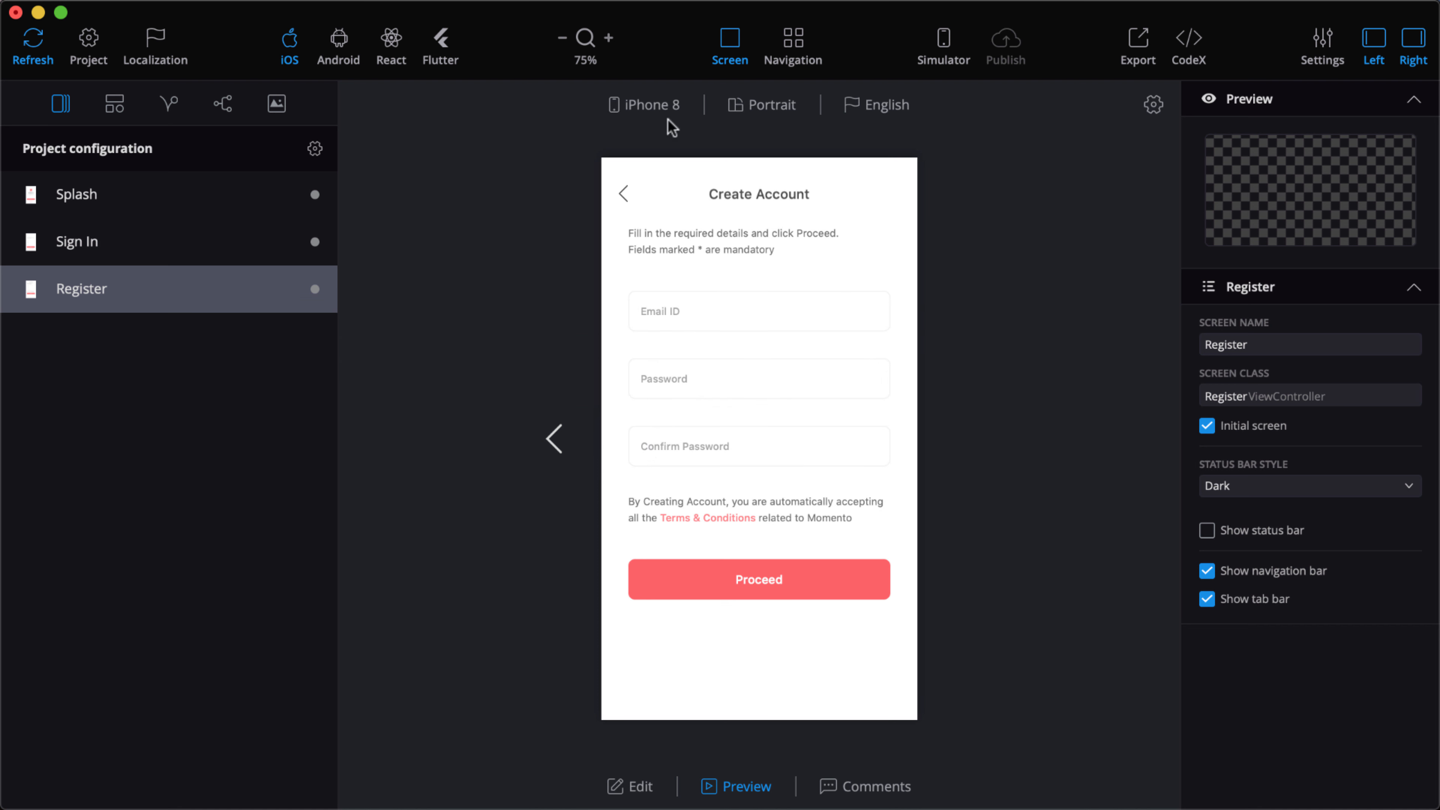
pyautogui.click(32, 51)
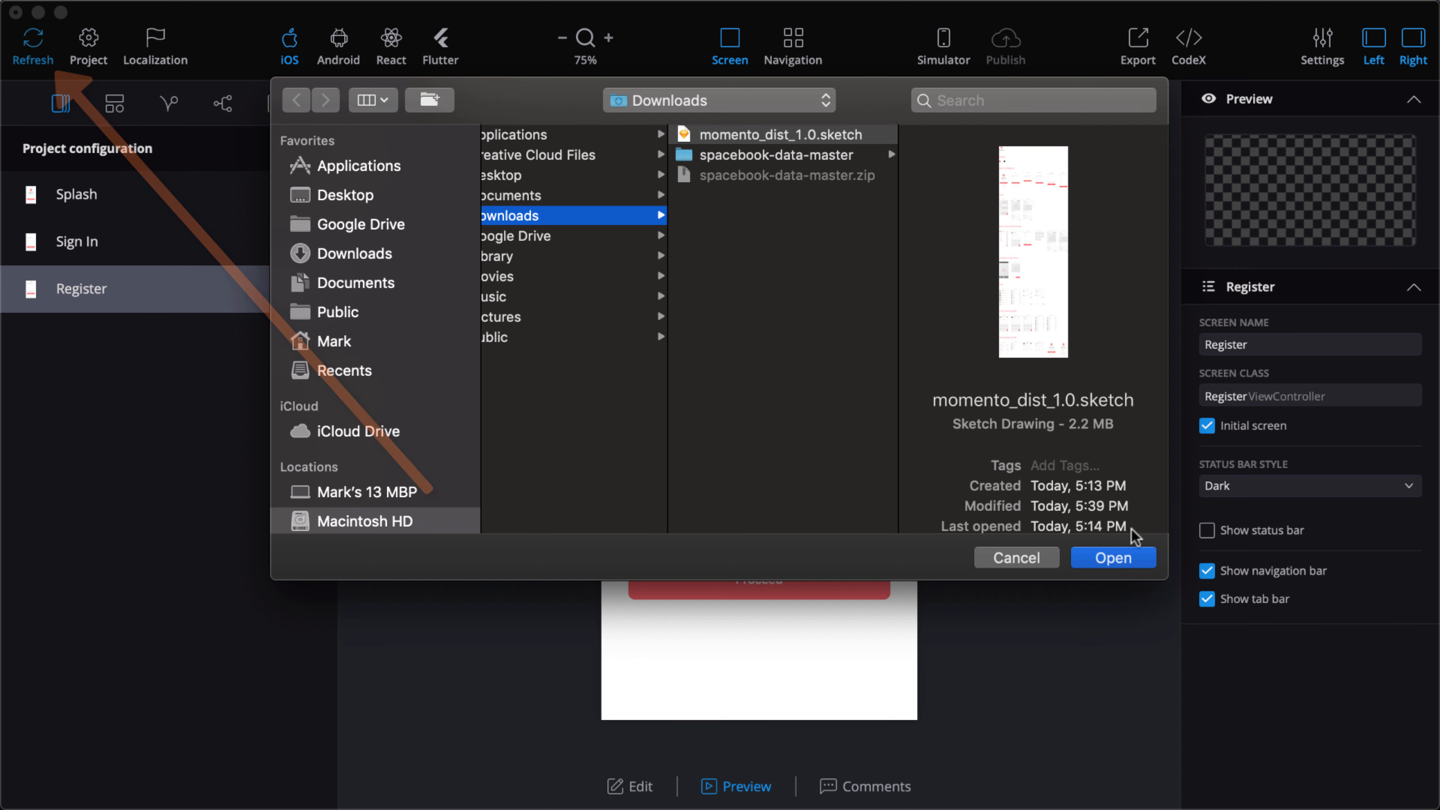
pyautogui.click(1097, 561)
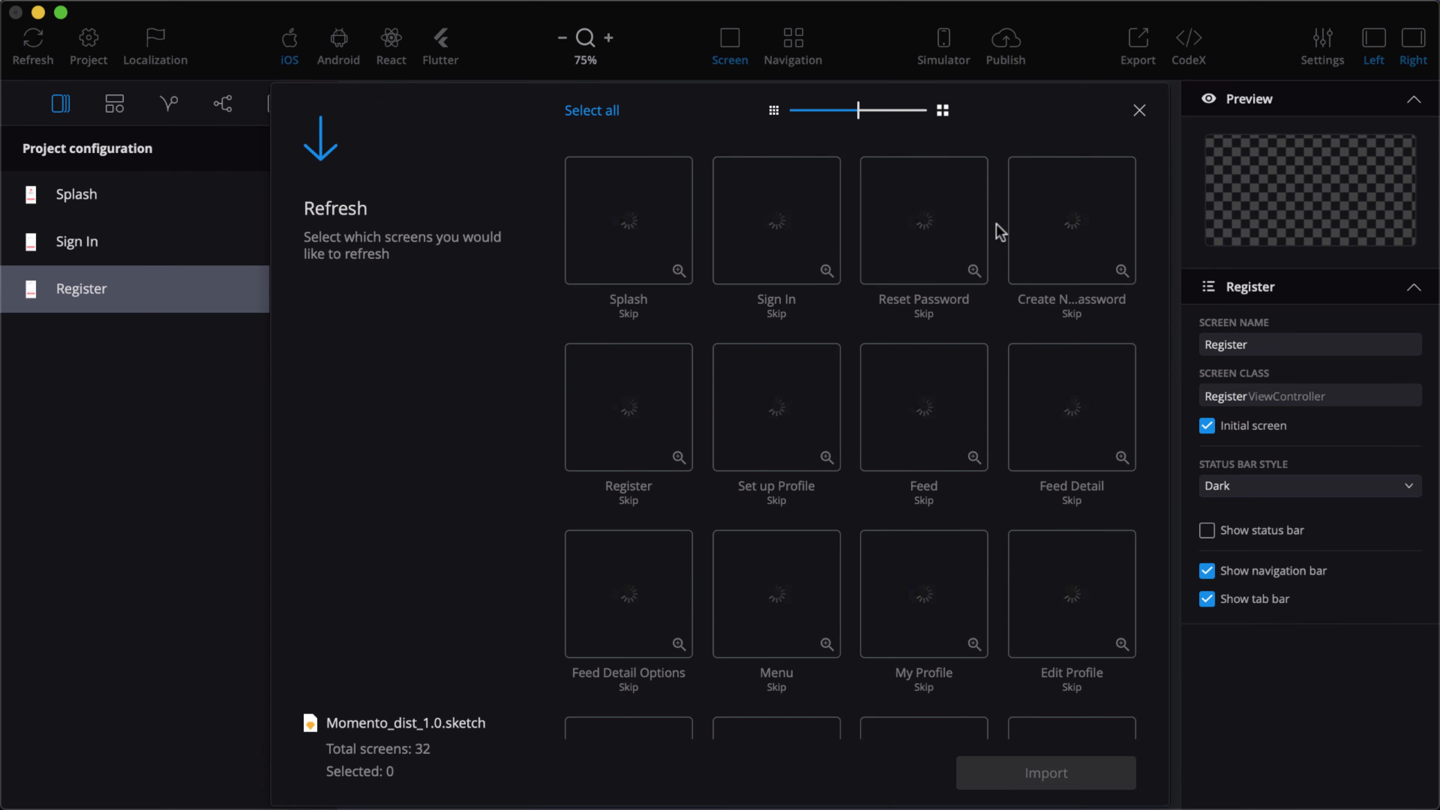
pyautogui.click(957, 227)
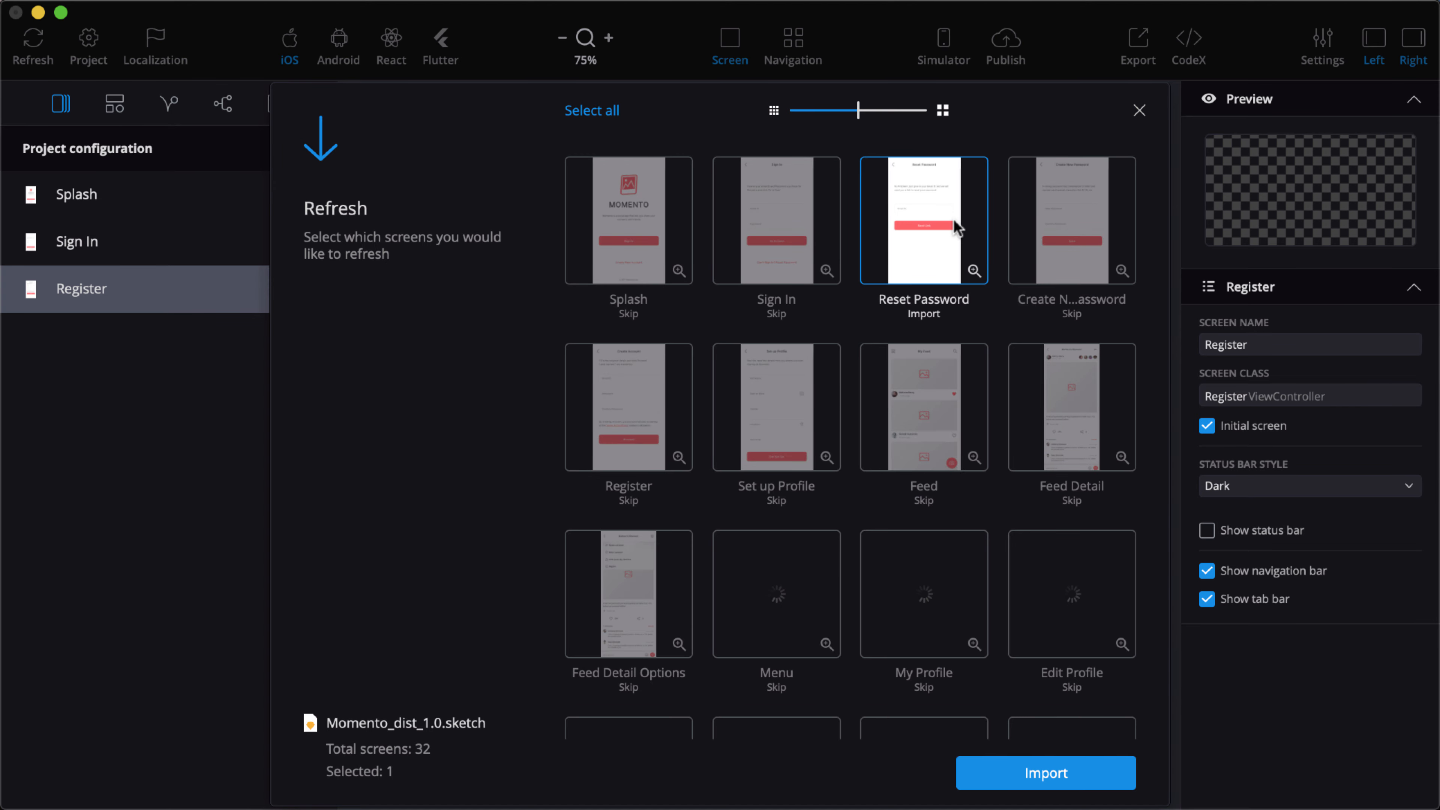
pyautogui.click(1049, 775)
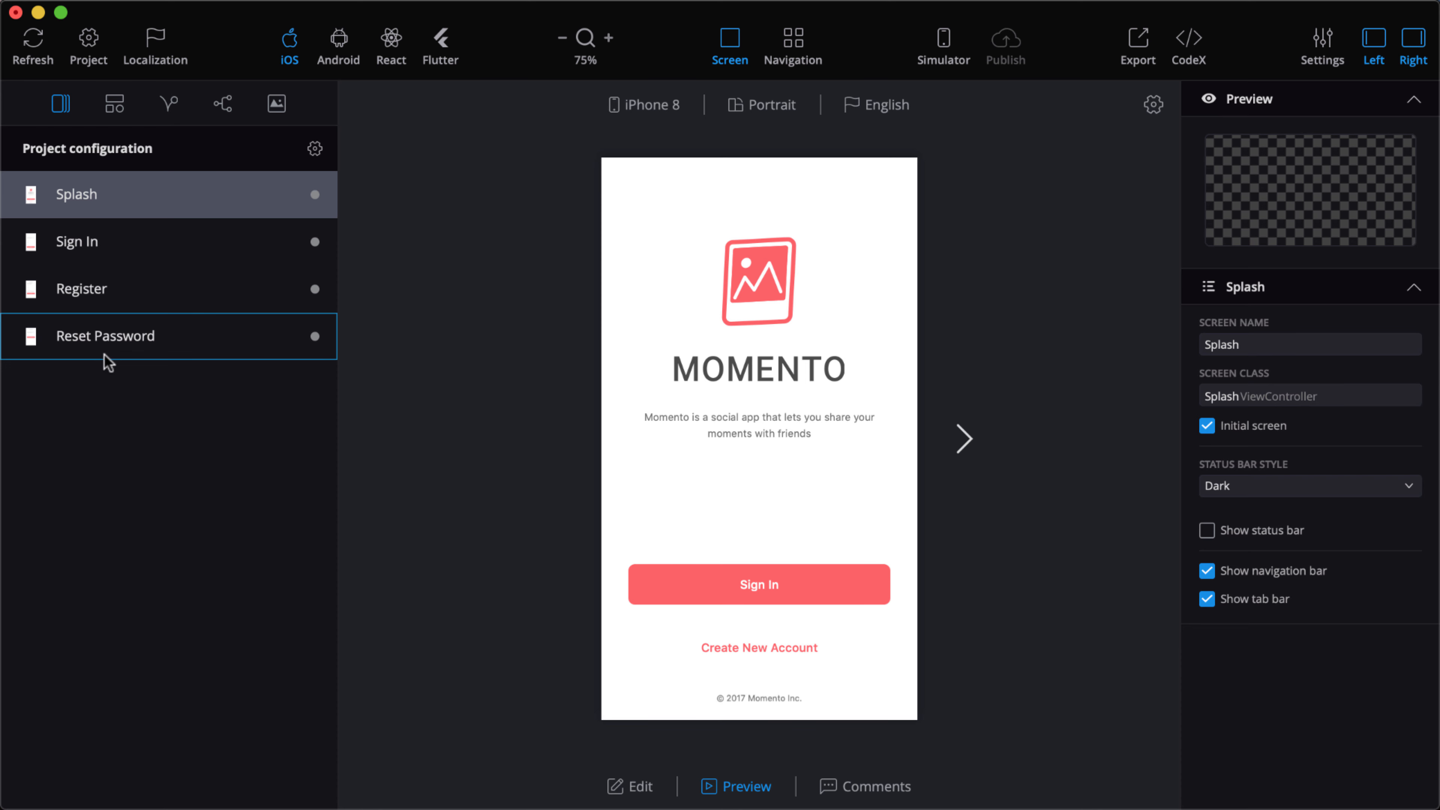
# View the Reset Password and Sign In screens in the preview, and return to edit mode on Sign In
pyautogui.click(113, 334)
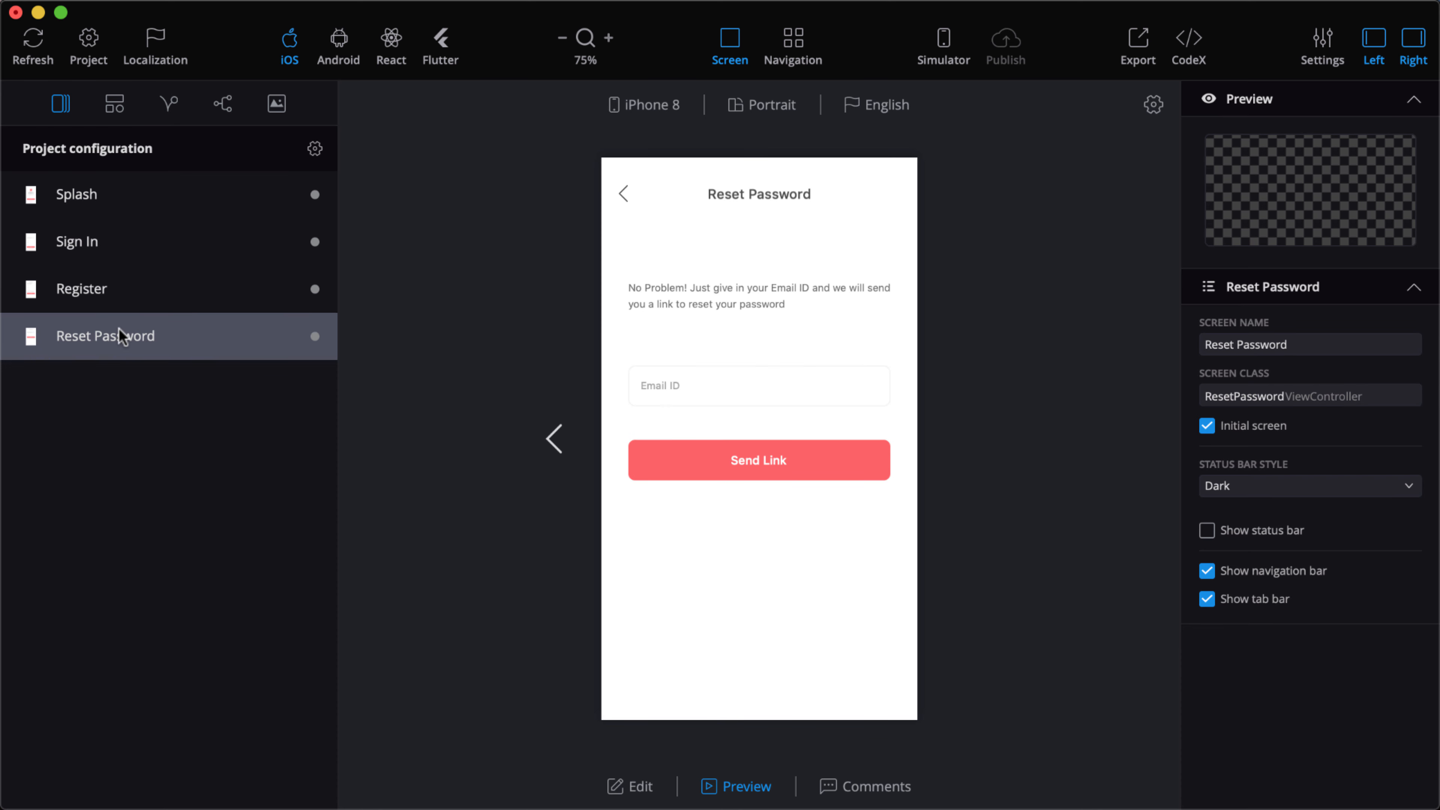
pyautogui.click(118, 236)
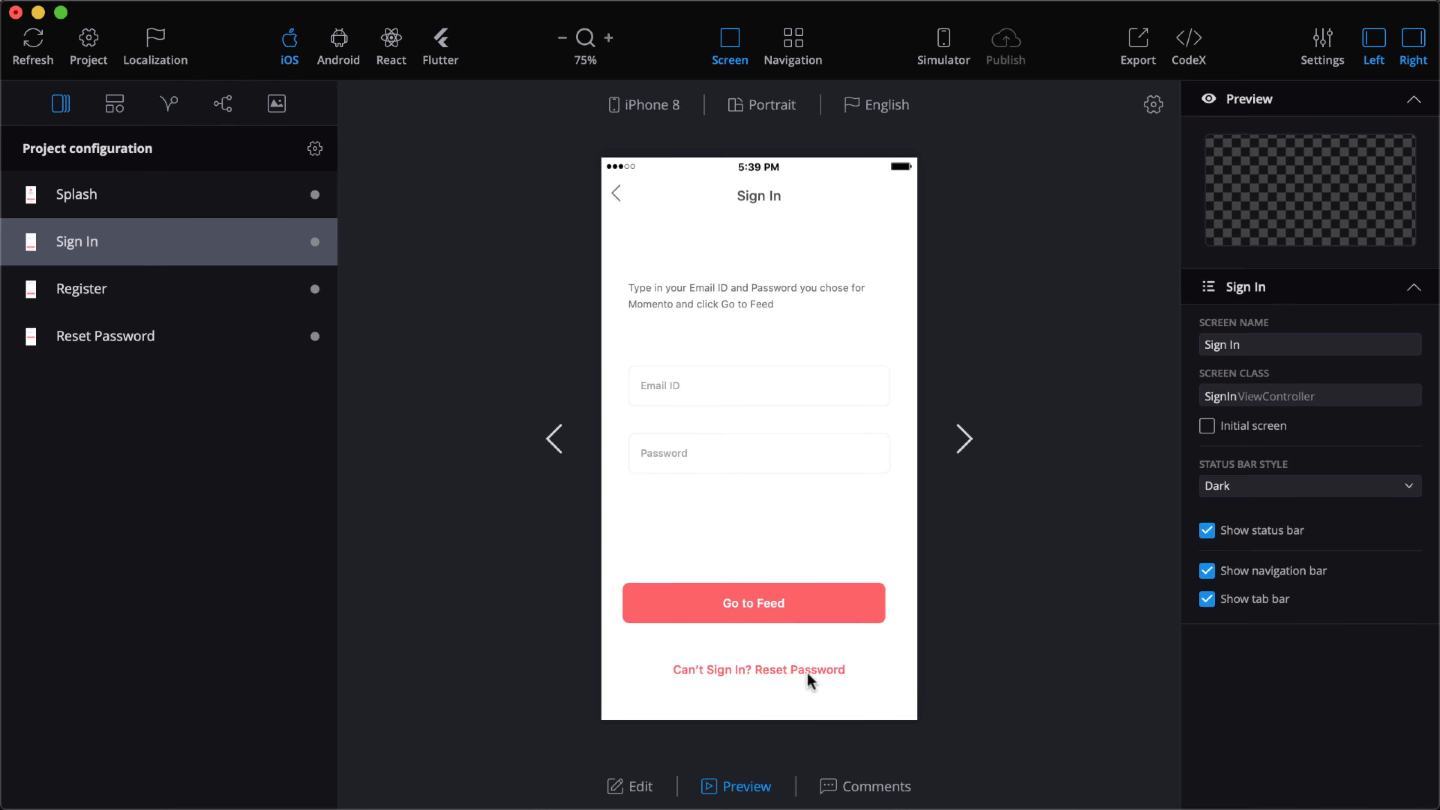
pyautogui.click(634, 782)
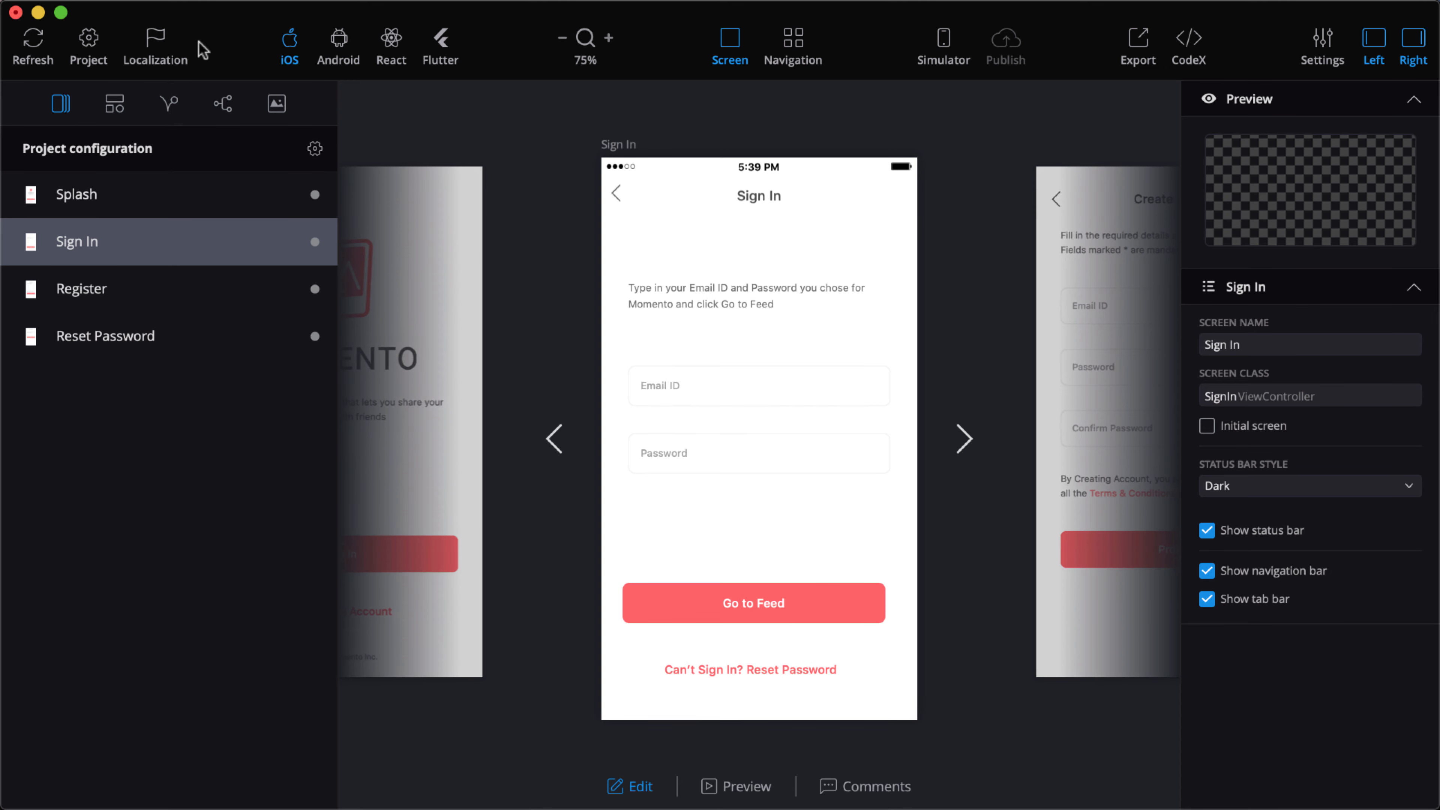
# Open the navigation map and move the Reset Password screen beside the Sign In screen, clear of the other screens
pyautogui.click(227, 103)
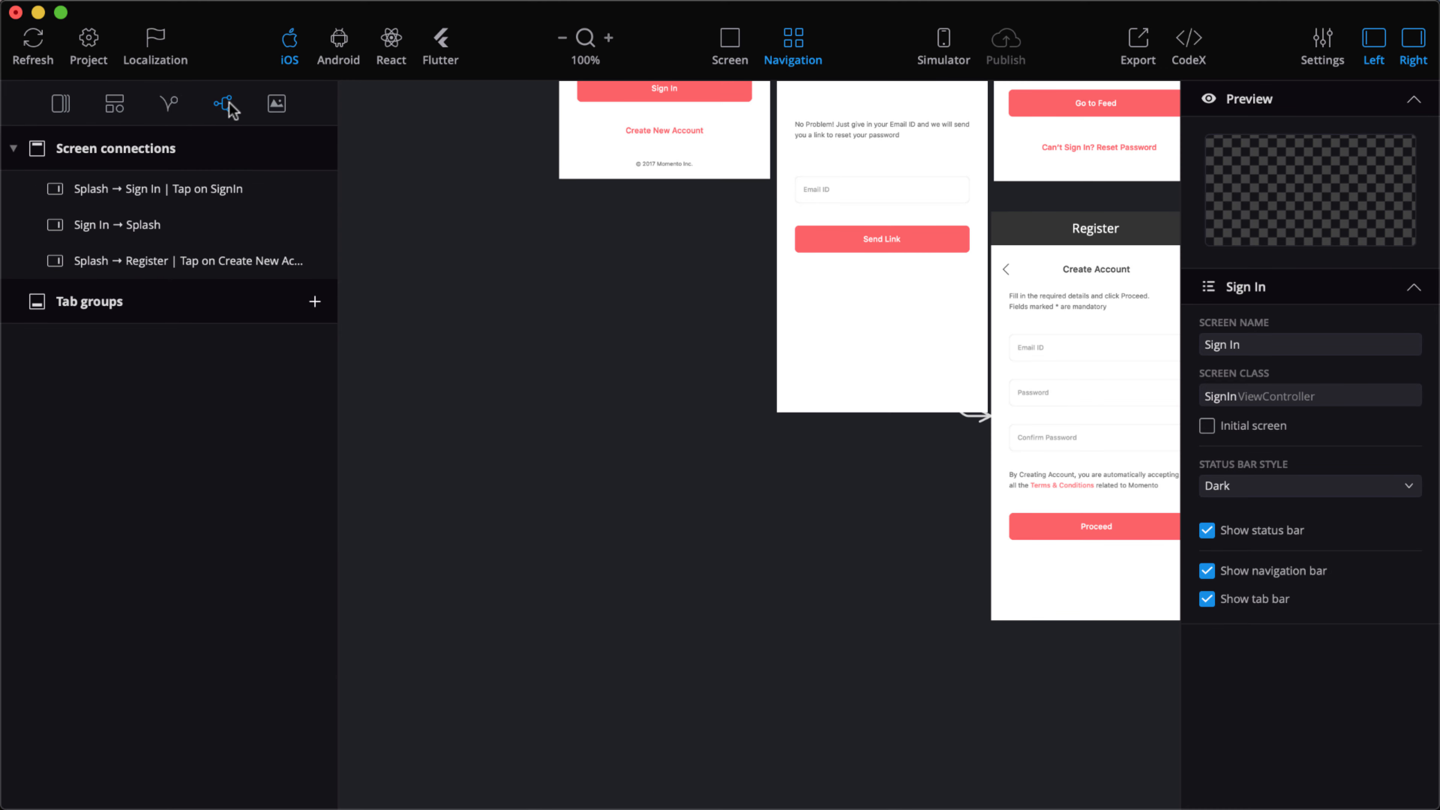
pyautogui.scroll(3, 636, 341)
pyautogui.hscroll(3, 637, 341)
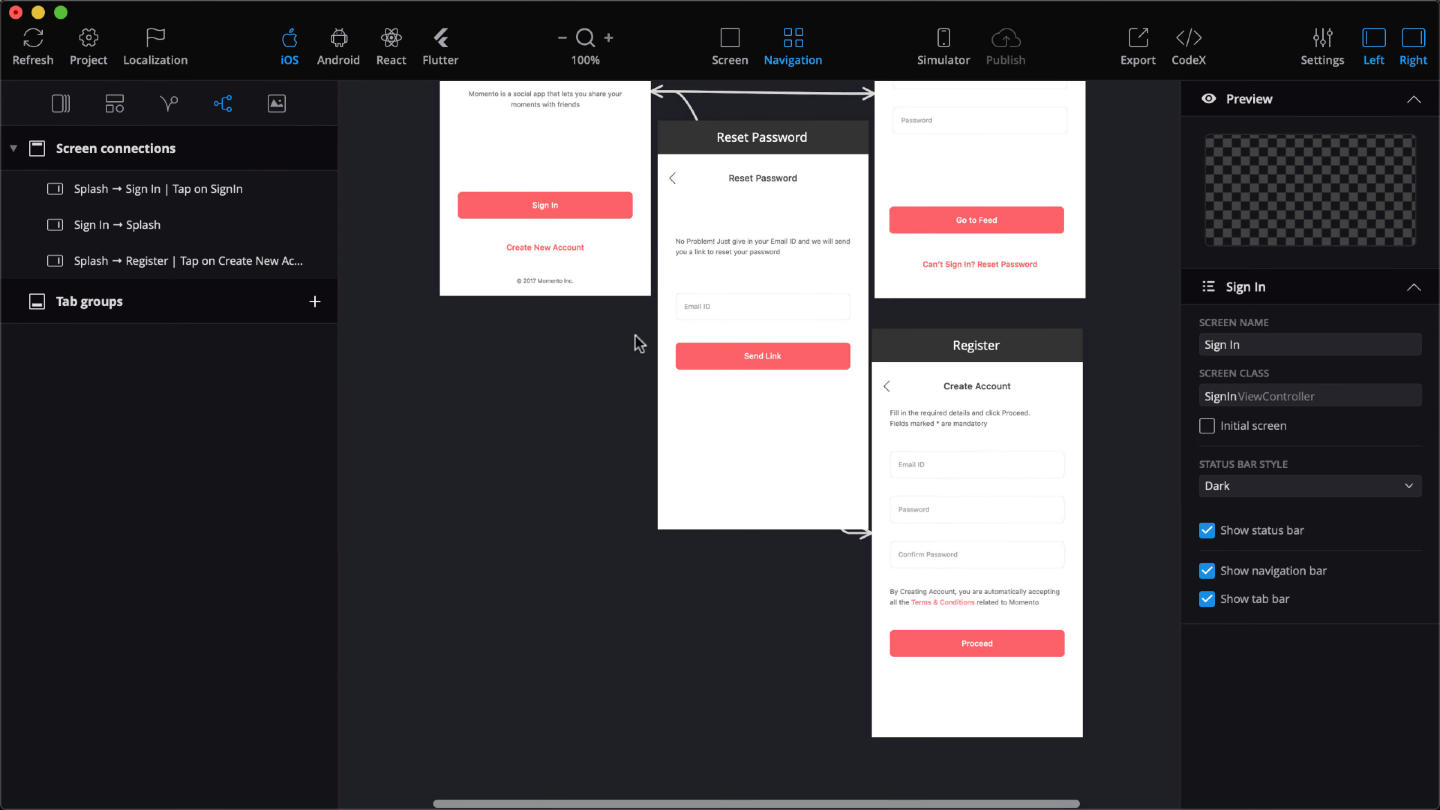
pyautogui.moveTo(772, 206); pyautogui.dragTo(1207, 116)
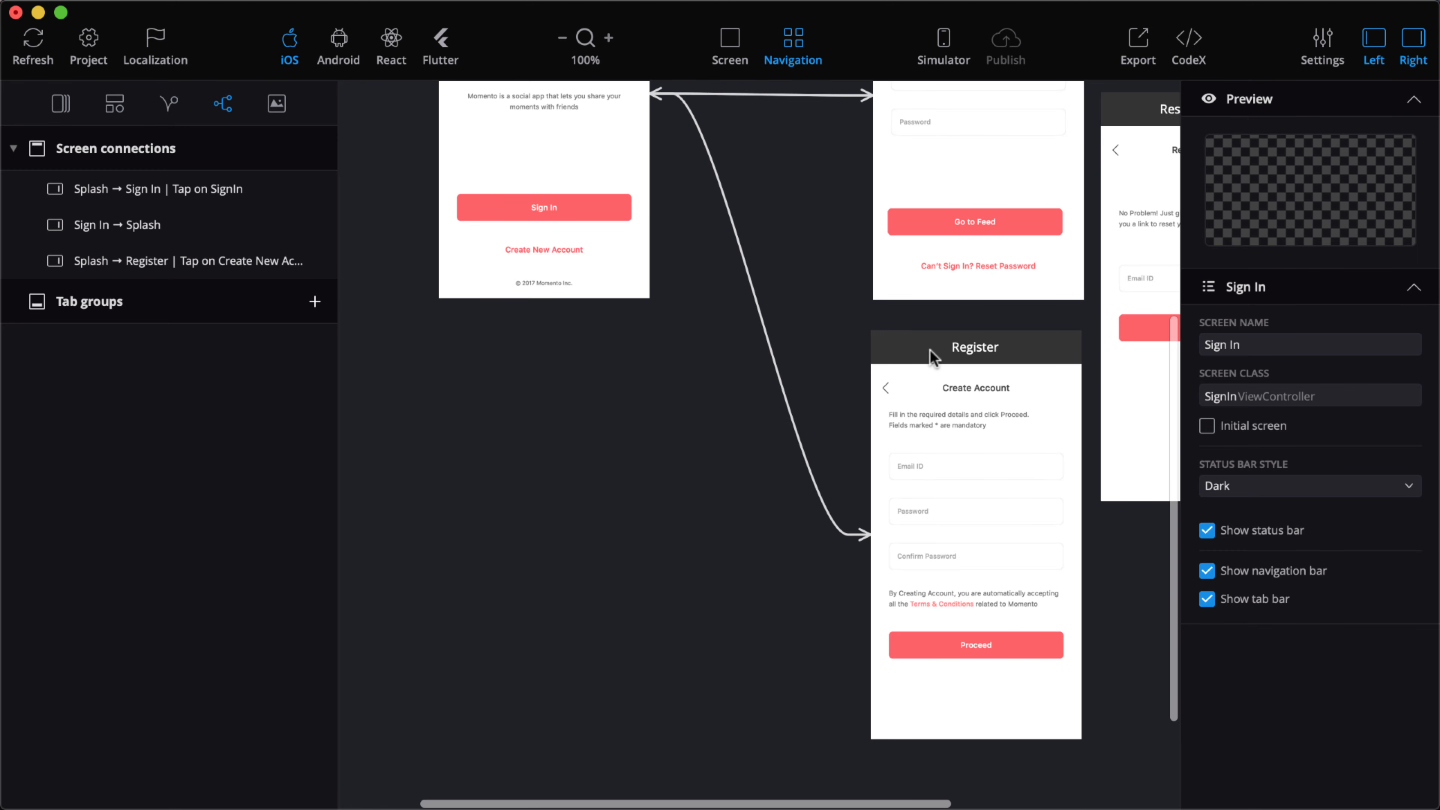
pyautogui.scroll(8, 933, 355)
pyautogui.hscroll(10, 933, 355)
pyautogui.scroll(3, 933, 357)
pyautogui.hscroll(-3, 932, 357)
pyautogui.moveTo(839, 521); pyautogui.dragTo(907, 332)
# Connect Sign In to Reset Password with a push transition triggered by the Can't Sign In? Reset component
pyautogui.rightClick(667, 451)
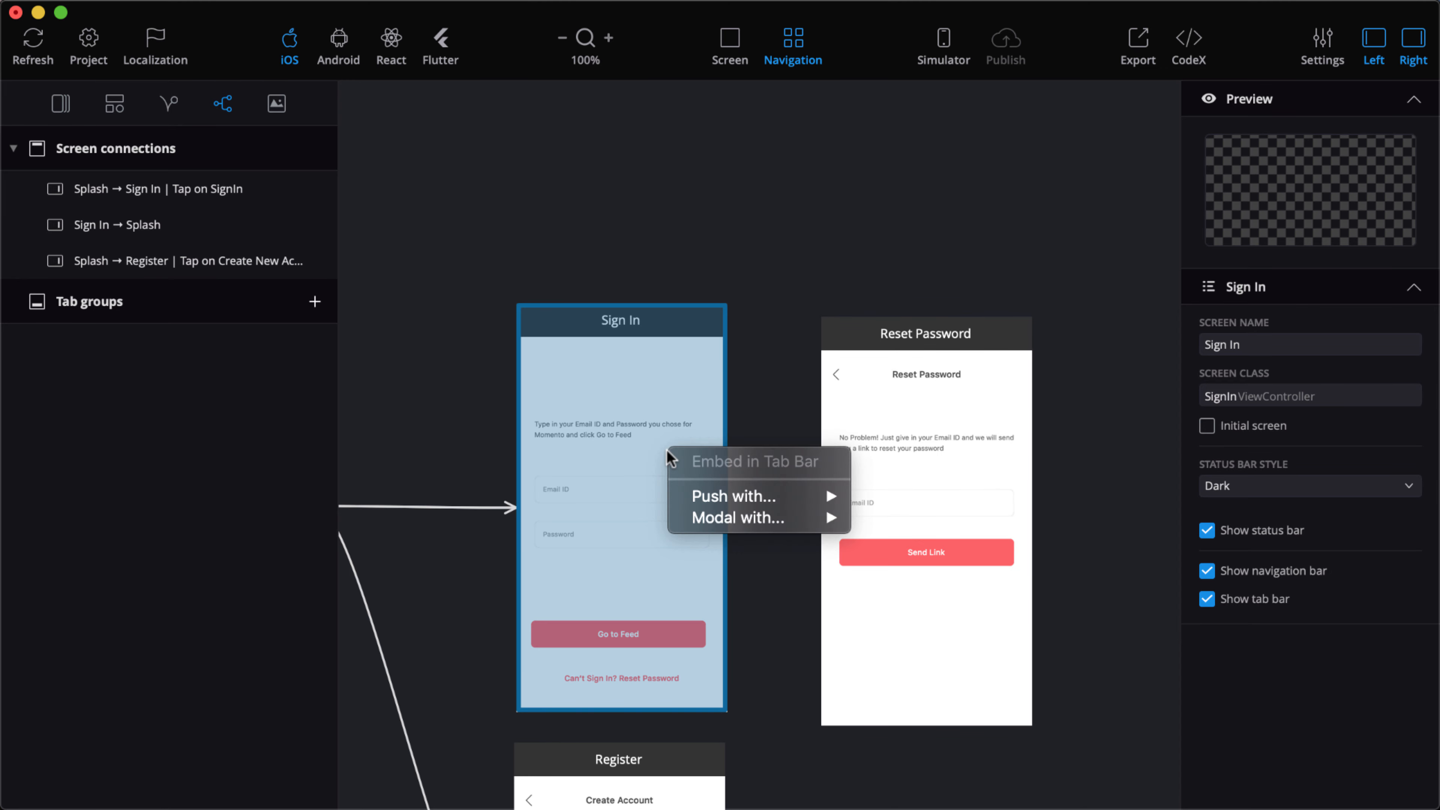
pyautogui.moveTo(777, 493)
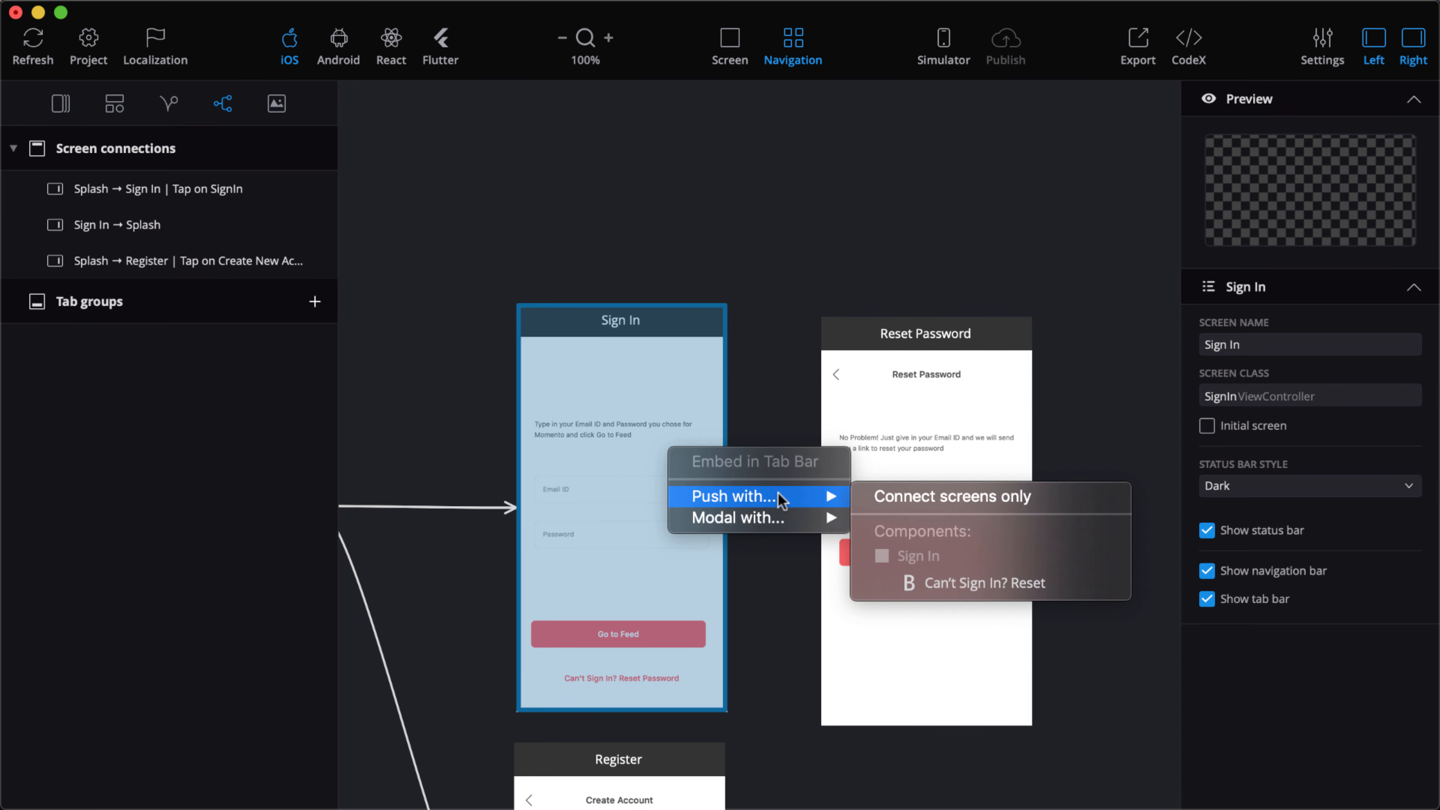
pyautogui.click(965, 581)
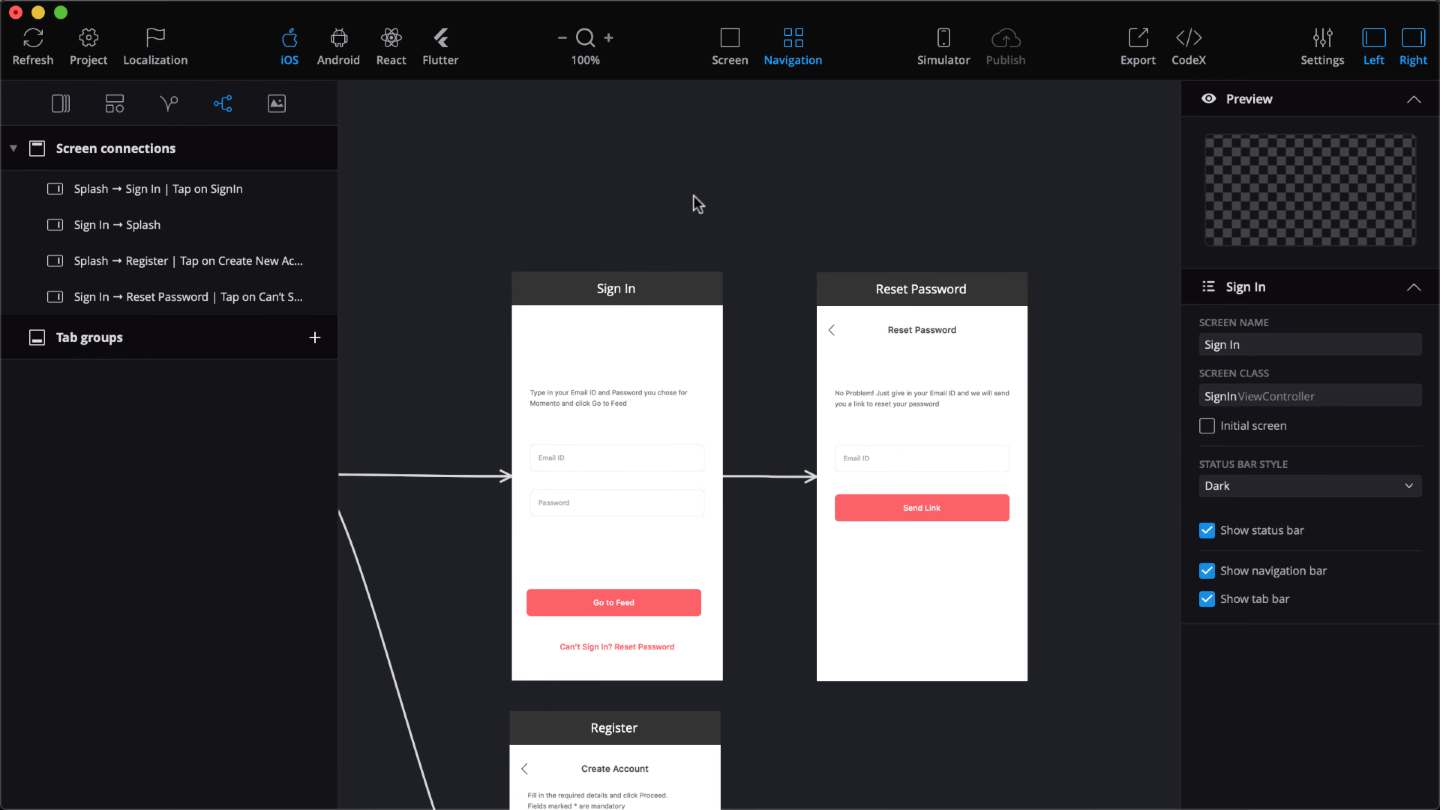
# Preview the Sign In screen and test its Can't Sign In? Reset Password link
pyautogui.click(61, 105)
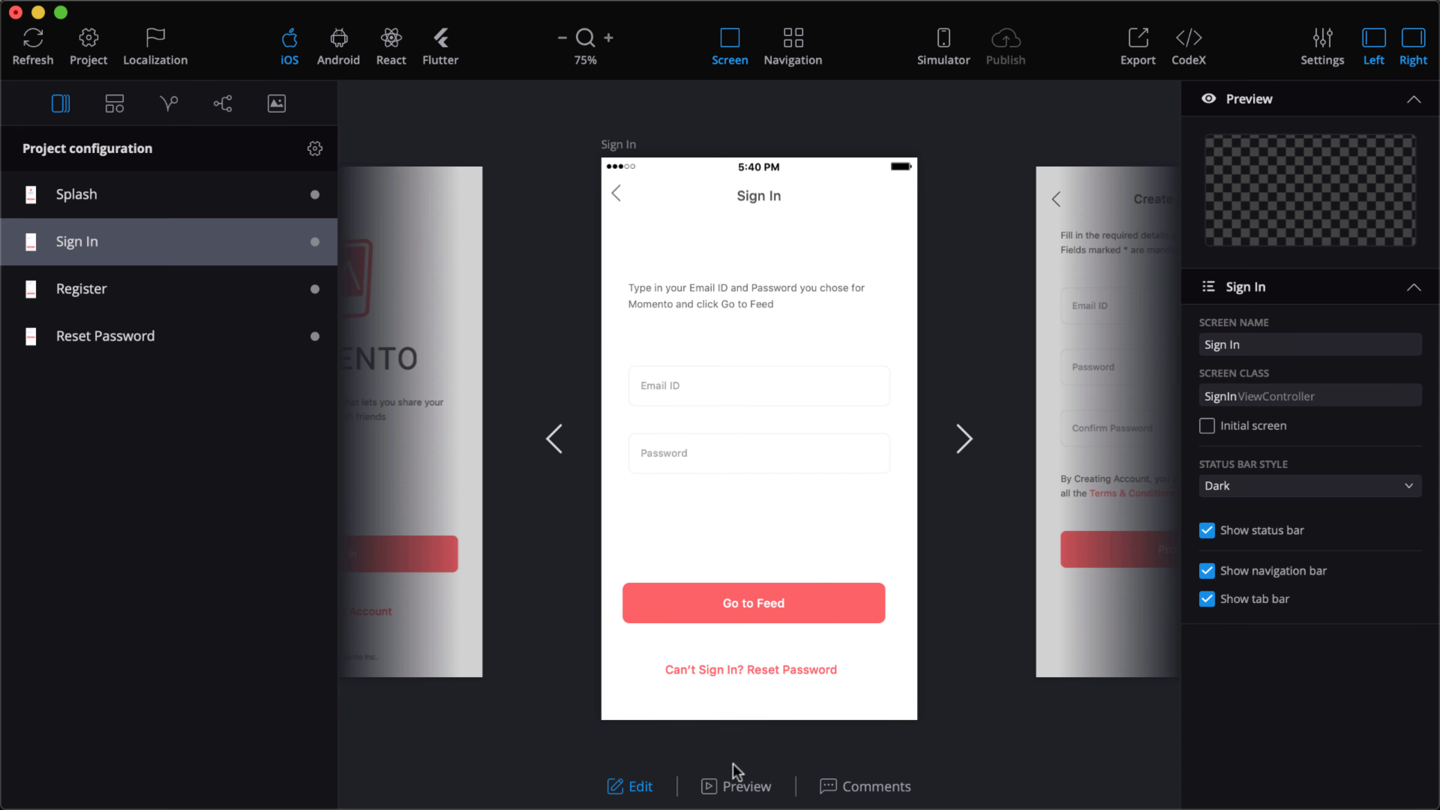
pyautogui.click(736, 787)
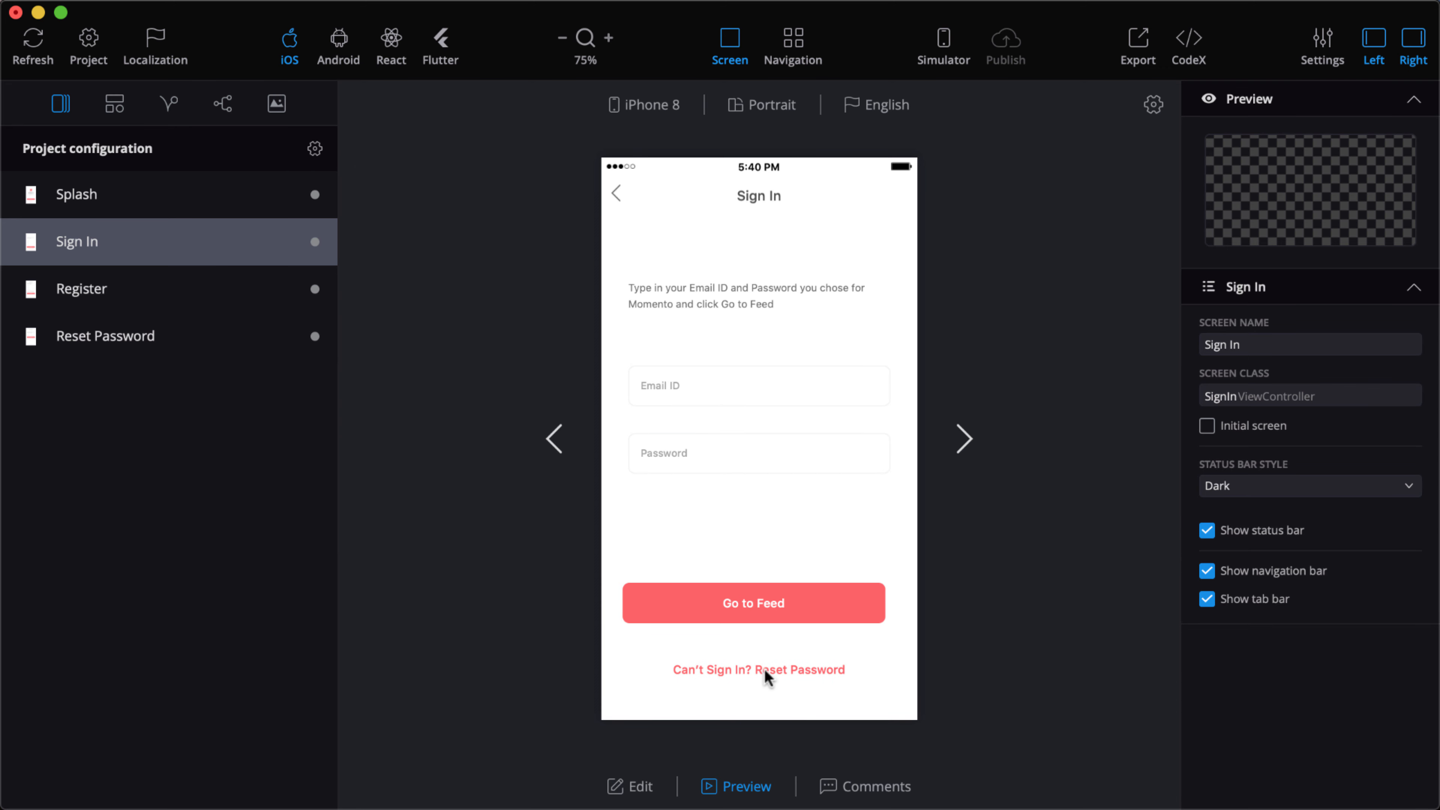
pyautogui.click(765, 670)
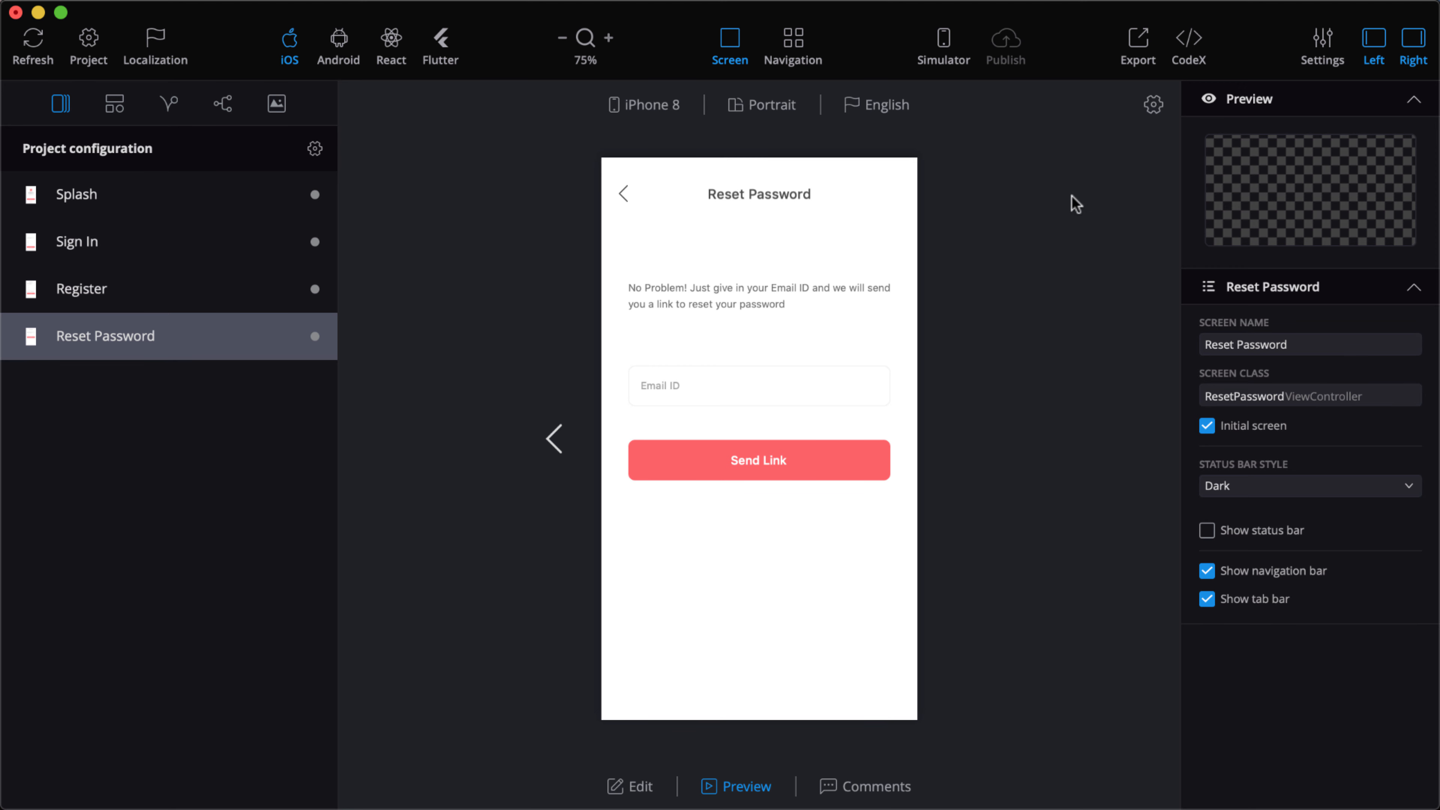
# Set up a files-only Android export with just the Reset Password screen selected, and cancel it at the destination choice
pyautogui.click(1145, 49)
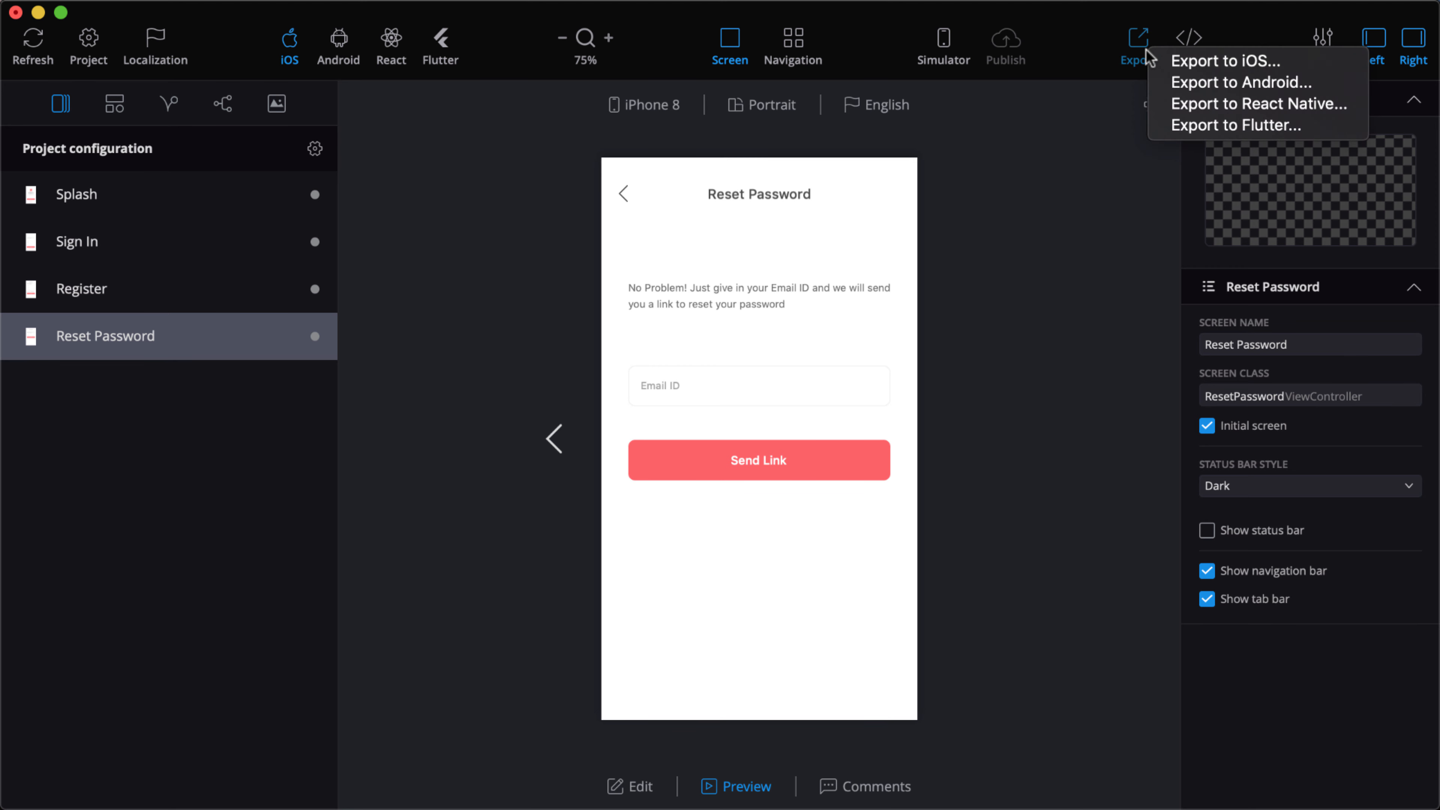
pyautogui.click(1195, 82)
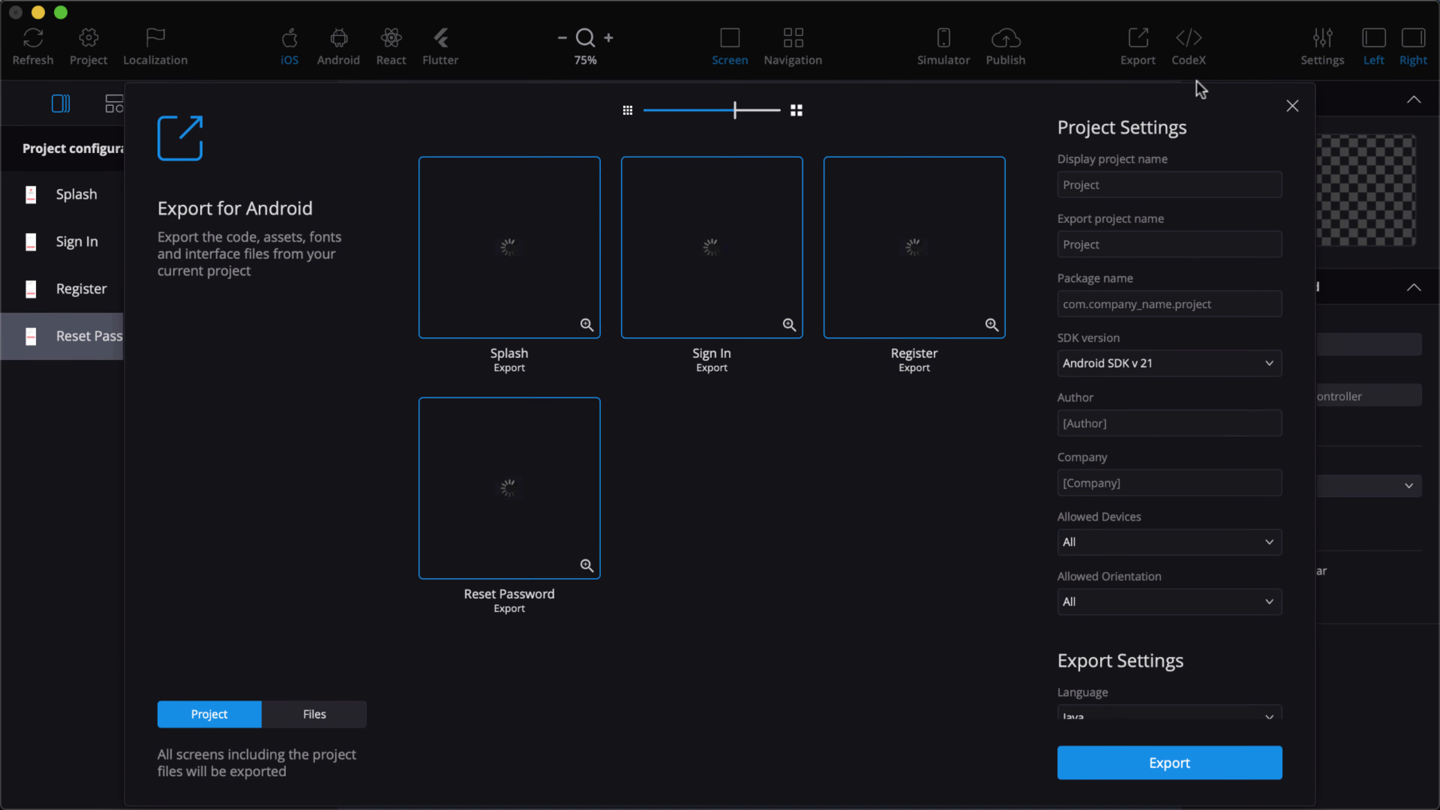
pyautogui.click(314, 713)
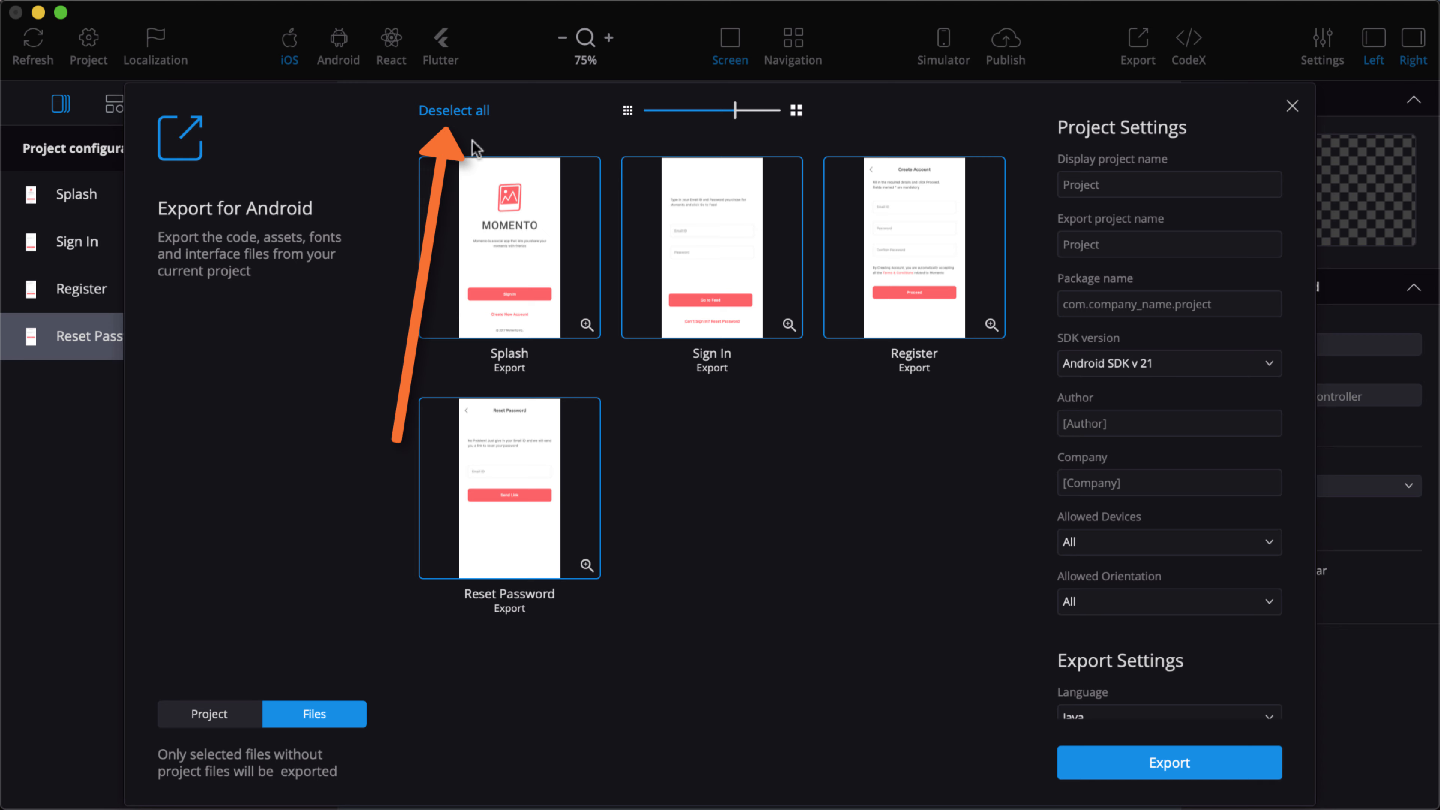
pyautogui.click(467, 112)
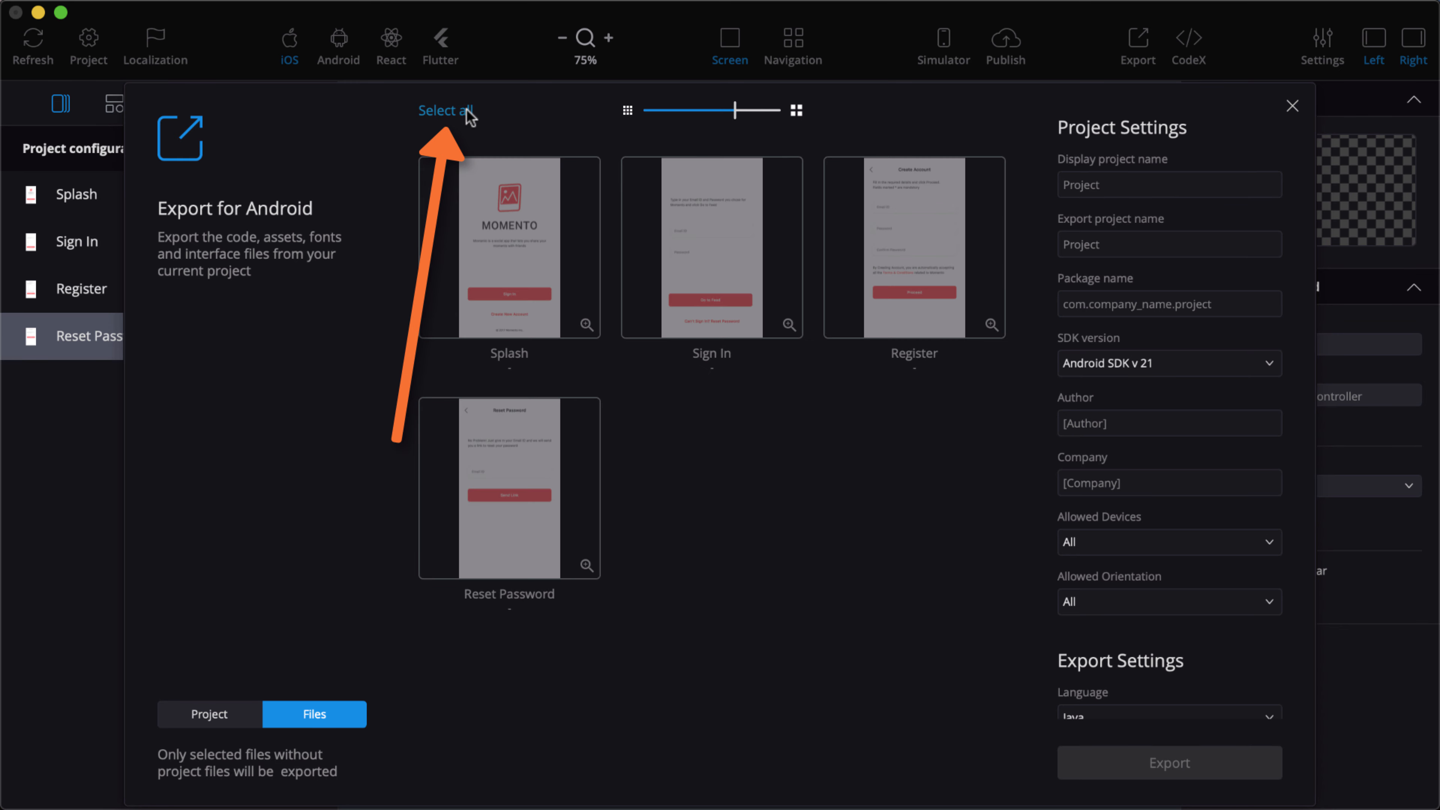
pyautogui.click(527, 534)
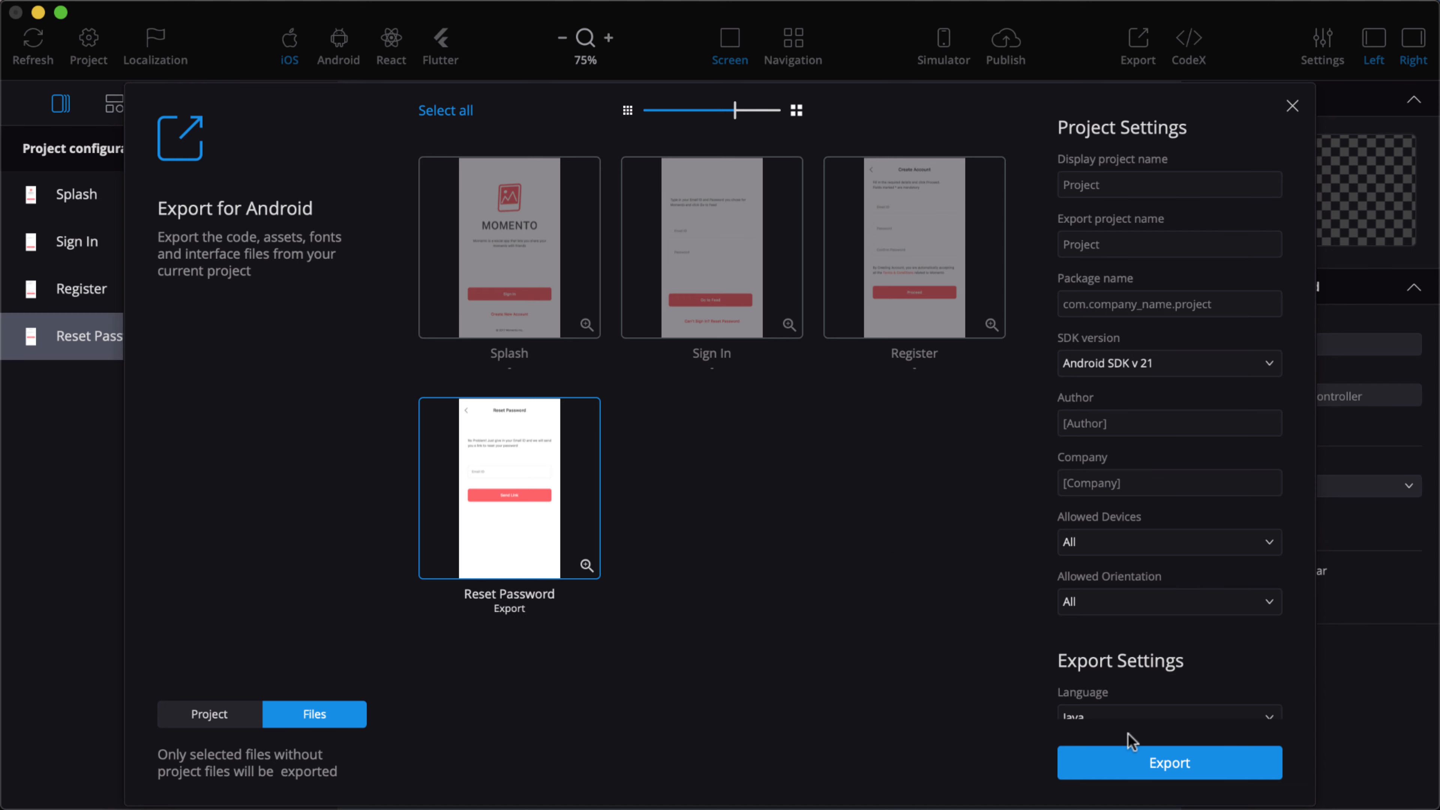
pyautogui.click(1175, 771)
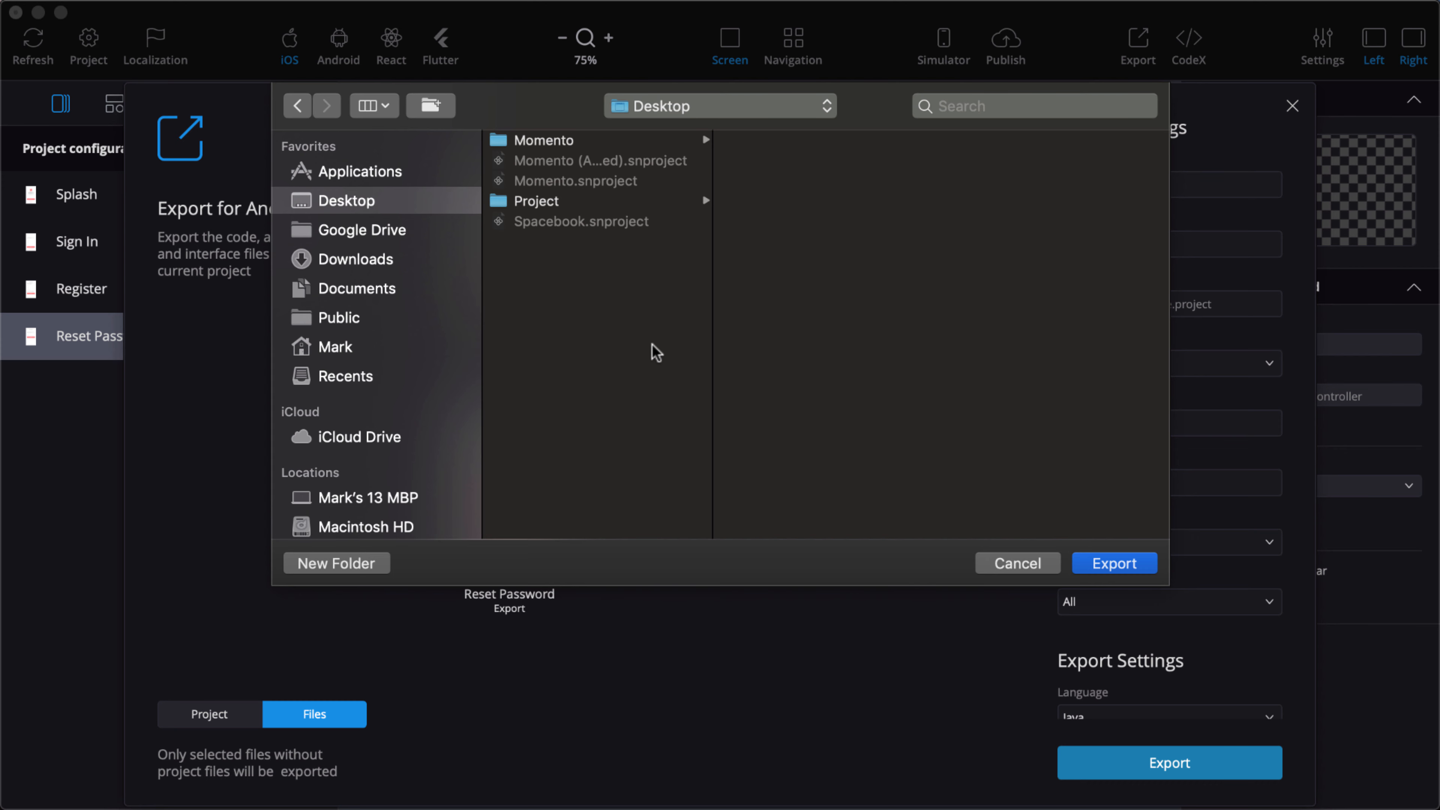
pyautogui.click(1035, 559)
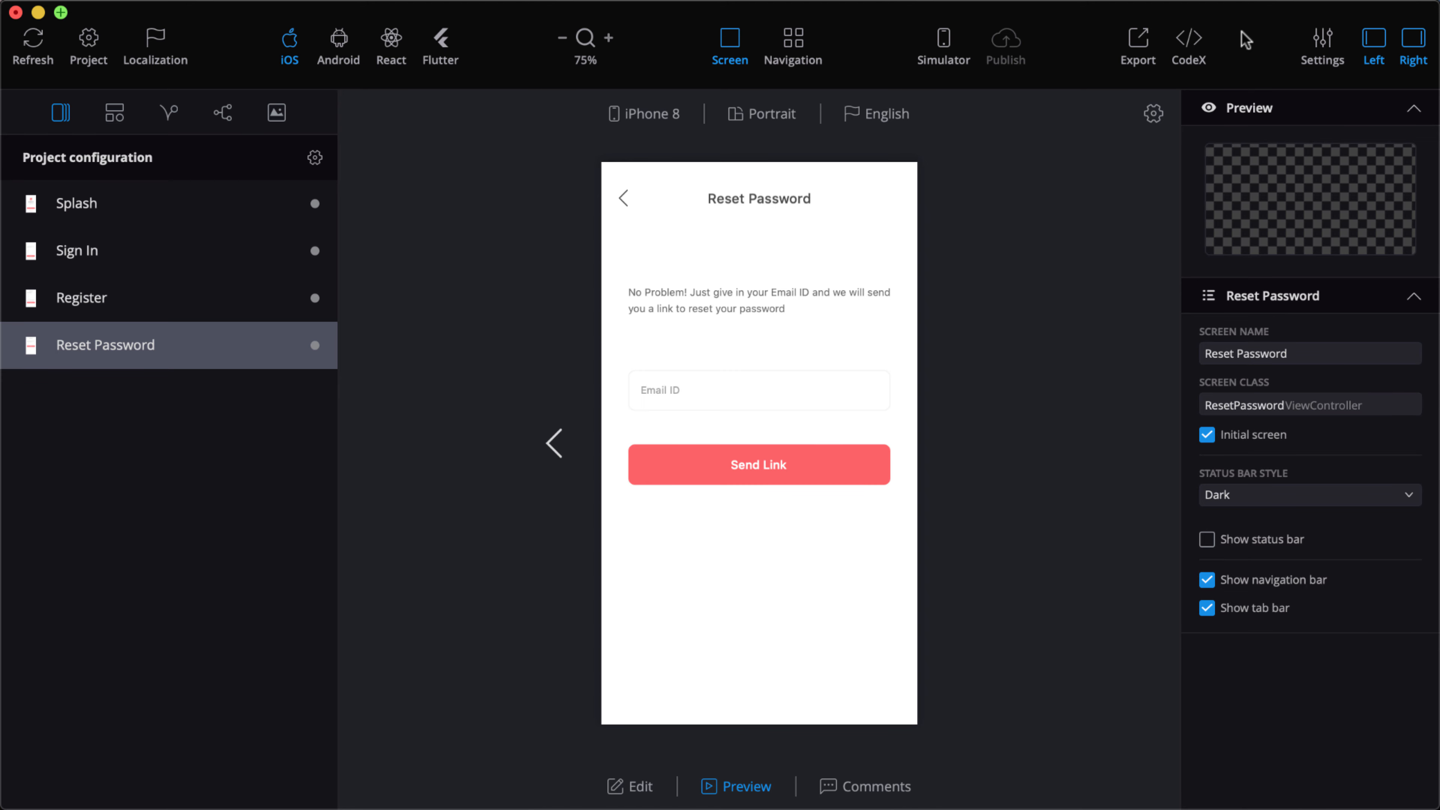
# Hide the inspector and examine ResetPasswordViewController.swift in CodeX, highlighting group5View in setupComponents, and close the code view
pyautogui.click(1413, 40)
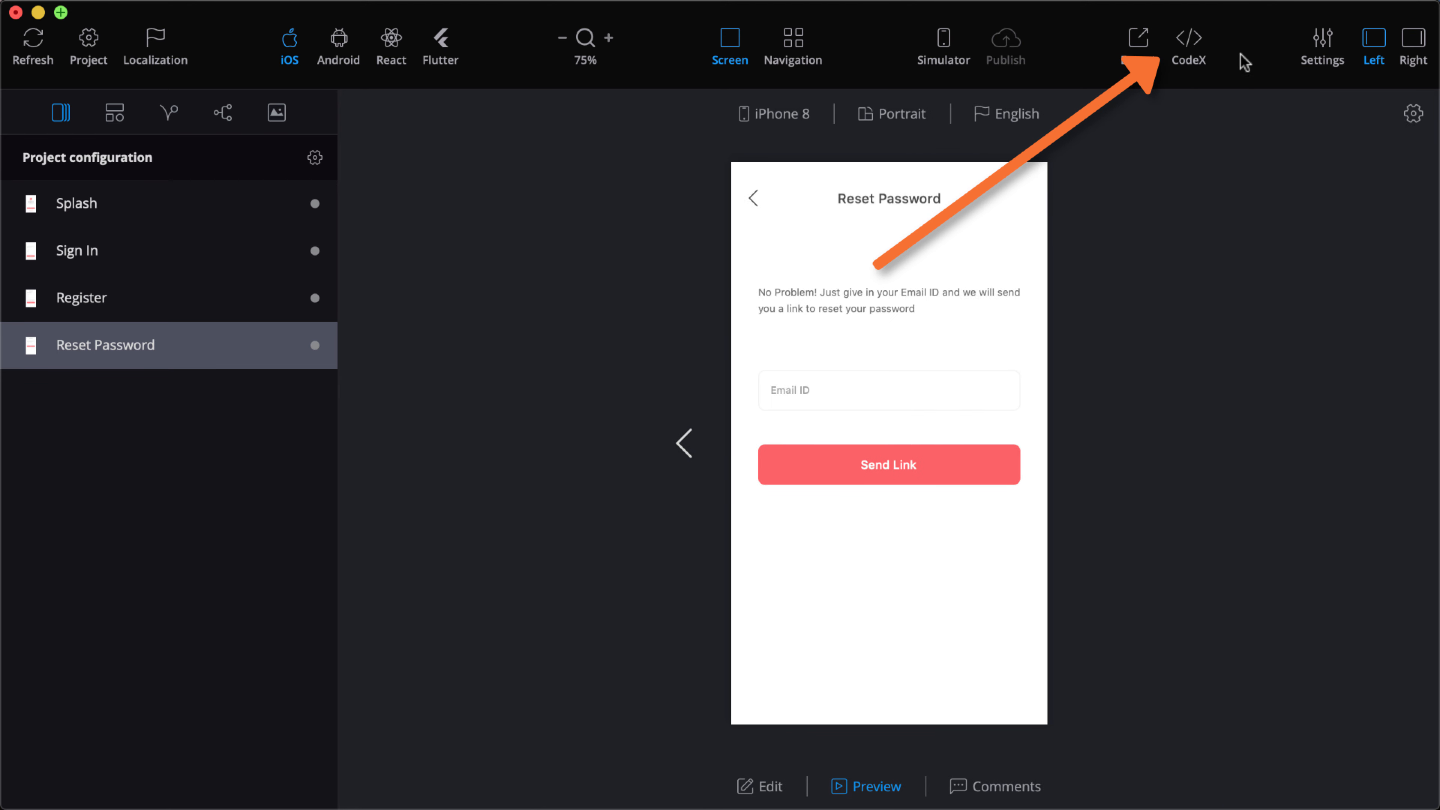
pyautogui.click(1189, 41)
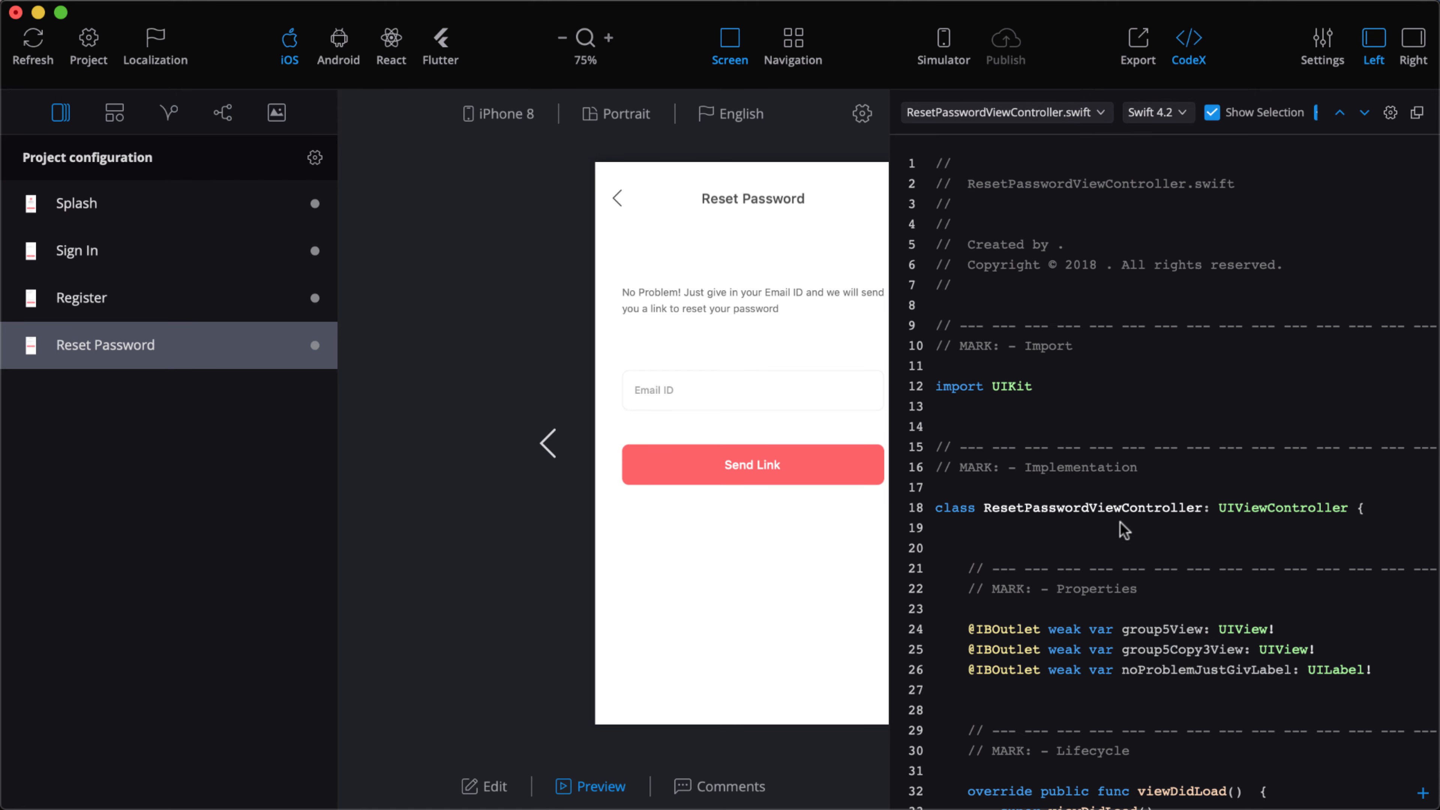
pyautogui.scroll(-7, 973, 515)
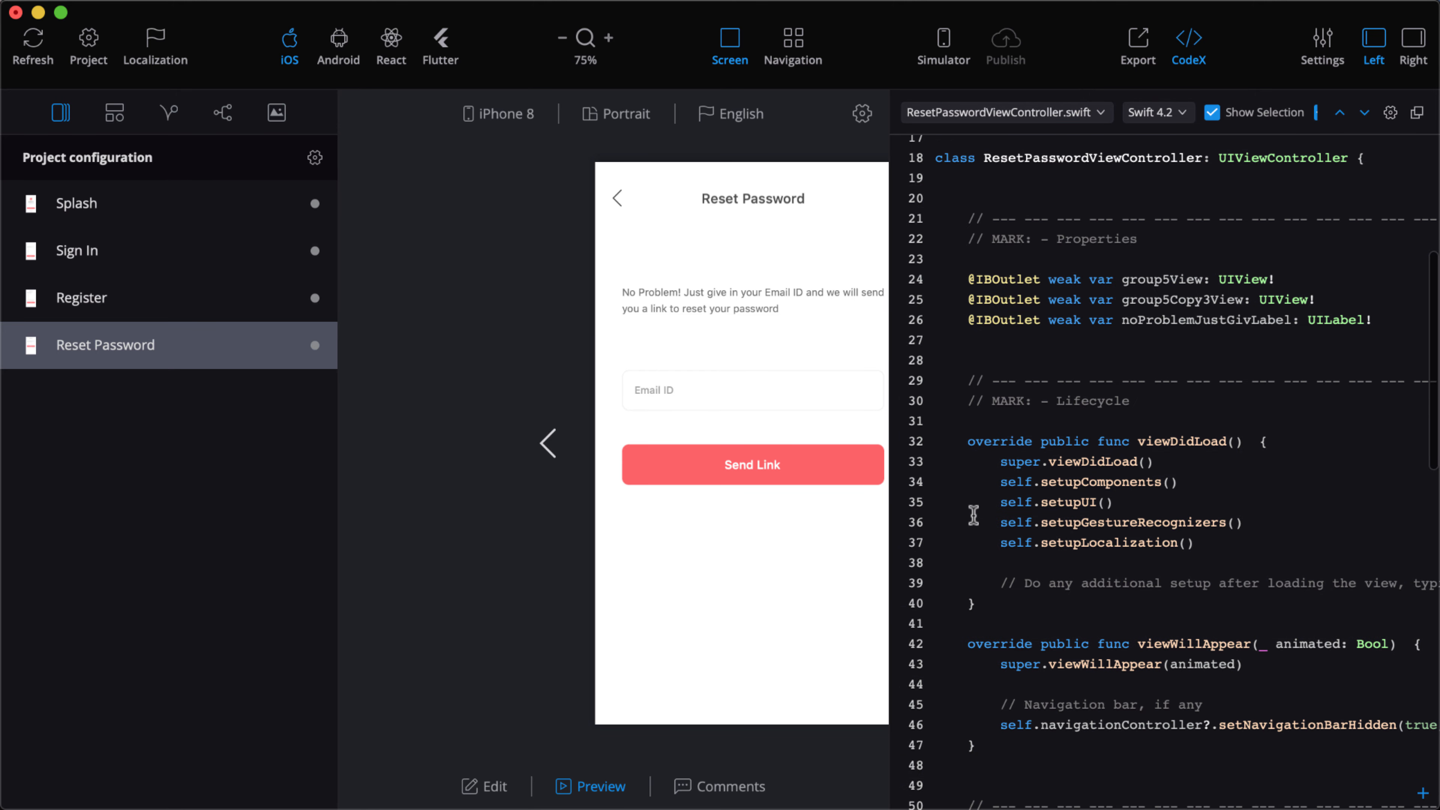
pyautogui.scroll(-2, 973, 515)
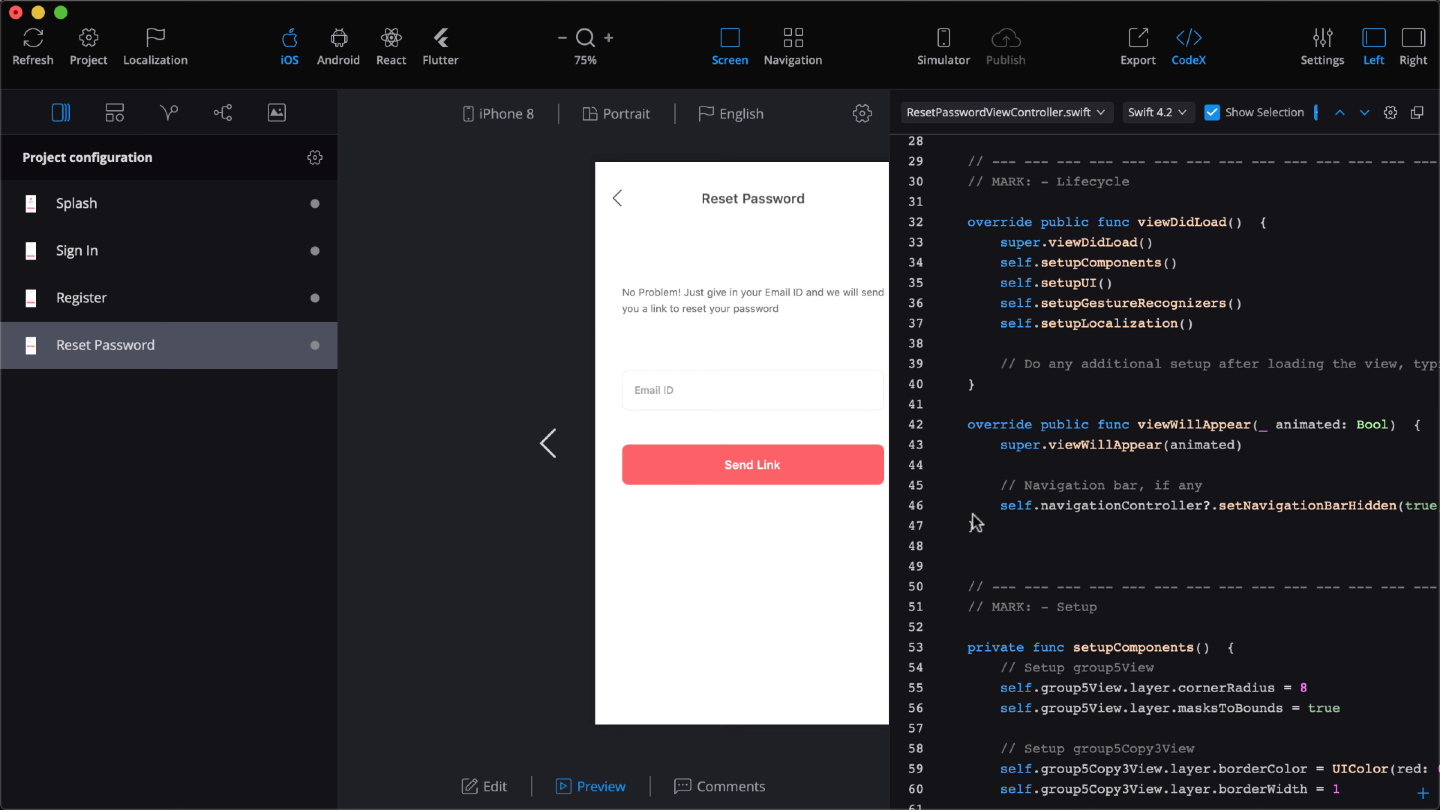
pyautogui.scroll(-4, 974, 522)
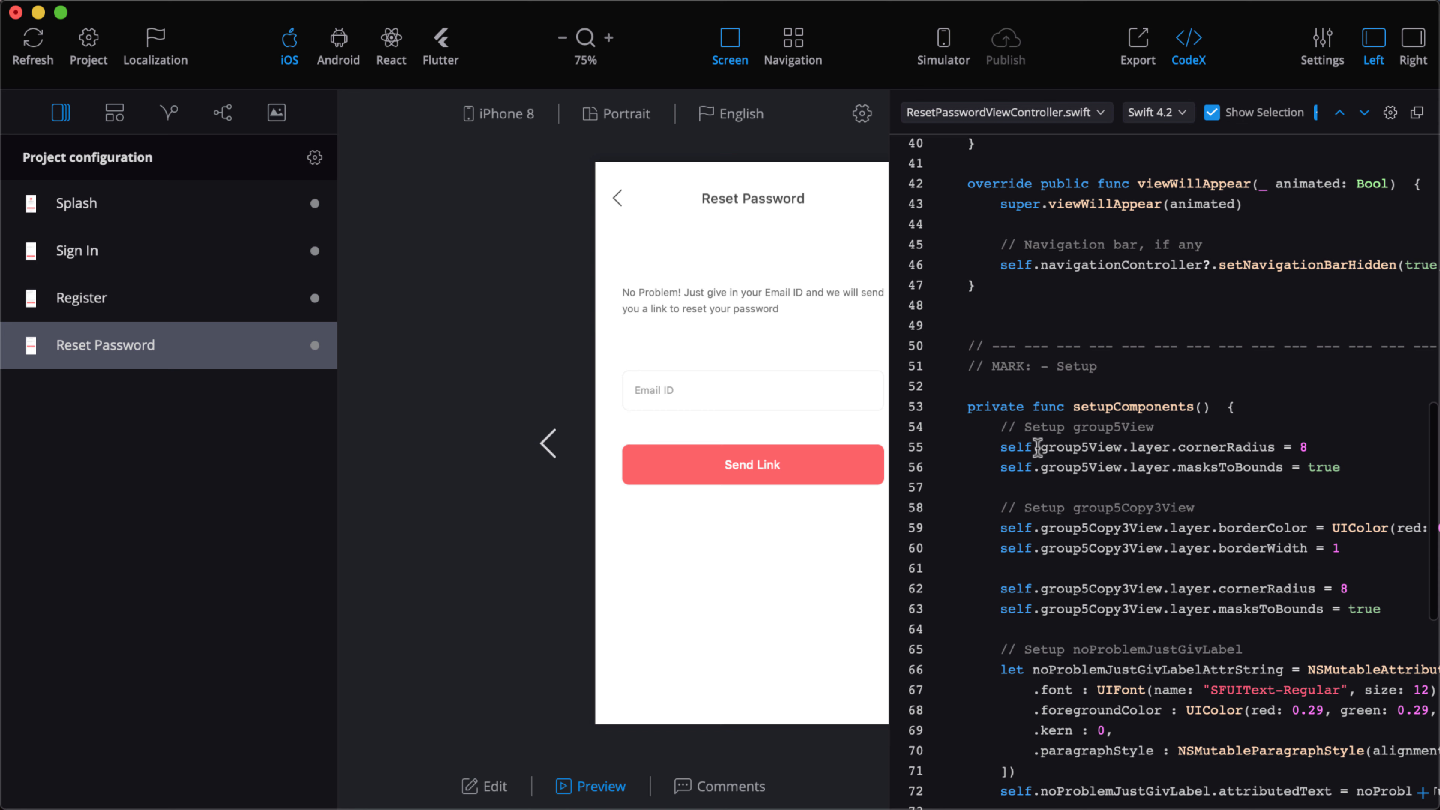
pyautogui.moveTo(1041, 447); pyautogui.dragTo(1123, 447)
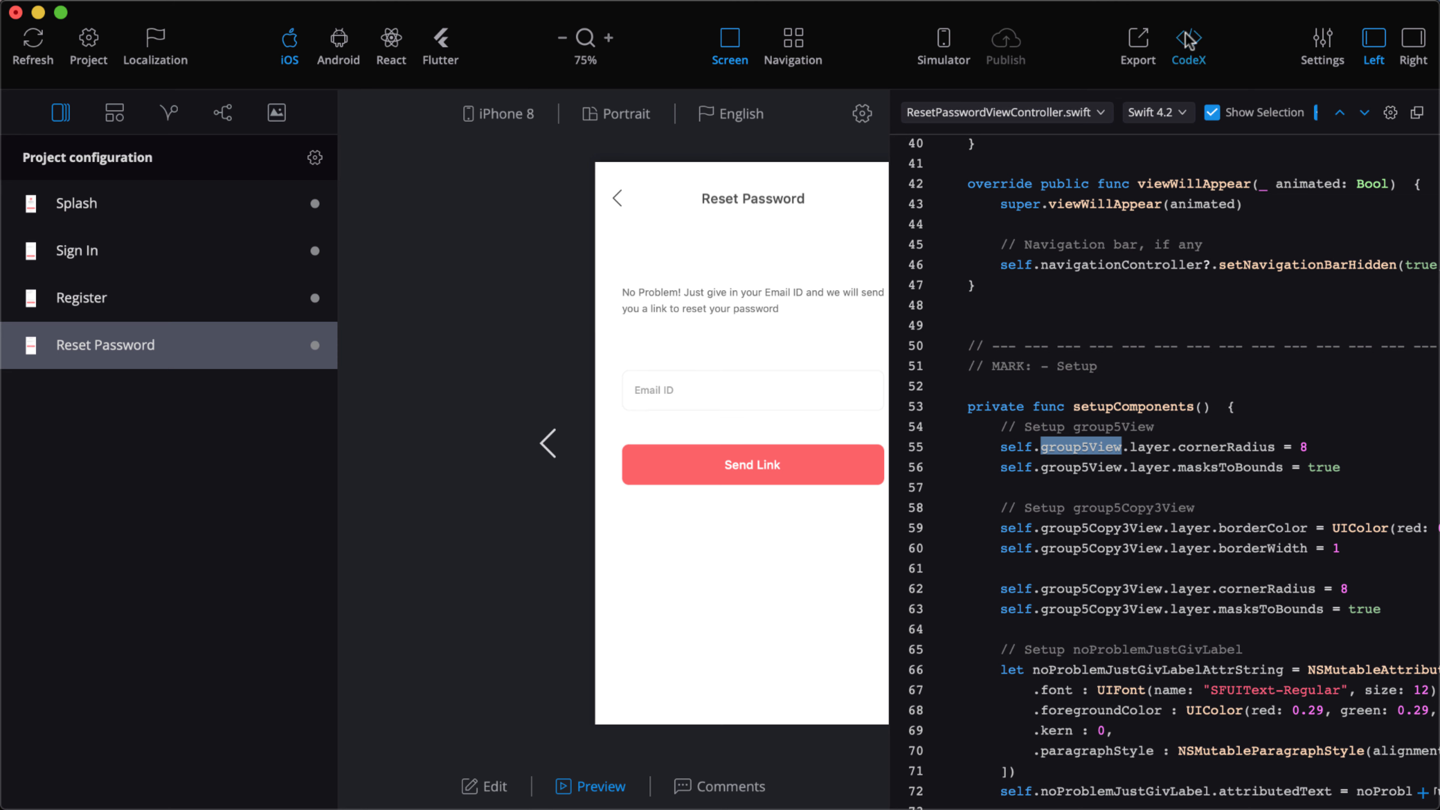
pyautogui.click(1190, 52)
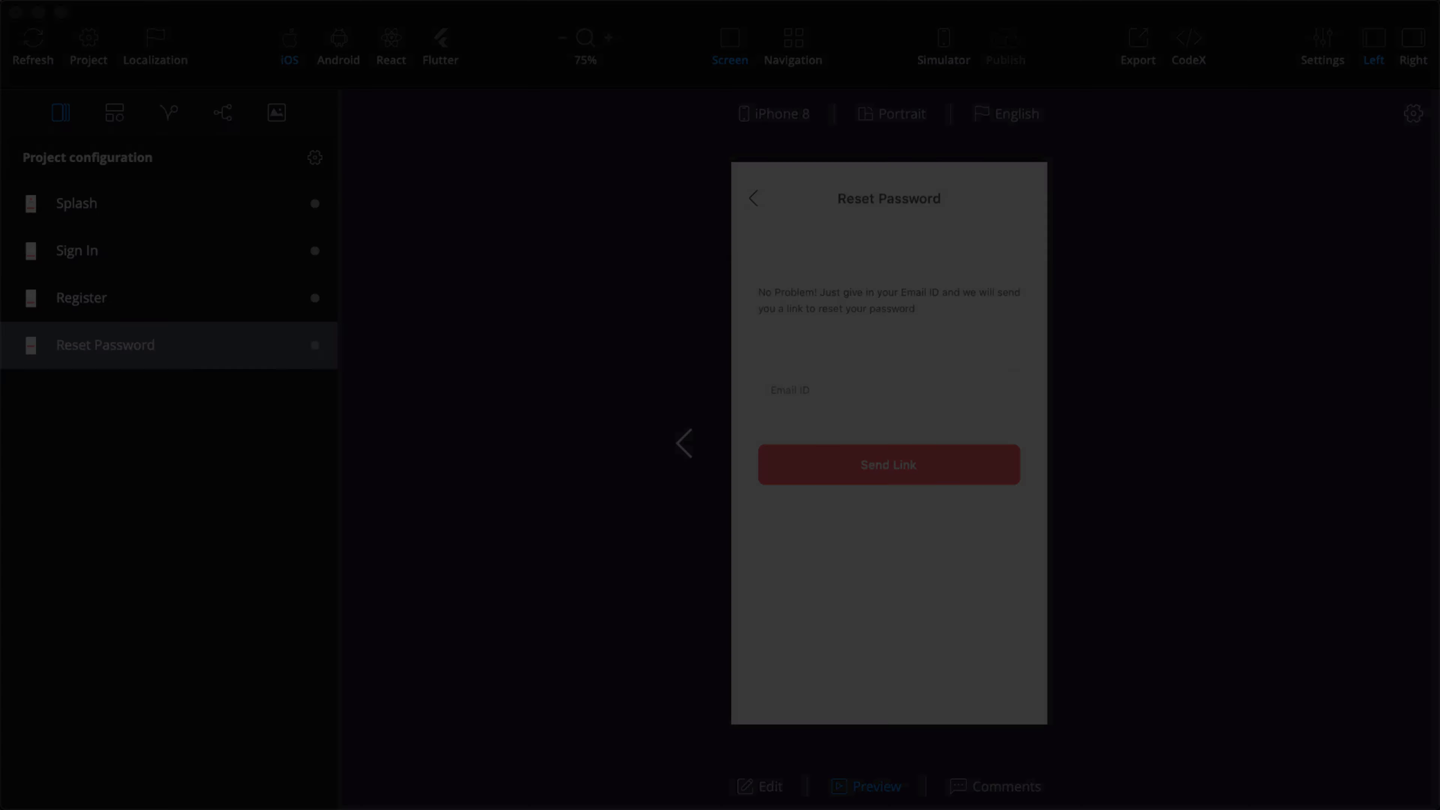